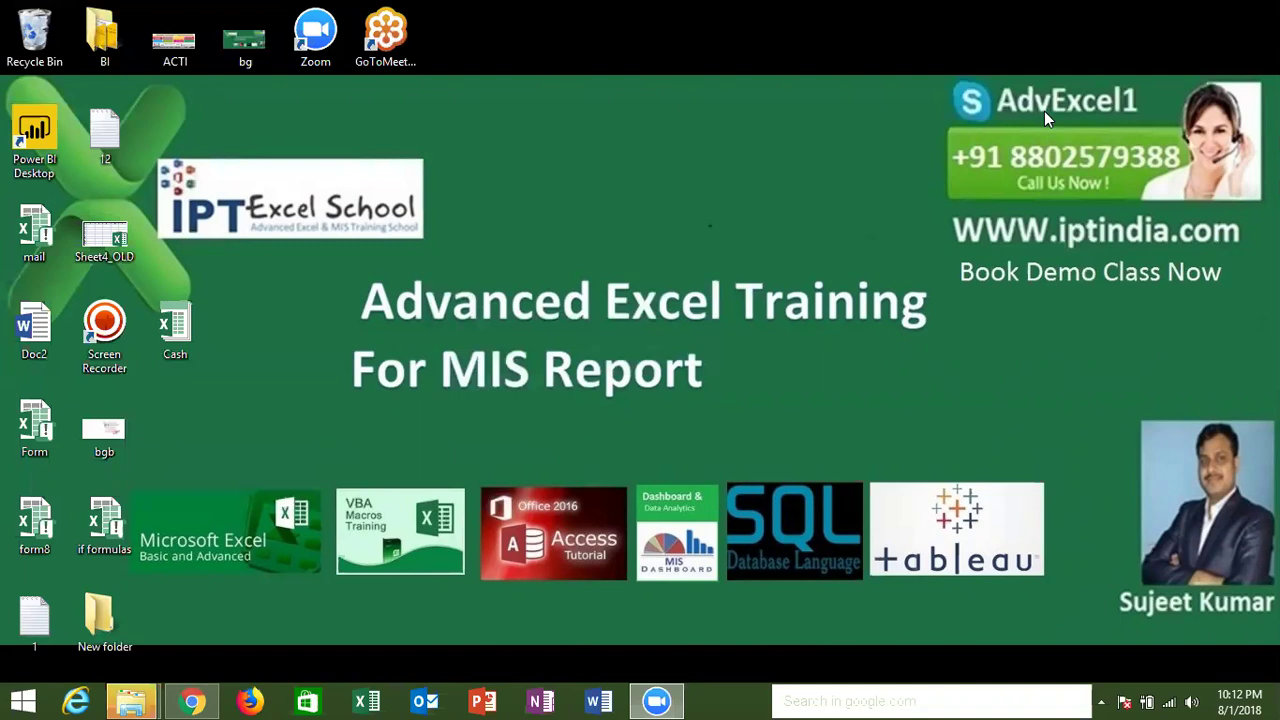
- Launch Excel, create a new blank workbook and select cell A1
click(370, 704)
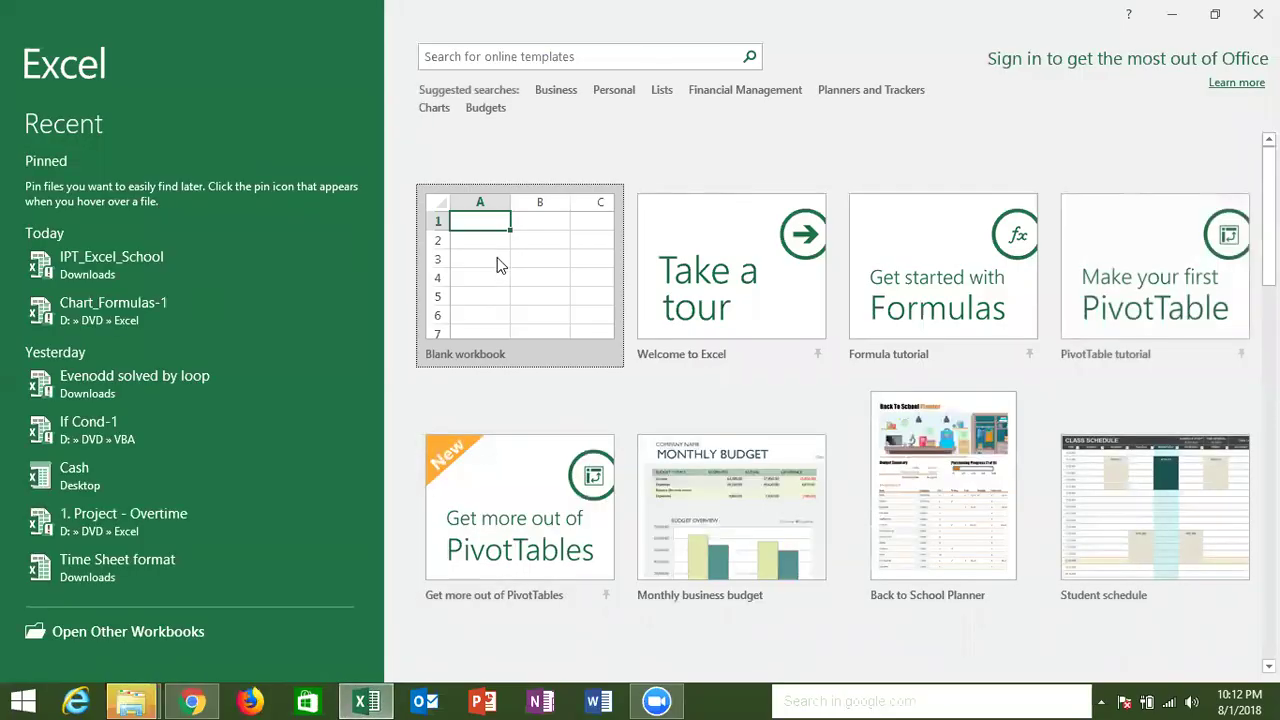
click(497, 257)
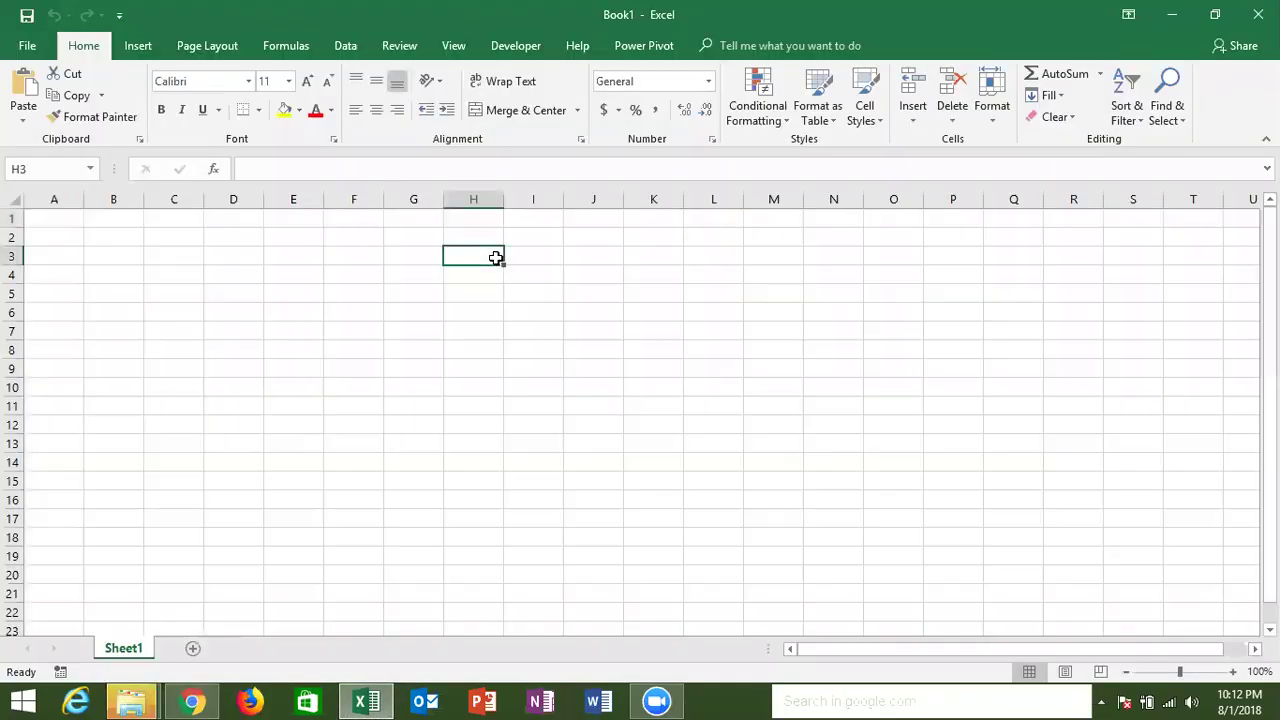
click(63, 211)
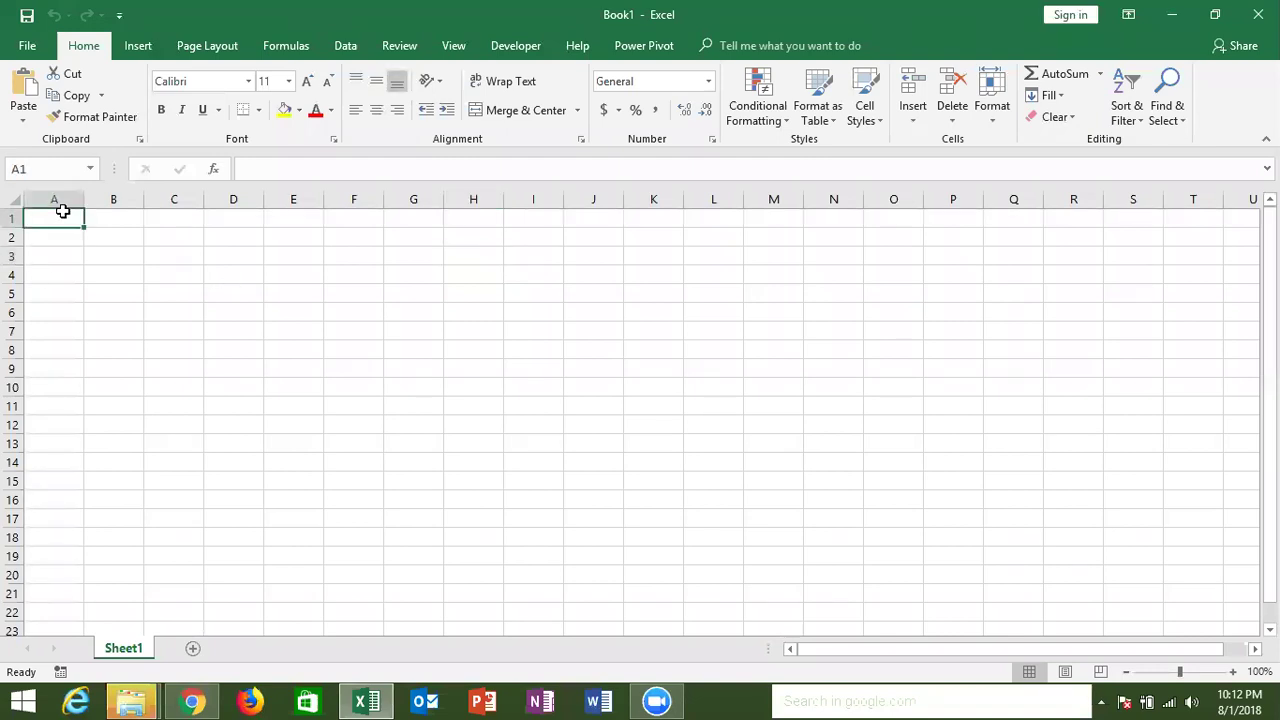
- Enter the headers Name, S-1, S-2, S-3 and Result across row 1
text(Name)
key(Tab)
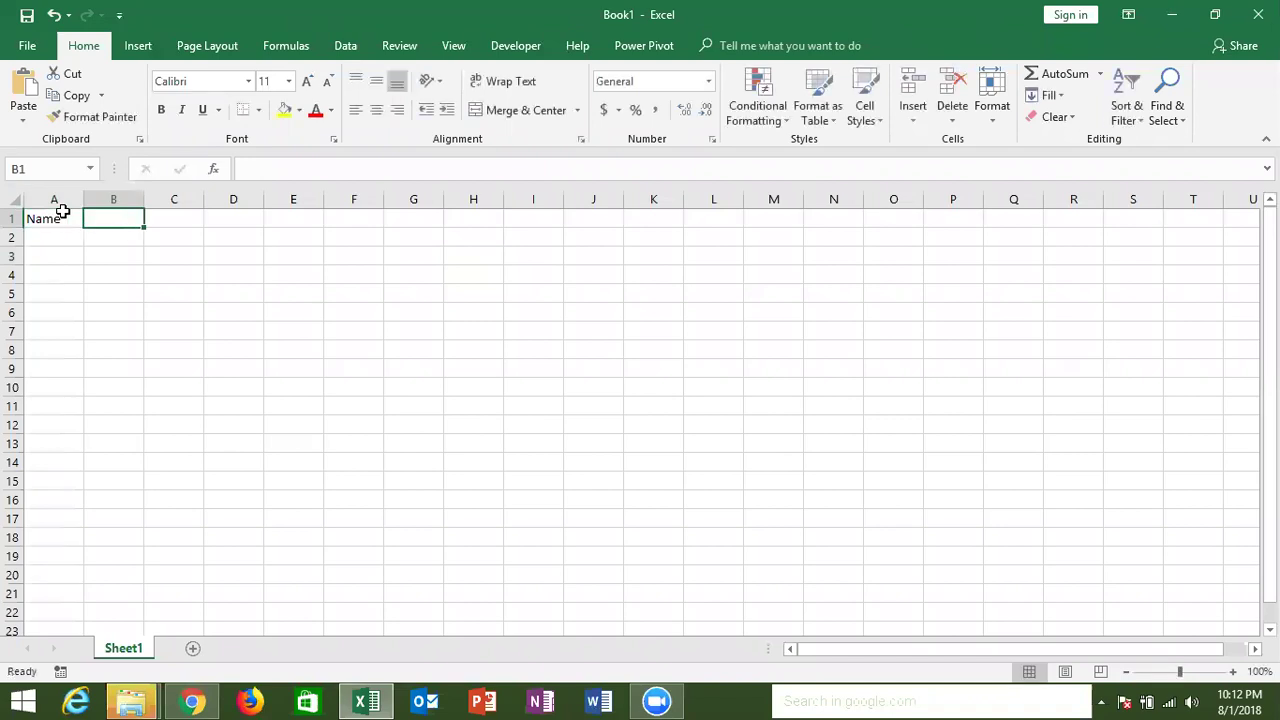
text(S-1)
key(Return)
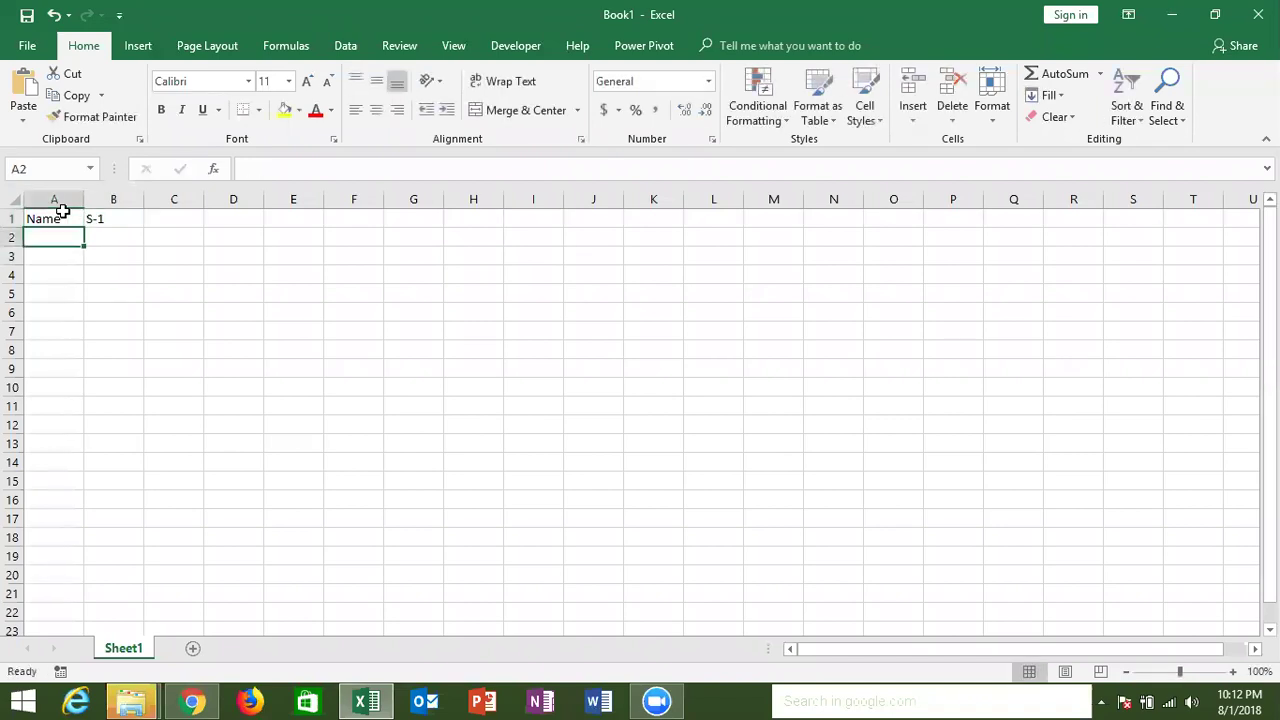
click(115, 213)
drag(143, 227, 303, 221)
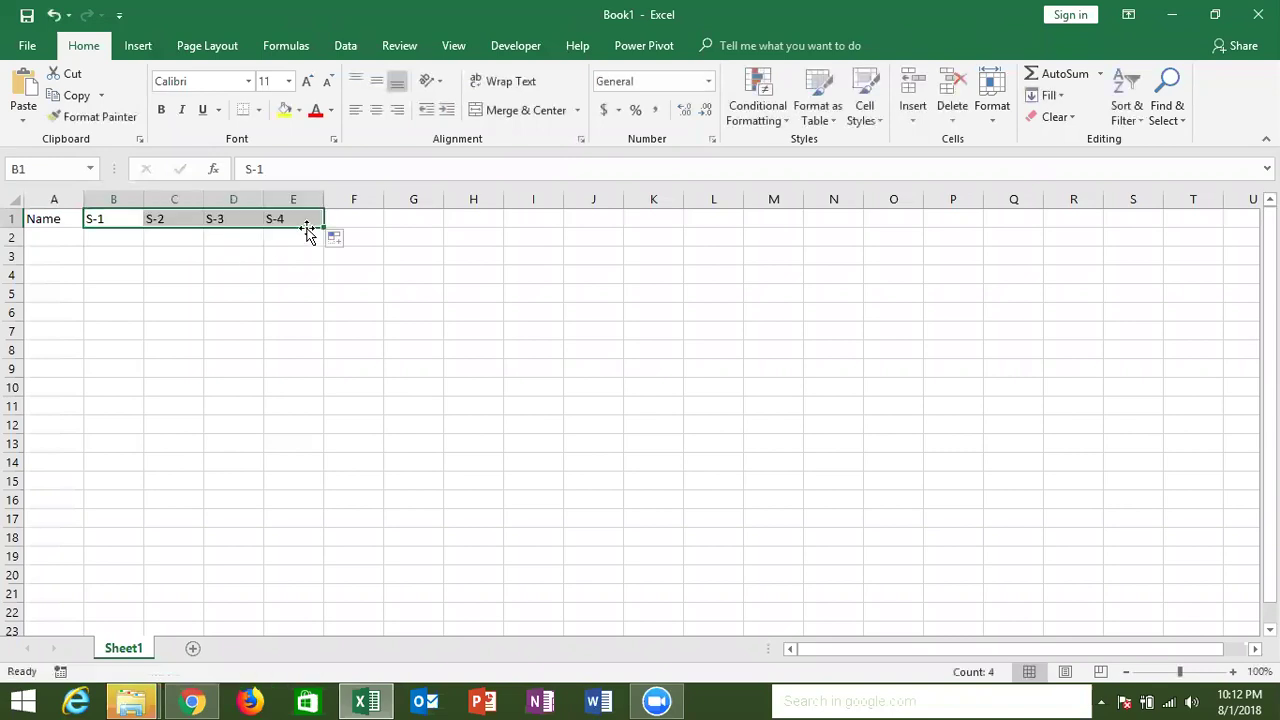
key(Delete)
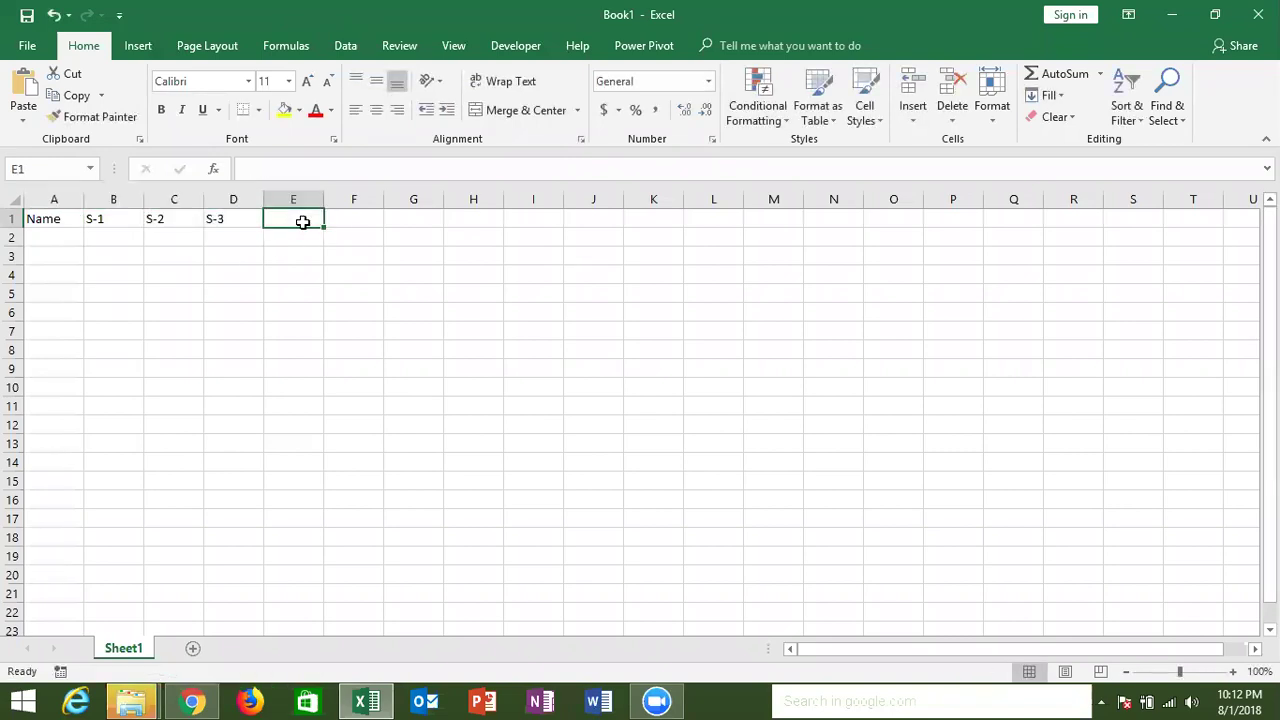
text(Result)
key(Return)
key(Left)
key(Home)
- Enter a student's name with scores 65, 95 and 86 in row 2
text(Puja)
key(Tab)
text(65)
key(Tab)
text(95)
key(Tab)
text(86)
key(Tab)
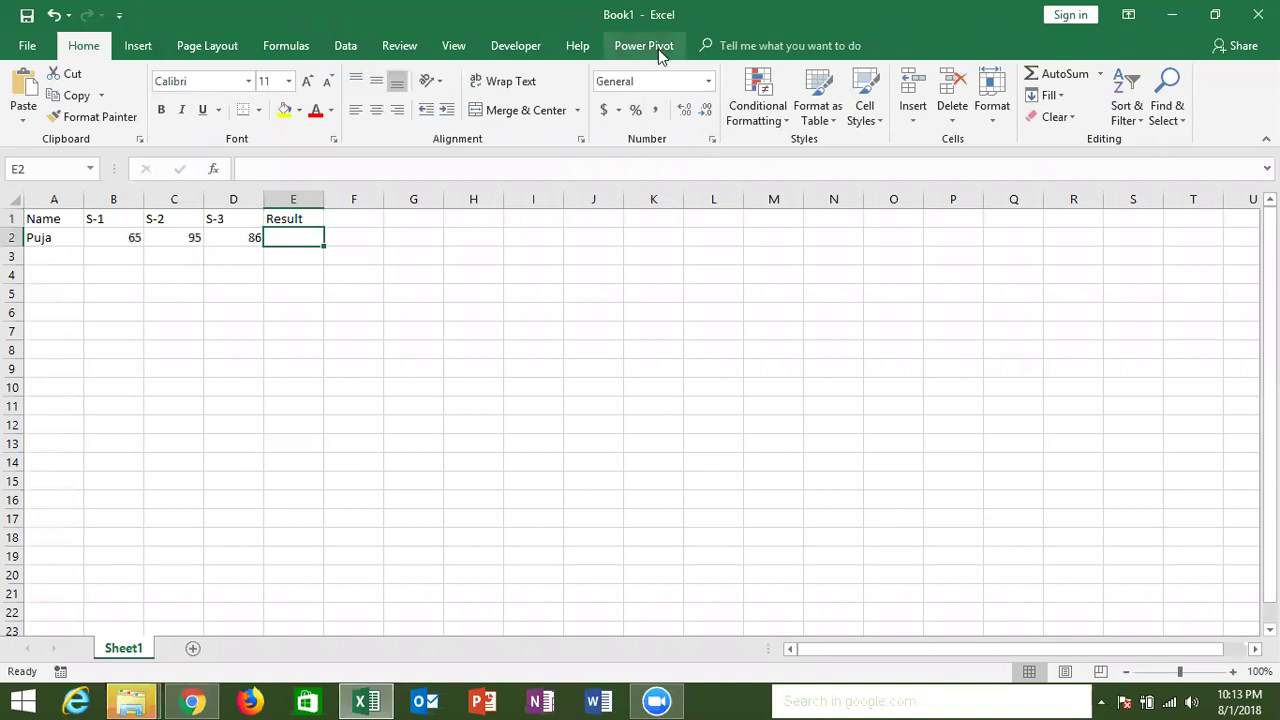
- Open the Visual Basic editor from the Developer tab
click(540, 45)
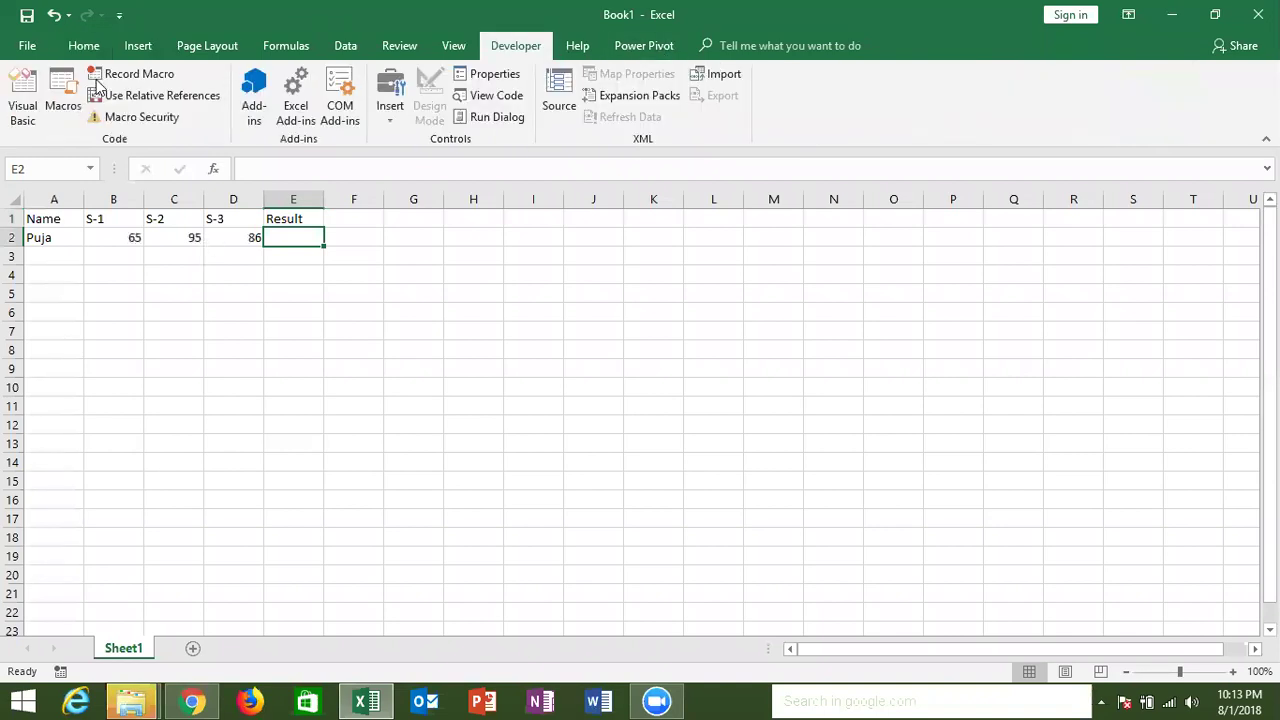
click(62, 95)
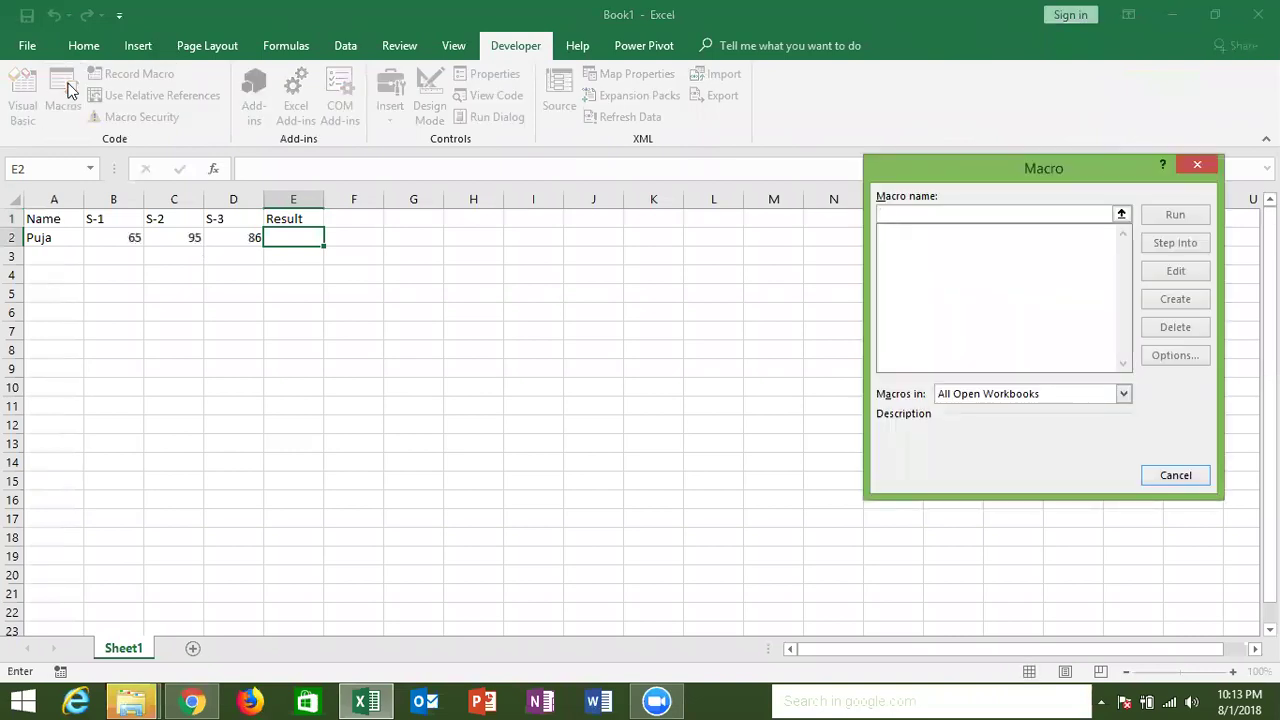
key(Escape)
click(22, 95)
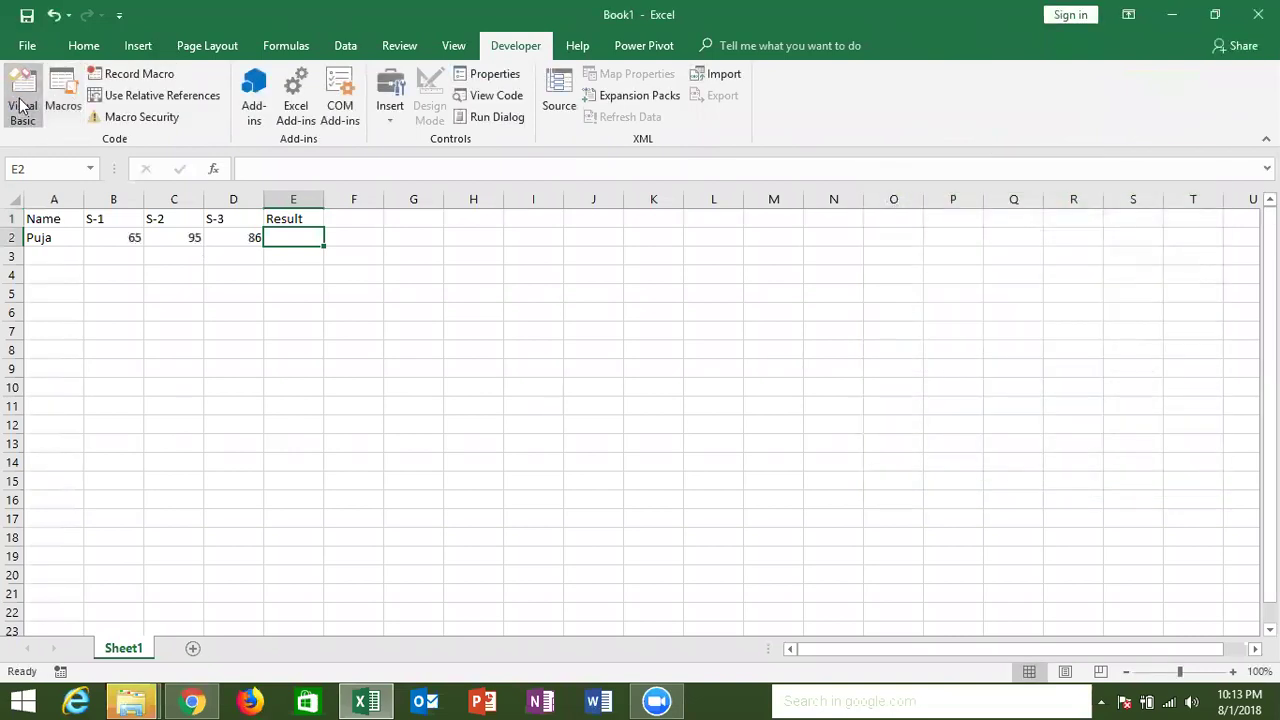
- Insert a new module and declare an empty Sub rr() procedure
click(141, 41)
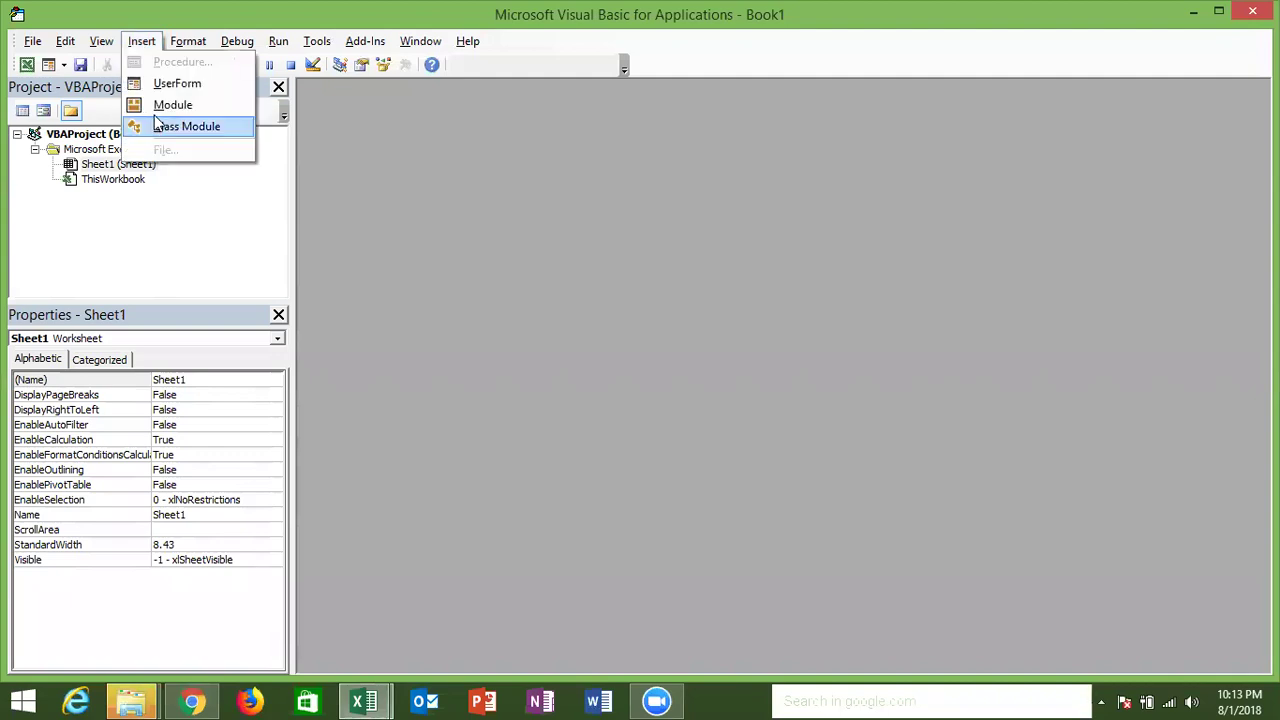
click(172, 105)
text(sub rr())
key(Return)
key(Return)
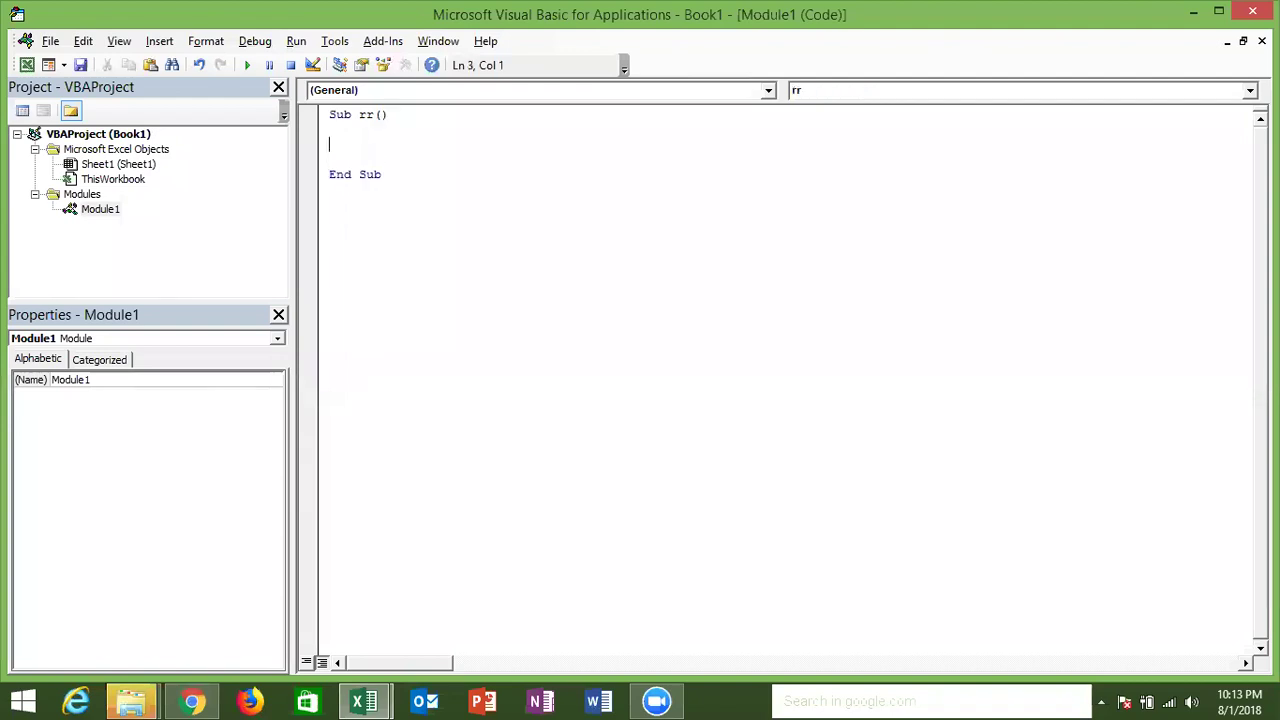
- Start the If line with two Range("B2").Value > 50 conditions joined by And
text(if )
text(range()
key(alt+F11)
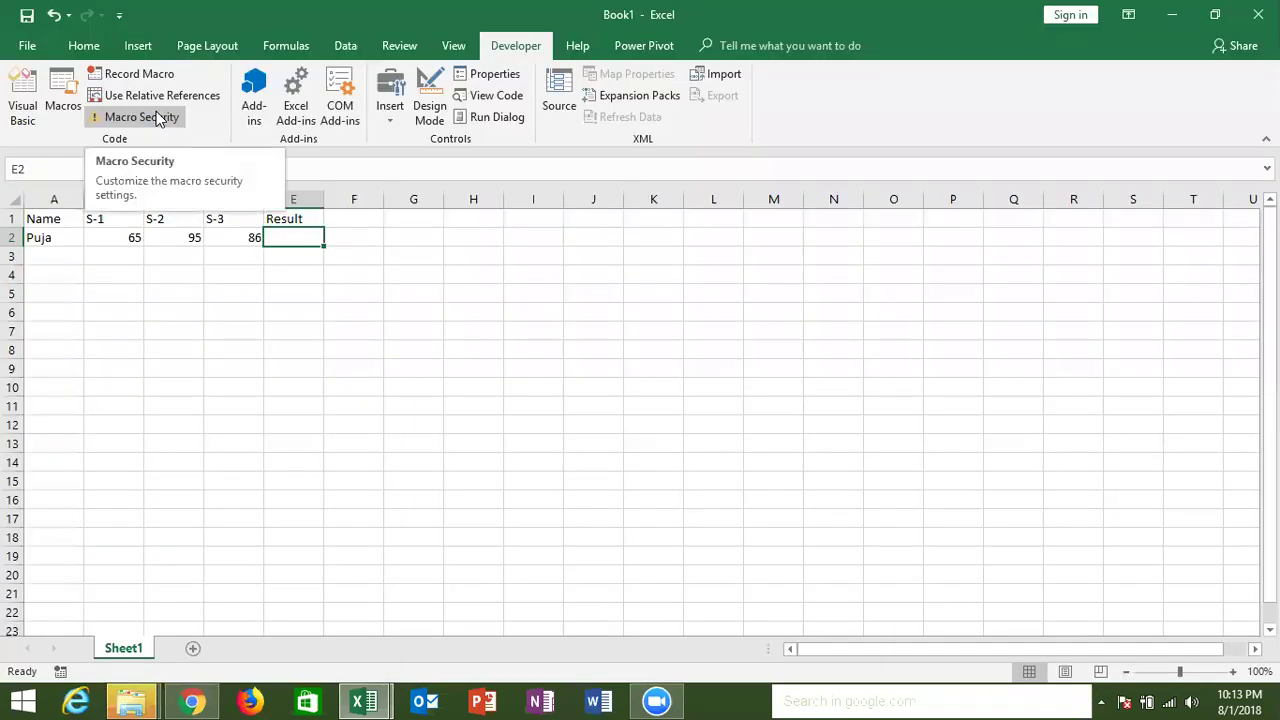
key(alt+F11)
text(")
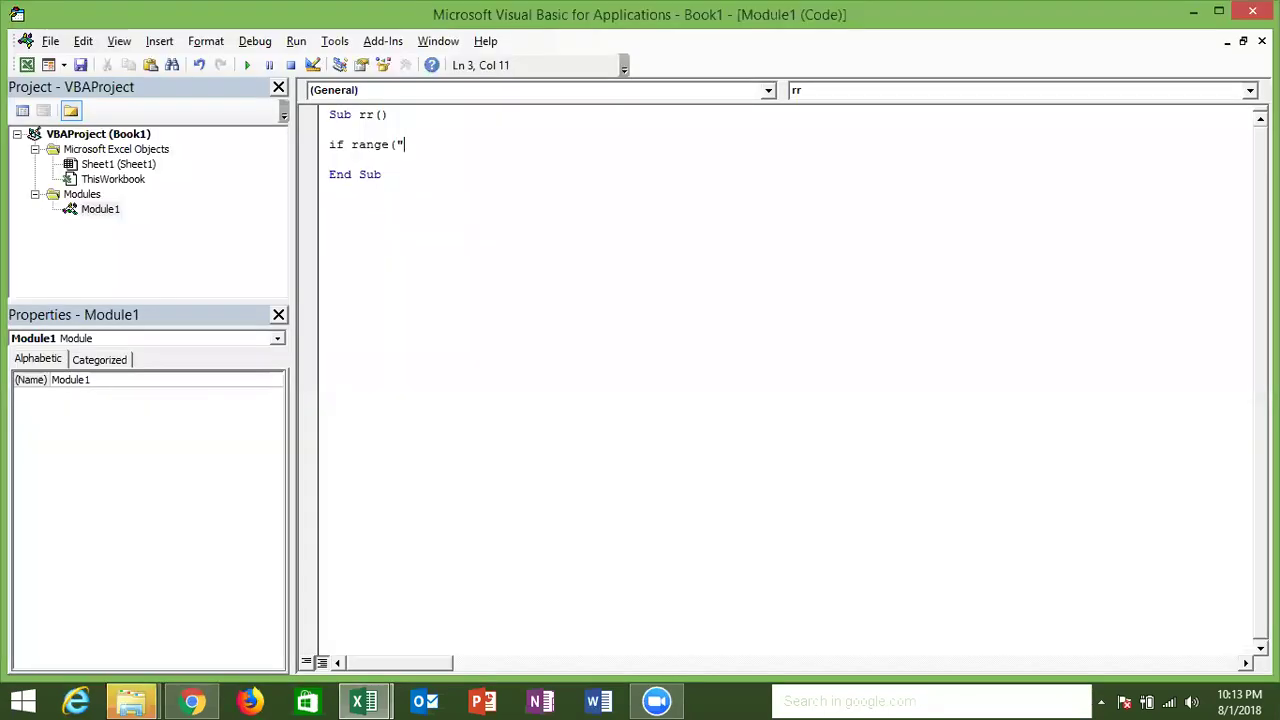
text(B2")
text())
text(.v)
text(a)
key(Tab)
text(>50)
text( and range()
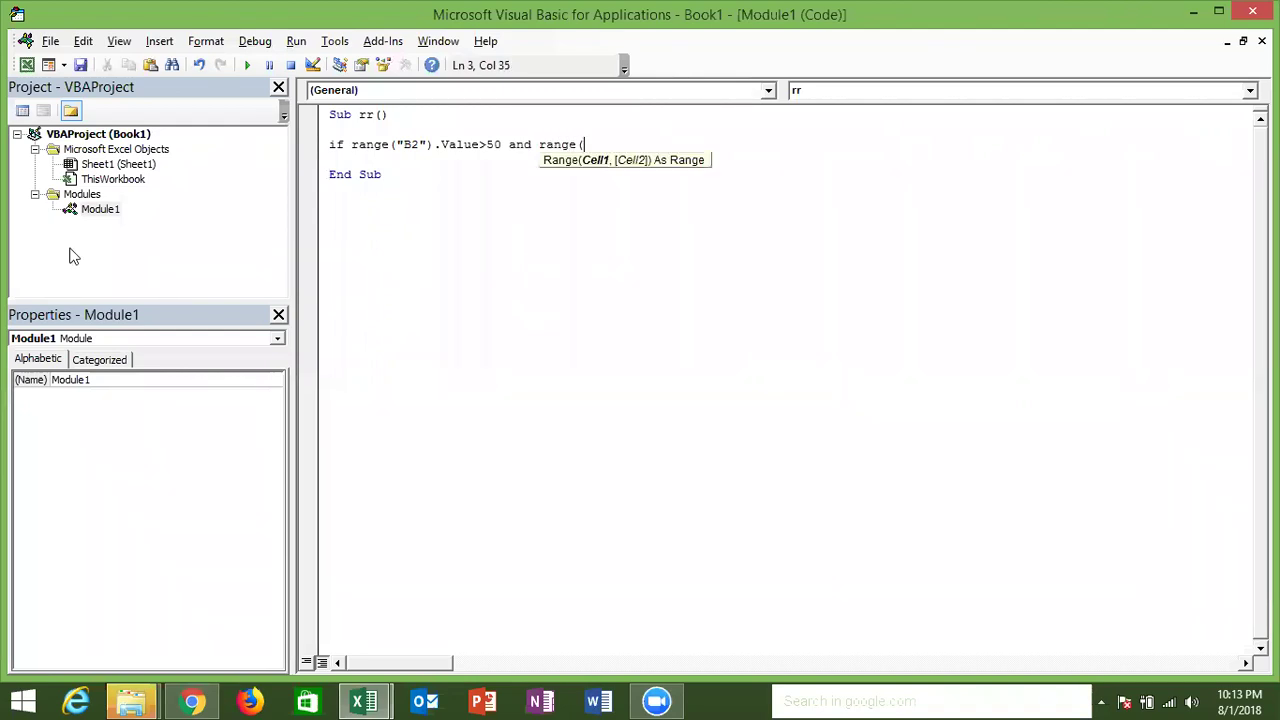
text("B2").v)
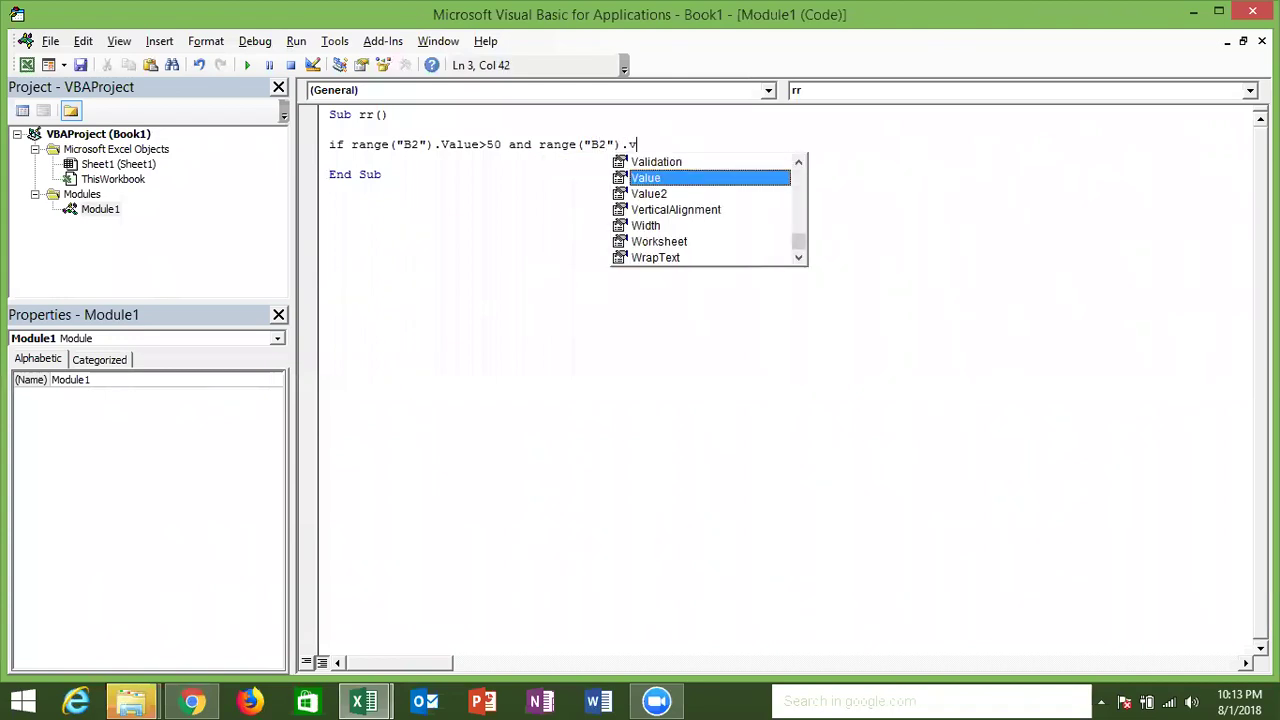
key(Tab)
text(>5)
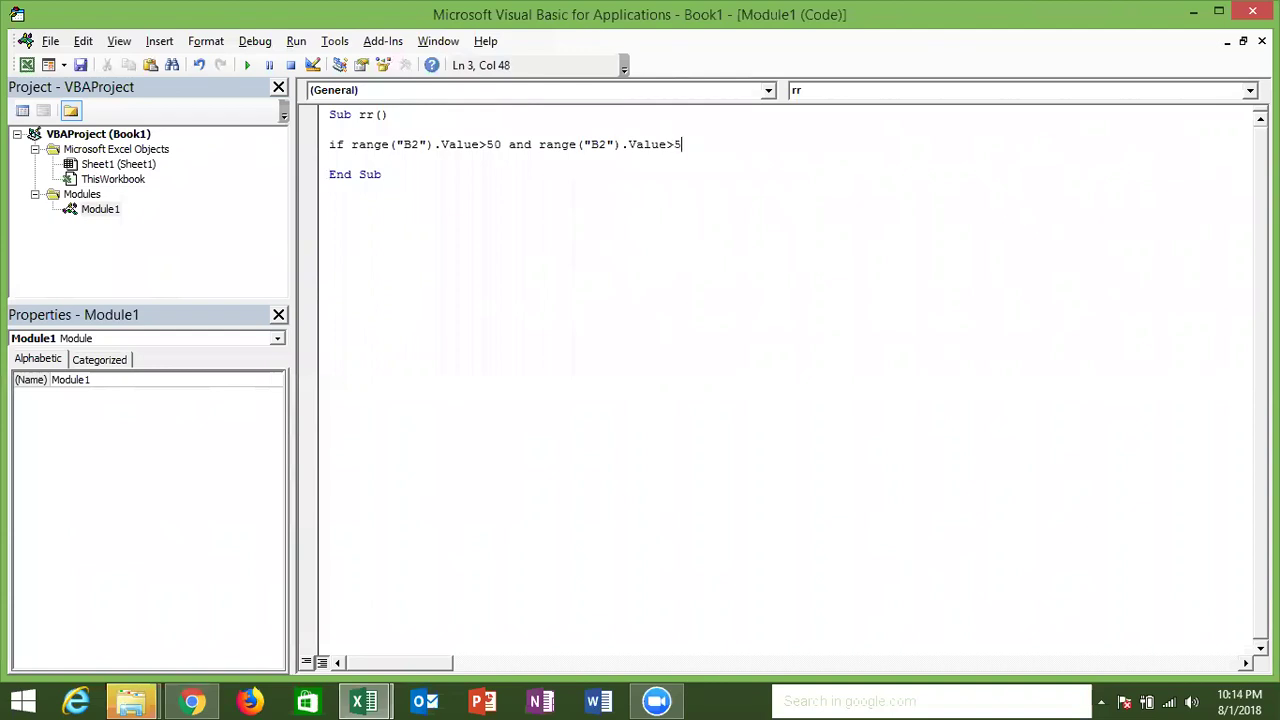
text(0)
- Change the second cell reference from B2 to C2
click(598, 144)
key(BackSpace)
text(c)
click(699, 148)
- Add the And Range("D2").Value test and Then, and begin the If body
text(and )
text(range)
text(("A)
key(BackSpace)
text(D2)
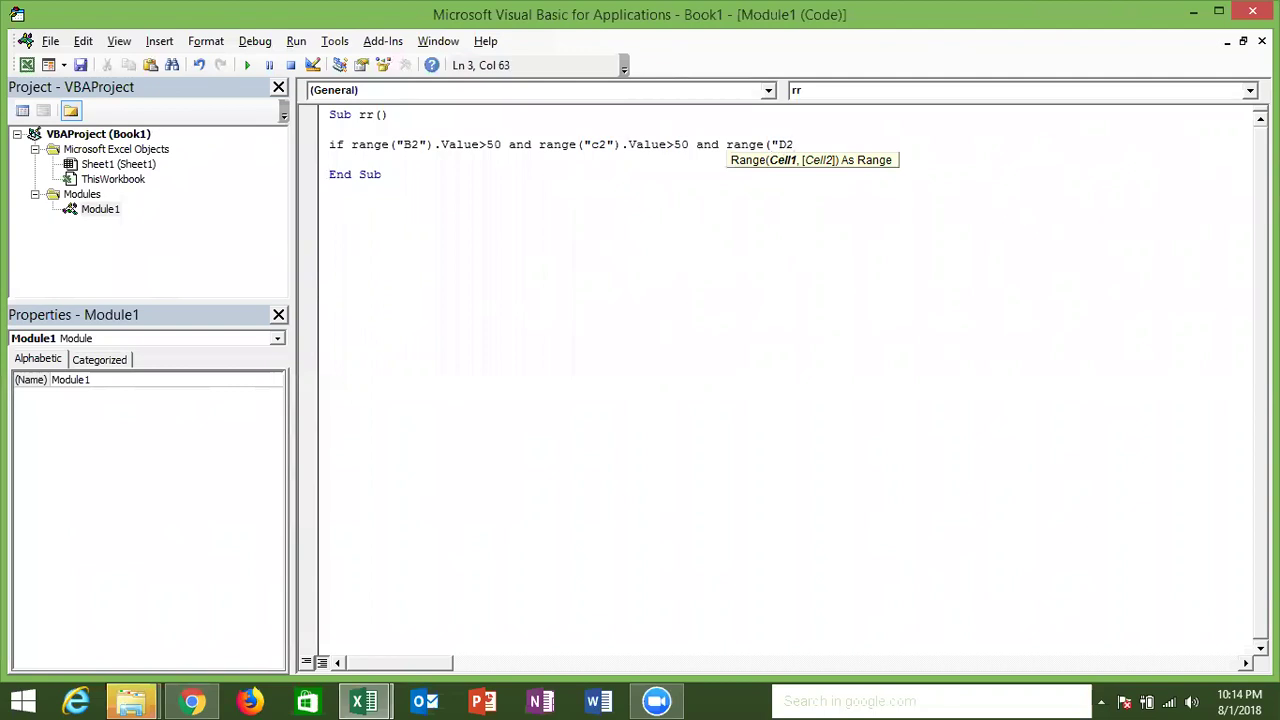
text(").v)
key(Down)
key(Tab)
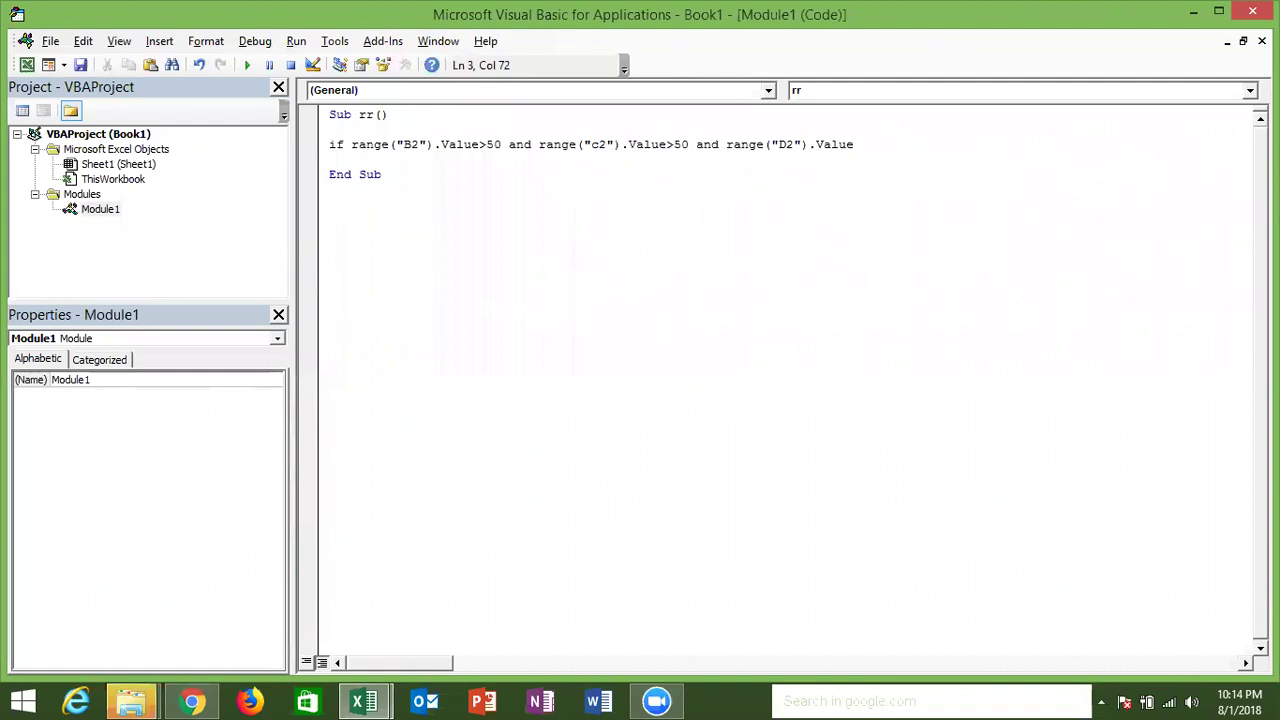
text(then)
key(Return)
key(Return)
key(Up)
text(range()
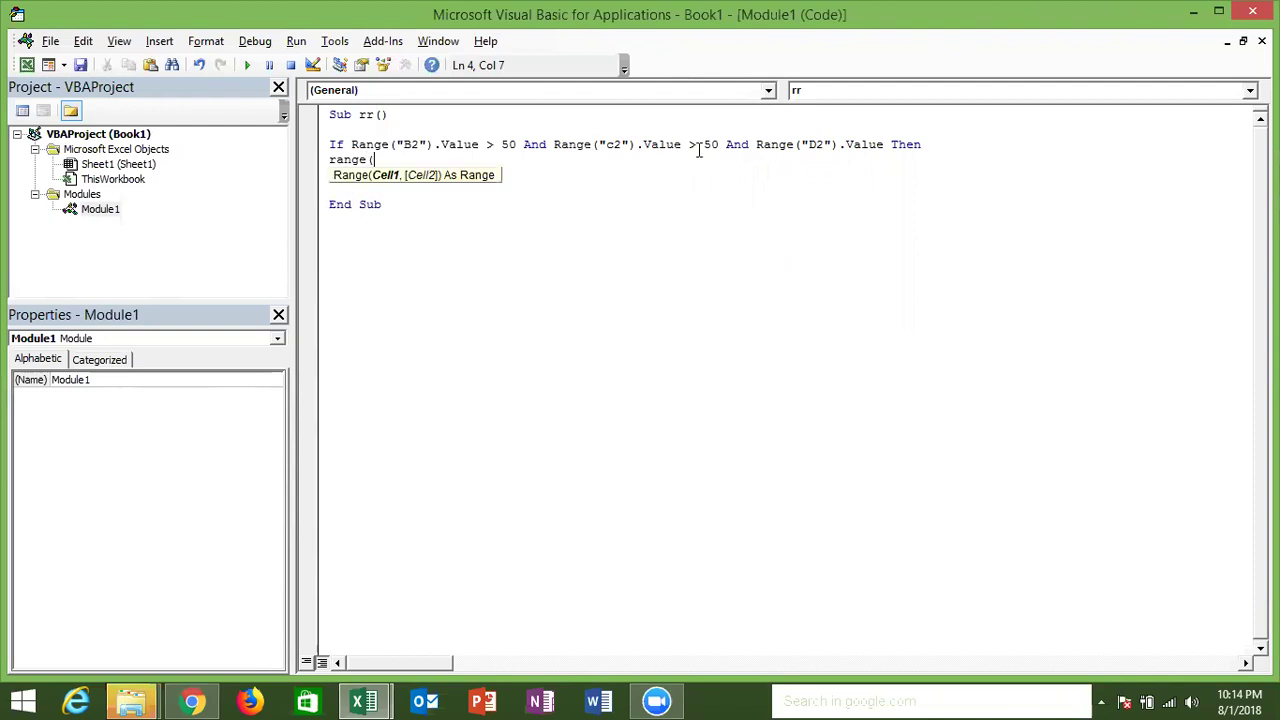
- Write Range("e2").Value = "Pass" as the If branch body
key(alt+F11)
key(alt+F11)
text(e2")
key(Left)
key(Left)
key(Left)
text(")
key(Right)
key(Right)
key(Right)
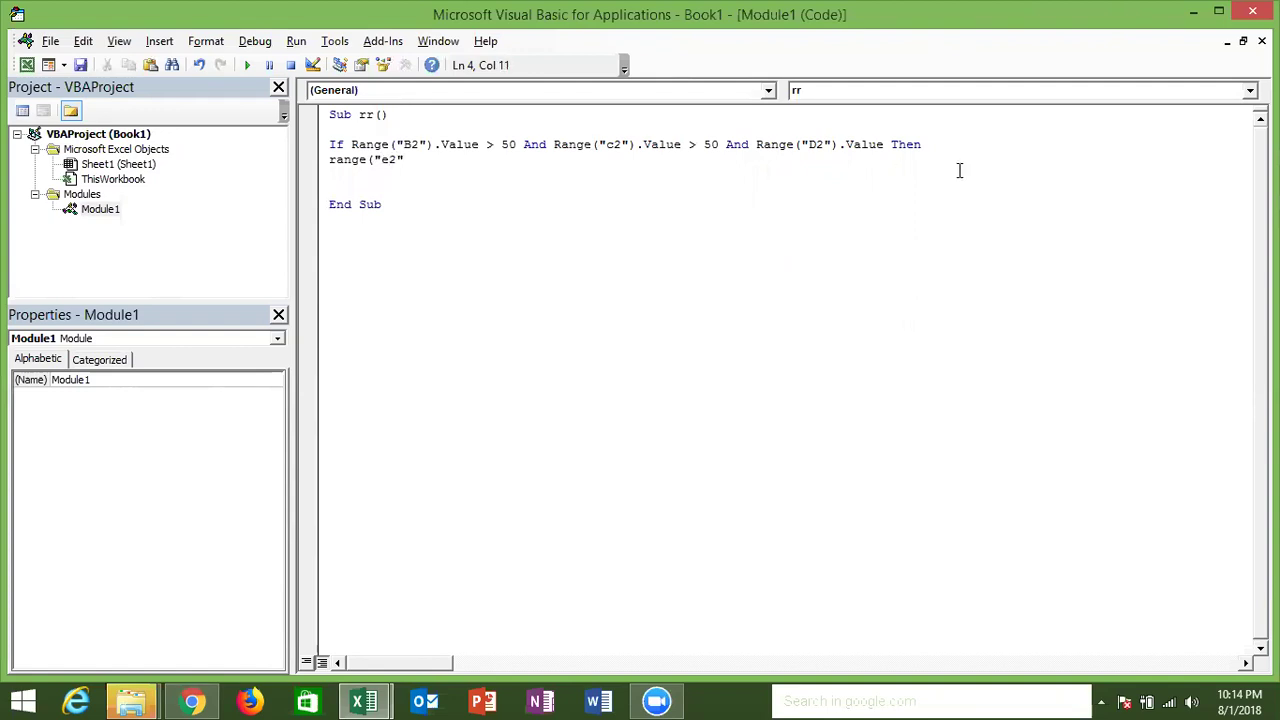
text().v)
key(Down)
key(Tab)
text(="Pass")
- Add > 50 to the D2 condition and insert an Else line
click(883, 144)
text(> 50)
click(706, 161)
key(Return)
text(else)
key(Return)
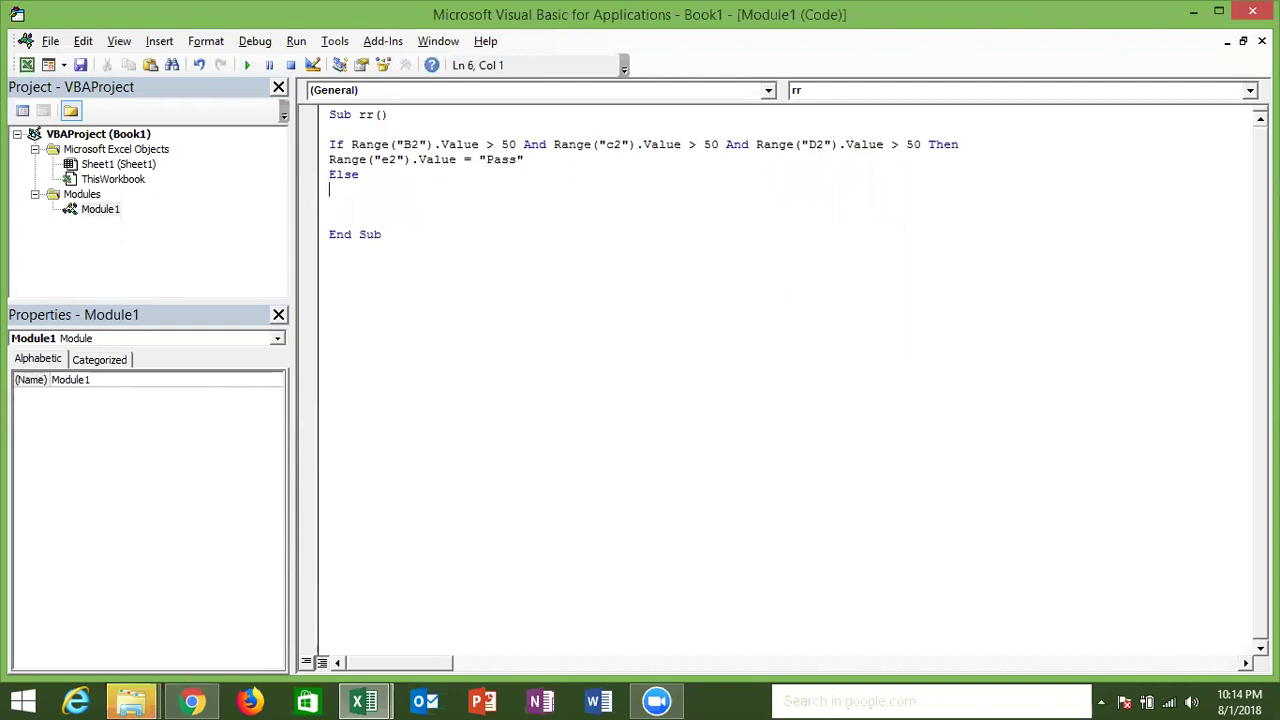
- Copy the Pass assignment under Else and close the block with End If
drag(329, 160, 706, 163)
click(706, 174)
key(Down)
key(ctrl+v)
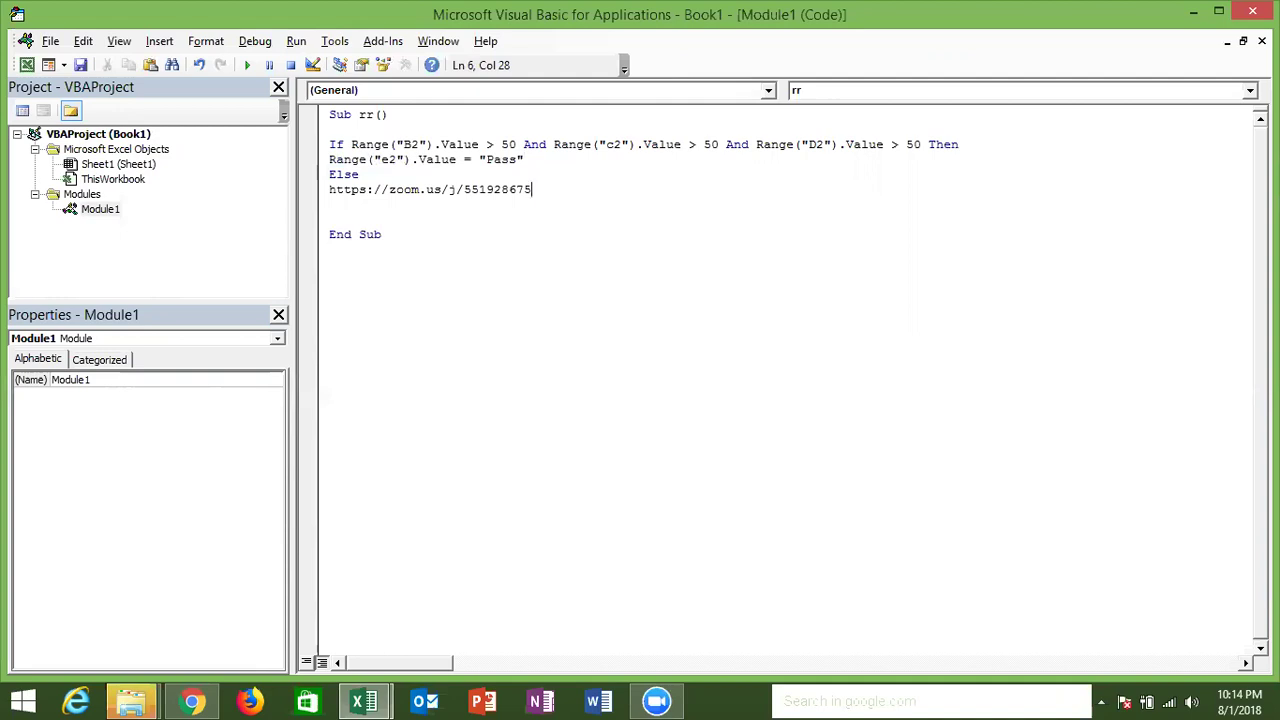
key(ctrl+z)
key(Up)
key(Up)
key(shift+Down)
key(ctrl+c)
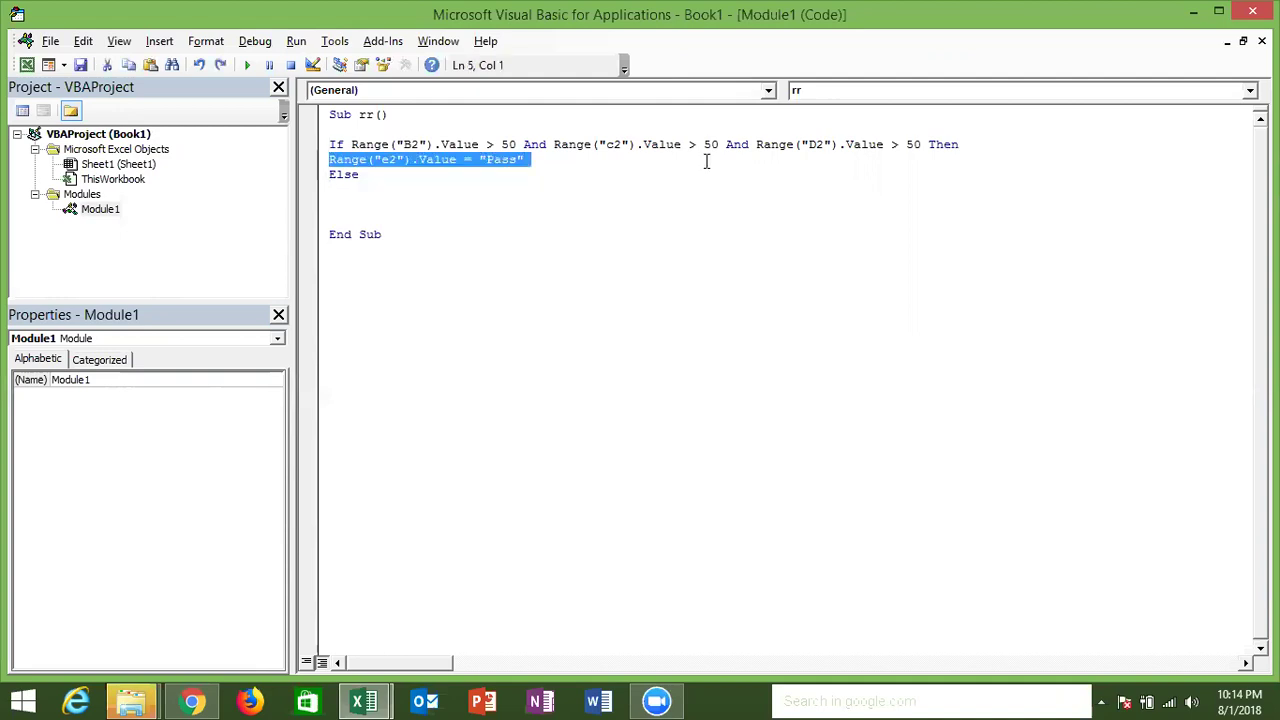
key(Down)
key(ctrl+v)
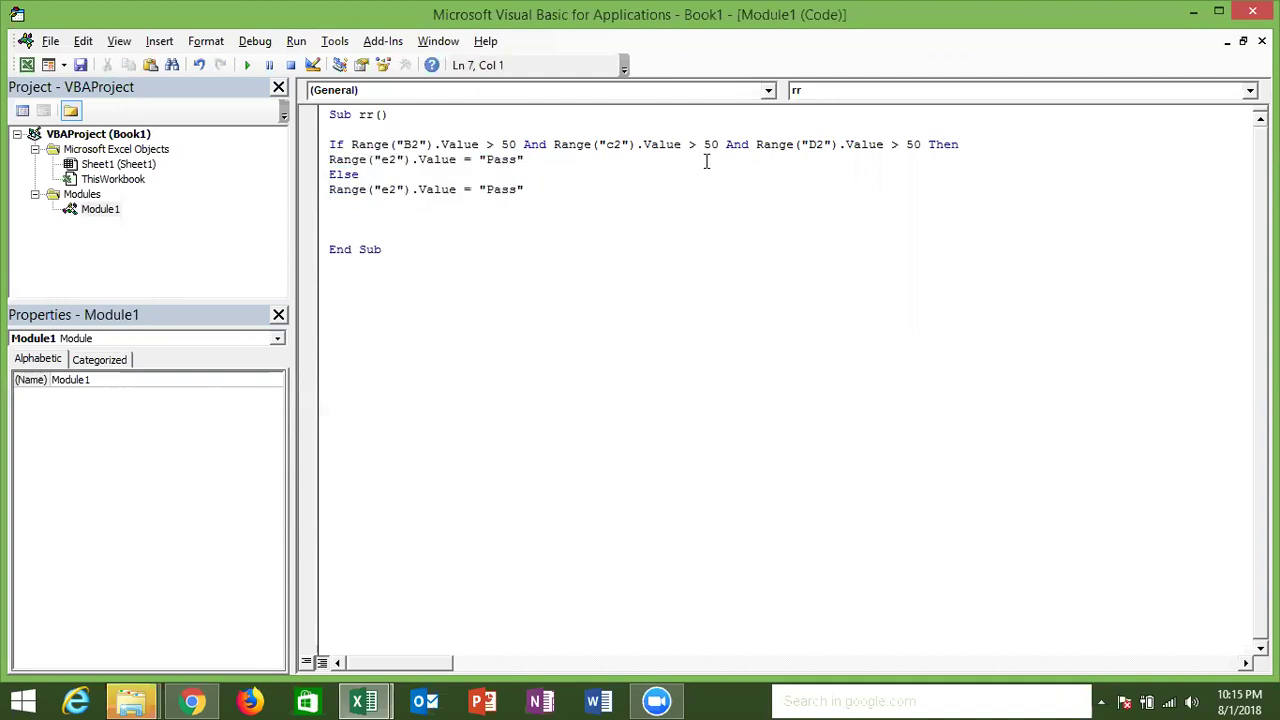
text(end if)
key(Return)
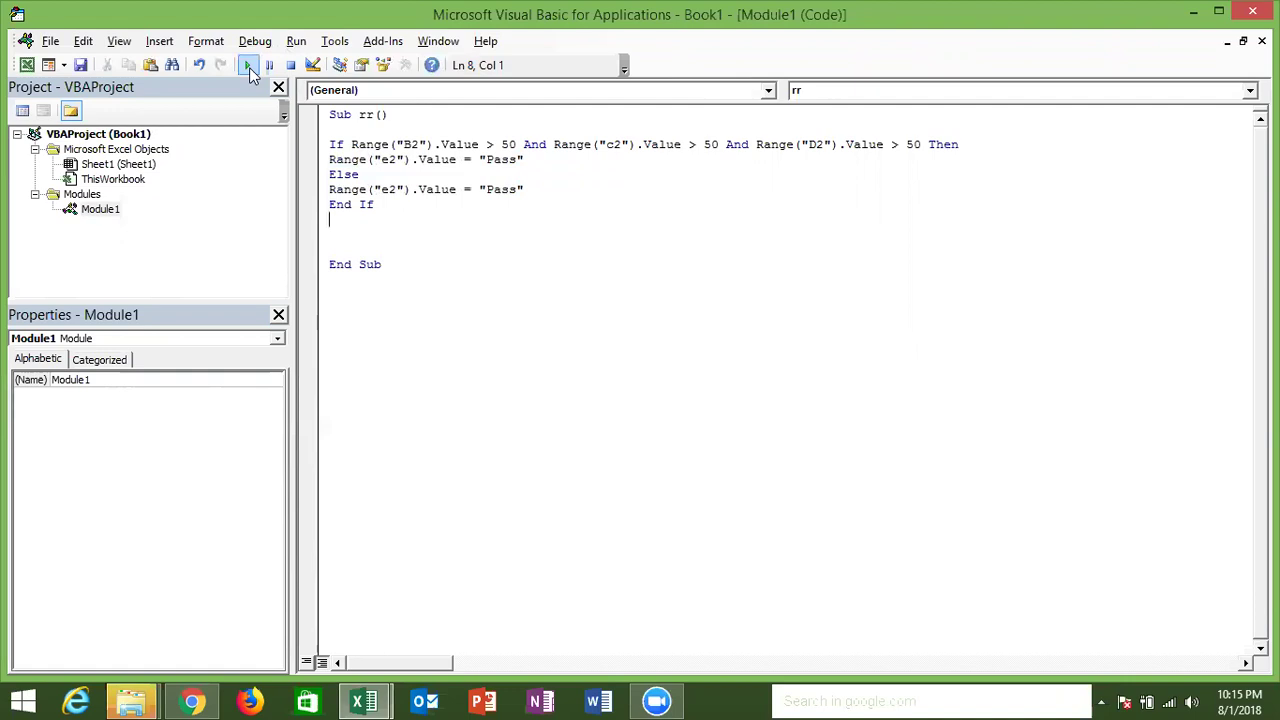
- Run rr to see Pass in E2, then change the Else branch's "Pass" to "Fail"
click(248, 65)
key(alt+F11)
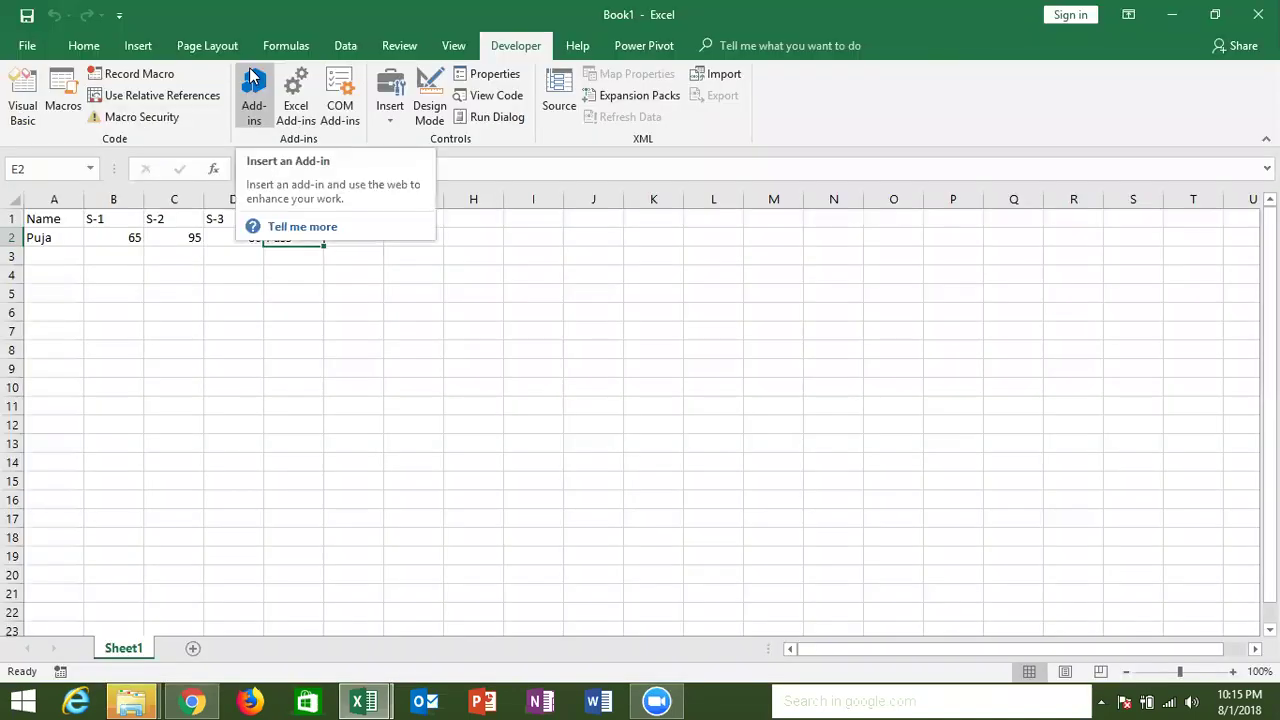
key(alt+F11)
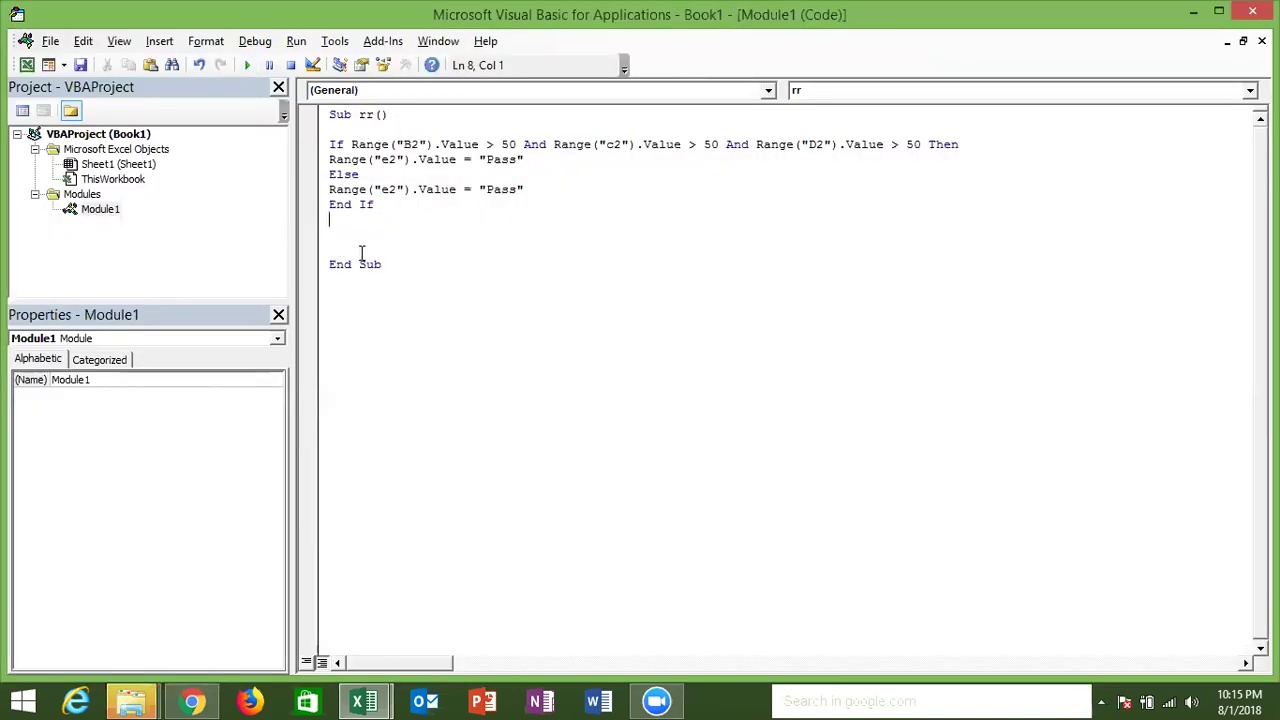
click(367, 296)
double_click(512, 190)
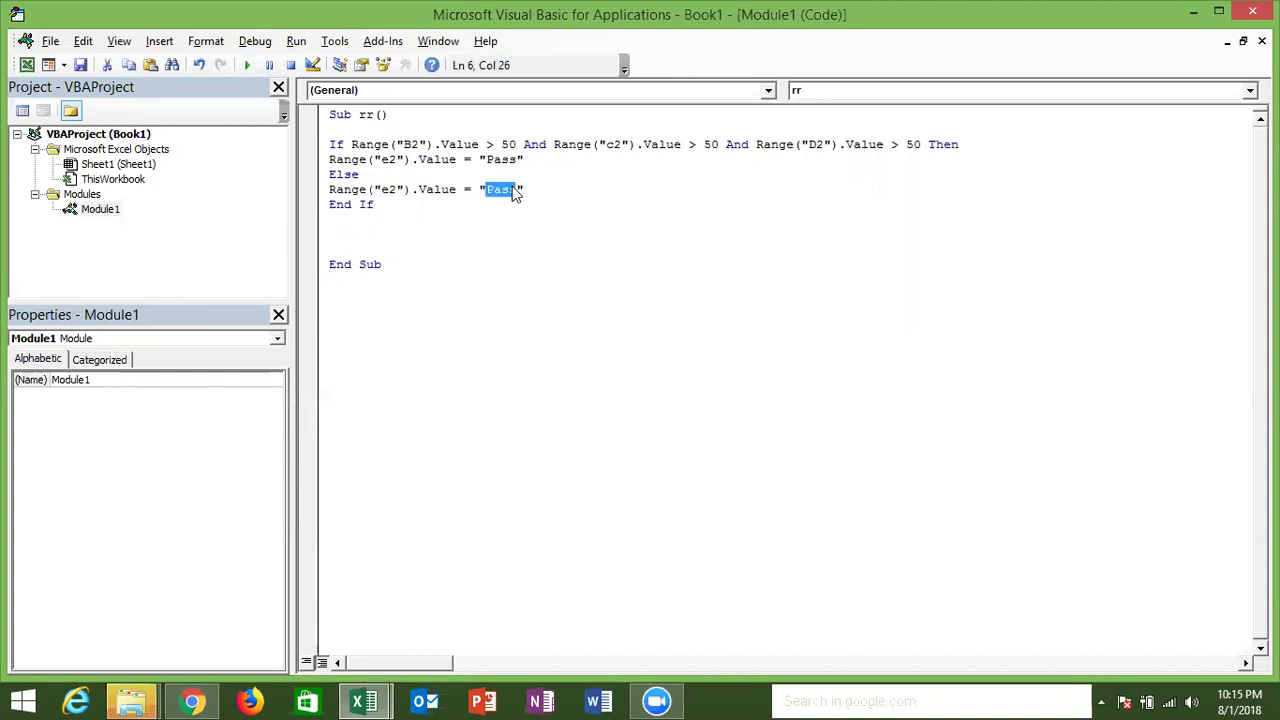
text(Fail)
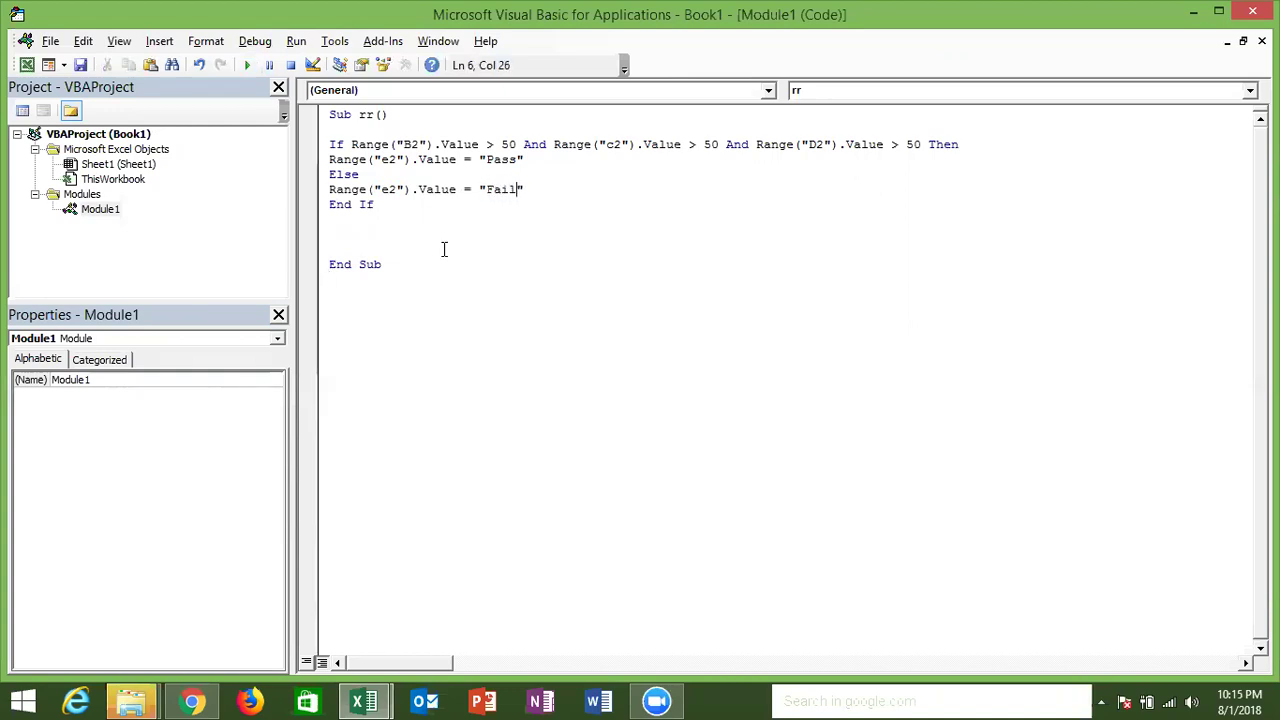
- Declare a new Sub rr_1() below the rr macro
click(394, 297)
text(s)
text(ub rr_1)
text(()
text())
key(Return)
key(Return)
key(Return)
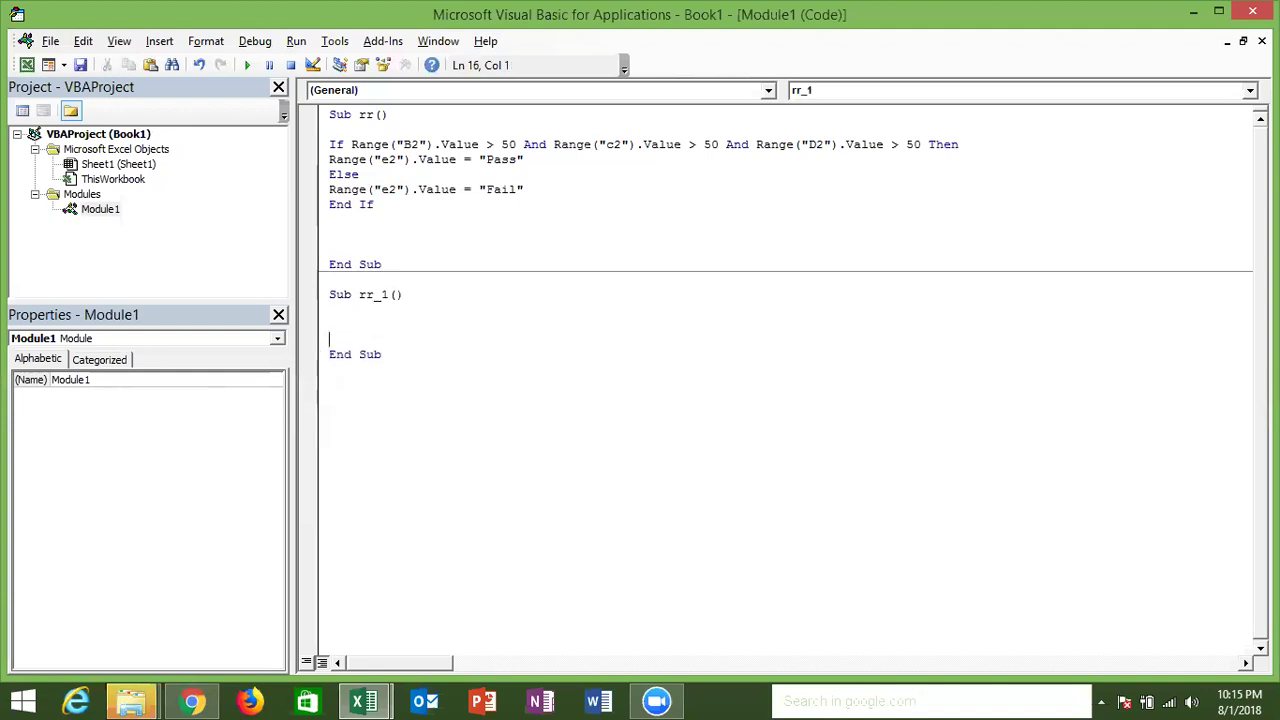
- Add blank lines inside the rr_1 procedure body
key(Return)
key(Up)
click(330, 323)
- Change B2's score from 65 to 30 in the worksheet and return to the editor
key(alt+F11)
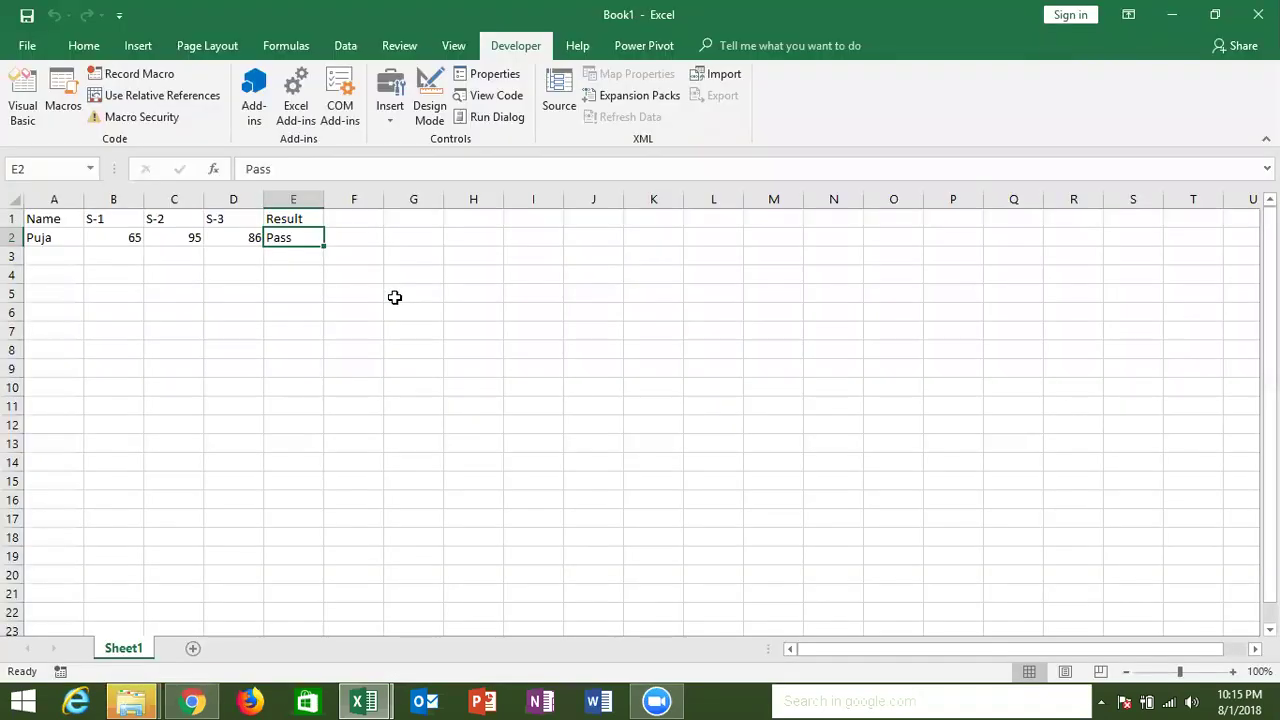
key(Left)
key(Left)
key(Left)
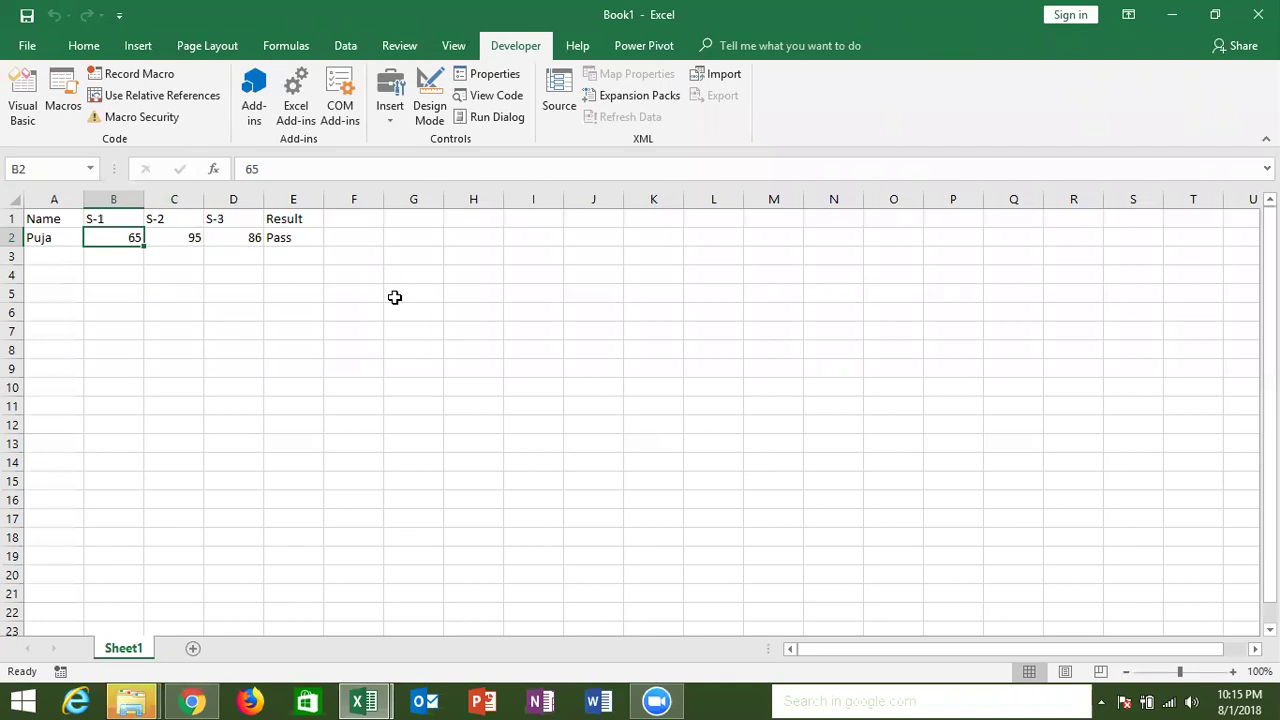
text(3)
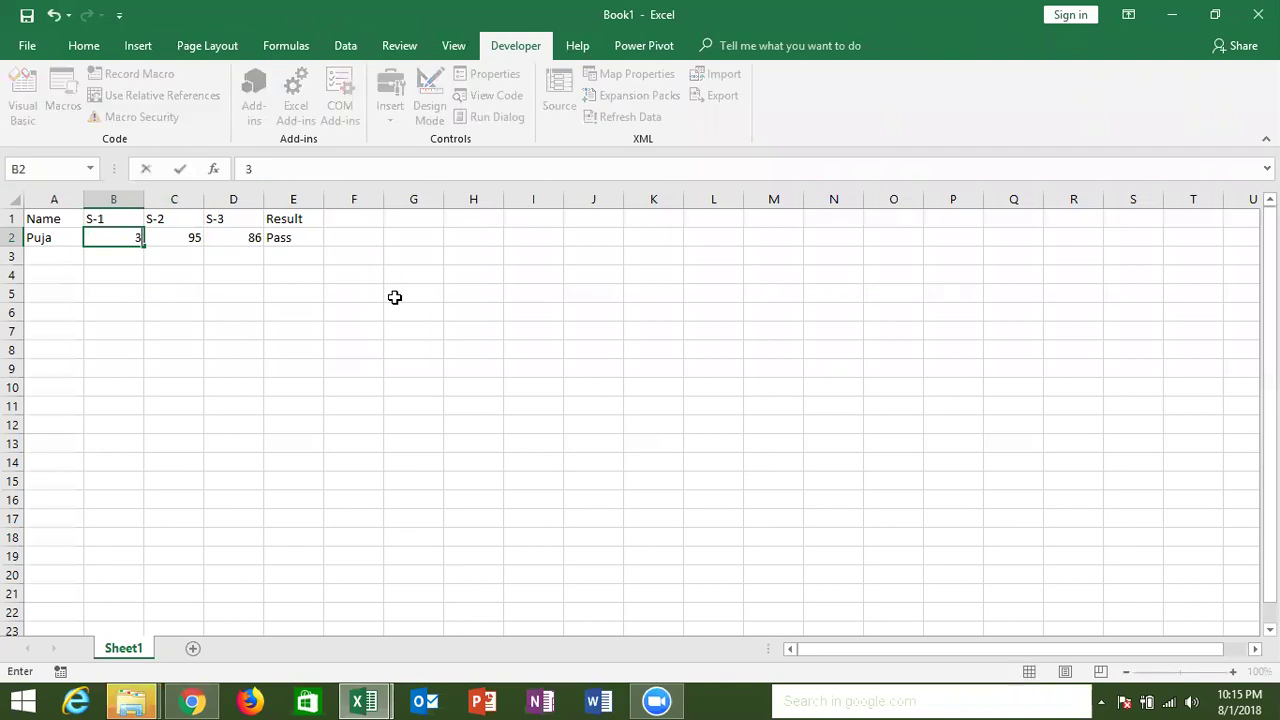
text(0)
click(395, 297)
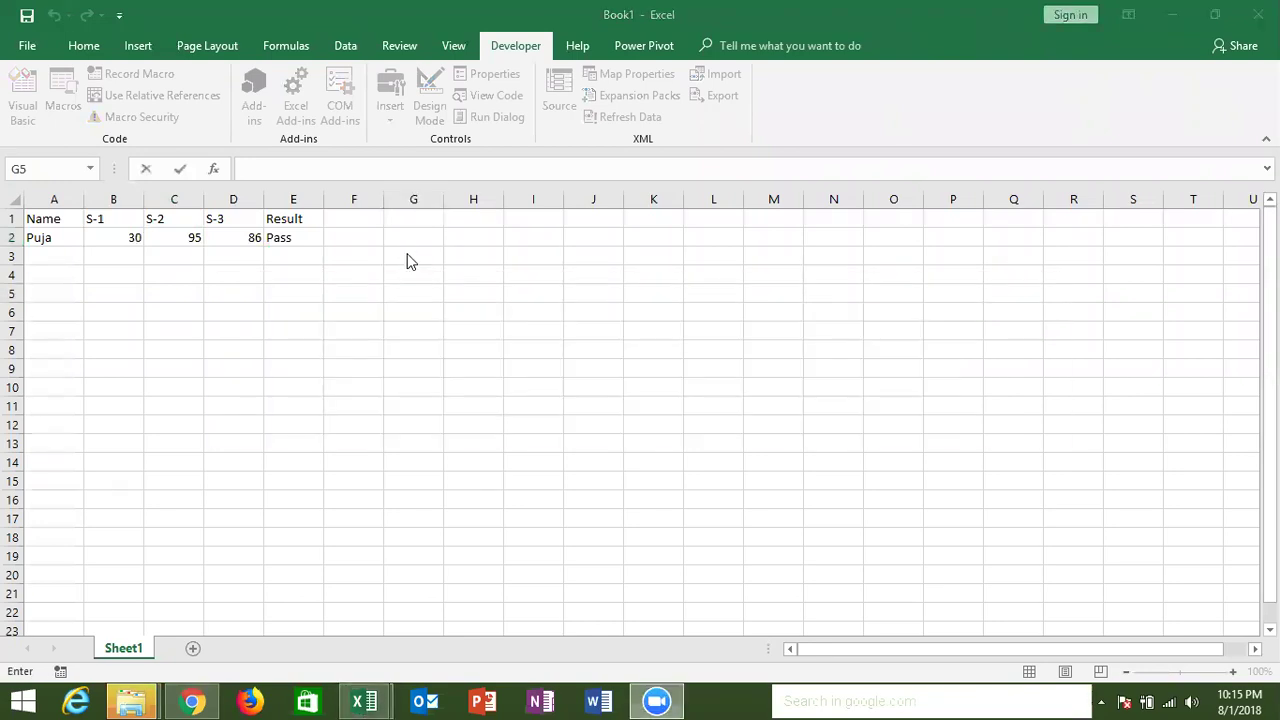
key(alt+Tab)
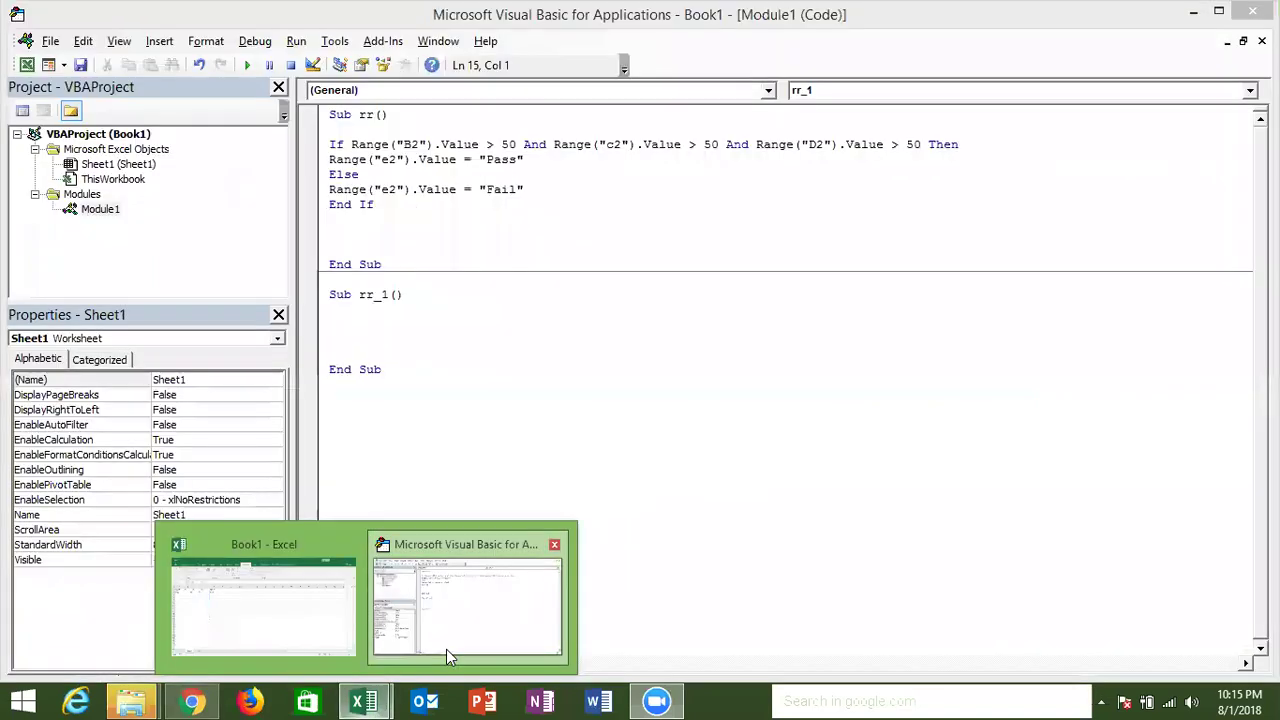
click(446, 649)
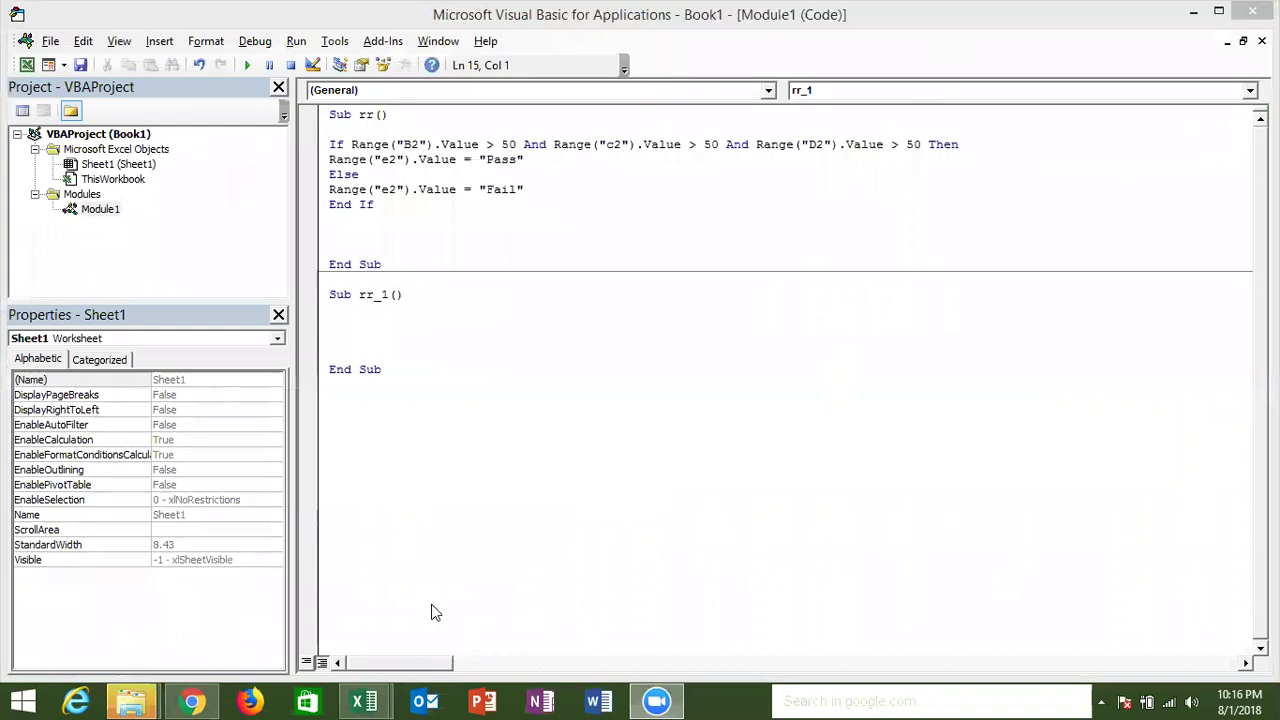
mouse_move(363, 701)
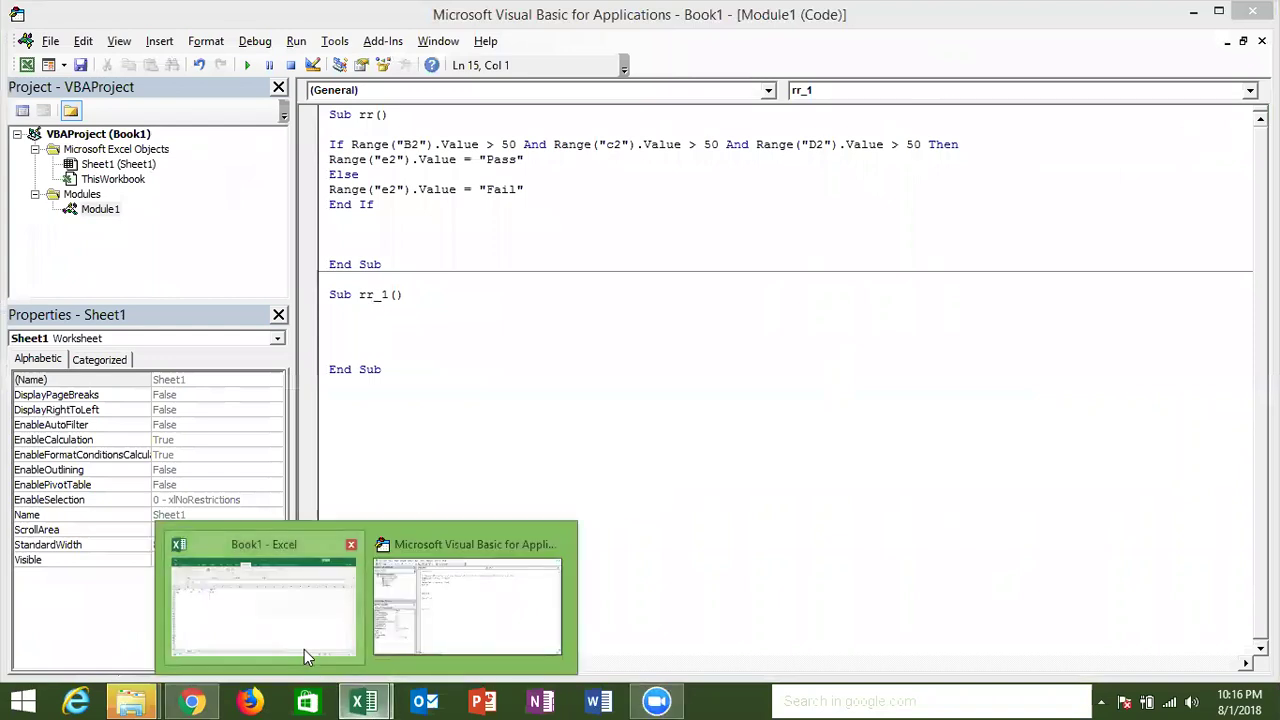
click(304, 649)
- Declare Dim d As String at the top of rr_1
click(282, 419)
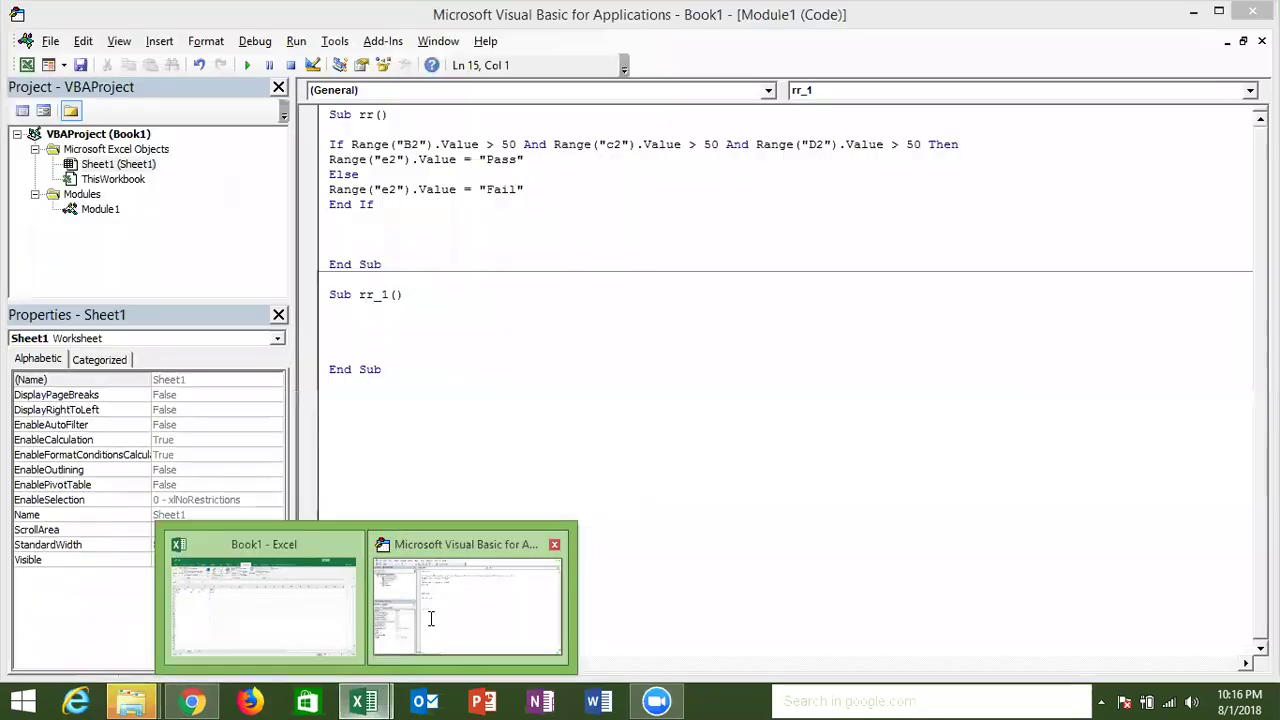
click(431, 618)
text(dim )
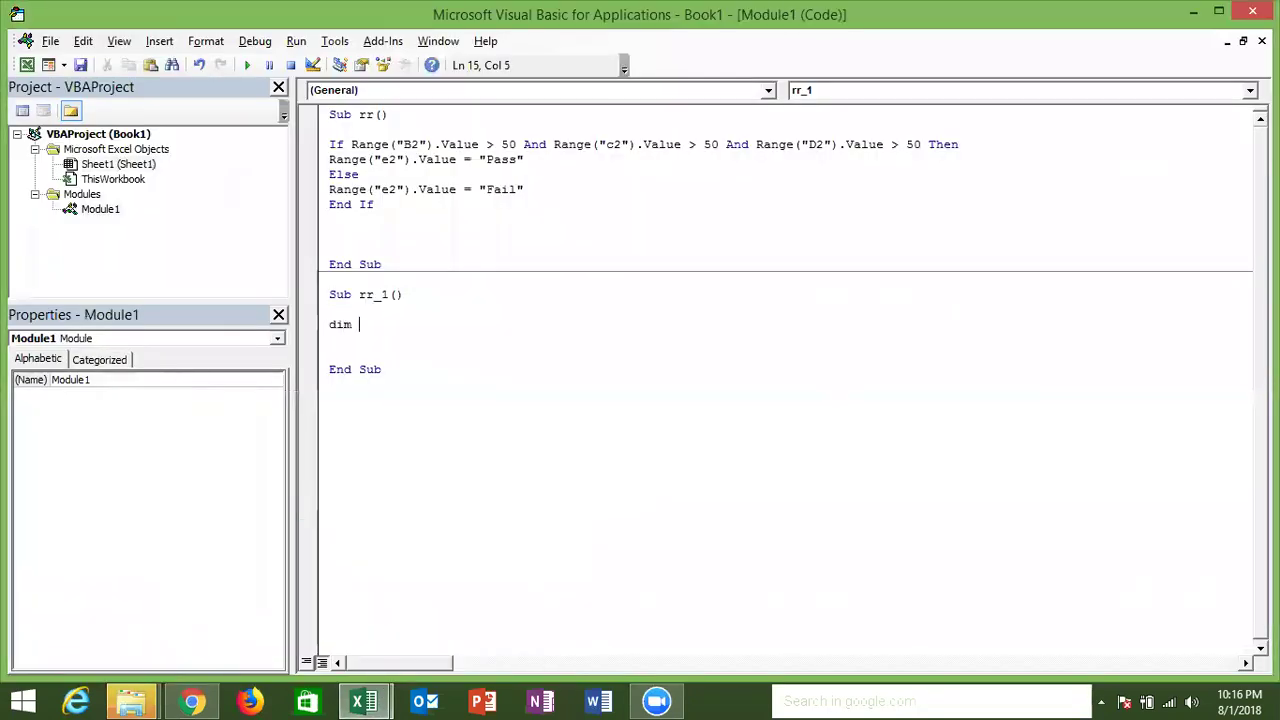
text(d as )
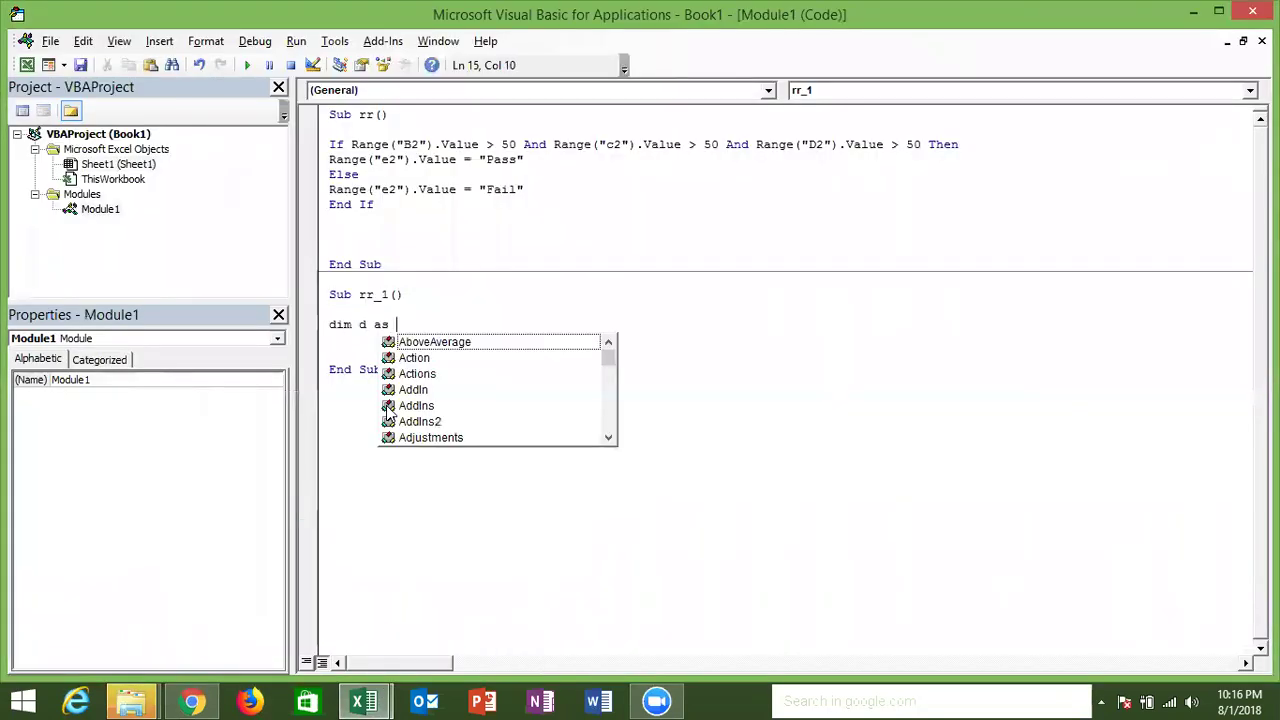
text(str)
key(Tab)
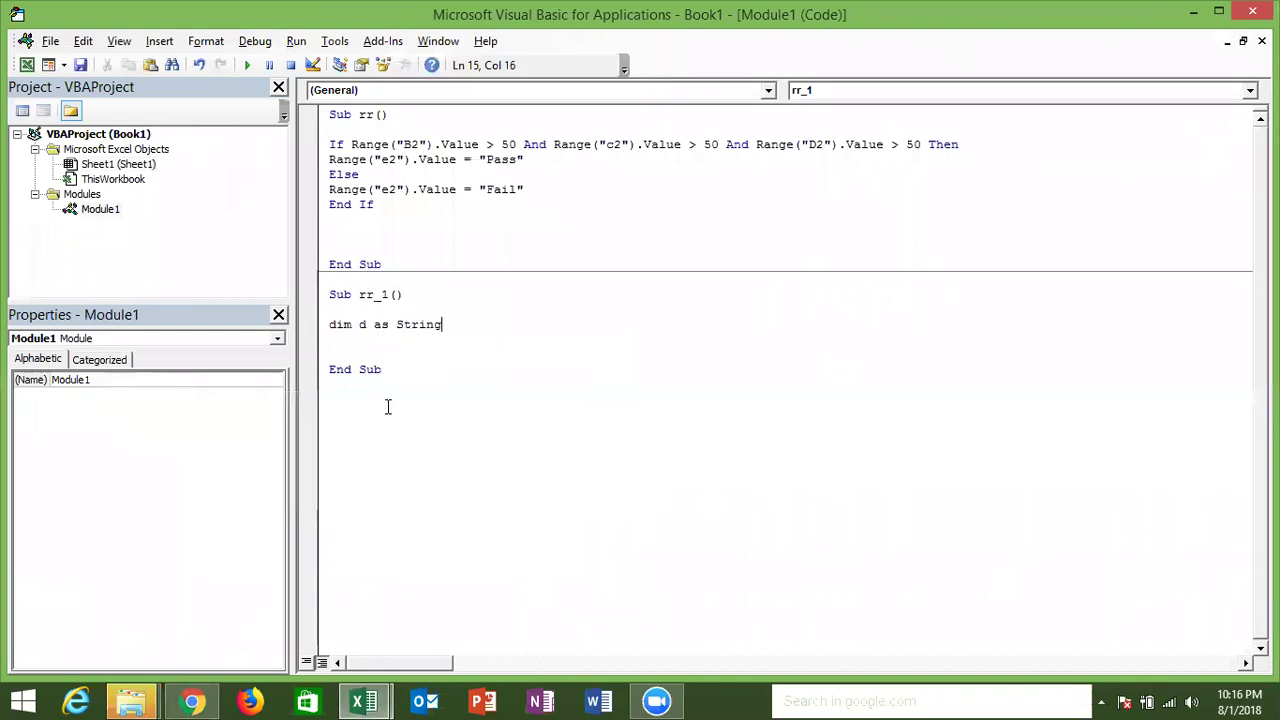
key(Return)
key(Return)
key(Return)
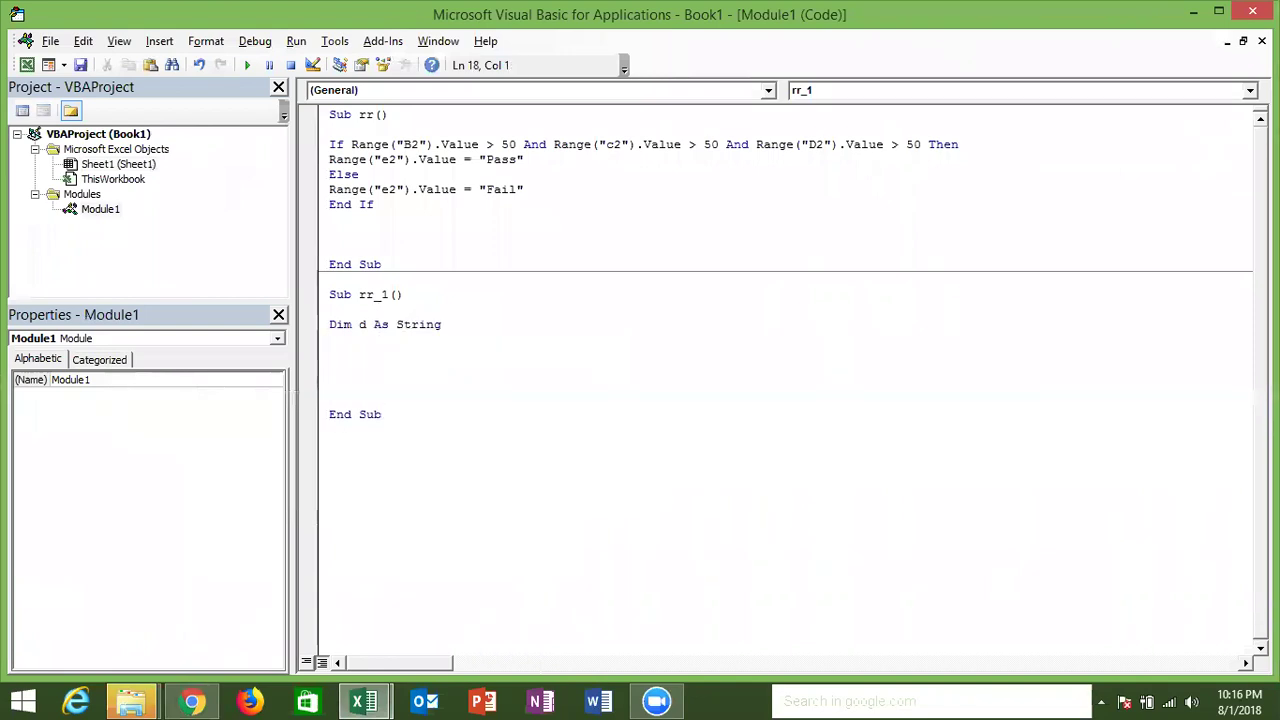
key(Up)
- Add the line If Range("B2").Value > 50 Then
text(if range)
text(("B)
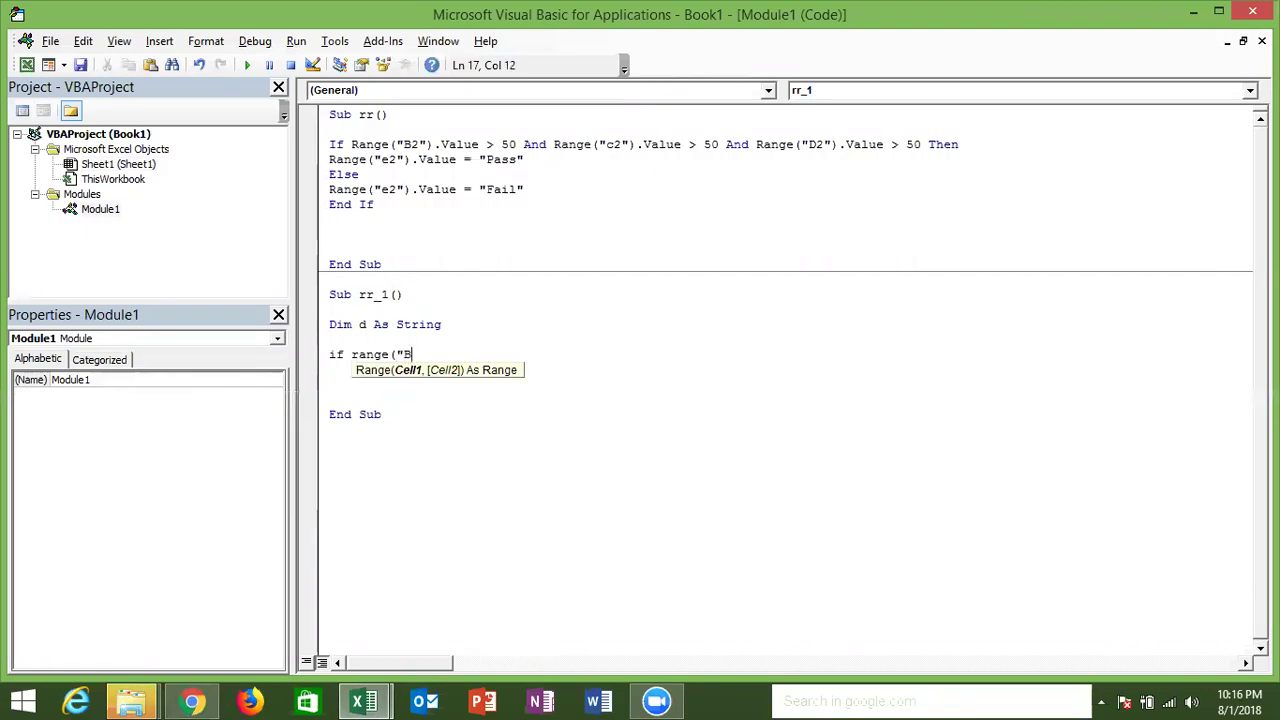
text(2"))
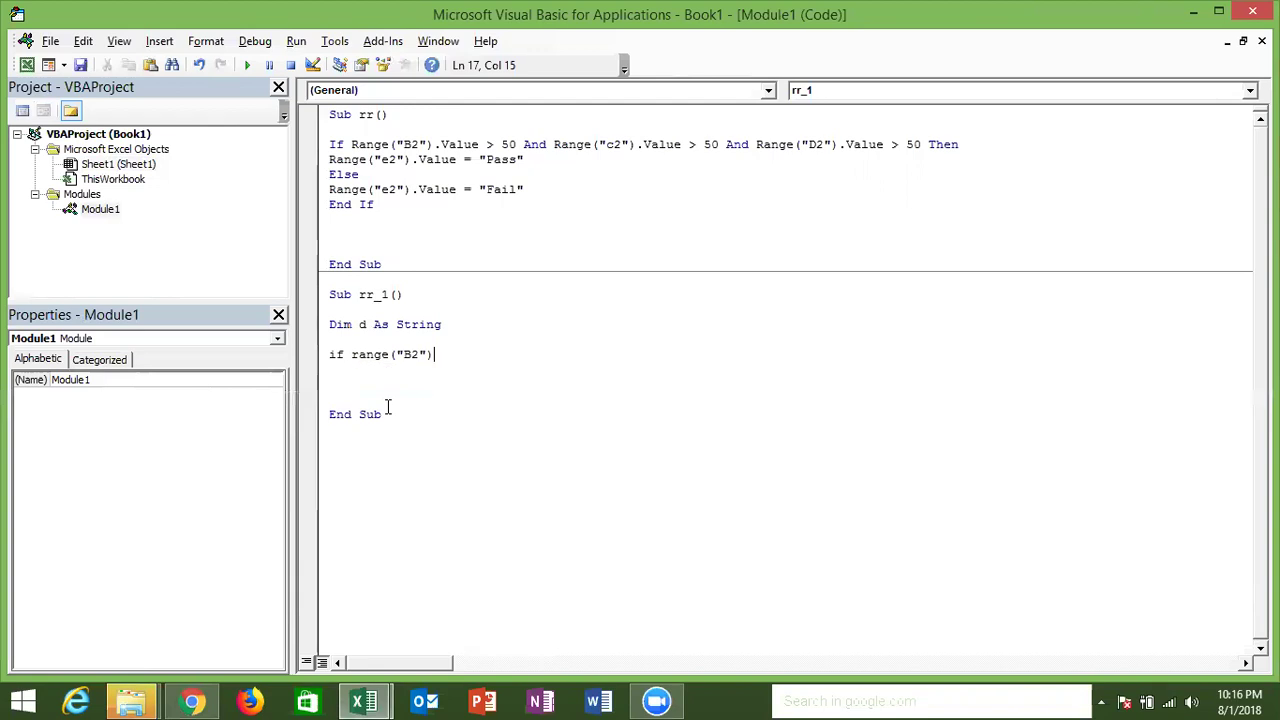
text(.v)
key(Down)
key(Tab)
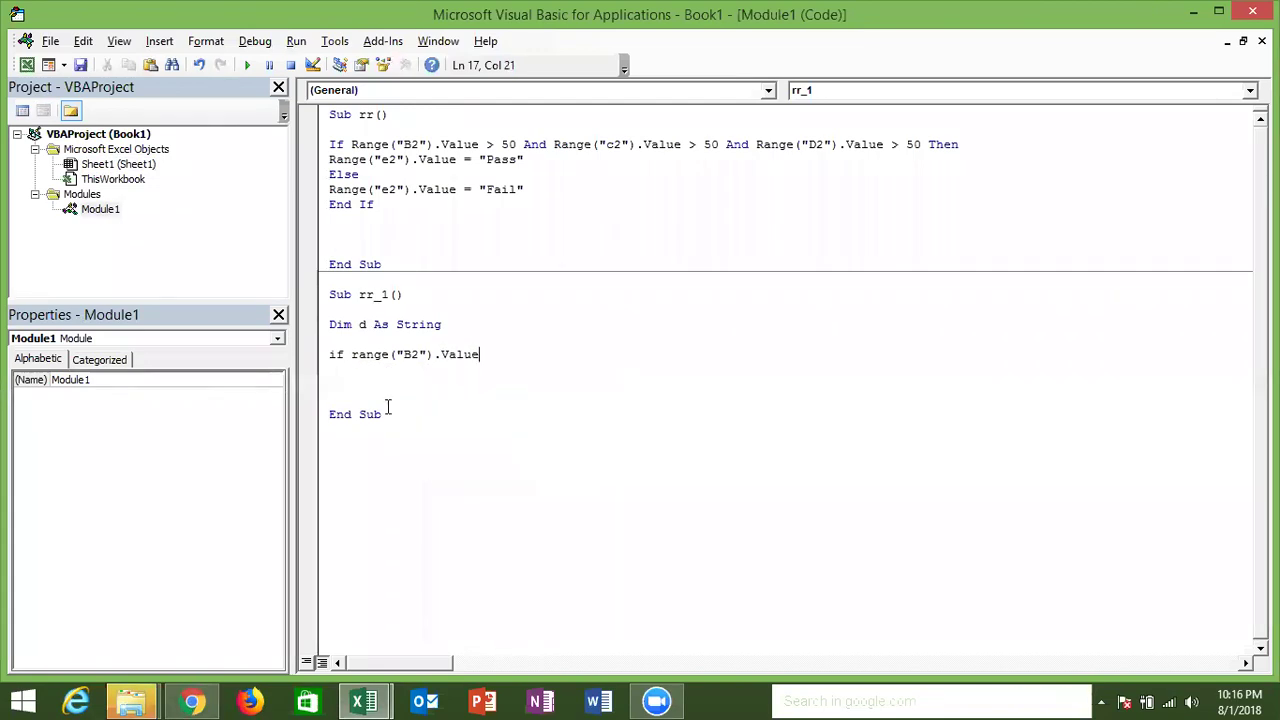
text(> 50 )
text(then)
key(Return)
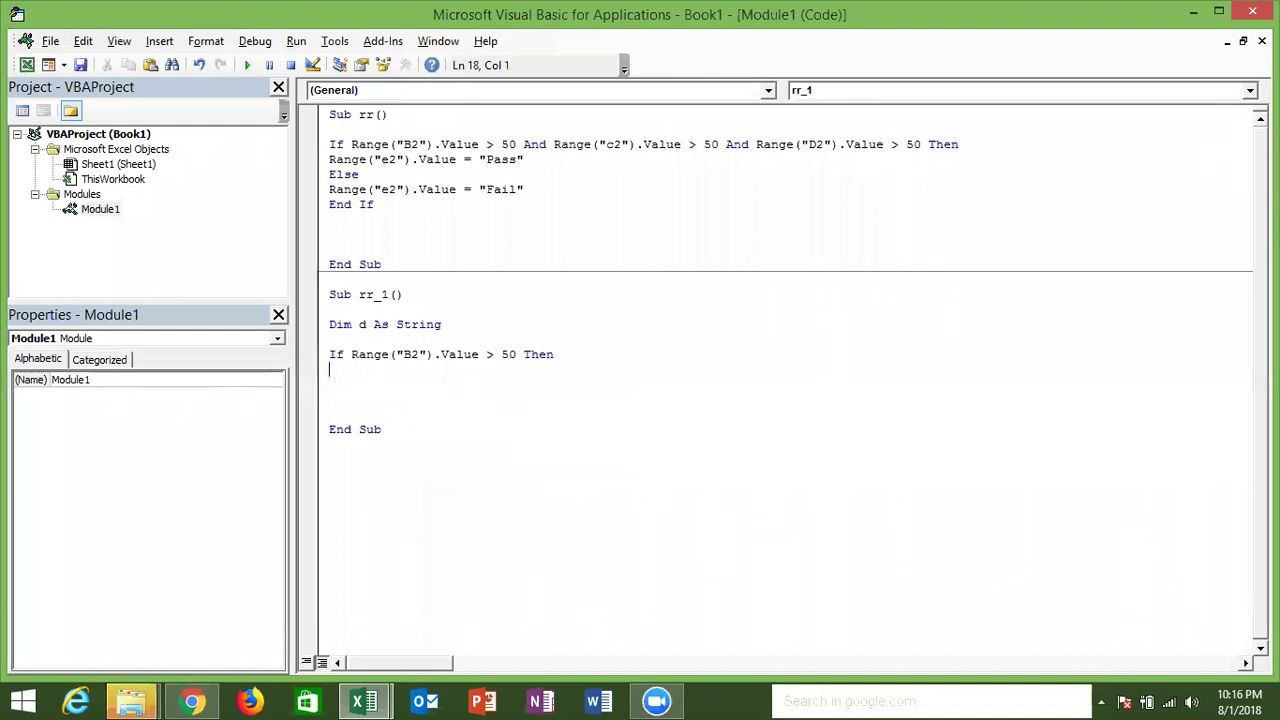
- Add an Else branch with d = d & "," & "S1 Fail"
key(Return)
text(e)
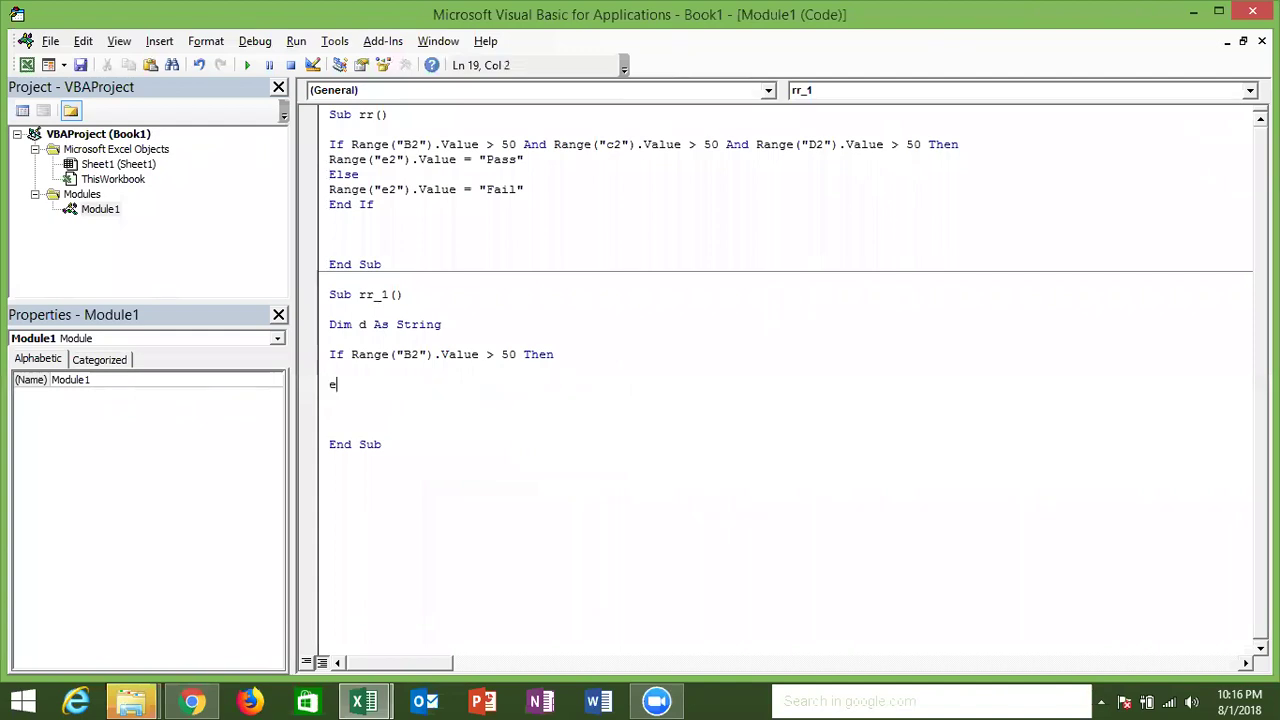
text(sle)
key(Return)
key(BackSpace)
key(BackSpace)
key(BackSpace)
key(BackSpace)
text(lse)
key(Return)
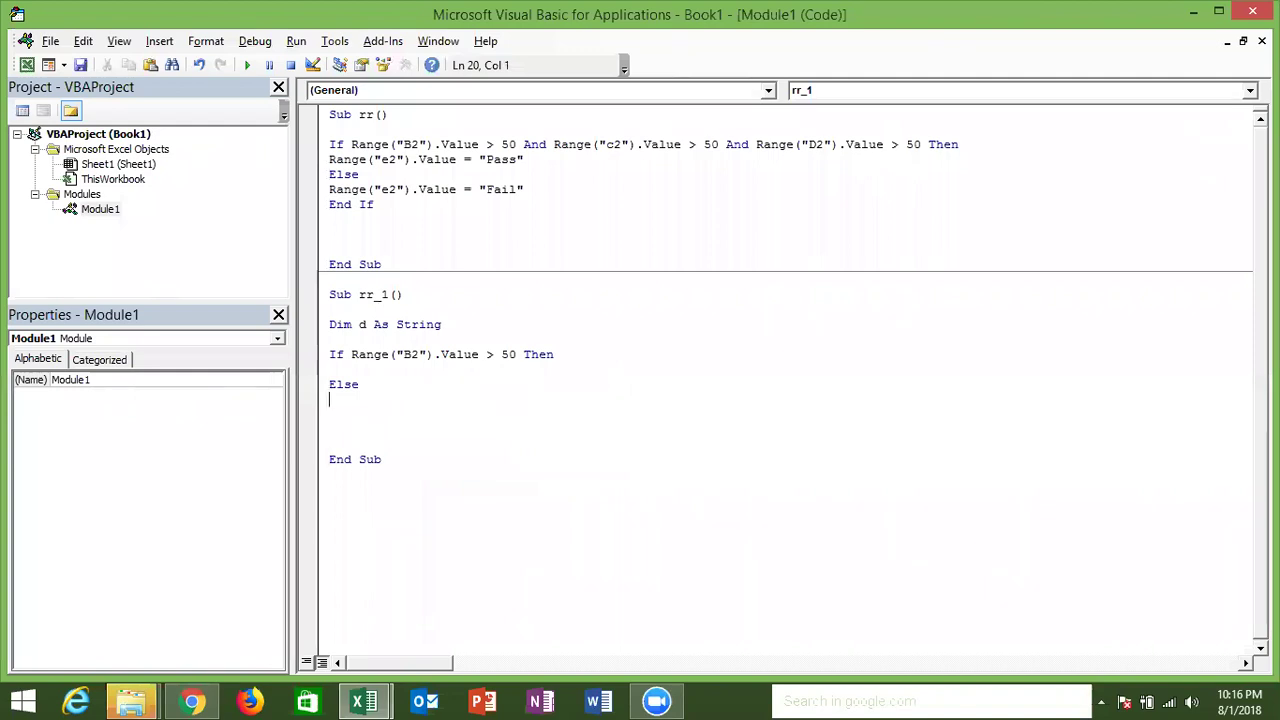
text(range)
key(BackSpace)
key(BackSpace)
key(BackSpace)
key(BackSpace)
key(BackSpace)
text(d=)
key(BackSpace)
key(BackSpace)
text(D=D)
text( &"," & "S1 )
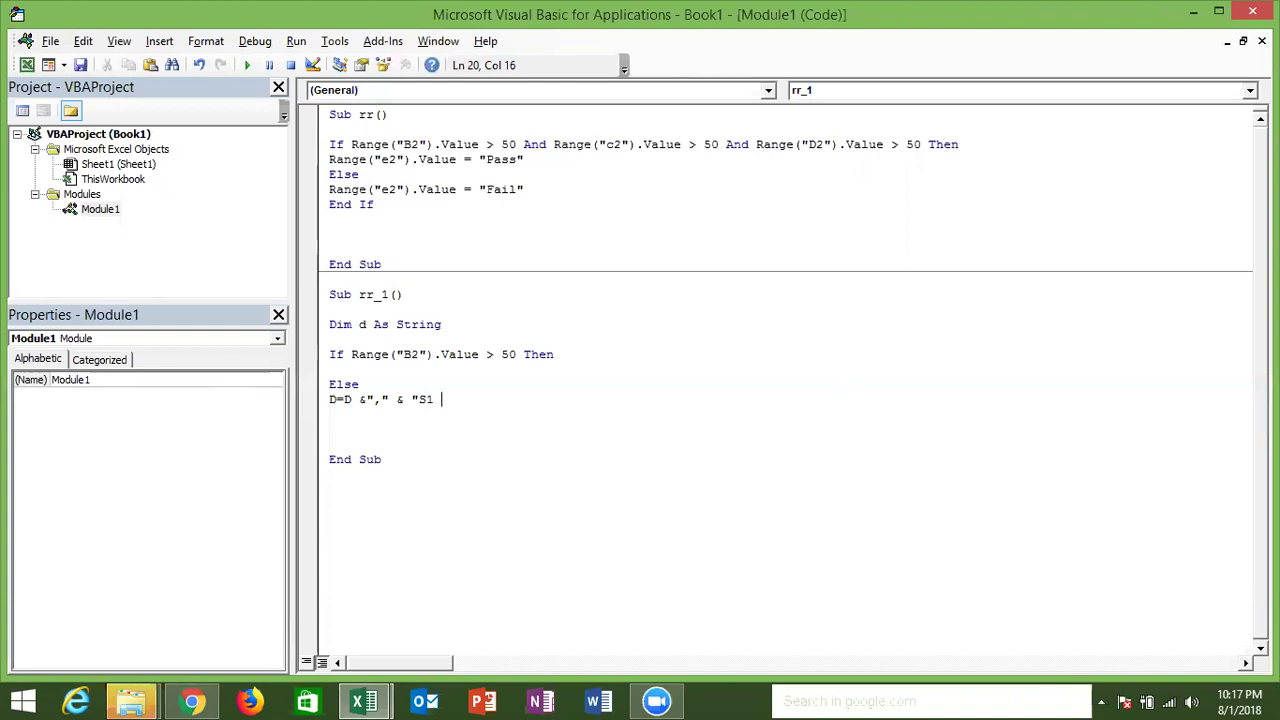
text(Fa)
text(il)
text(")
key(Return)
- Close the block with End If and insert blank lines above Else
text(End)
key(Return)
key(BackSpace)
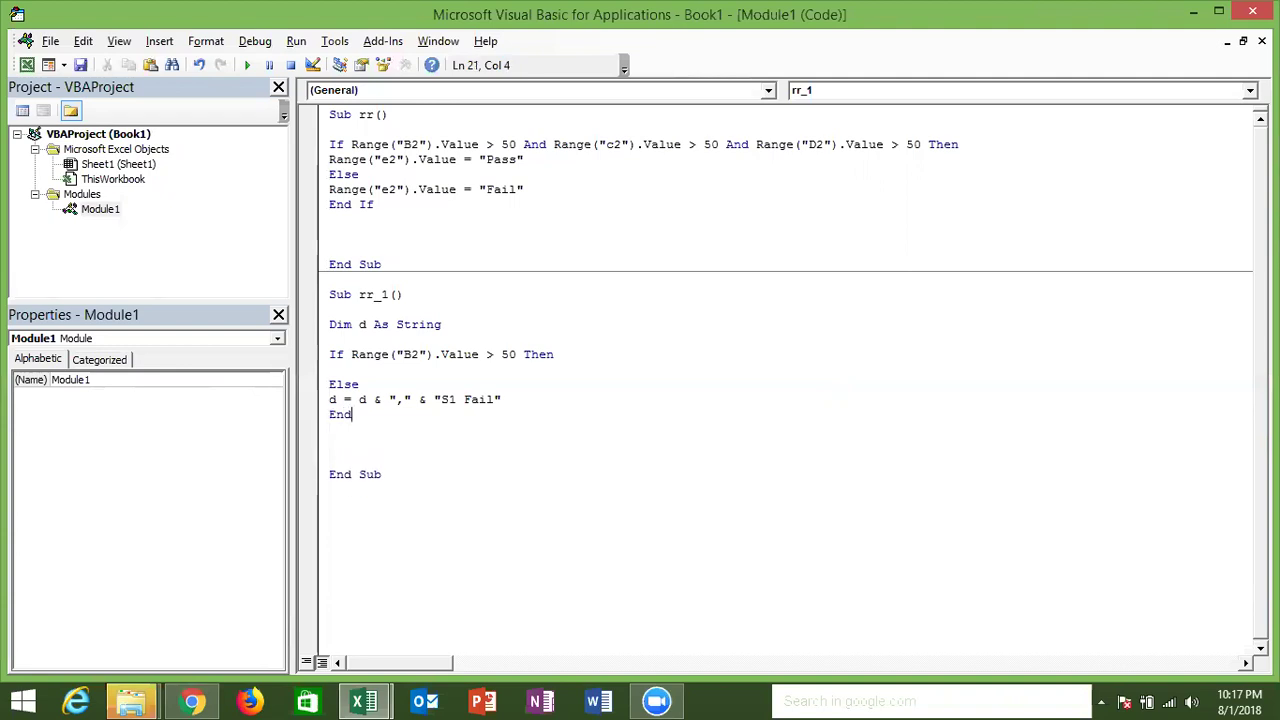
text( If)
key(Return)
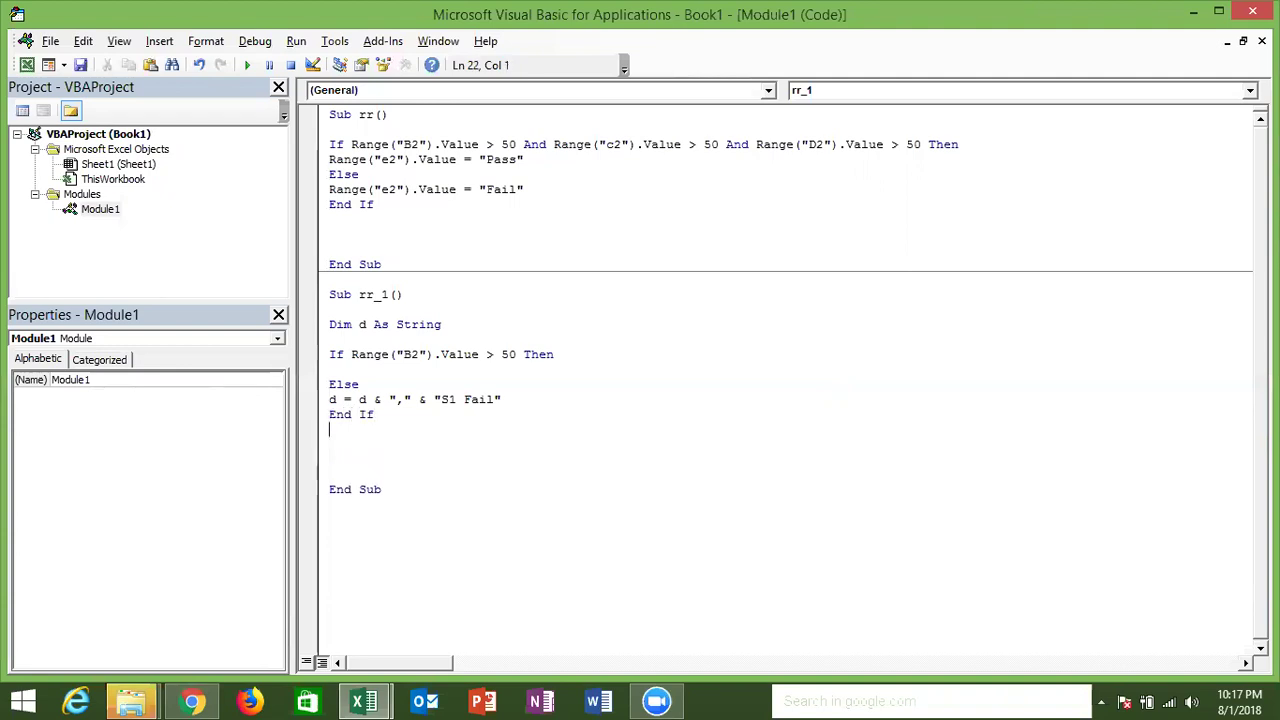
key(Up)
key(Up)
key(Return)
key(Return)
key(Down)
key(Down)
key(shift+End)
key(Up)
key(Up)
key(Up)
key(Up)
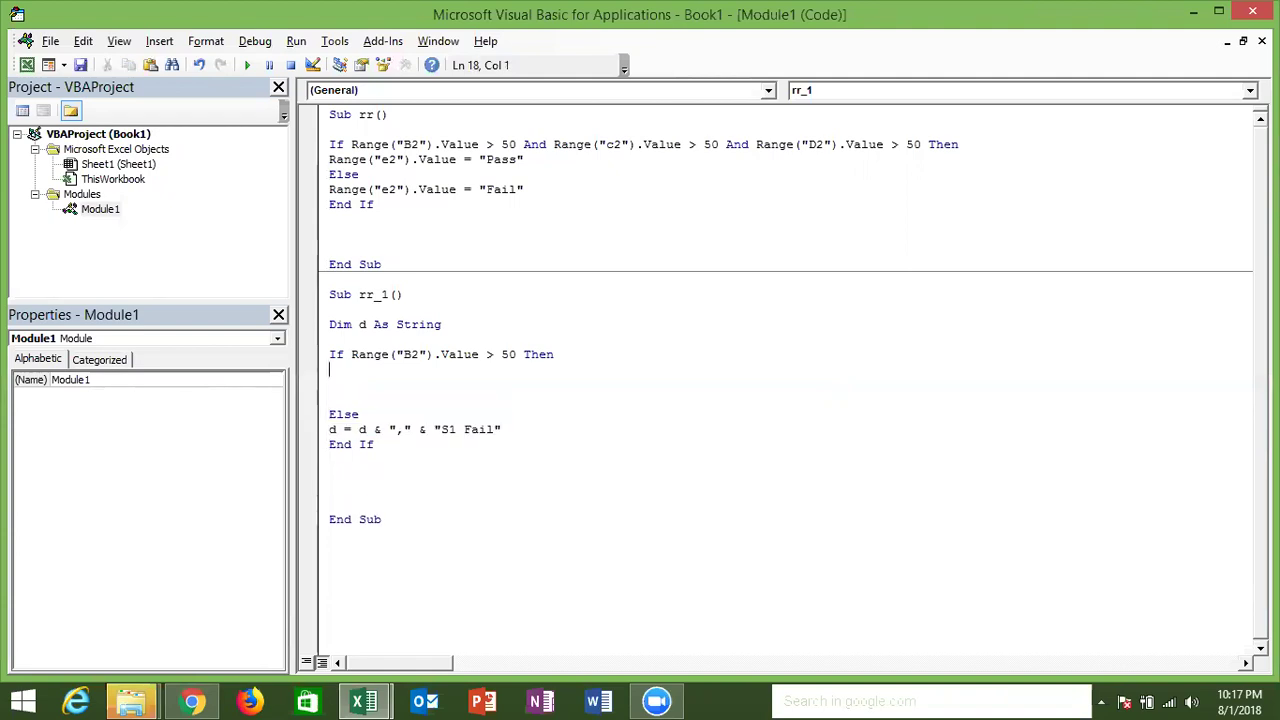
- Add a nested If Range("C2").Value > 50 Then line inside the If branch
key(Tab)
key(Return)
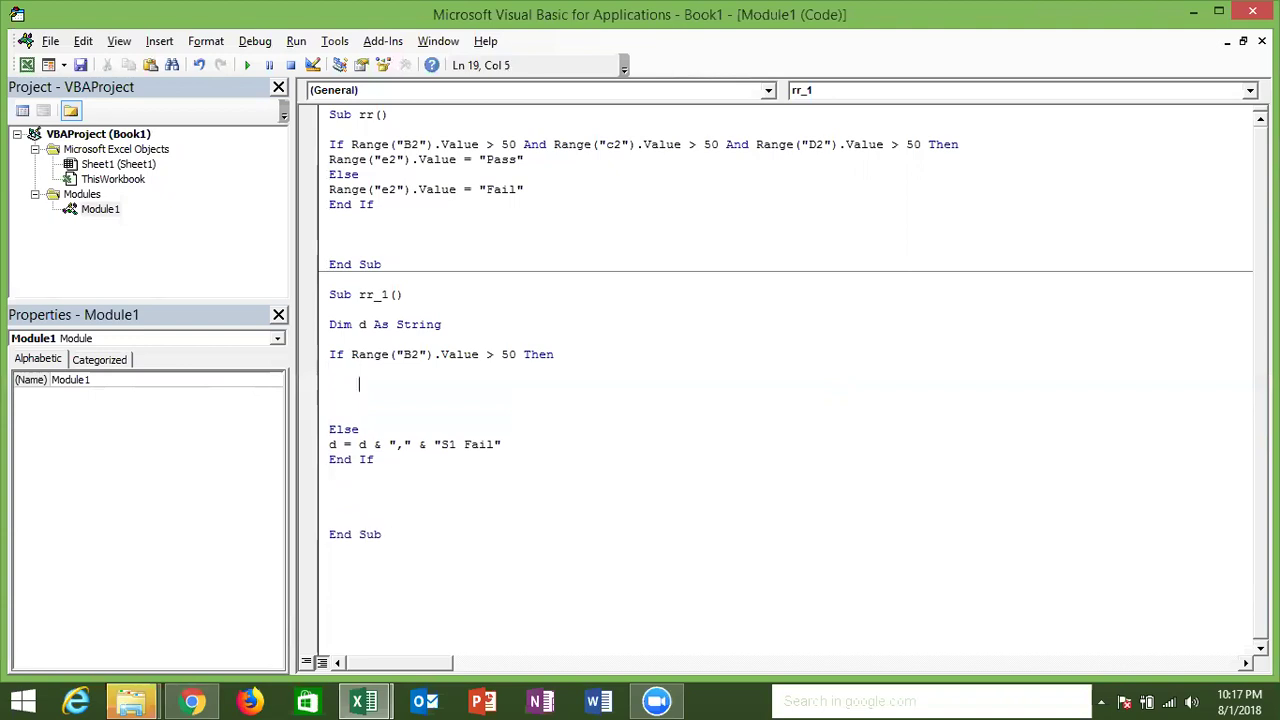
text(if range("C2)
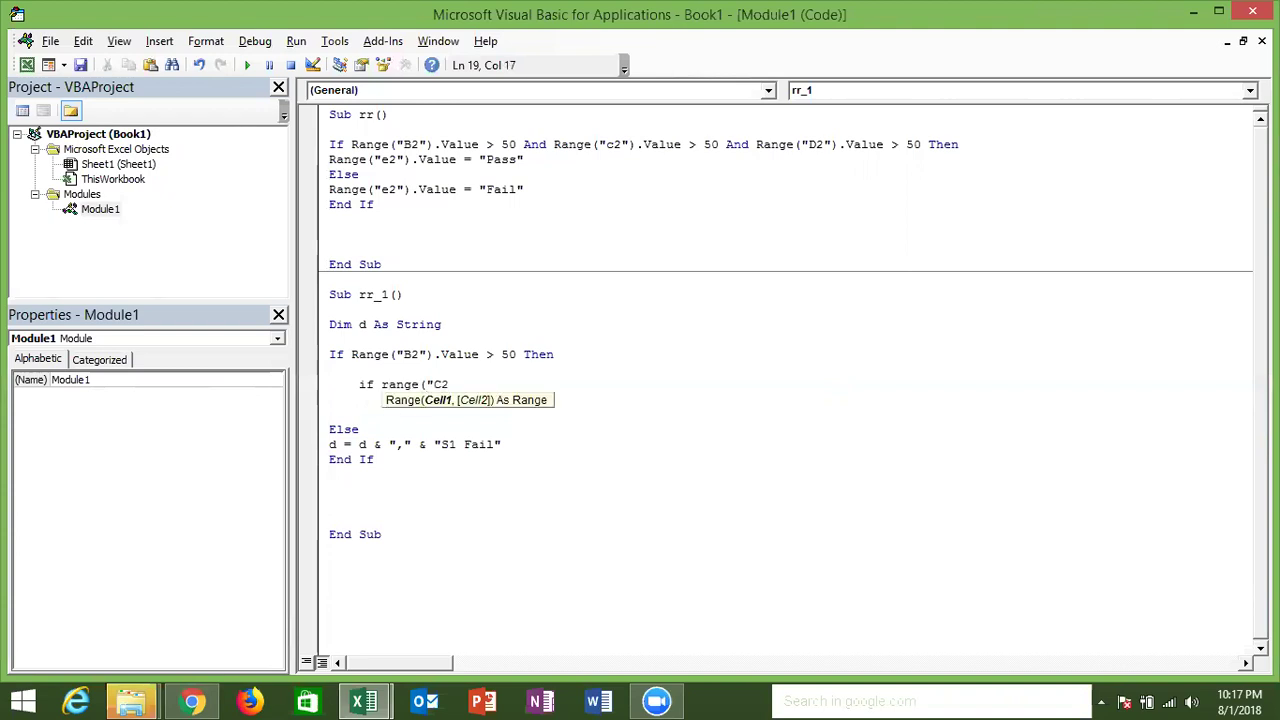
click(388, 406)
key(Return)
text(")
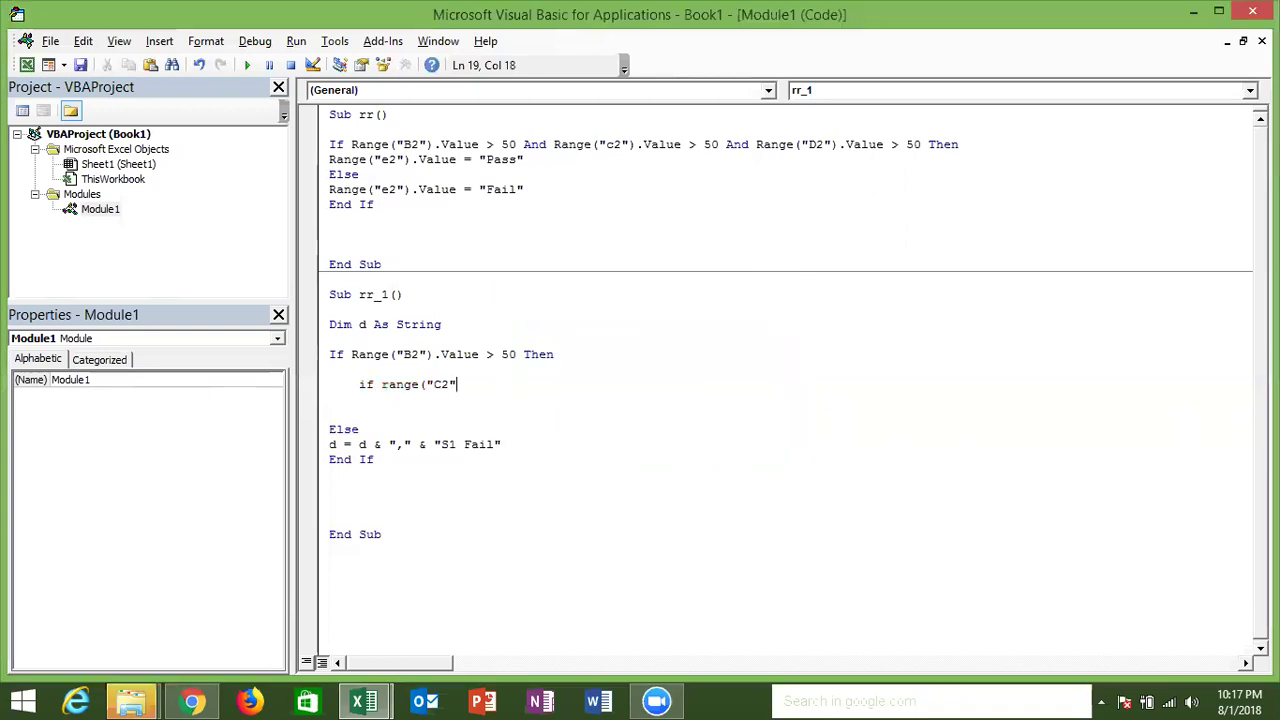
text().v)
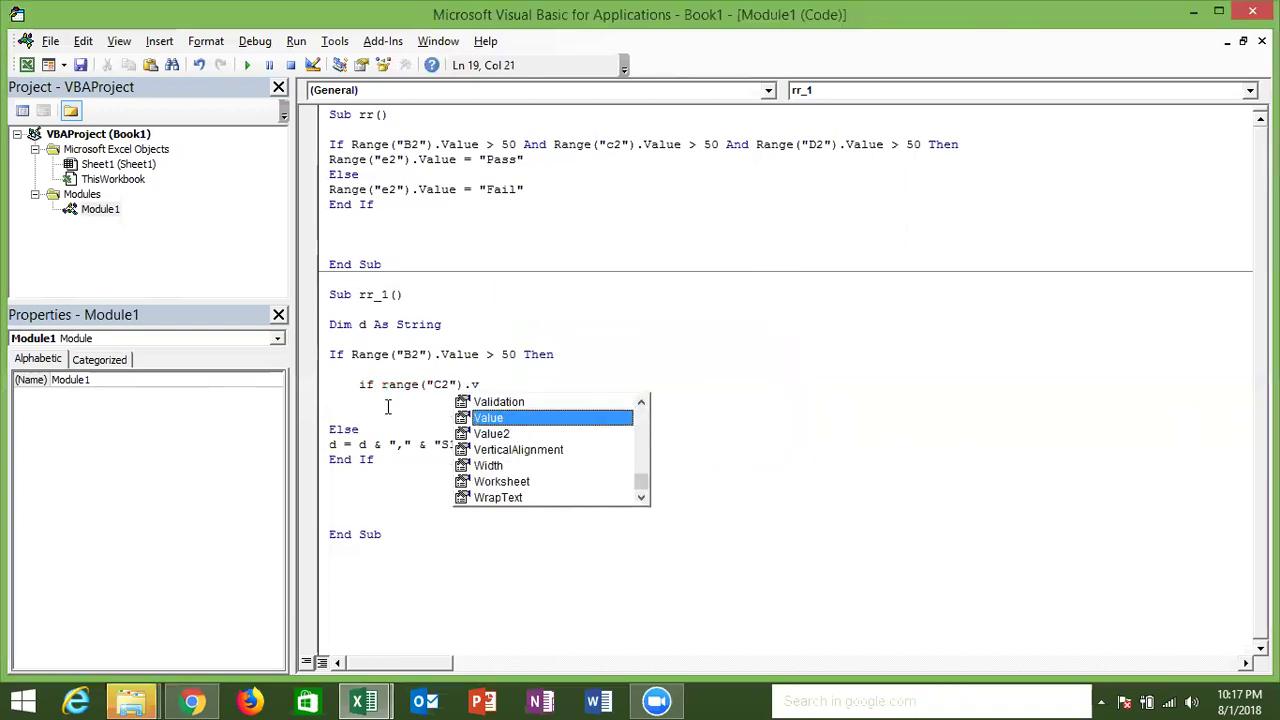
key(Tab)
text(>50 th)
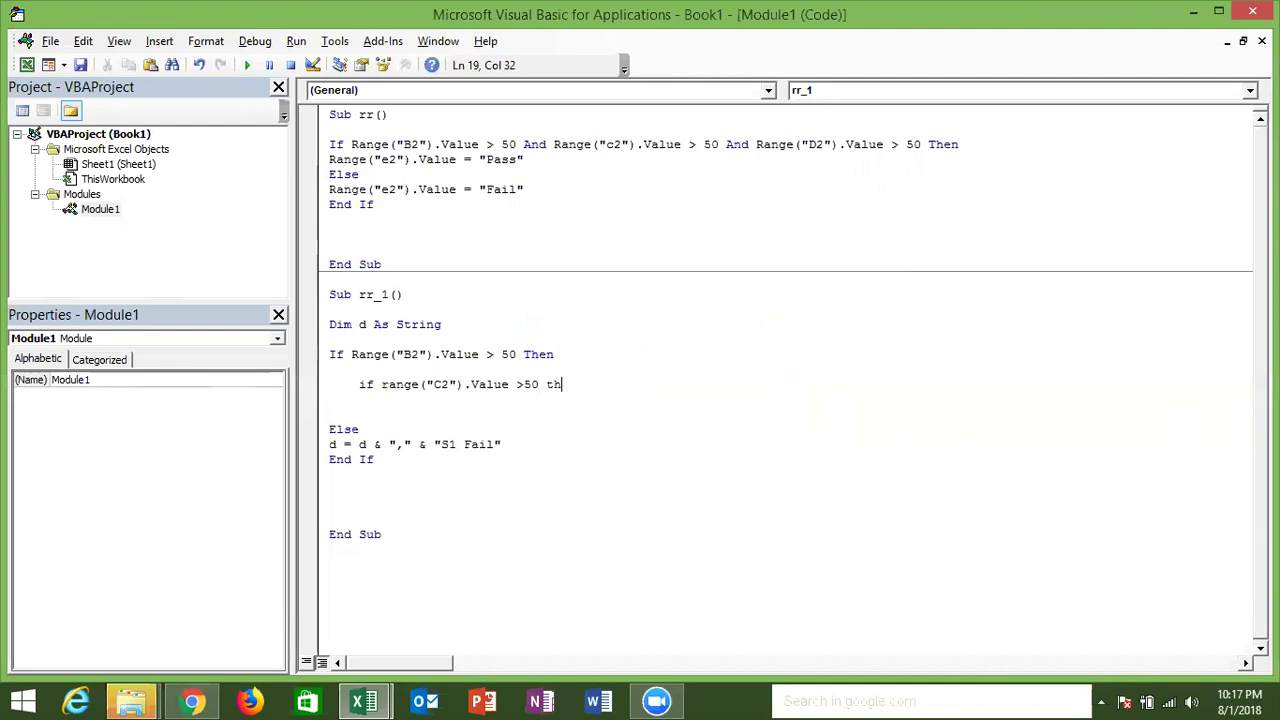
text(en)
key(Return)
- Add an inner Else that appends "S2 Fail" to d, reusing the S1 Fail line
key(Return)
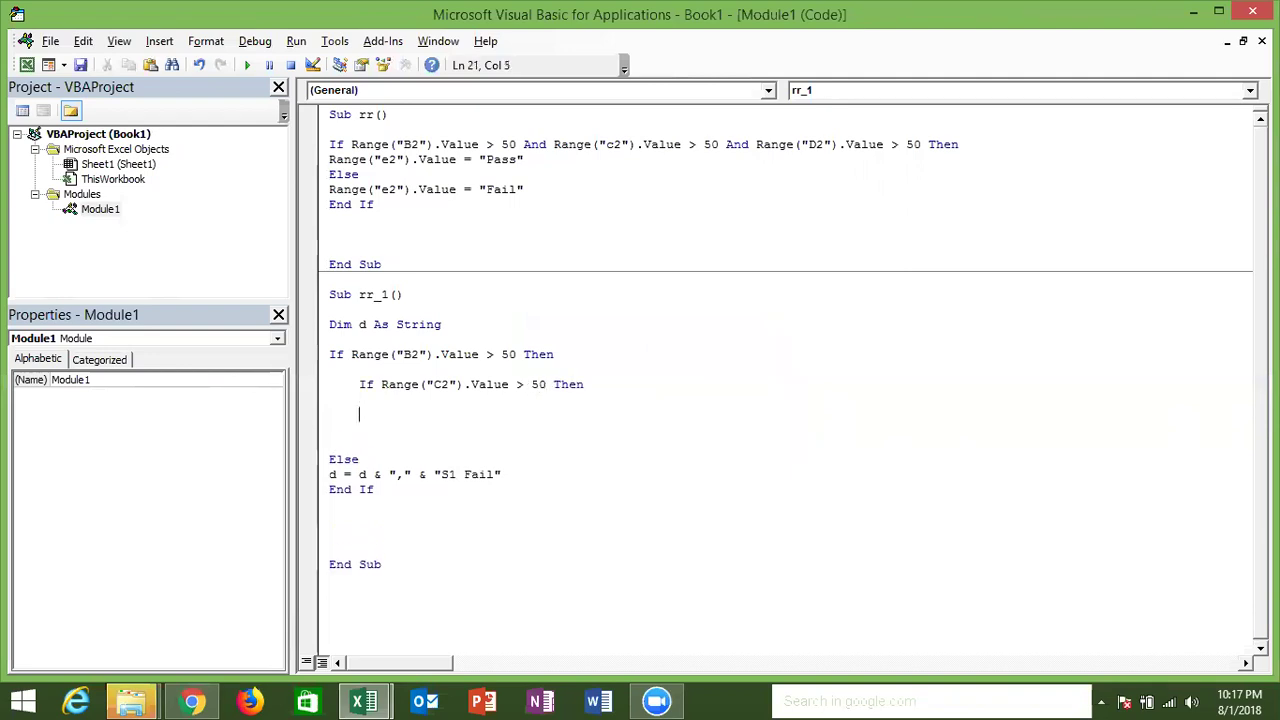
text(el)
text(se)
key(Return)
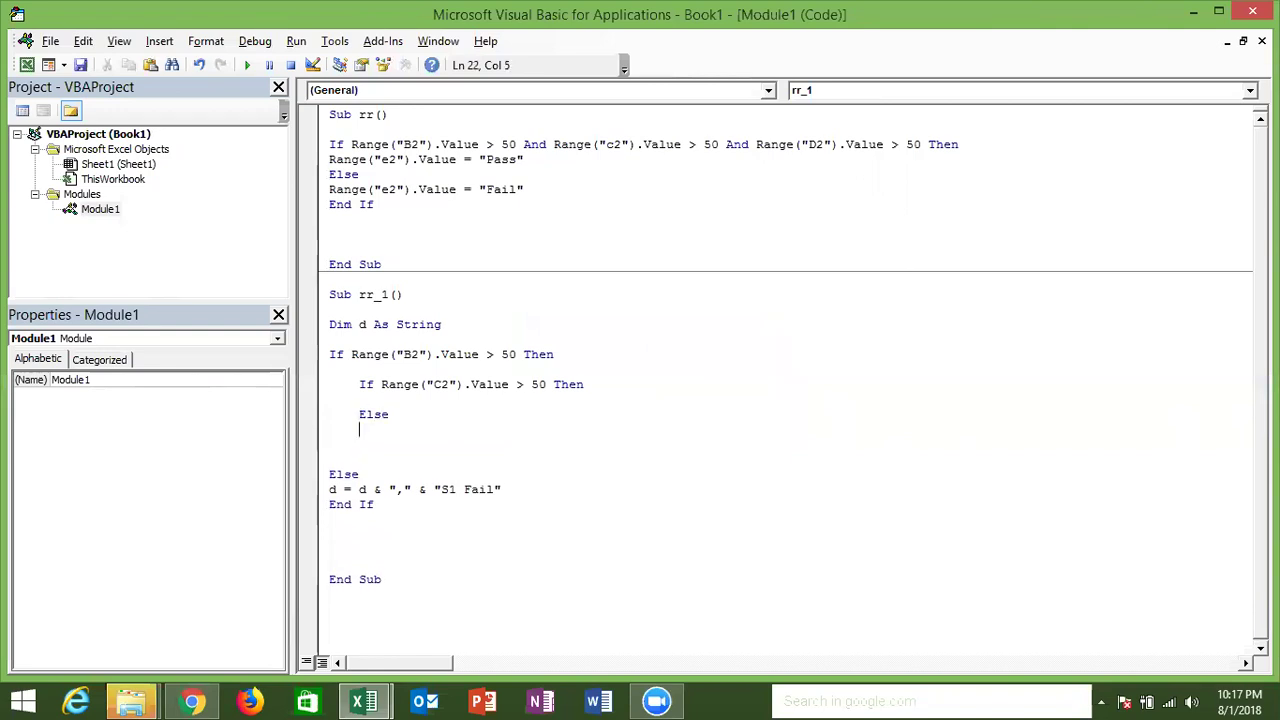
key(Down)
key(Down)
key(Down)
key(Down)
key(Left)
key(Left)
key(Left)
key(Left)
key(shift+Down)
key(ctrl+c)
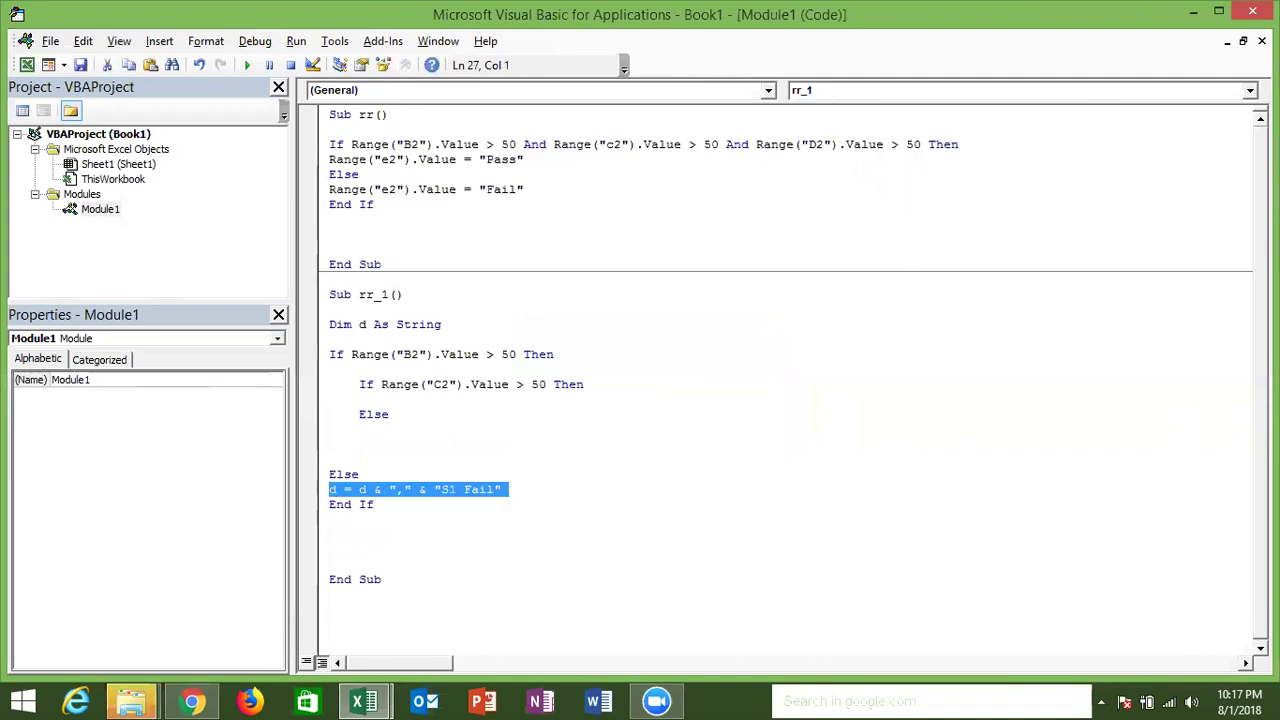
key(Up)
key(Up)
key(Up)
key(Tab)
key(ctrl+v)
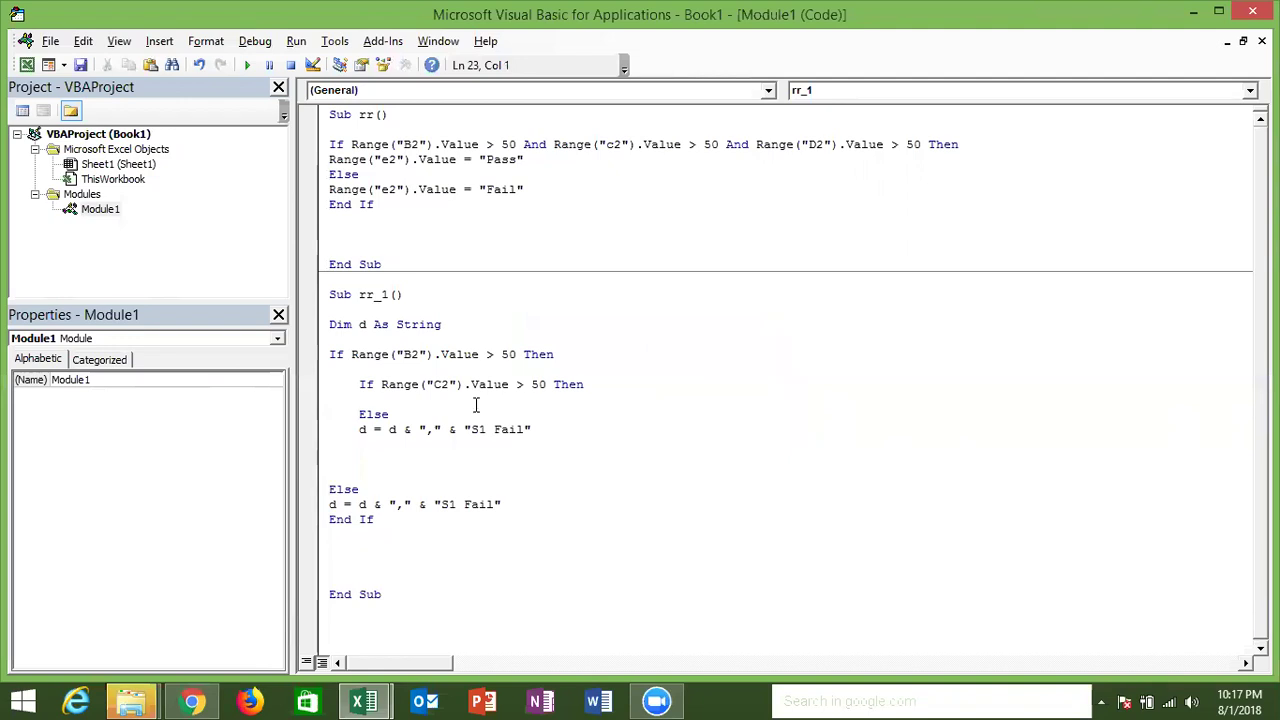
click(488, 429)
key(BackSpace)
text(2)
- Close the nested C2 block with End If
key(Down)
text(end if)
key(Down)
click(388, 398)
- Insert If Range("D2").Value > 50 Then with d = "Pass" under the C2 If line
key(Return)
key(Return)
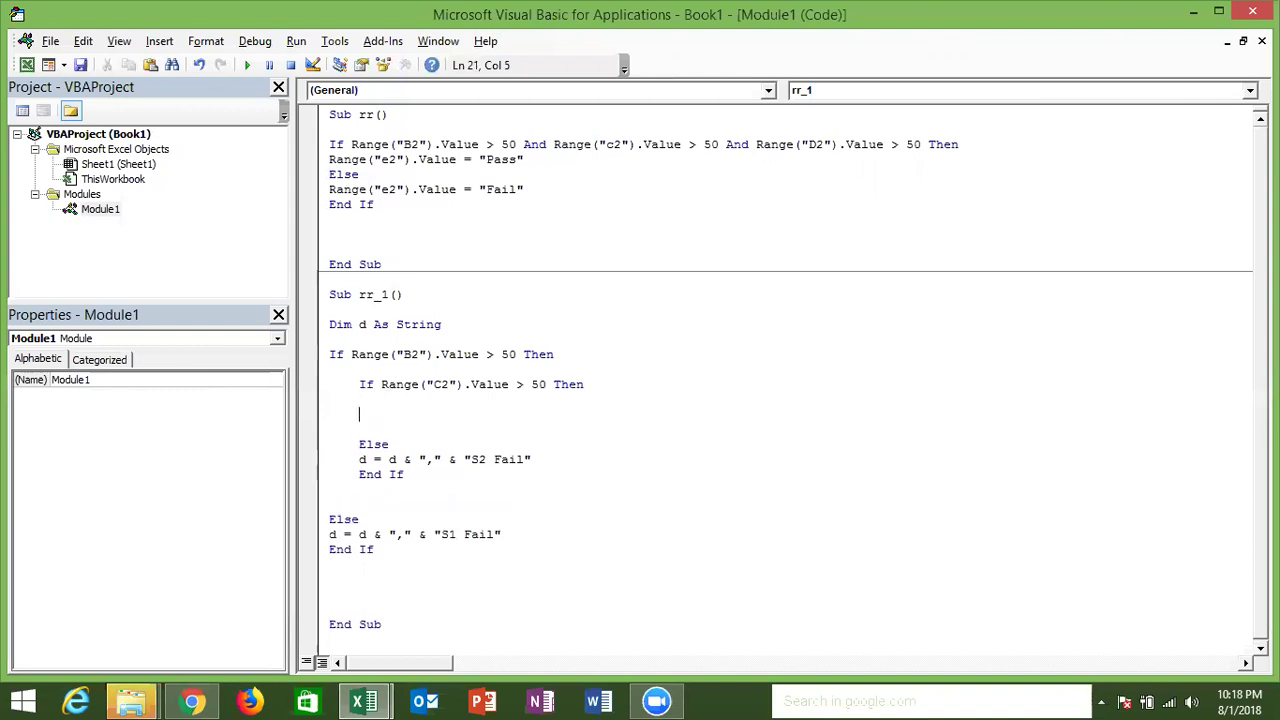
text(if )
text(range(")
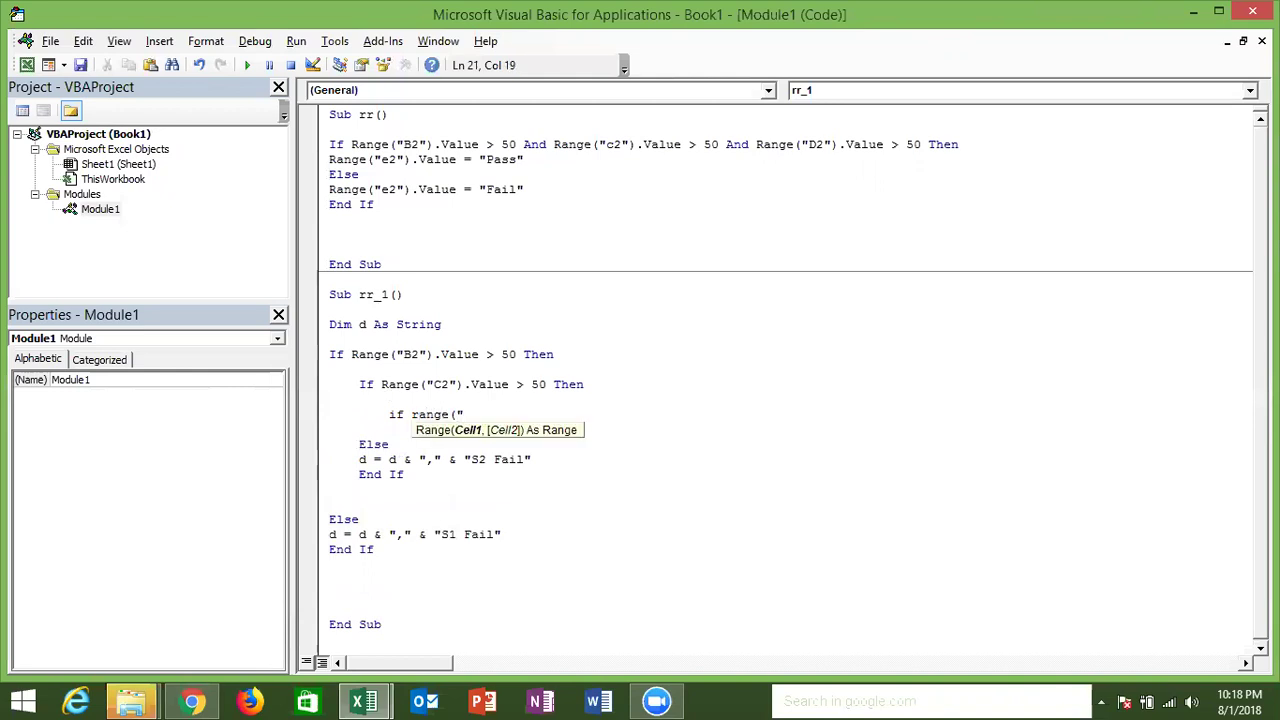
text(D2)
text(").)
key(Down)
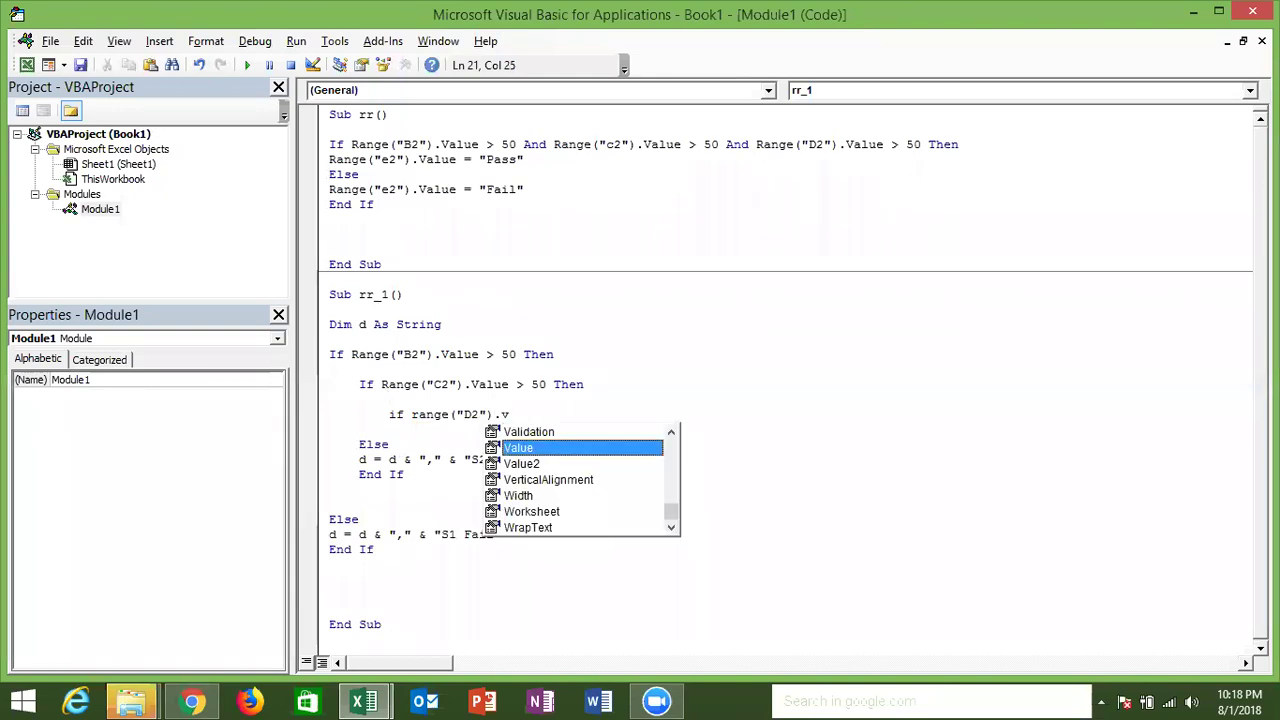
key(Tab)
text(>)
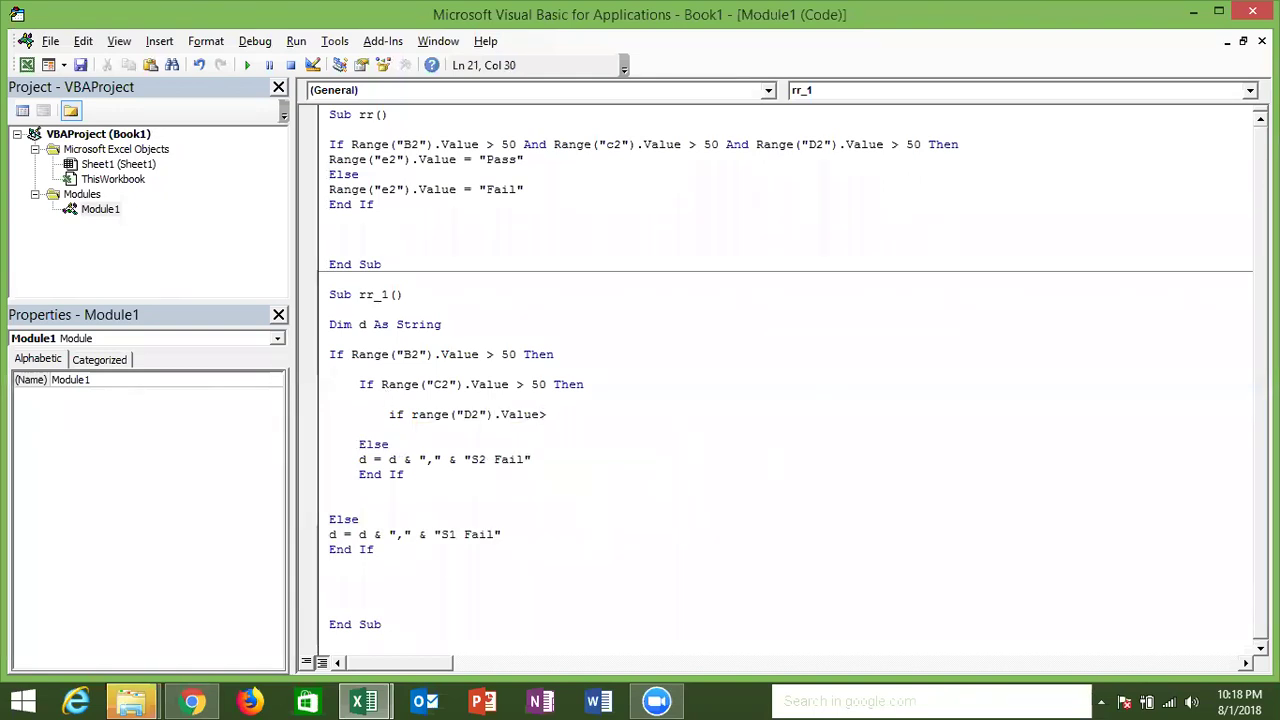
text(5)
text(0 then)
key(Return)
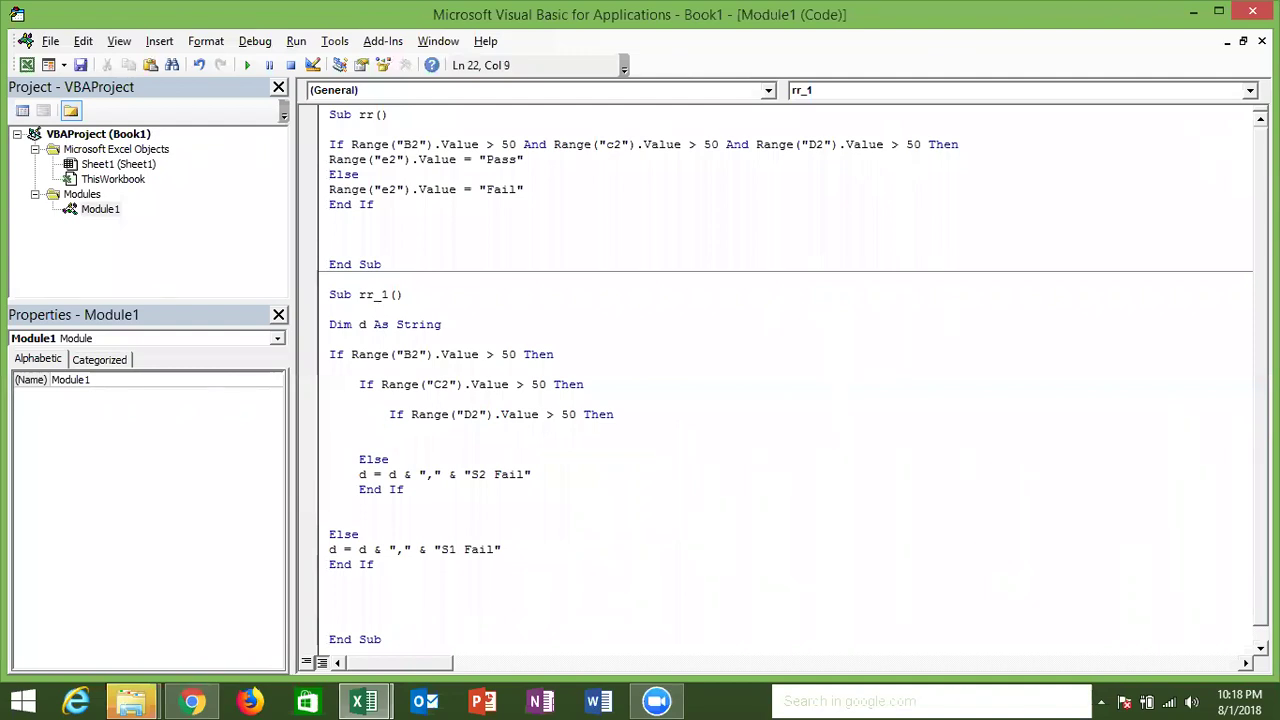
text(D="Pass")
key(Return)
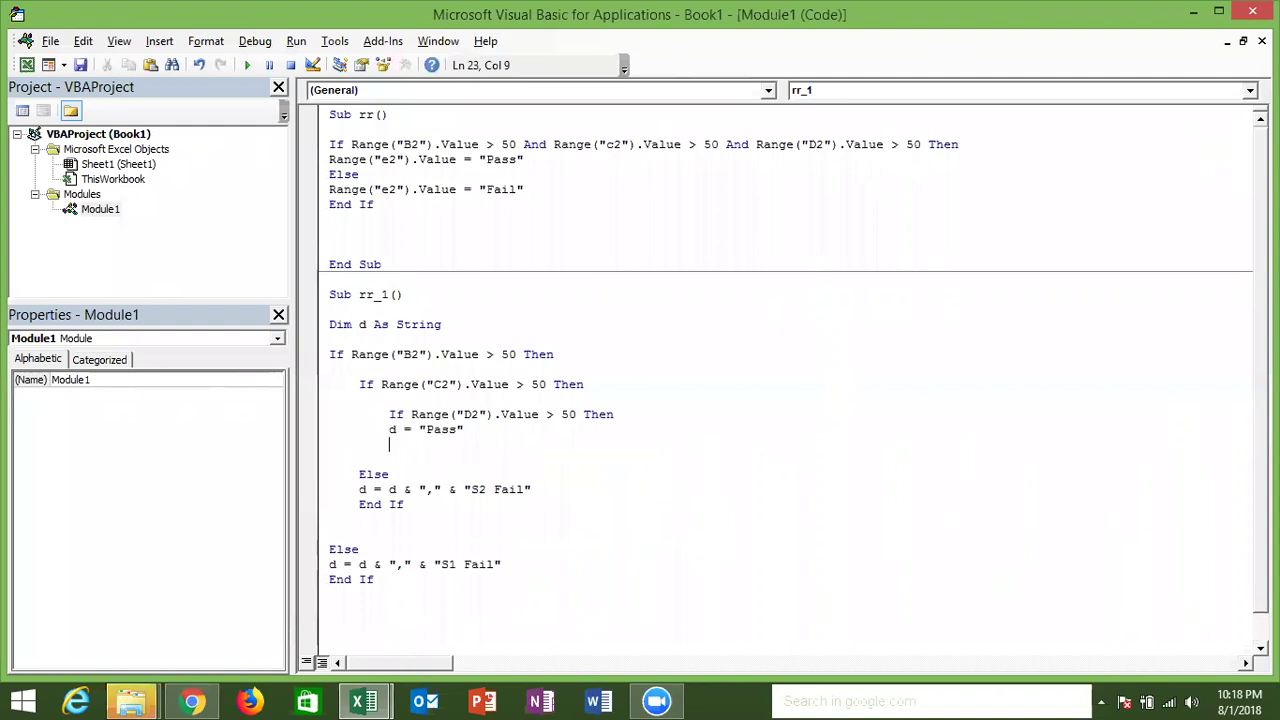
- Add an Else with a copied fail-message line and close it with End If
text(esle)
key(Return)
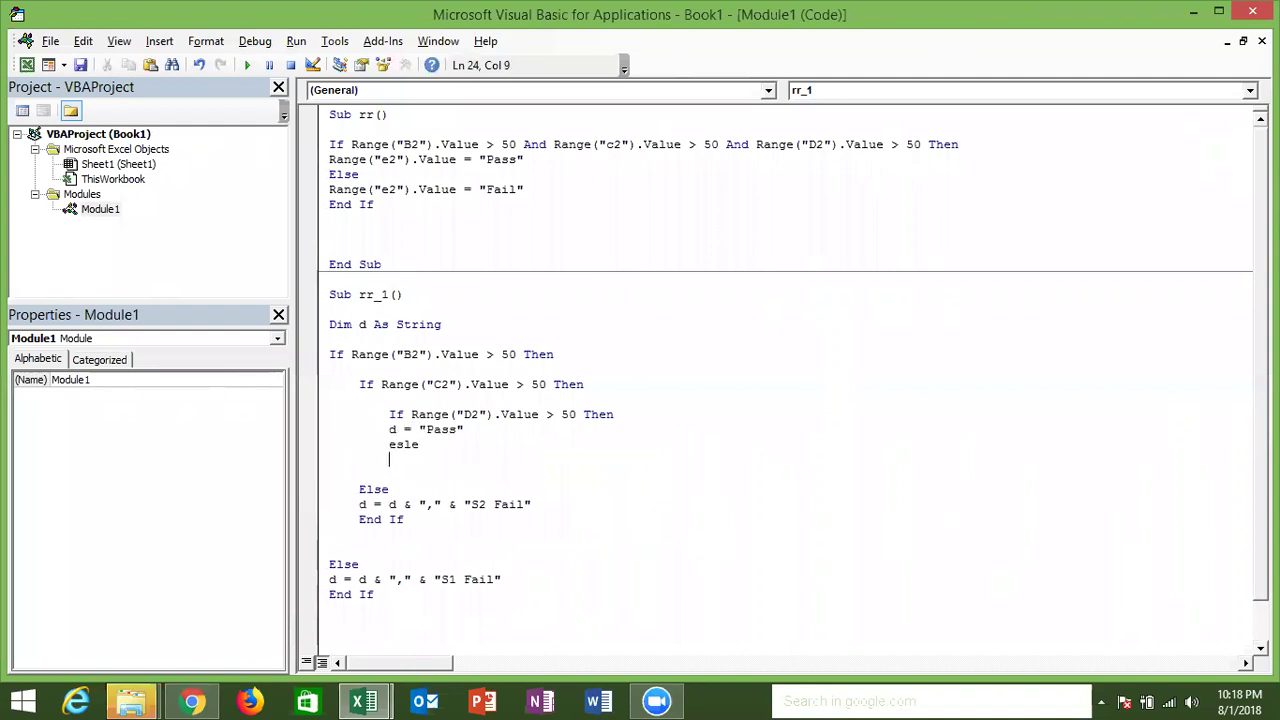
key(Down)
key(Down)
key(Left)
key(Left)
key(Left)
key(Left)
key(shift+Down)
key(shift+Left)
key(shift+Left)
key(shift+Left)
key(shift+Left)
key(ctrl+c)
key(Up)
key(Up)
key(Up)
key(Up)
key(Tab)
key(ctrl+v)
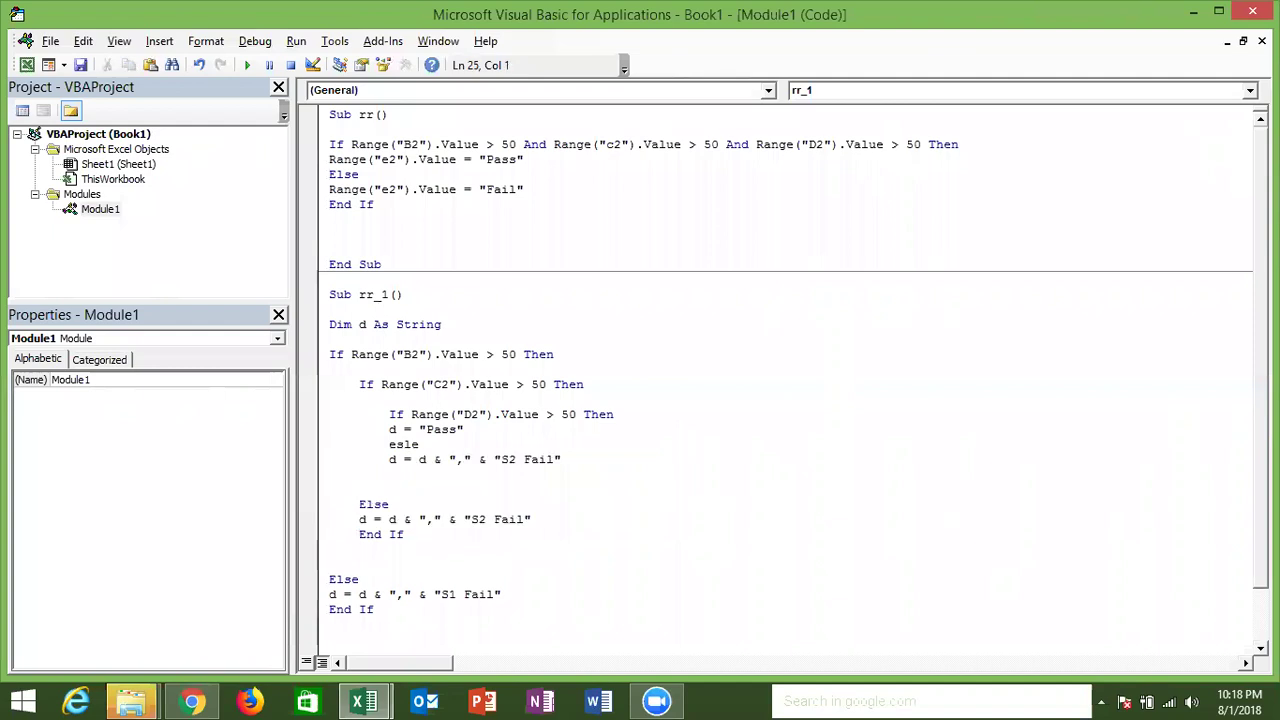
key(Tab)
text(end if)
click(489, 489)
- Change the copied message to "S1 Fail" and correct the misspelled esle to Else
click(514, 463)
key(BackSpace)
key(Up)
click(508, 466)
text(1)
click(404, 444)
key(BackSpace)
key(Right)
text(s)
key(Down)
key(ctrl+End)
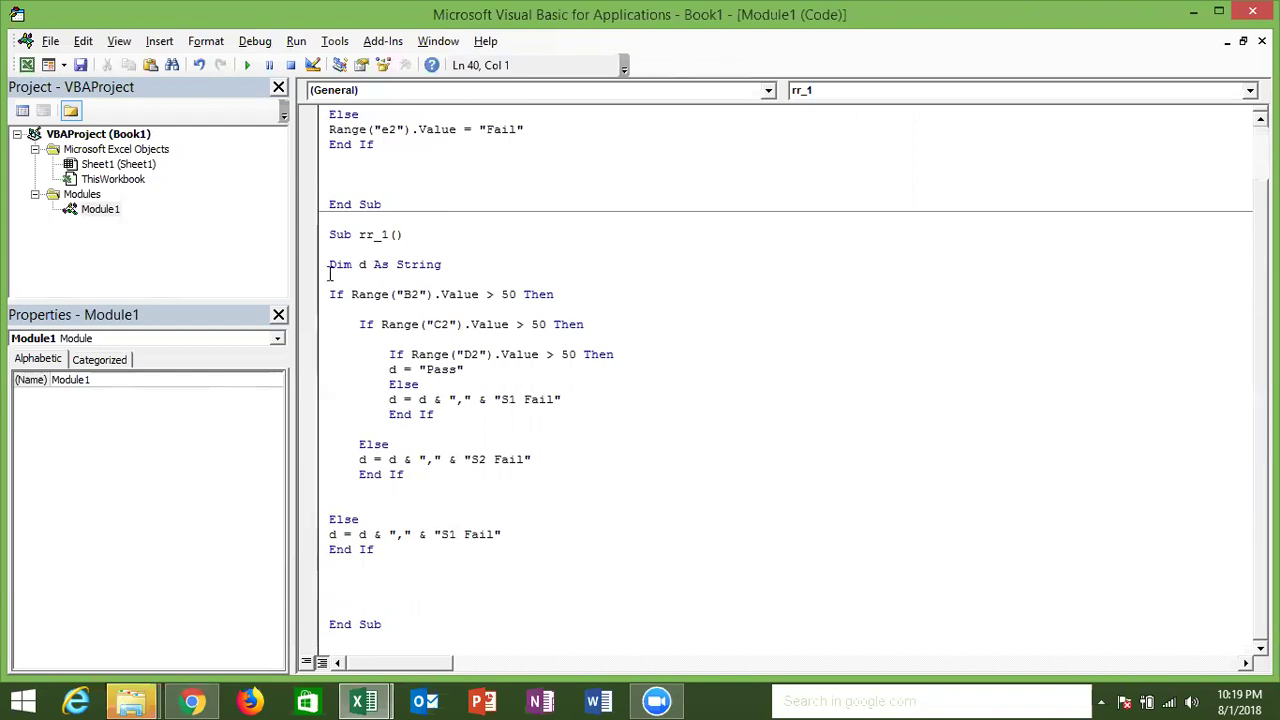
click(335, 295)
drag(360, 324, 461, 473)
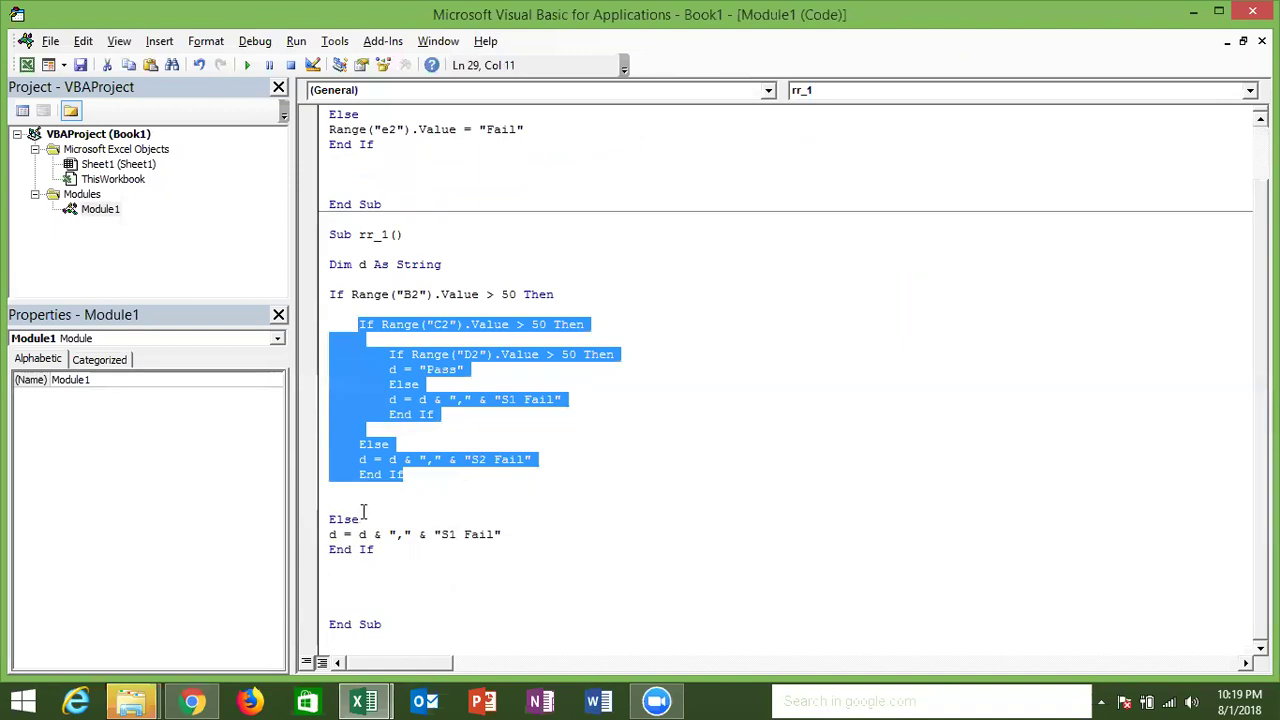
click(382, 346)
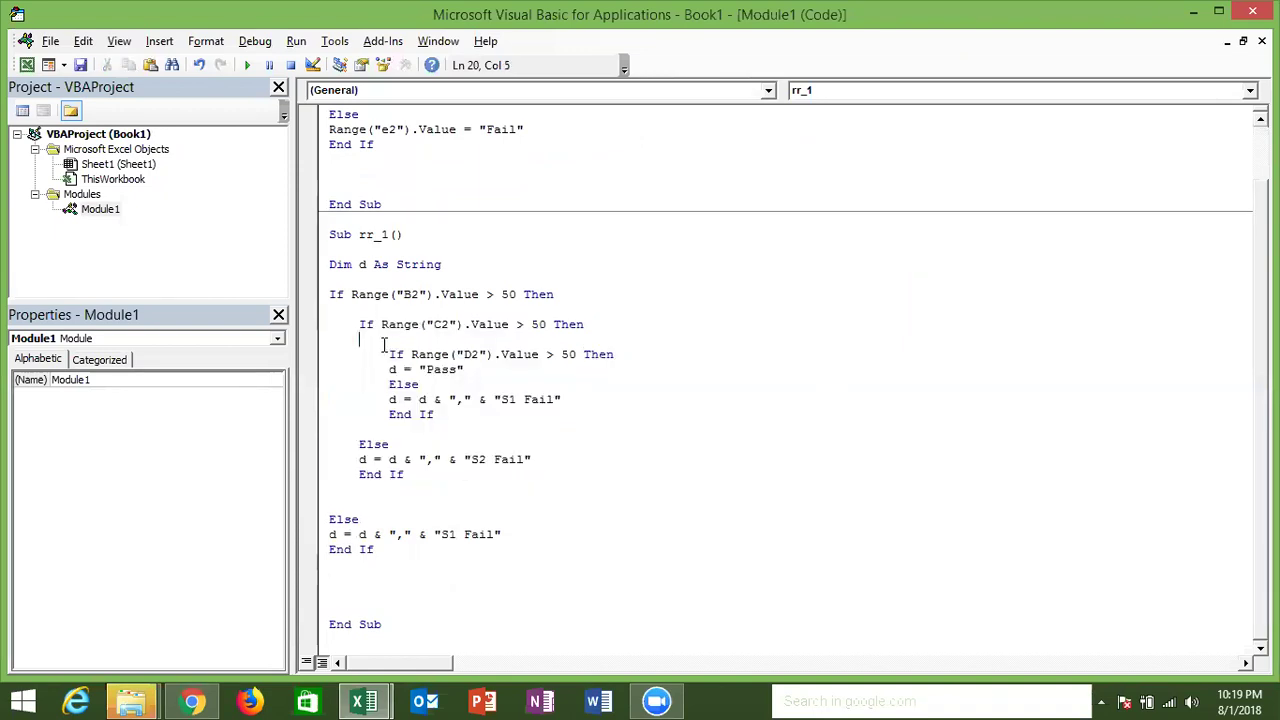
drag(389, 354, 448, 431)
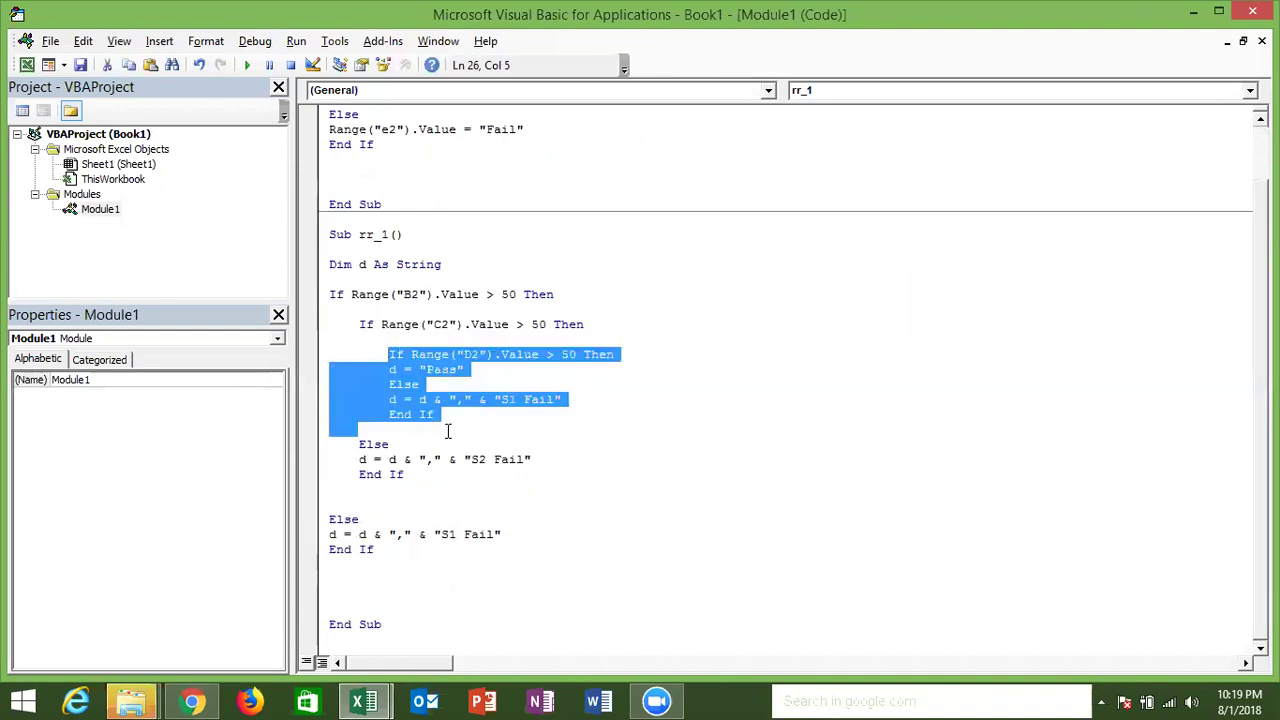
click(369, 441)
click(394, 354)
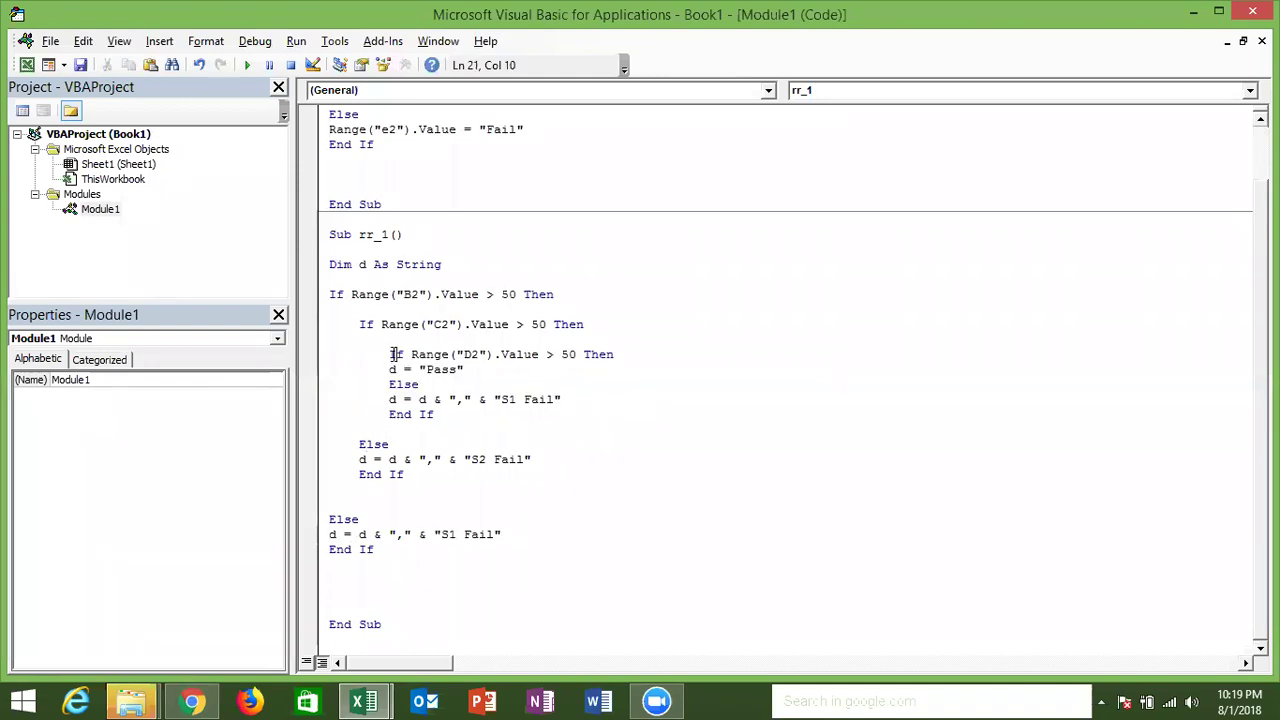
double_click(397, 354)
double_click(440, 369)
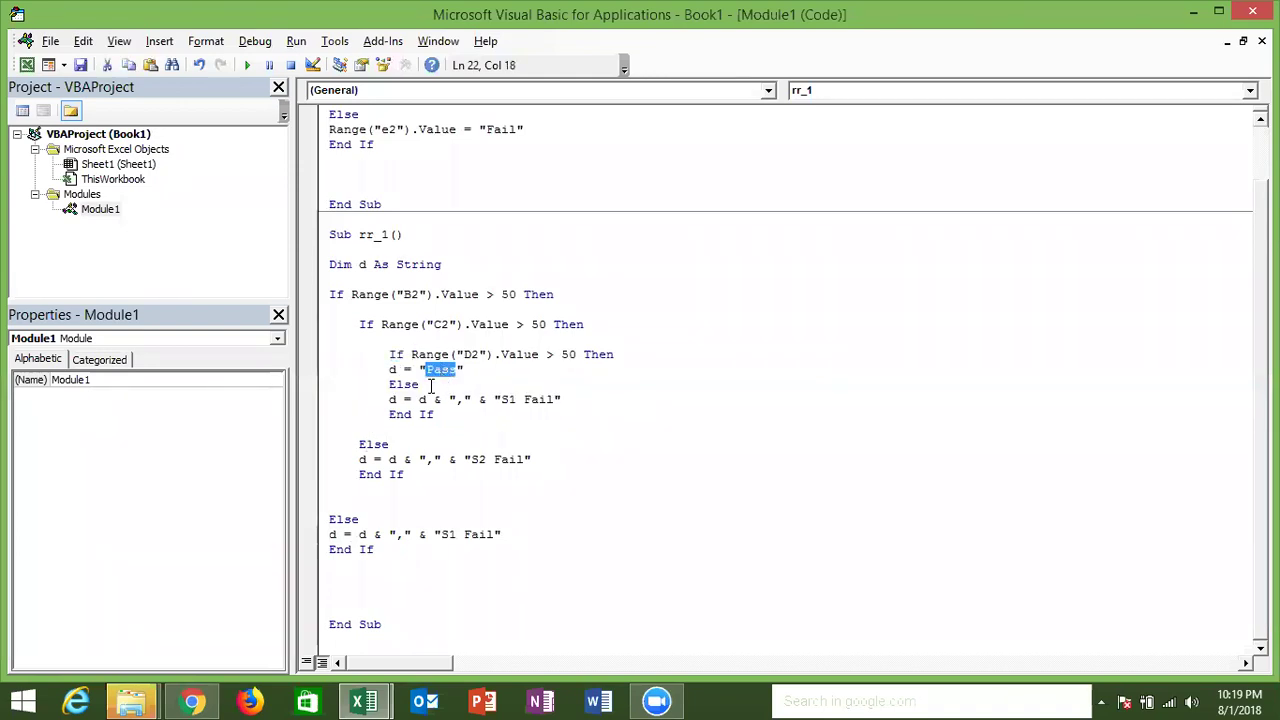
double_click(406, 399)
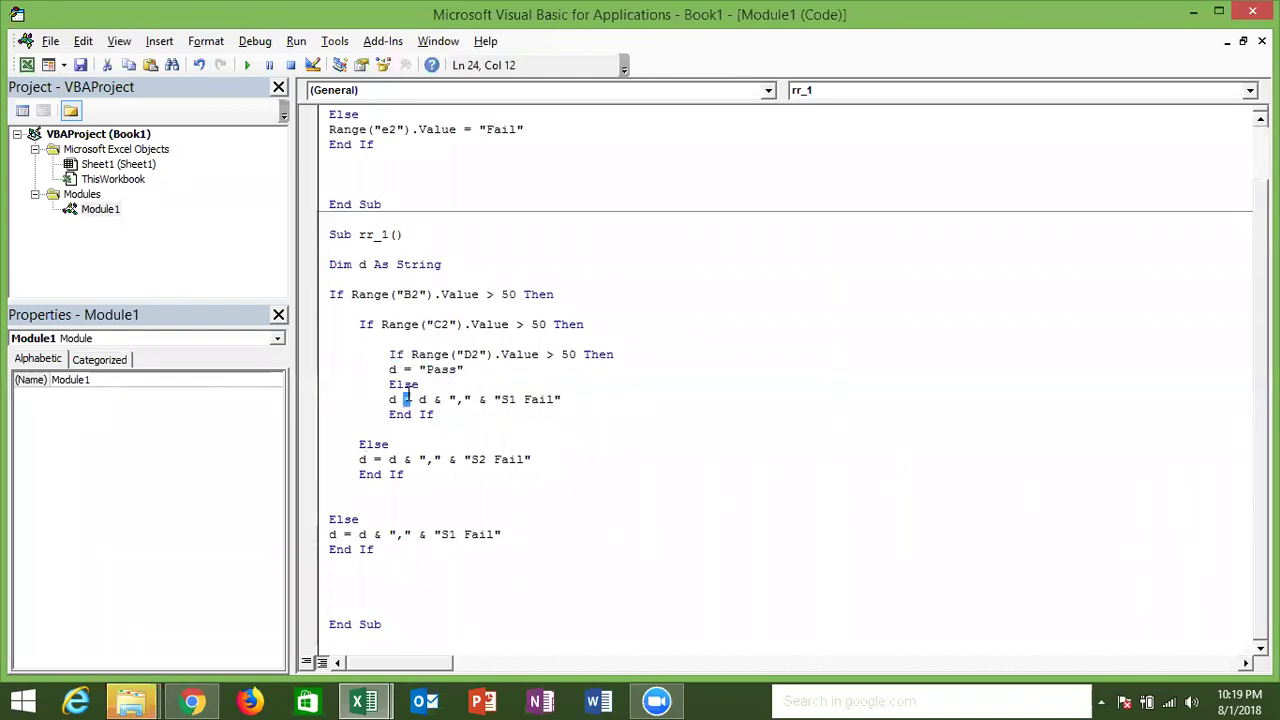
click(340, 572)
click(483, 268)
click(477, 325)
click(400, 297)
click(379, 460)
click(335, 597)
- Enter Range("E2").Value = d on the blank line above End Sub
text(range)
text(("E2")
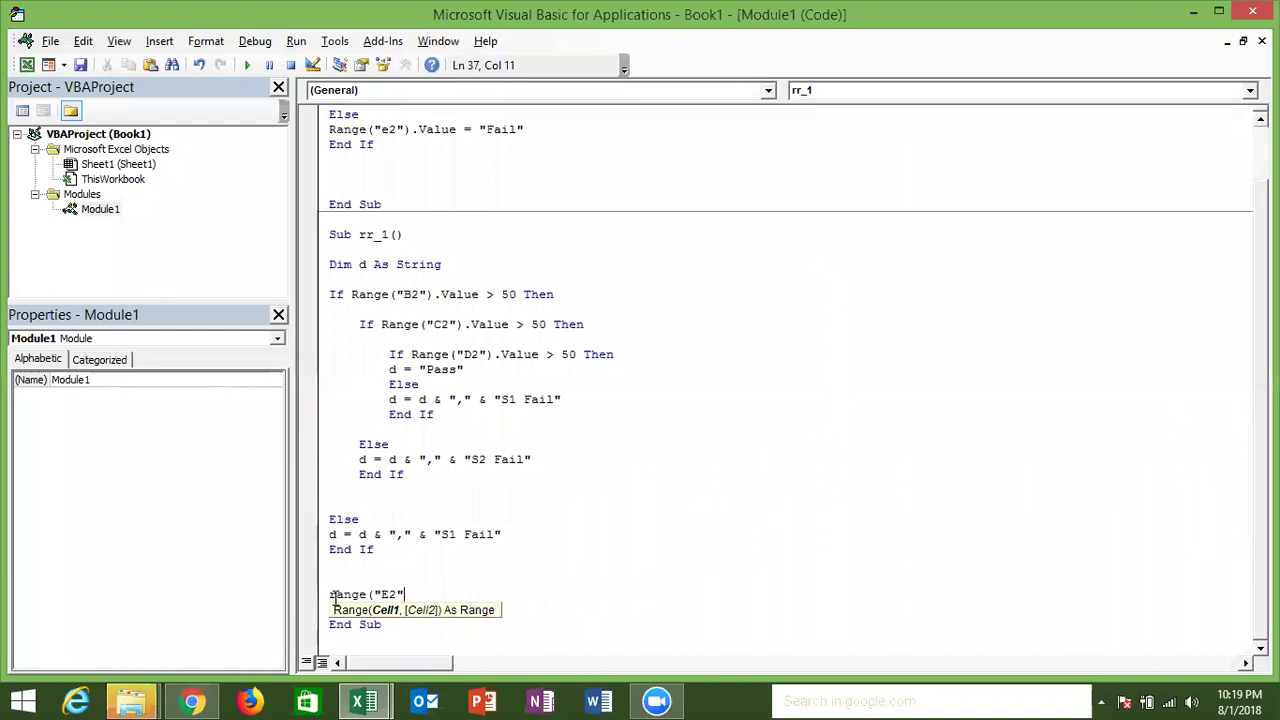
text().v)
key(Tab)
text(=)
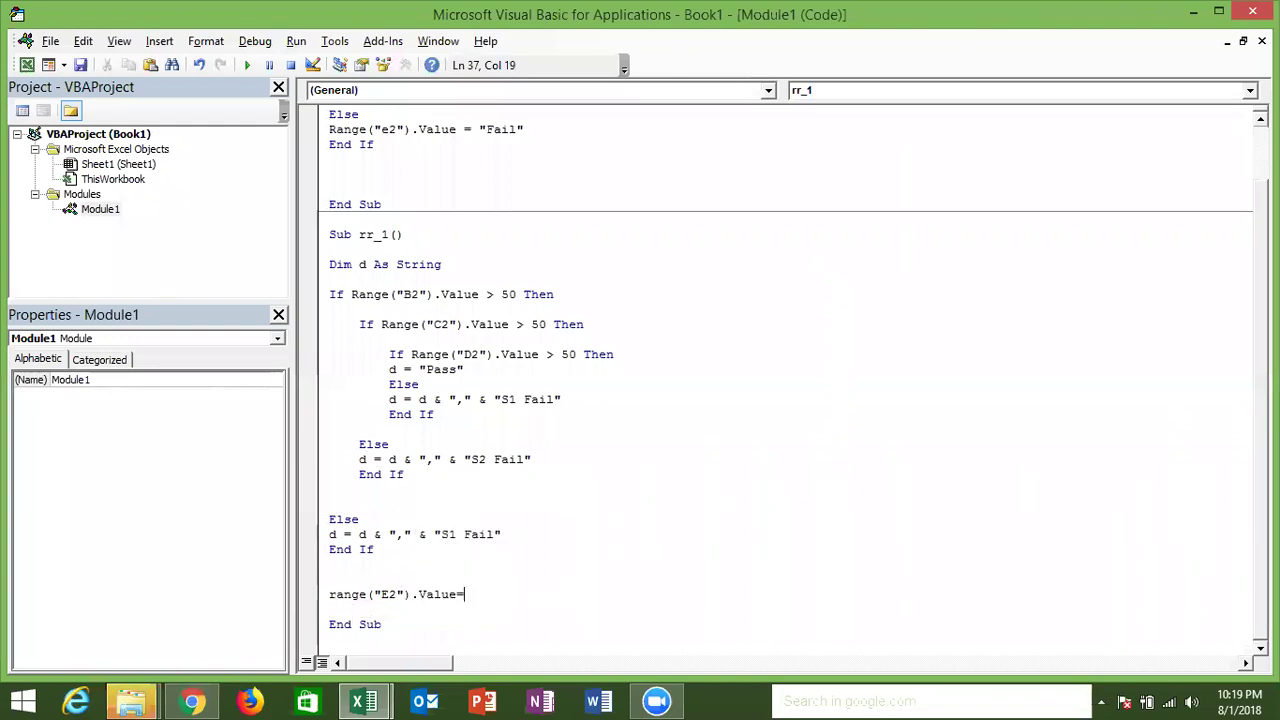
text(")
key(BackSpace)
text(d)
key(Return)
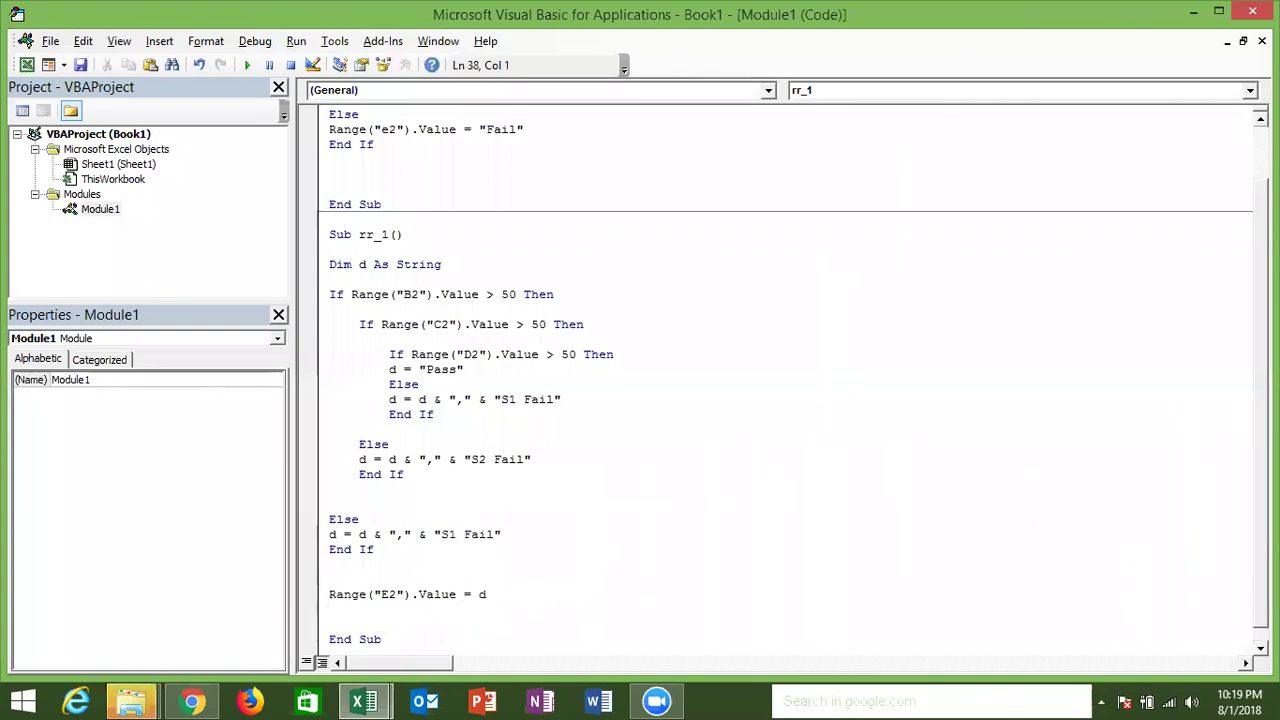
click(391, 462)
key(Down)
key(Down)
key(Down)
key(Home)
key(Down)
key(Down)
key(Down)
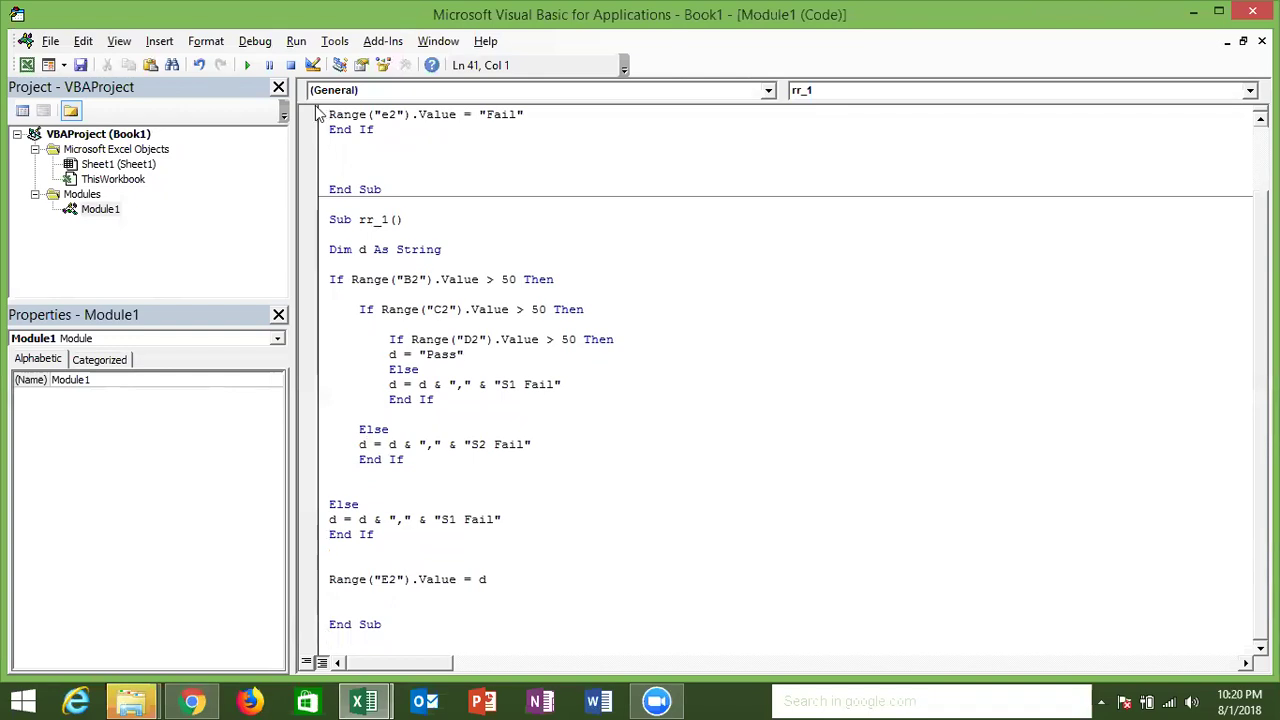
key(alt+F11)
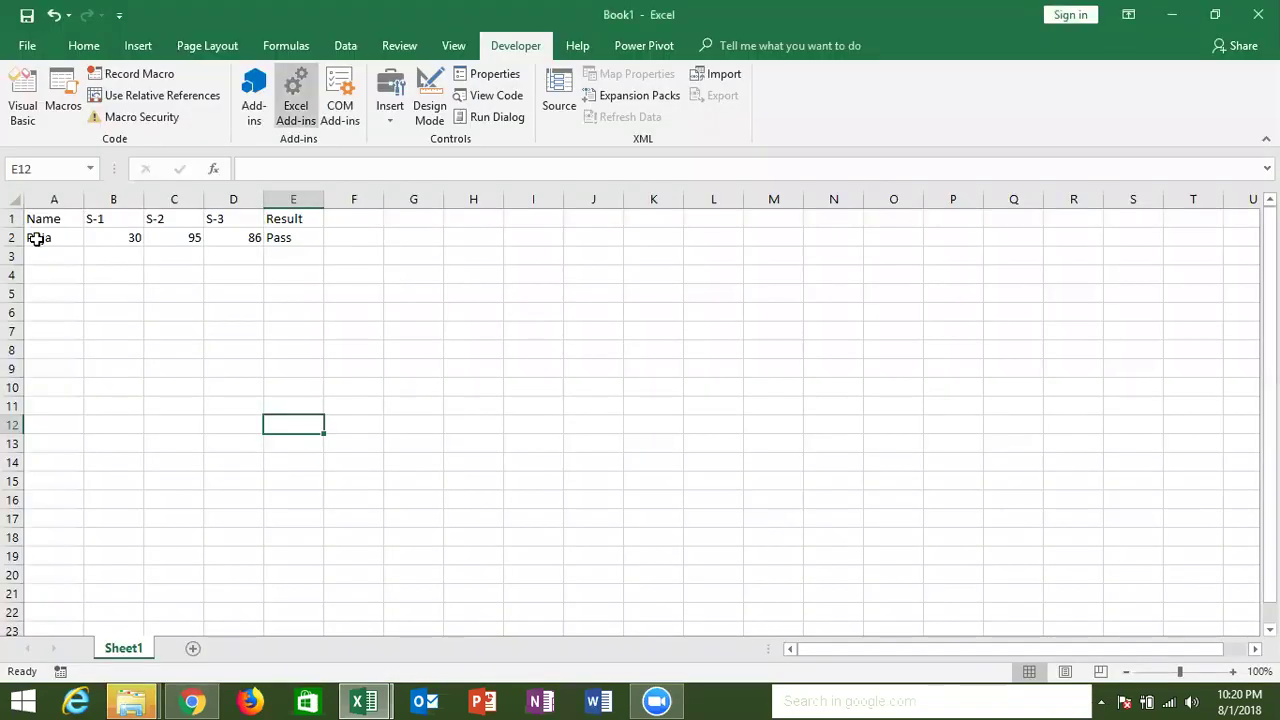
click(100, 215)
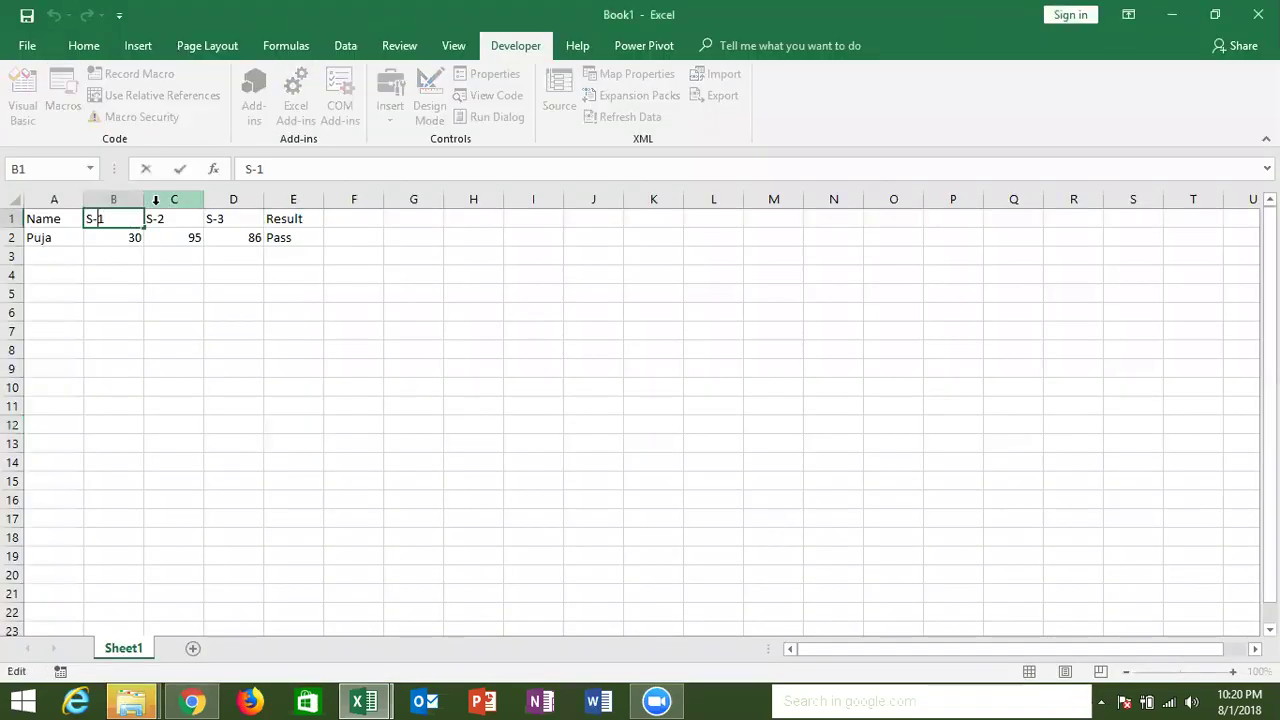
click(162, 215)
click(213, 215)
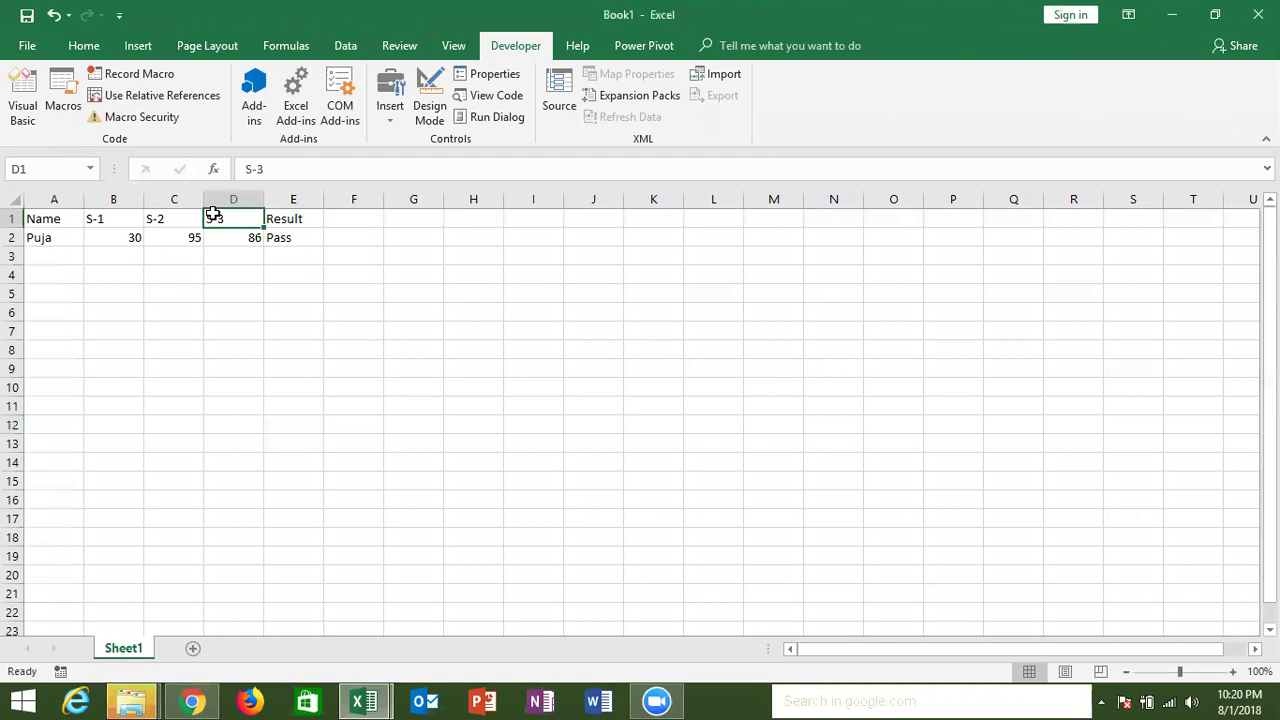
click(211, 236)
key(alt+F11)
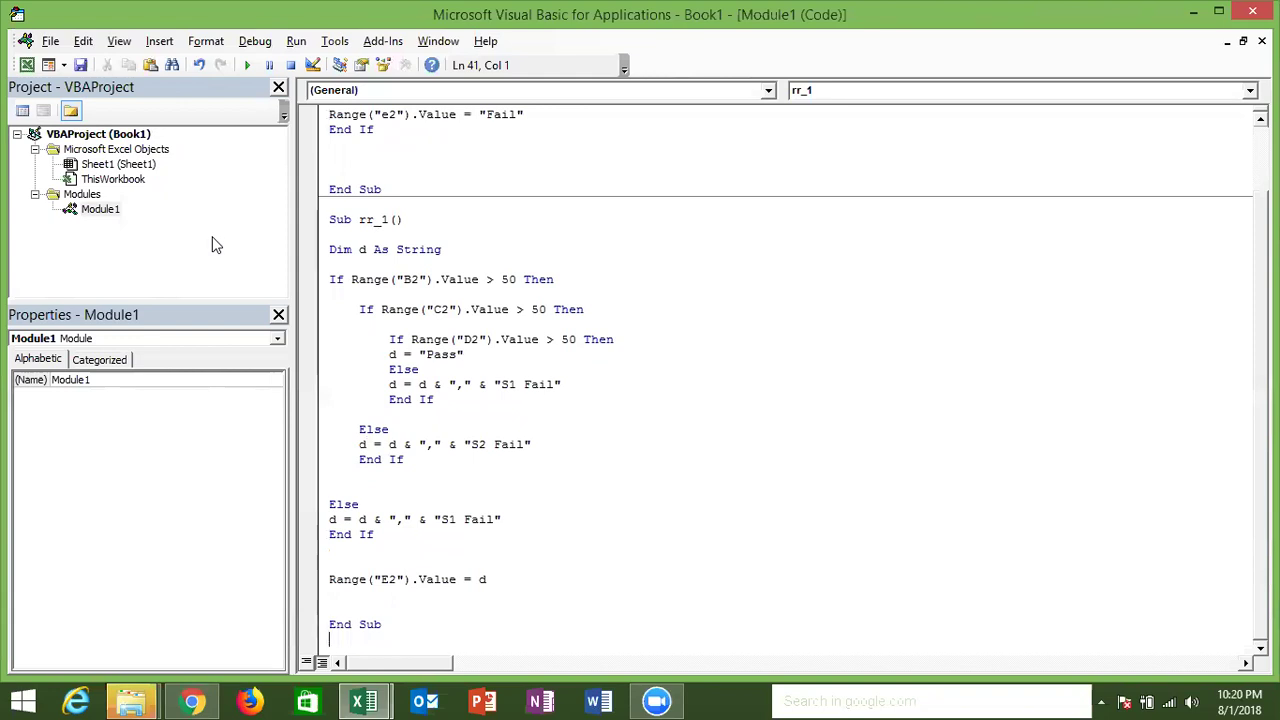
- Highlight the B2, C2 and D2 conditions and the Else blocks to explain the nesting
click(344, 280)
click(372, 309)
click(405, 339)
drag(351, 280, 551, 280)
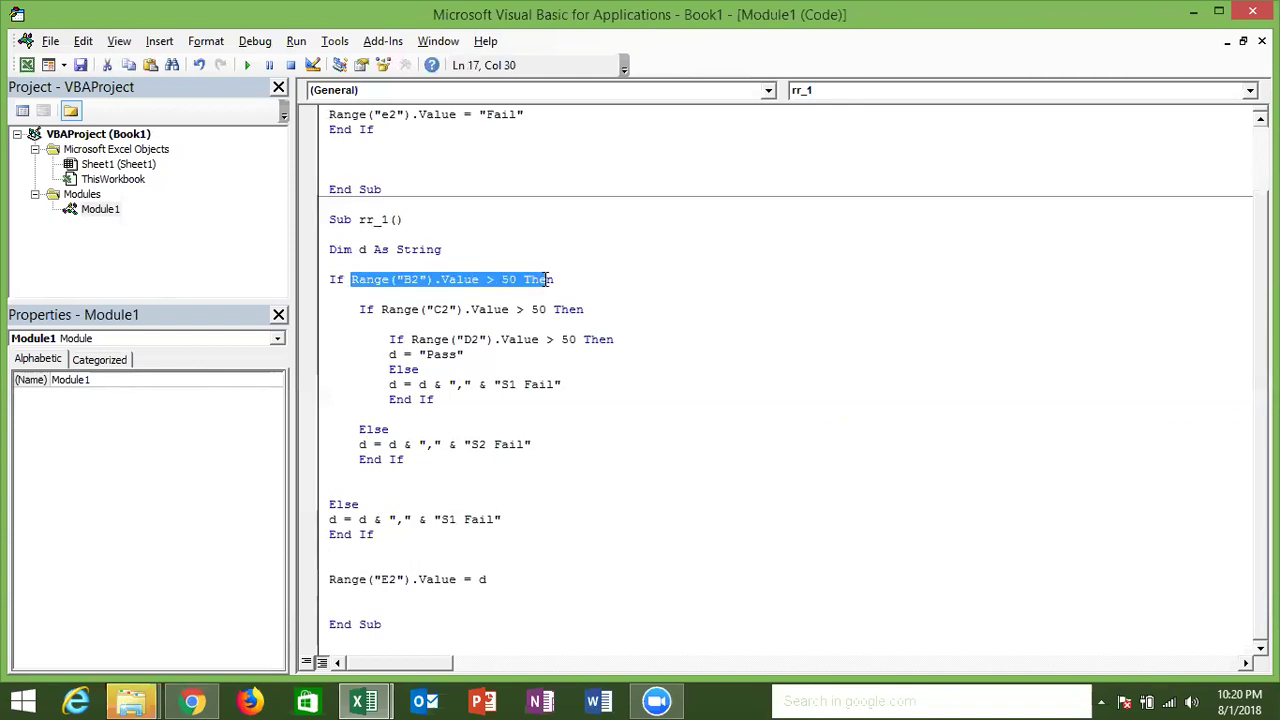
drag(403, 309, 549, 317)
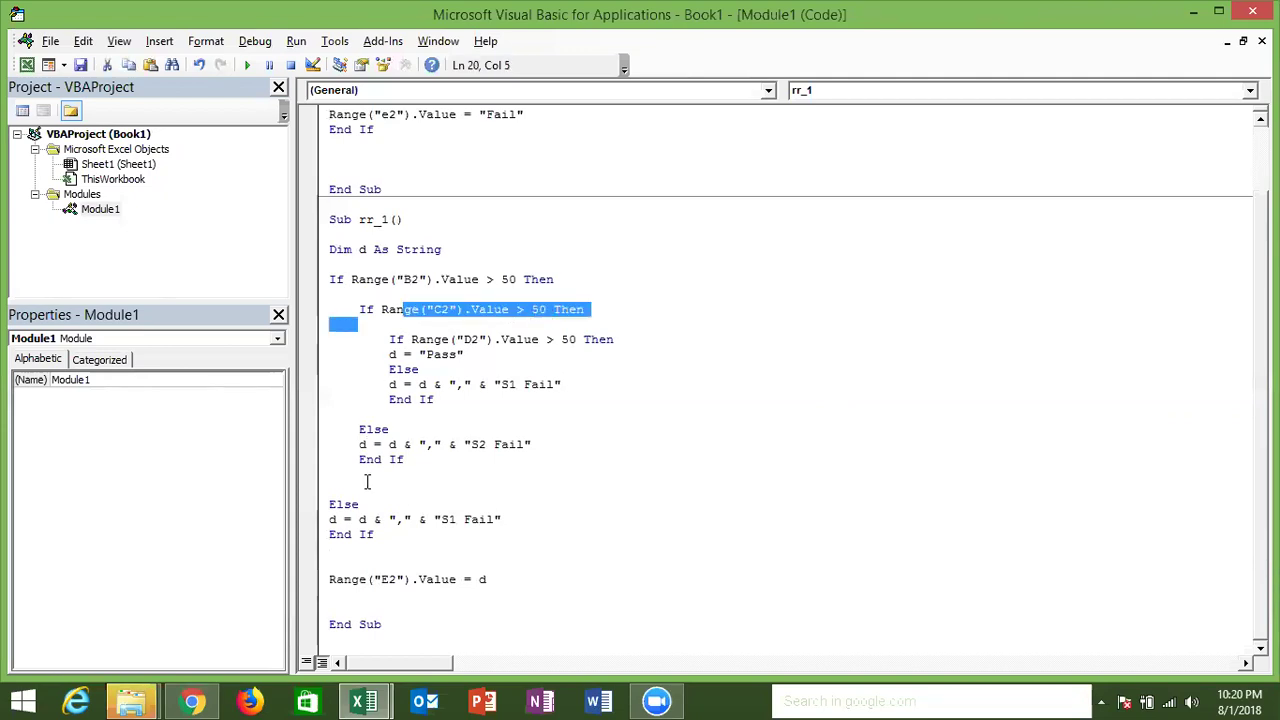
drag(378, 534, 330, 504)
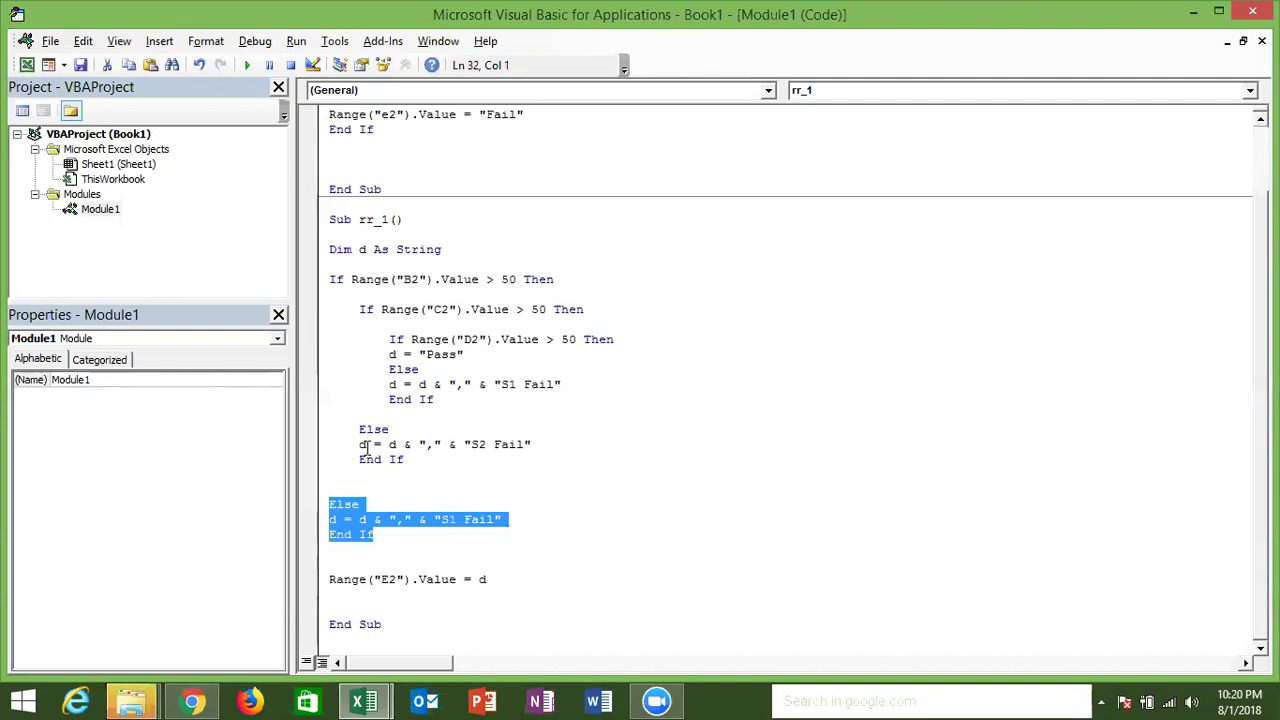
drag(425, 309, 549, 310)
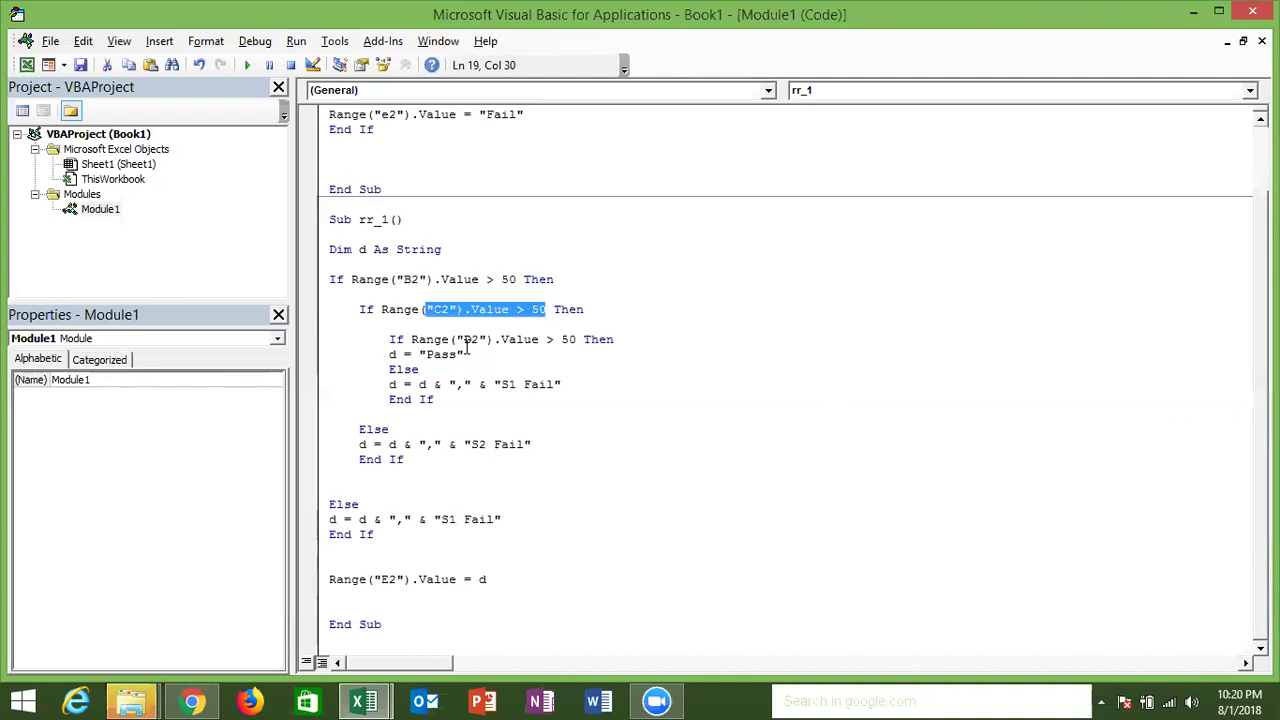
drag(384, 340, 455, 358)
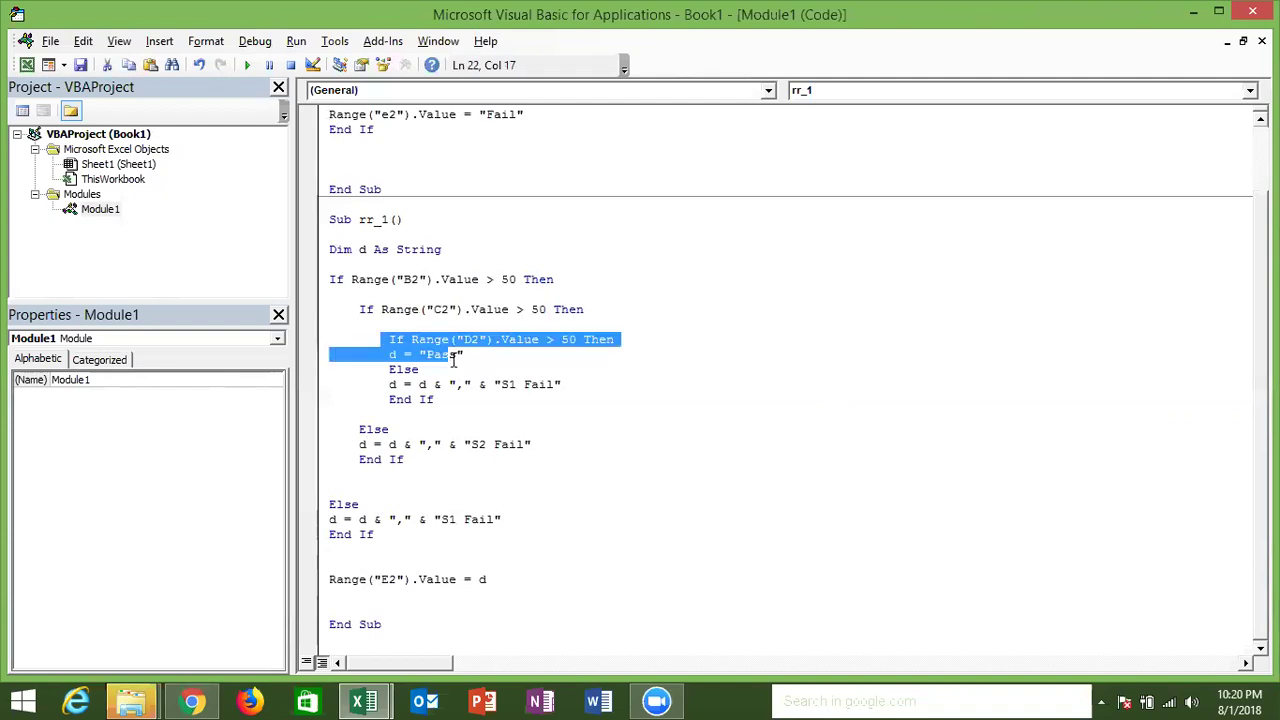
drag(358, 429, 433, 467)
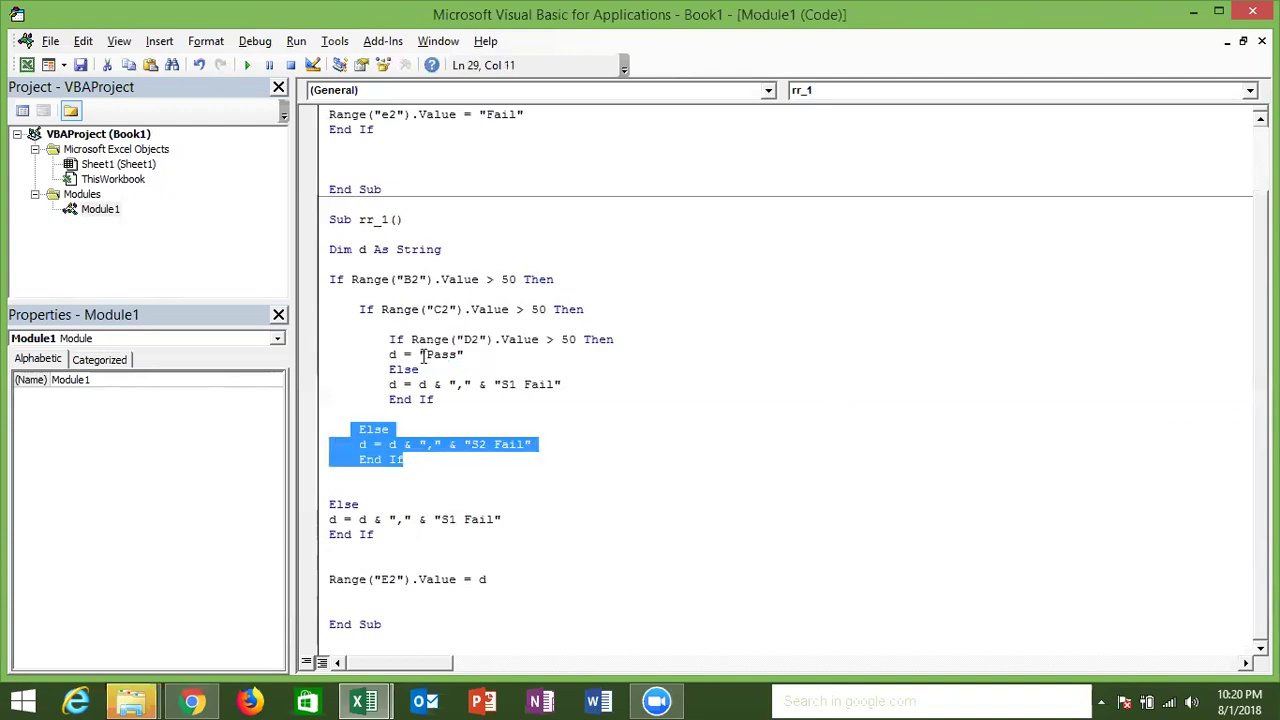
click(411, 340)
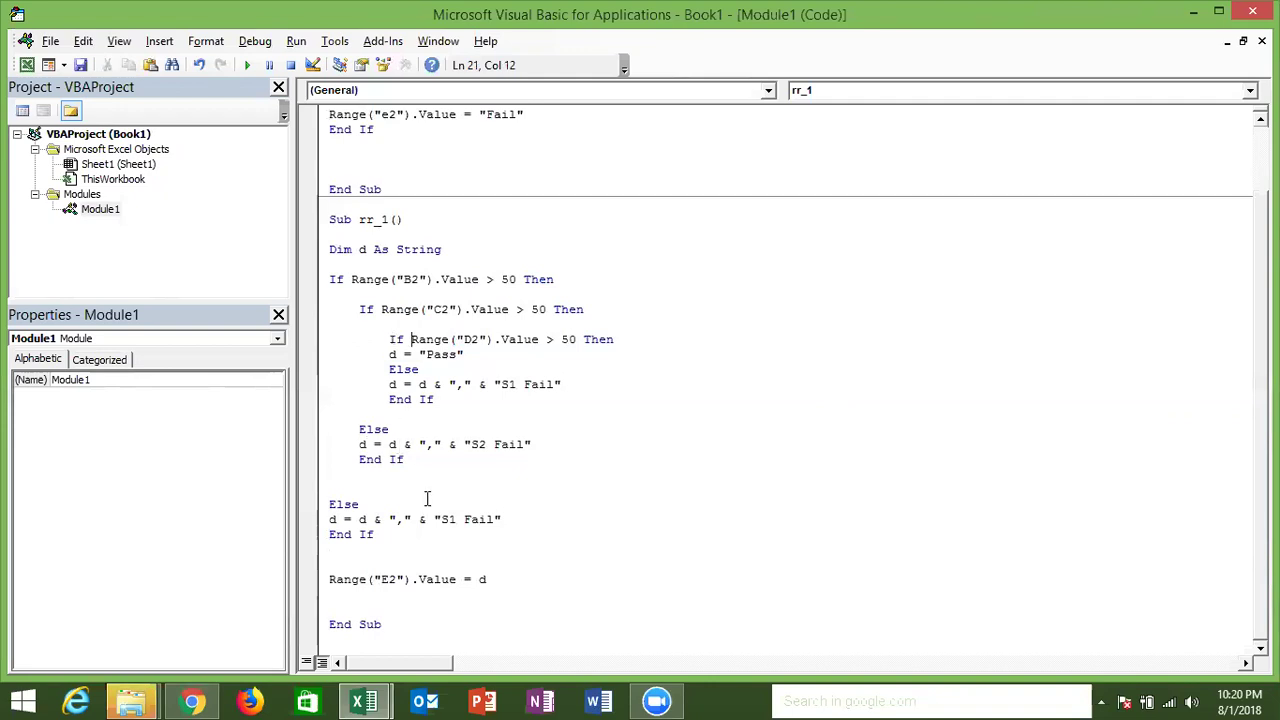
- Try changing the outer message S1 to S3, then revert it to S1 Fail
drag(440, 520, 452, 521)
text(S3)
click(359, 519)
key(shift+Up)
shift+click(496, 519)
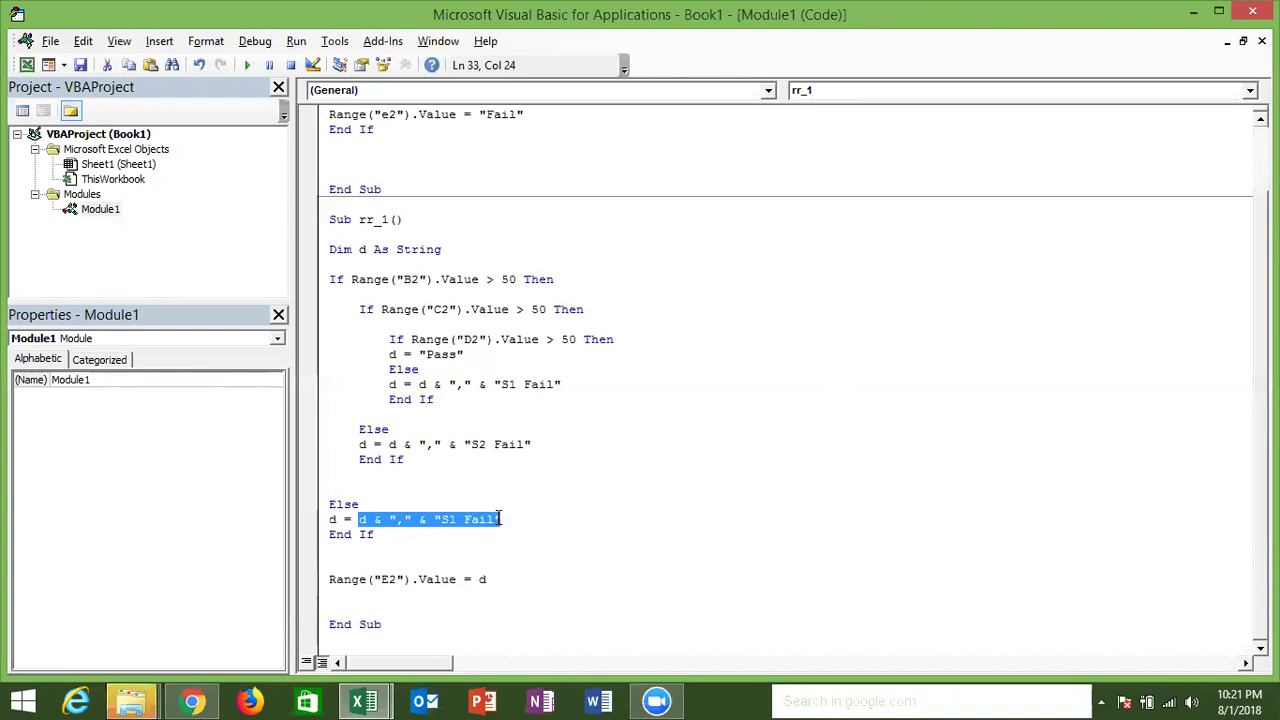
- Point out d, Pass, S1 and S2 in the code, then add blank lines below End Sub
click(393, 355)
double_click(393, 355)
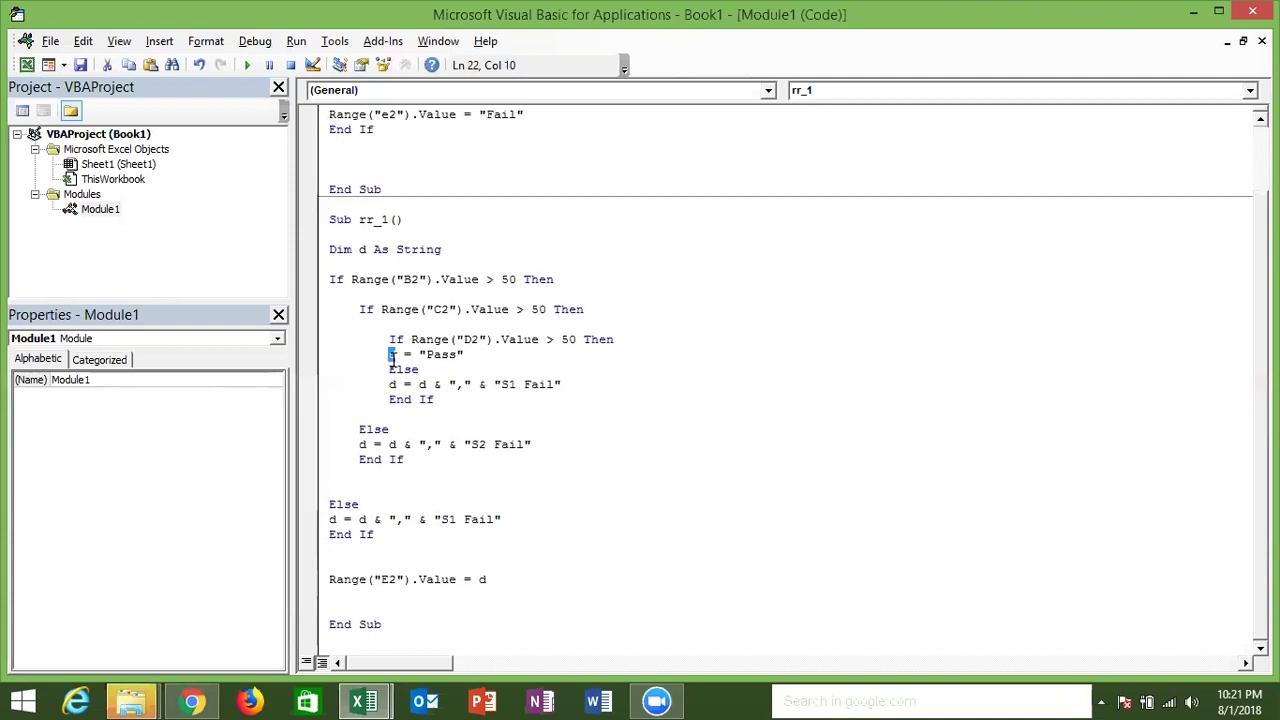
double_click(430, 356)
double_click(514, 384)
double_click(478, 444)
double_click(456, 518)
click(411, 609)
key(Down)
key(Down)
key(Down)
key(Down)
key(Down)
key(Down)
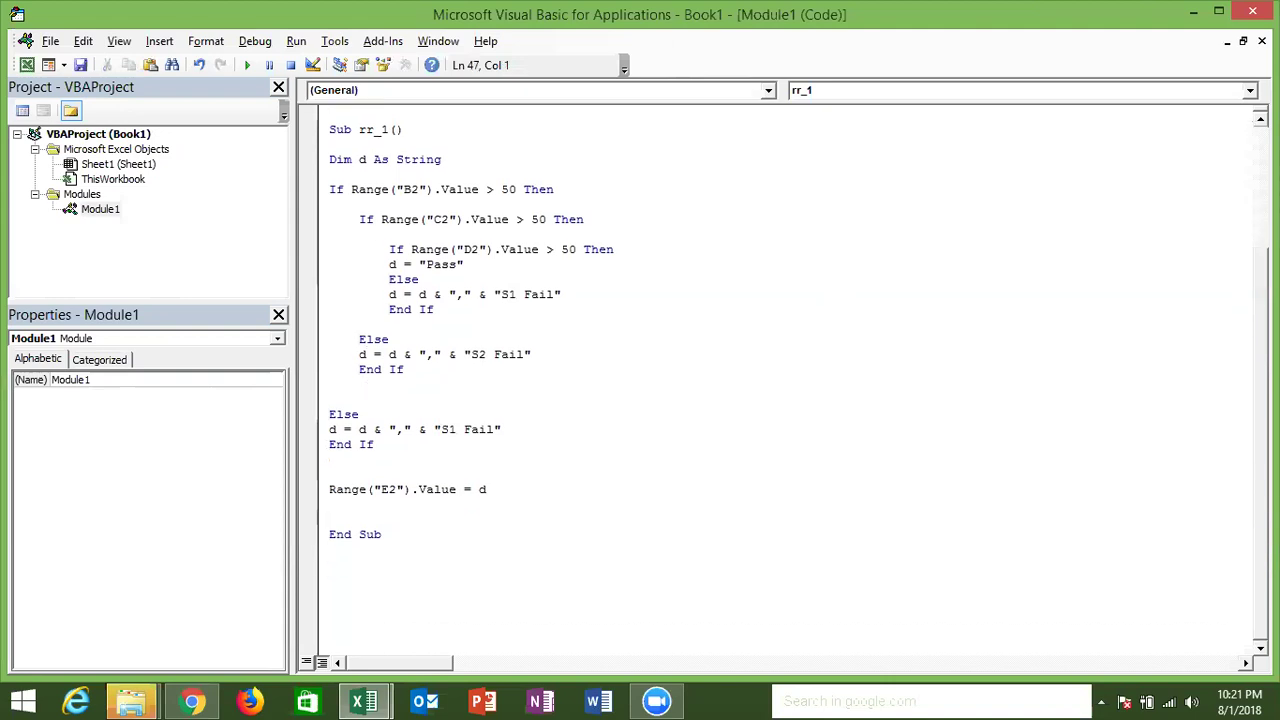
key(Down)
key(Down)
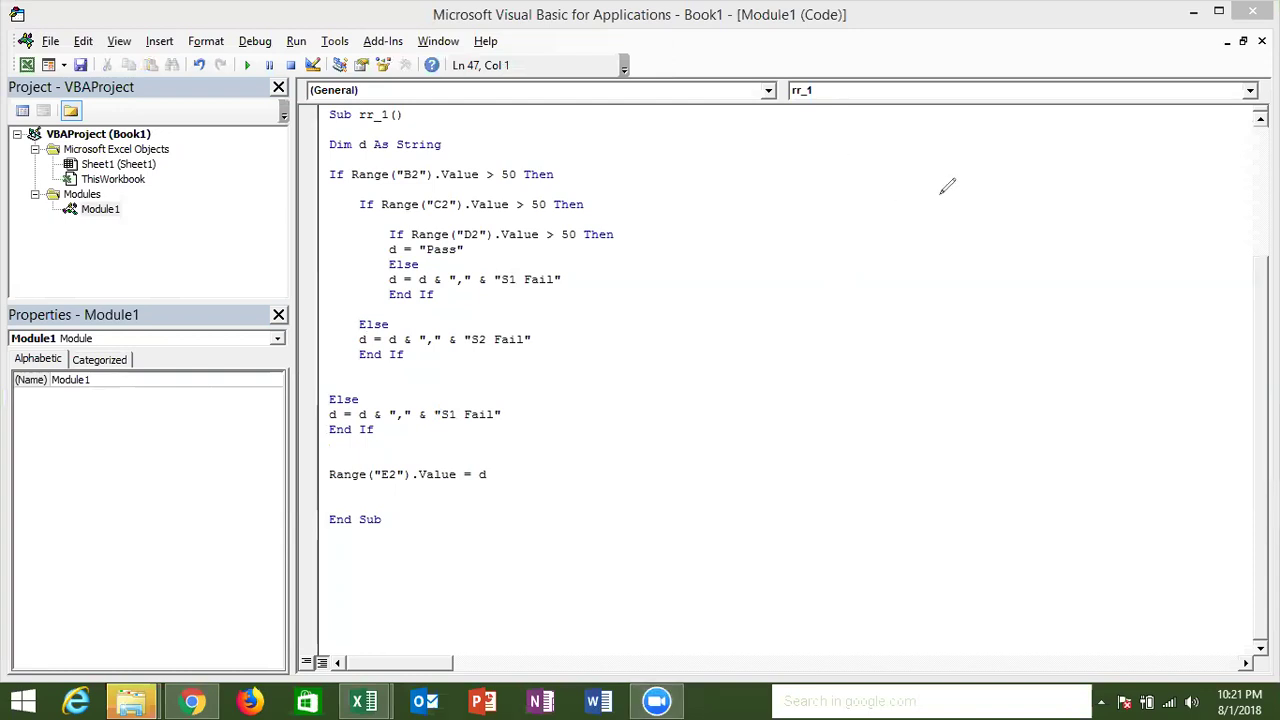
- Sketch a three-level >50 decision tree with P and F branch labels beside the code
mouse_move(970, 167)
mouse_down()
mouse_move(981, 224)
mouse_move(1043, 220)
mouse_move(1066, 287)
mouse_up()
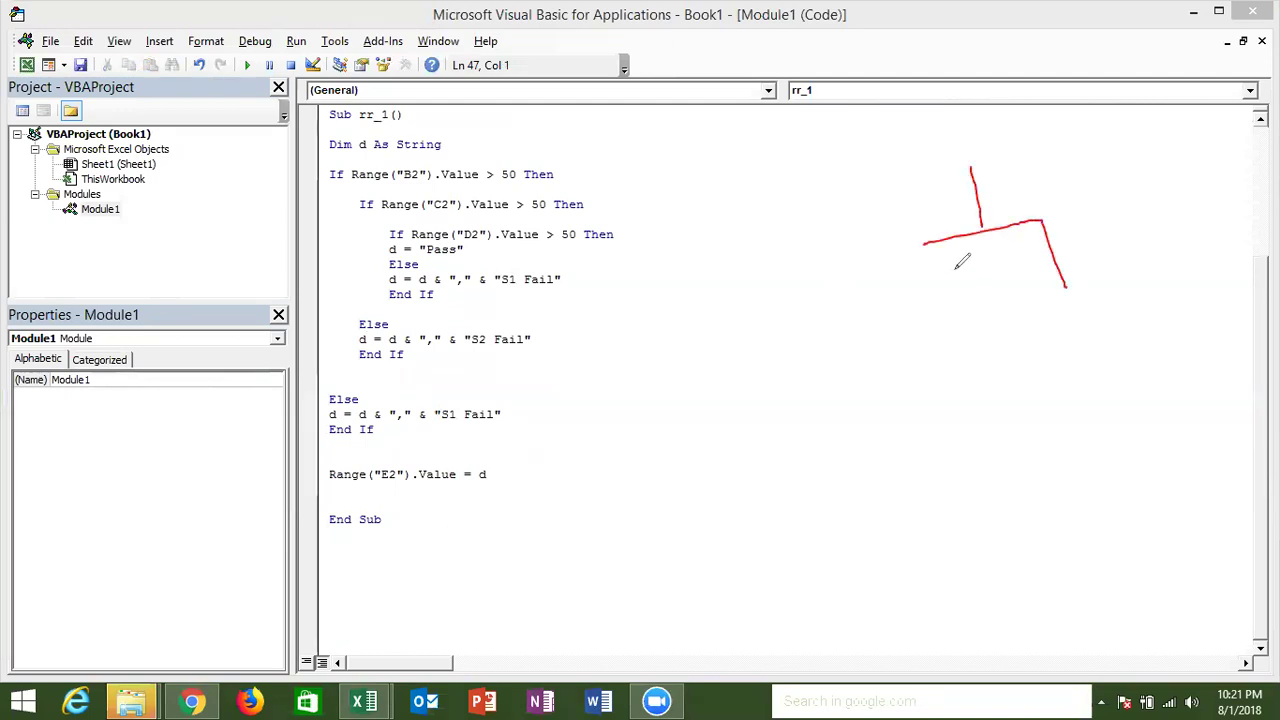
drag(924, 244, 947, 303)
drag(988, 188, 994, 204)
mouse_move(1041, 166)
mouse_down()
mouse_move(1020, 185)
mouse_move(1052, 168)
mouse_move(1030, 214)
mouse_move(1034, 200)
mouse_up()
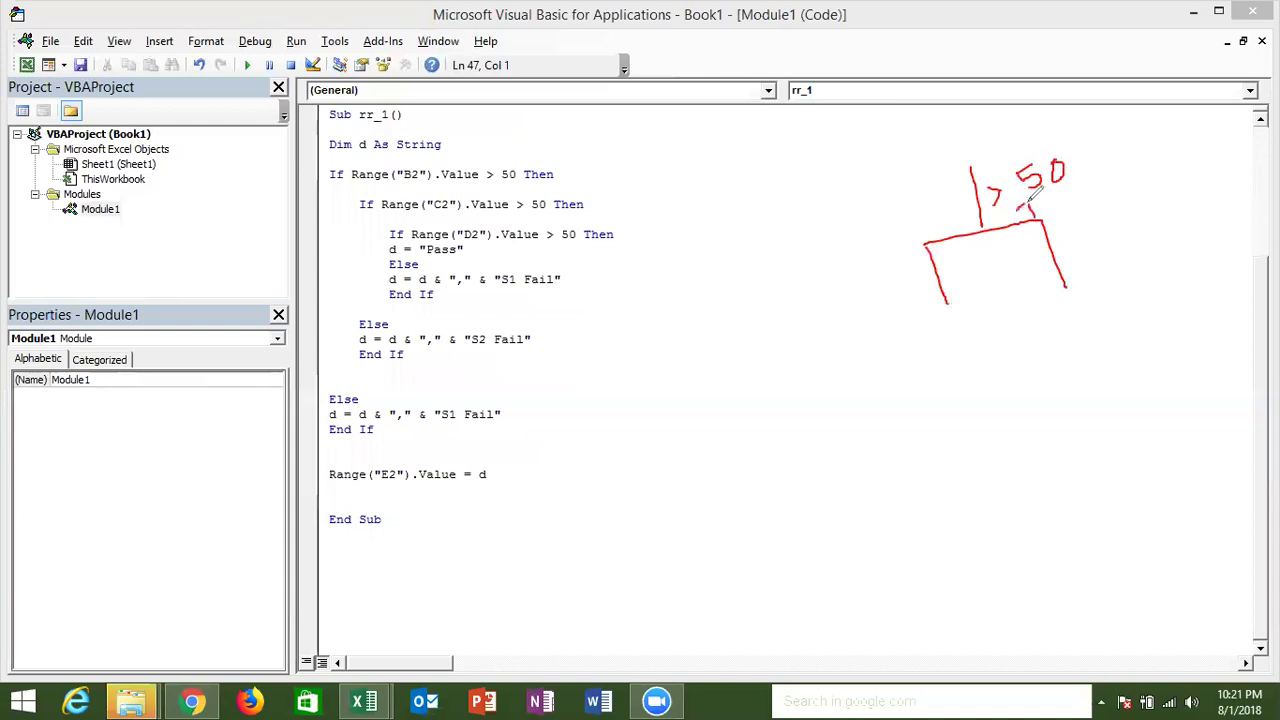
mouse_move(931, 218)
mouse_down()
mouse_move(933, 235)
mouse_move(943, 214)
mouse_move(934, 226)
mouse_up()
drag(1042, 301, 1143, 322)
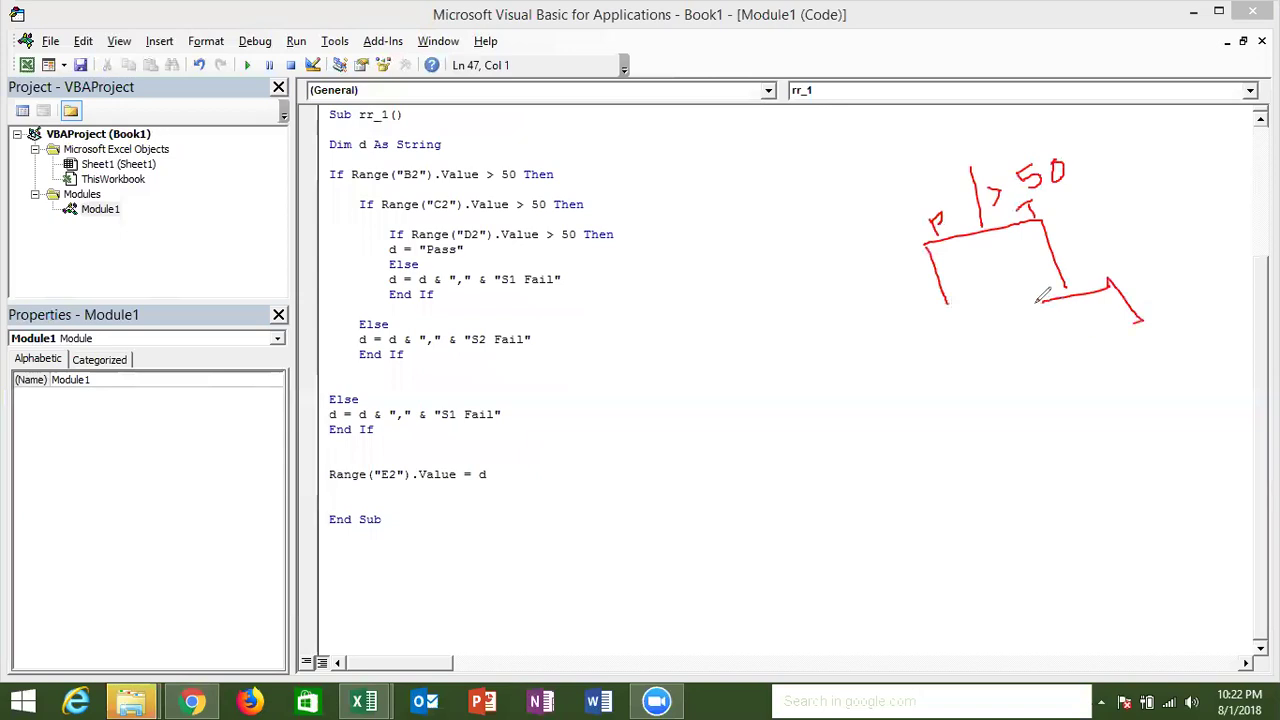
drag(1043, 302, 1071, 350)
mouse_move(1146, 326)
mouse_down()
mouse_move(1167, 360)
mouse_move(1233, 381)
mouse_up()
click(1141, 384)
drag(1140, 385, 1157, 410)
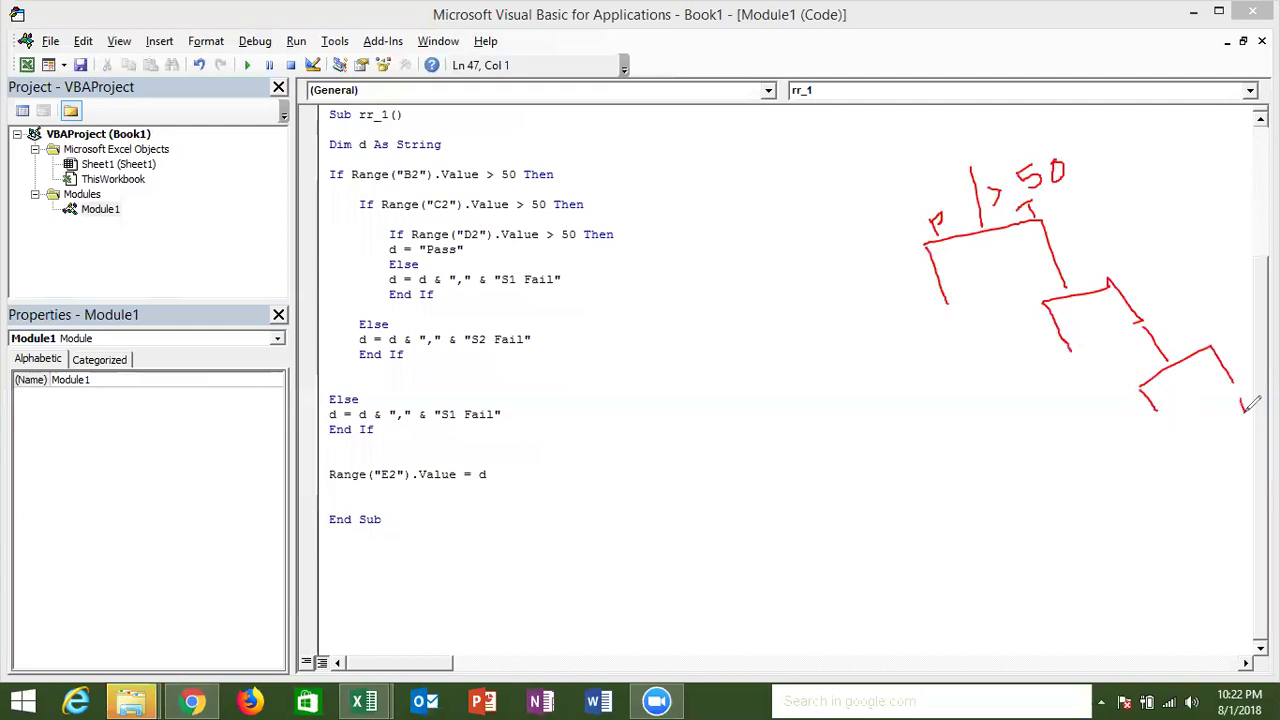
drag(1242, 408, 1248, 404)
mouse_move(951, 335)
mouse_down()
mouse_move(945, 319)
mouse_move(960, 324)
mouse_up()
mouse_move(1080, 362)
mouse_down()
mouse_move(1081, 380)
mouse_move(1088, 358)
mouse_up()
drag(1163, 428, 1178, 427)
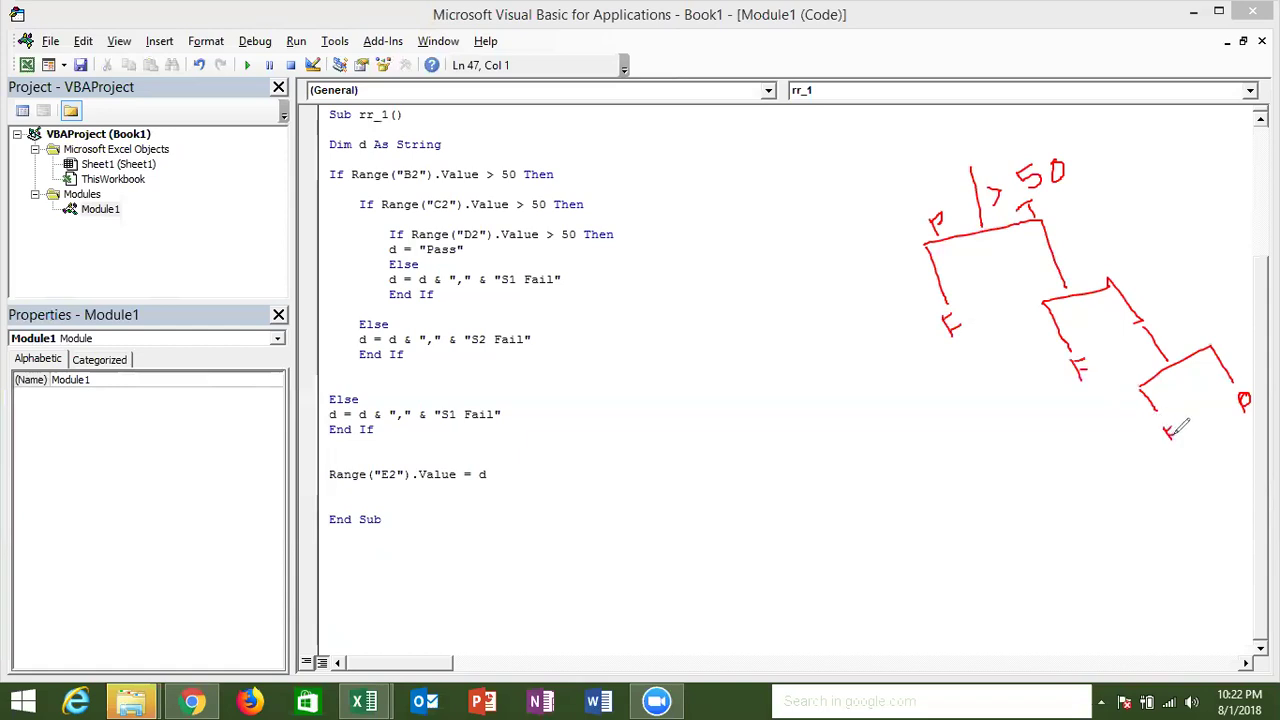
- Mark the Range E2 output line and circle the three Else fail blocks
drag(324, 460, 344, 486)
mouse_move(327, 395)
mouse_down()
mouse_move(478, 398)
mouse_move(332, 392)
mouse_up()
mouse_move(344, 318)
mouse_down()
mouse_move(520, 322)
mouse_move(362, 326)
mouse_up()
mouse_move(384, 262)
mouse_down()
mouse_move(540, 274)
mouse_move(430, 250)
mouse_move(398, 268)
mouse_up()
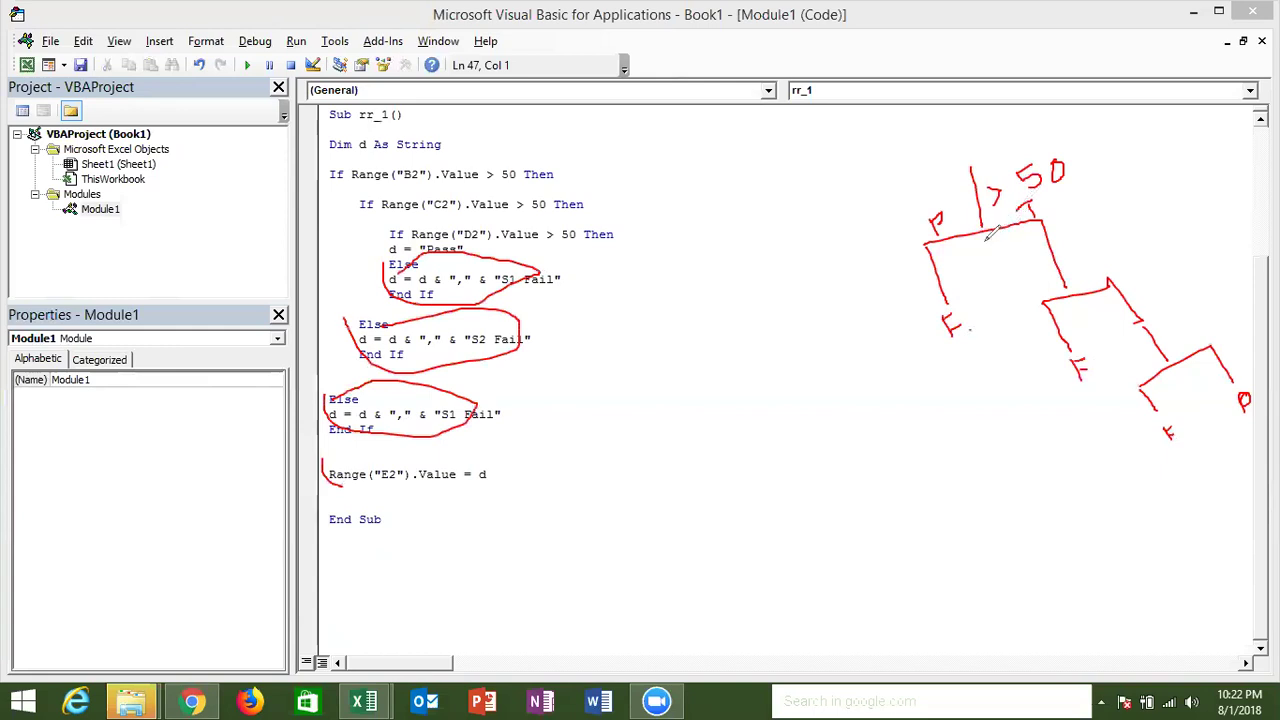
- Add more ink: trace the tree, underline the B2 If line and bracket the nested blocks
mouse_move(1004, 228)
mouse_down()
mouse_move(1044, 220)
mouse_move(926, 246)
mouse_move(948, 296)
mouse_up()
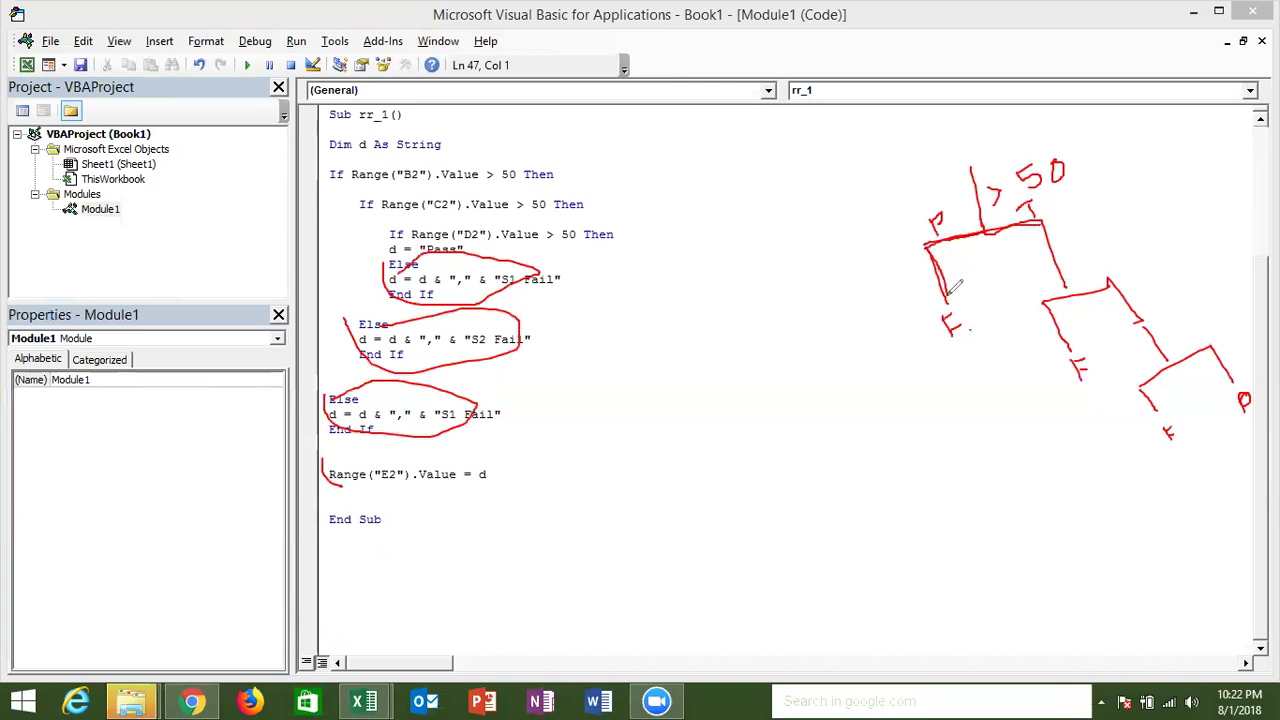
drag(1106, 234, 1268, 346)
mouse_move(1156, 181)
mouse_down()
mouse_move(1226, 214)
mouse_move(1201, 233)
mouse_up()
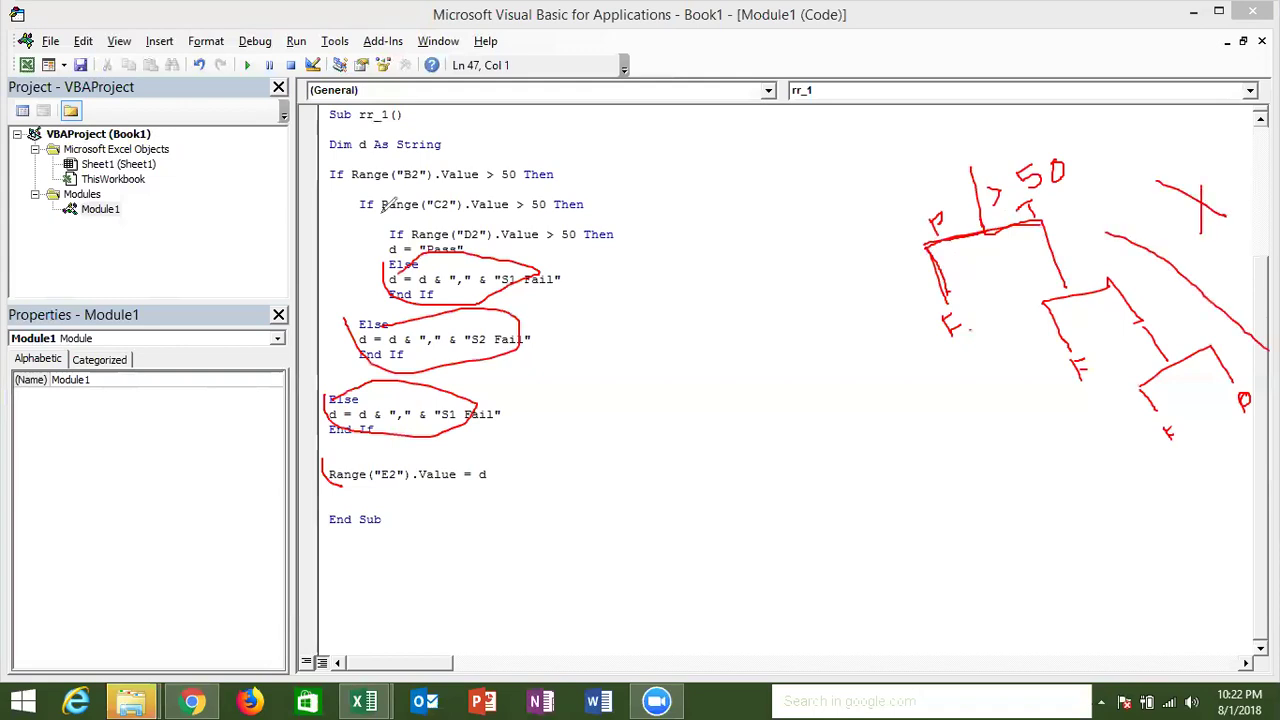
drag(359, 184, 521, 188)
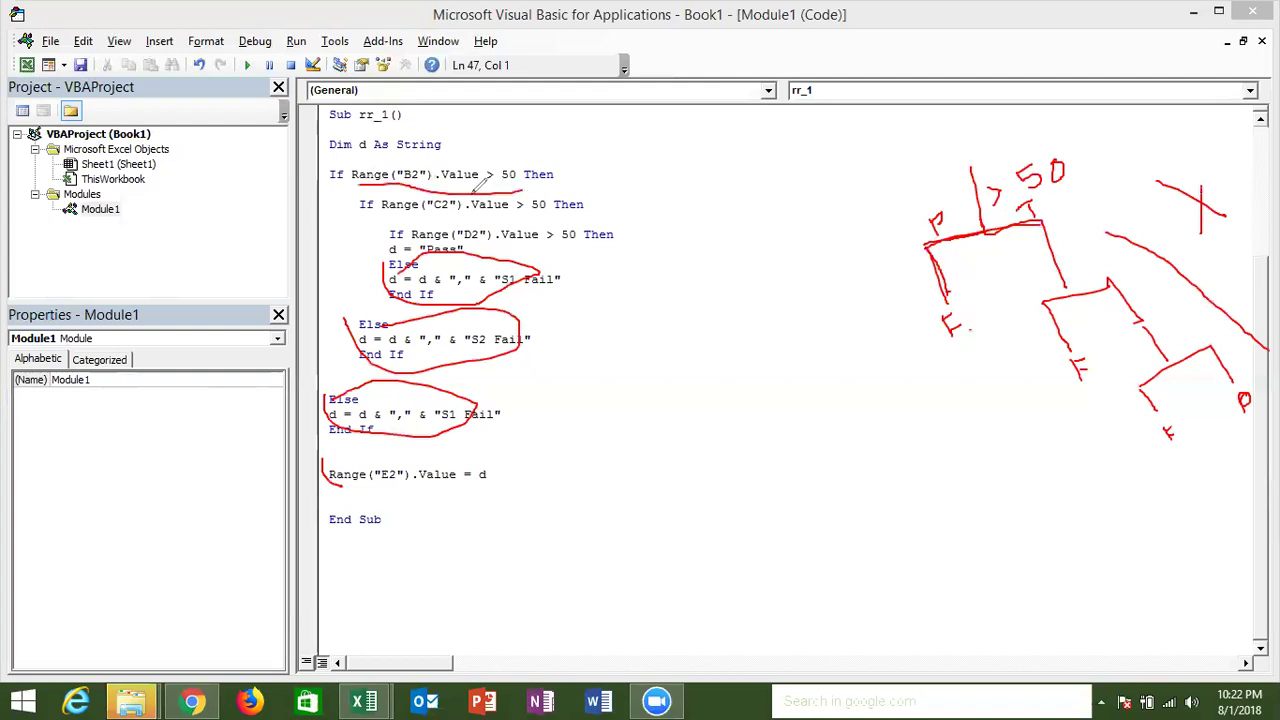
drag(344, 196, 374, 212)
drag(335, 188, 354, 380)
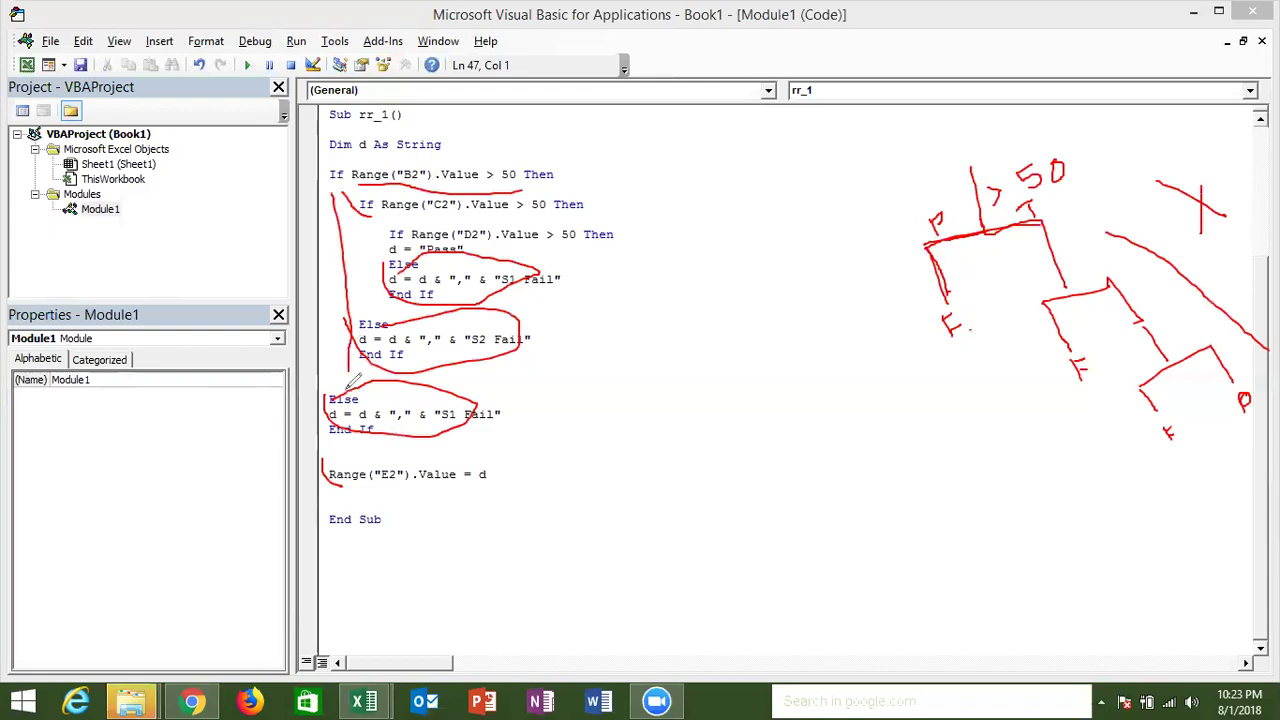
mouse_move(603, 233)
mouse_down()
mouse_move(637, 333)
mouse_move(533, 393)
mouse_up()
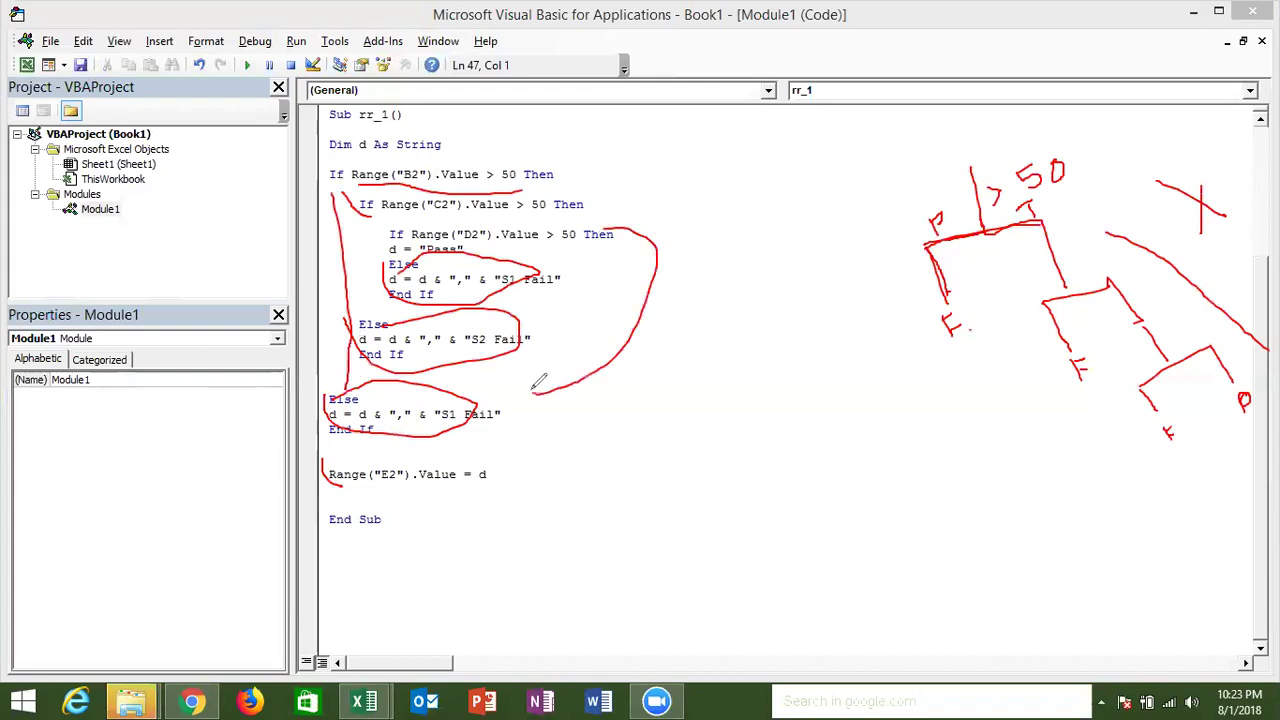
mouse_move(677, 288)
mouse_down()
mouse_move(732, 292)
mouse_move(708, 304)
mouse_up()
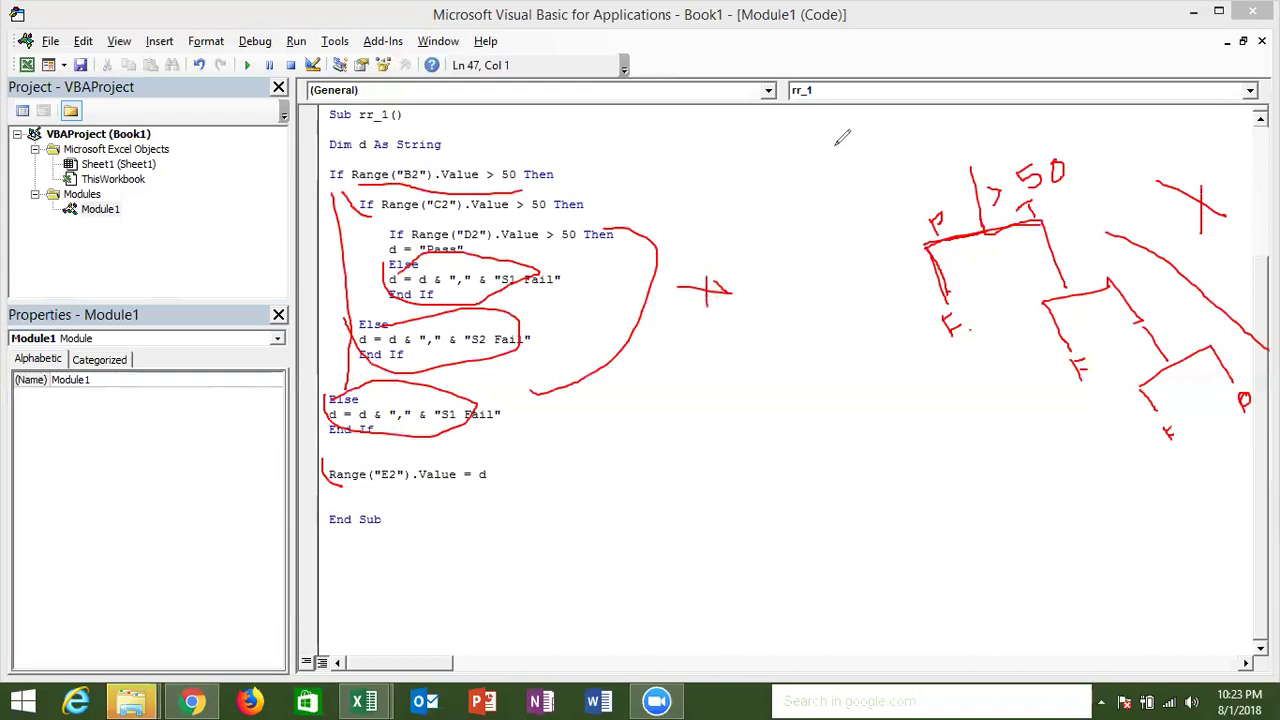
- Erase all annotations, add a blank line after End Sub and return to Excel
key(e)
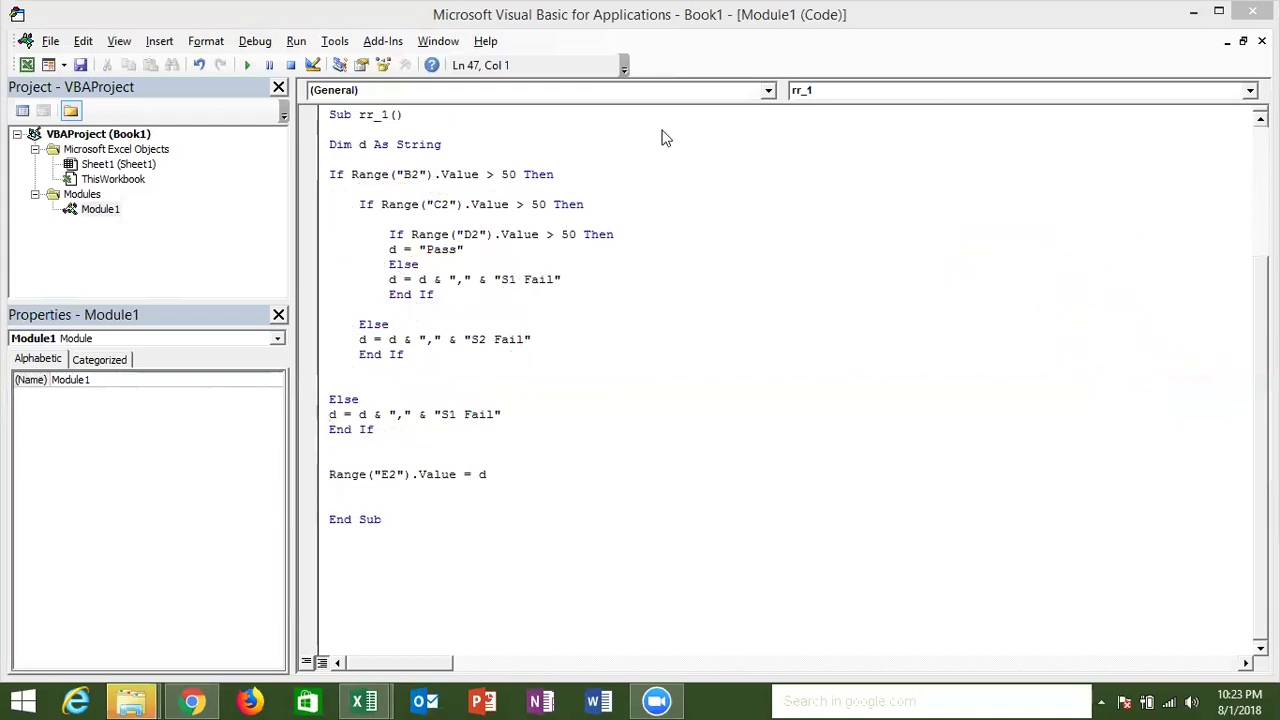
click(435, 543)
key(Return)
key(Return)
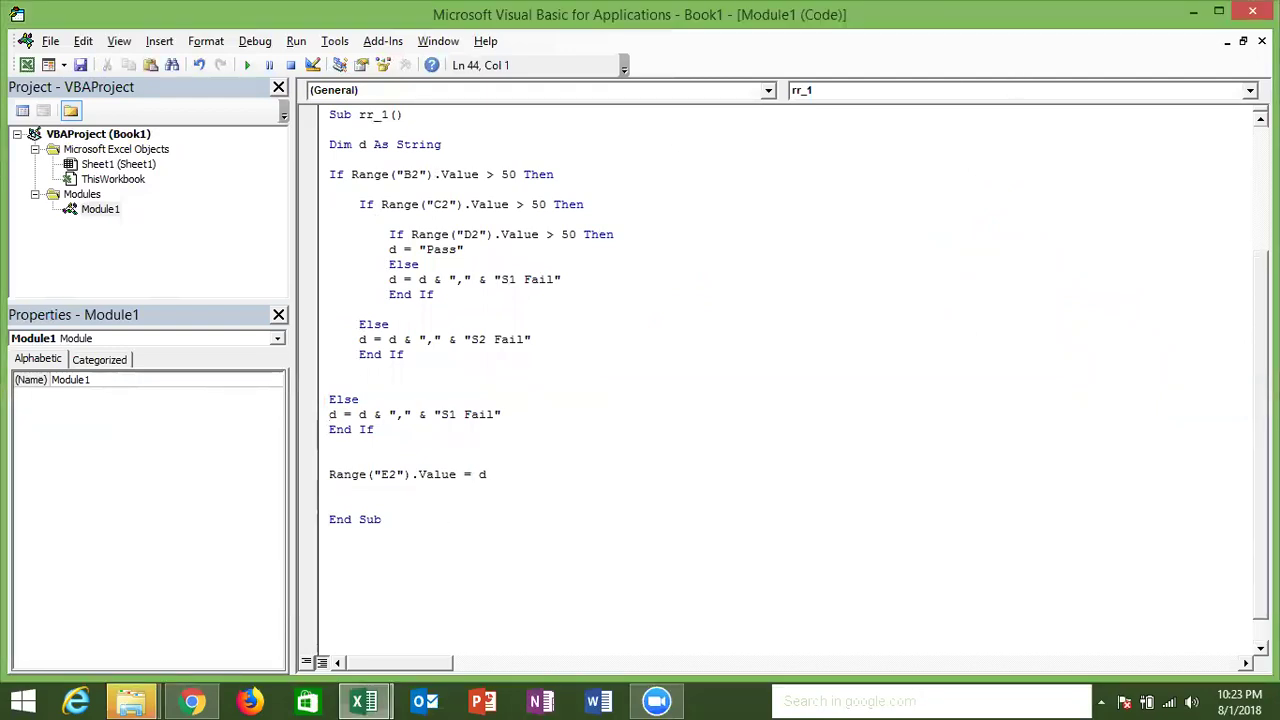
key(alt+Tab)
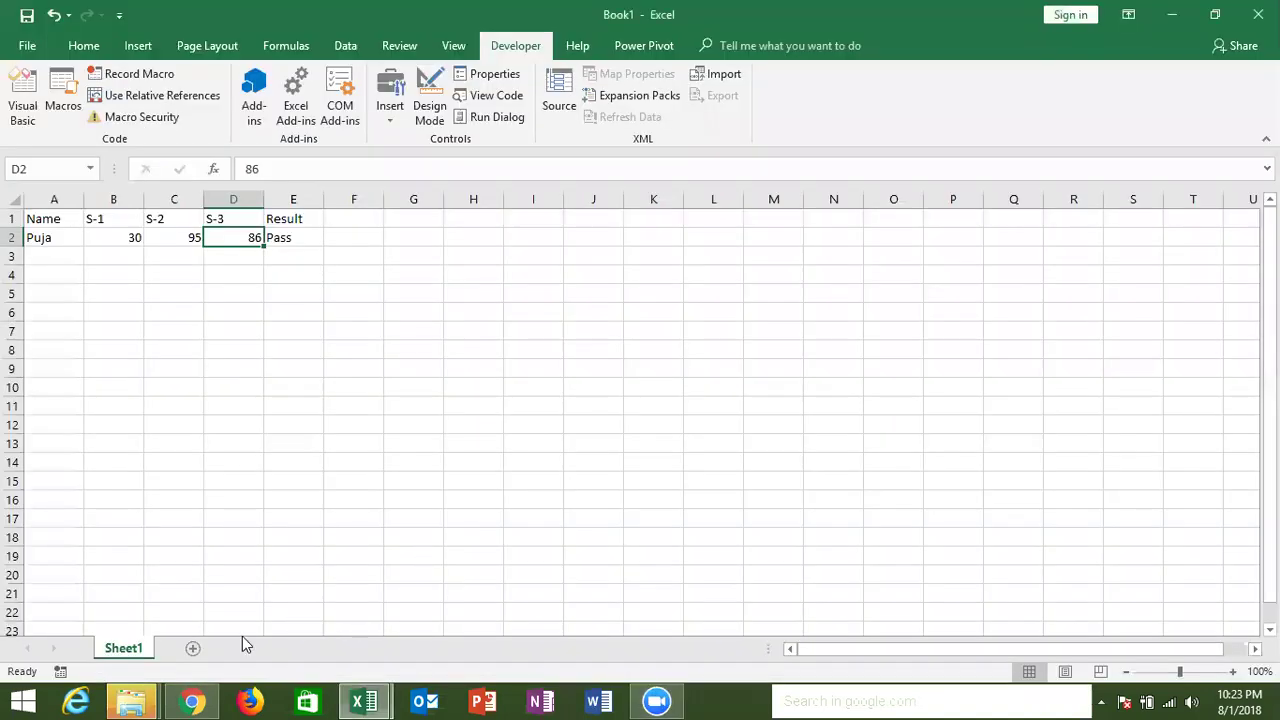
- Add a new worksheet and rename it ID
click(193, 650)
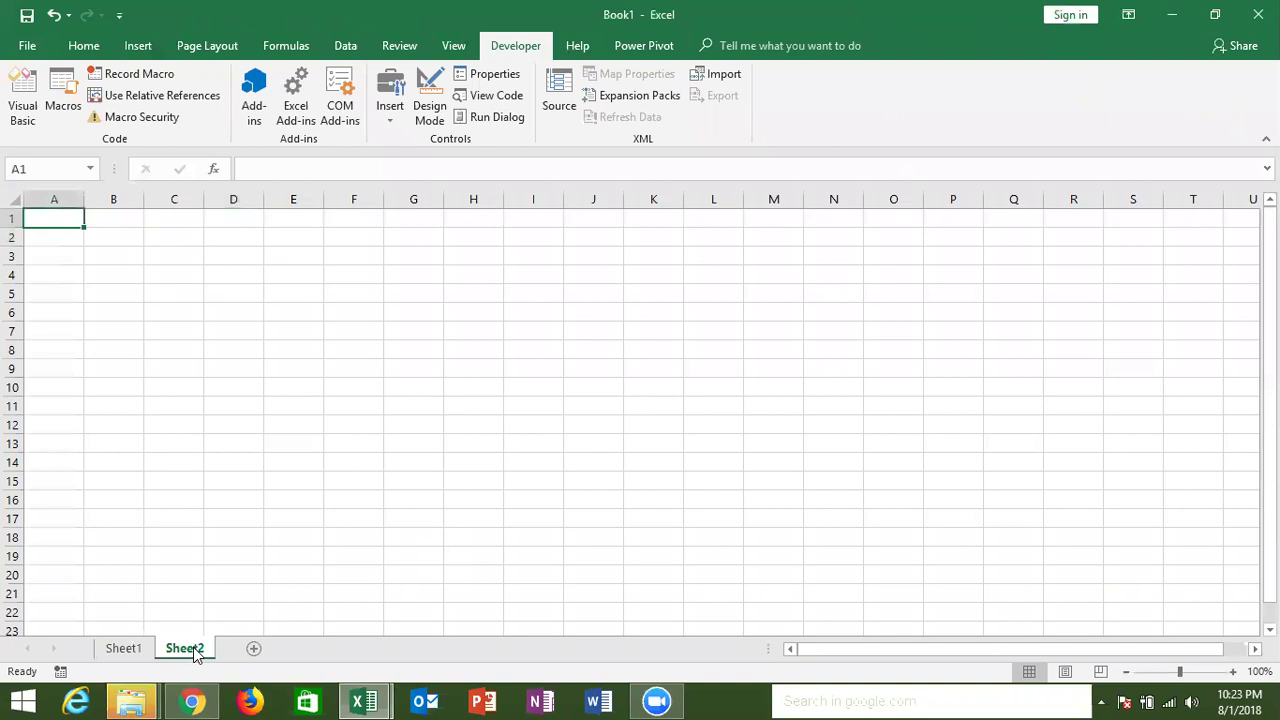
double_click(193, 647)
text(ID)
key(Return)
- Enter ID in A1, then the headings Name, PAN and DL across row 2
click(92, 424)
click(47, 226)
text(ID)
key(Return)
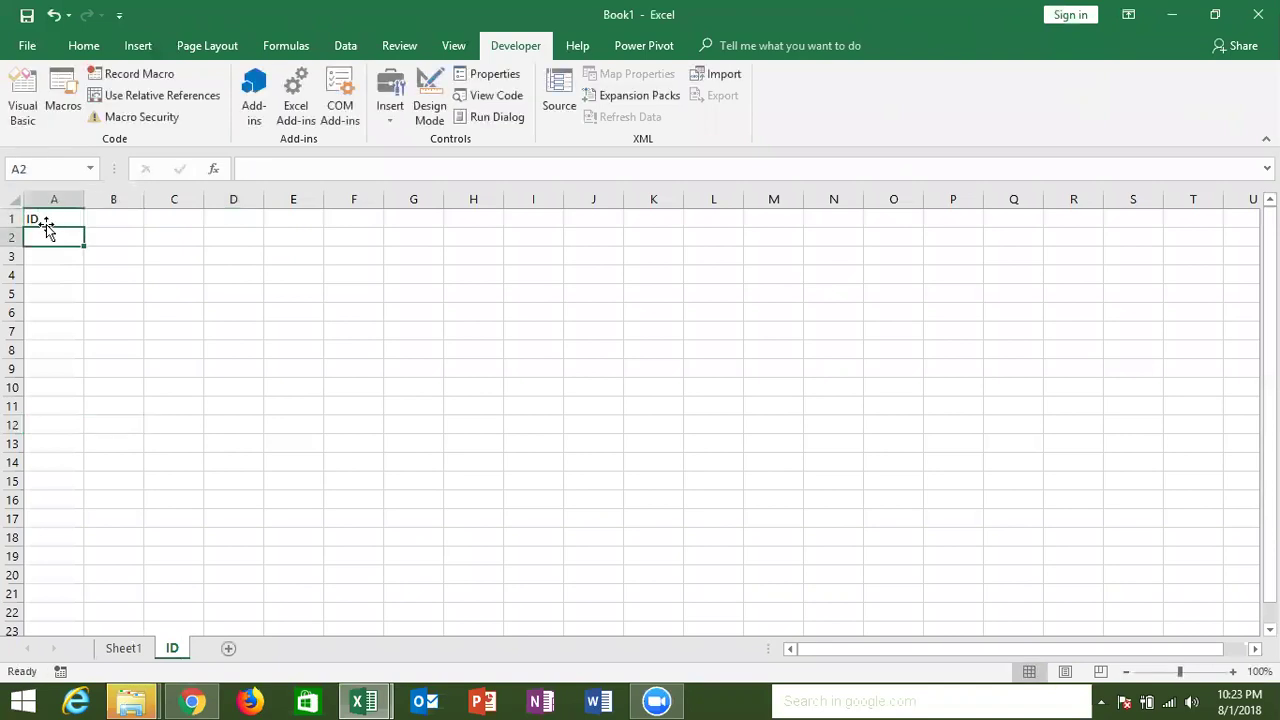
text(Name)
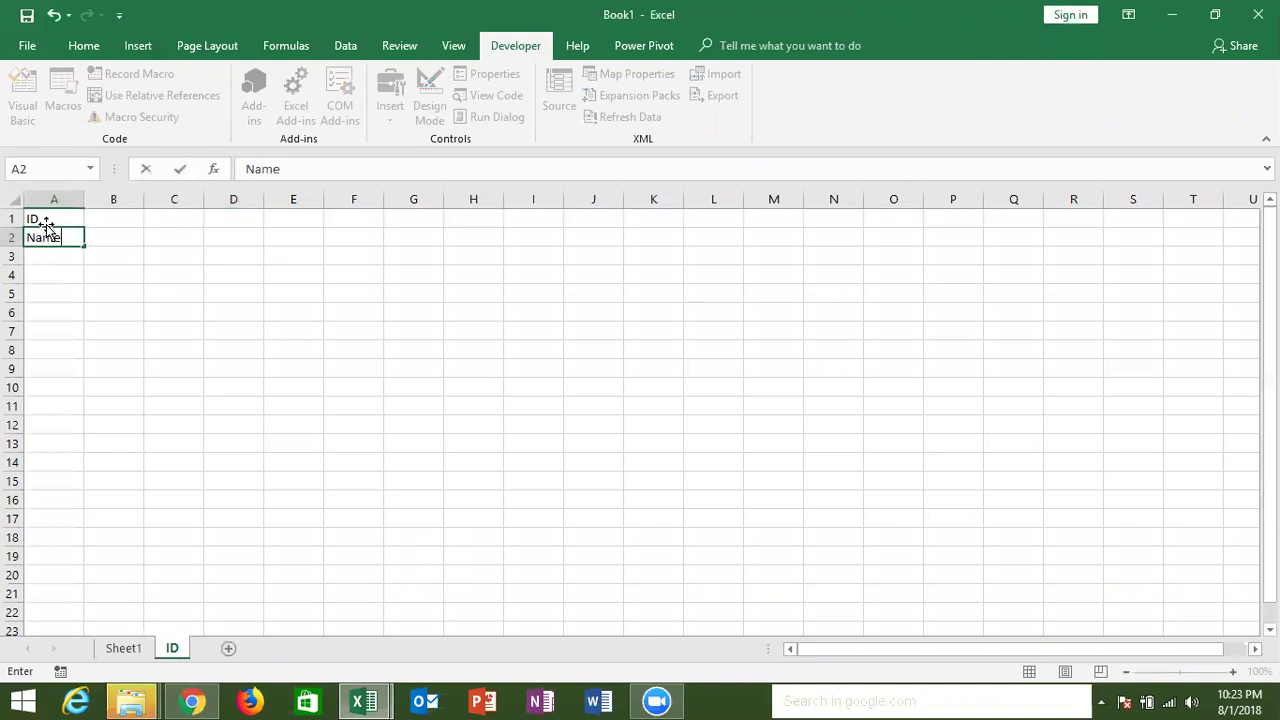
key(Tab)
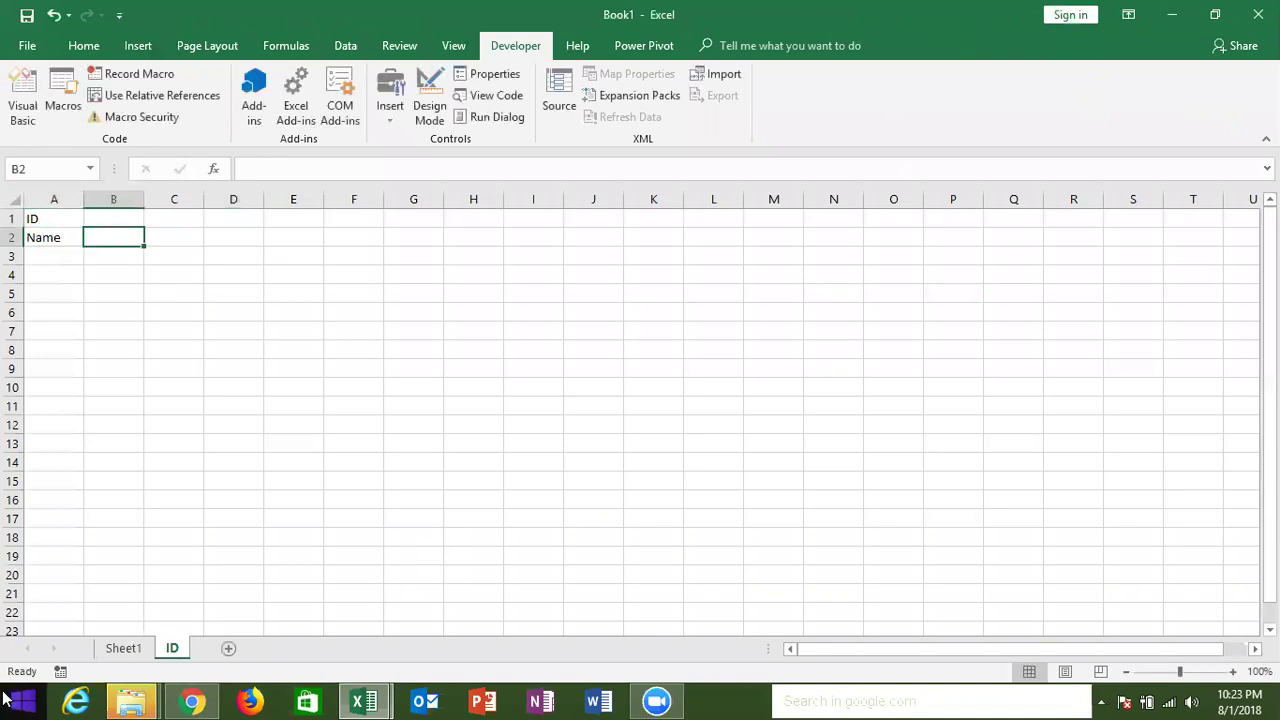
text(PAN)
key(Left)
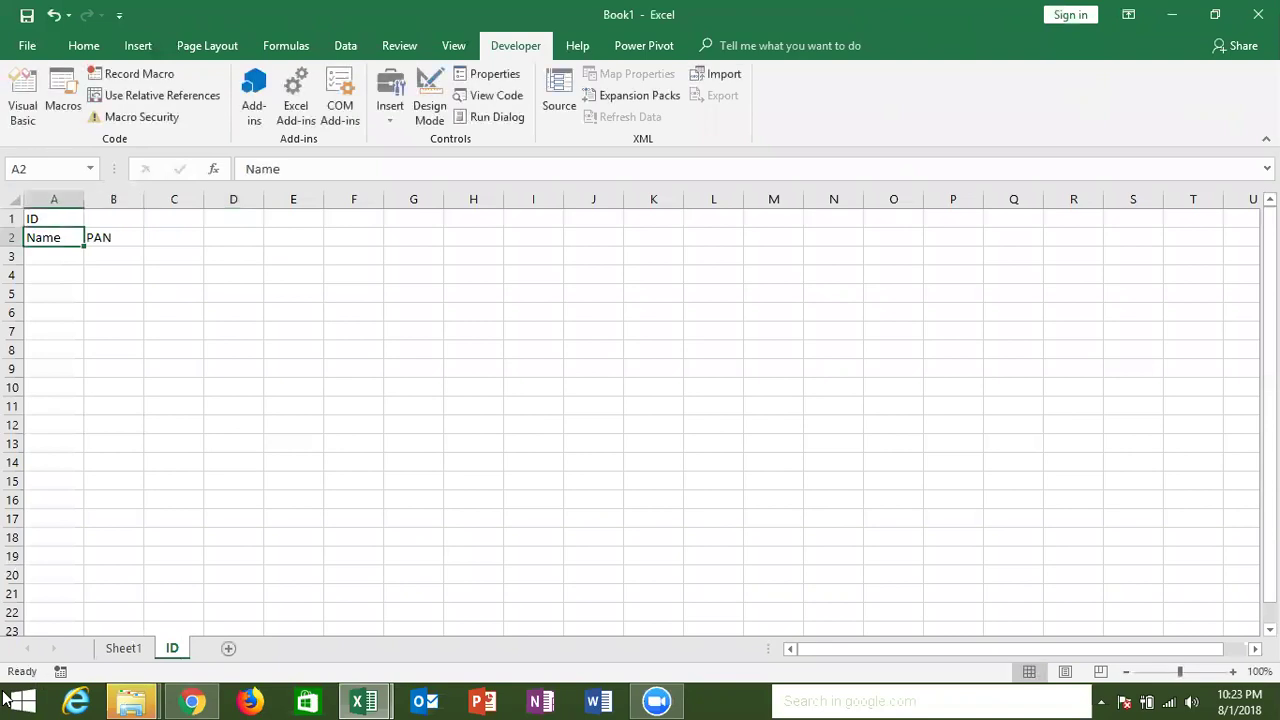
key(Right)
key(Right)
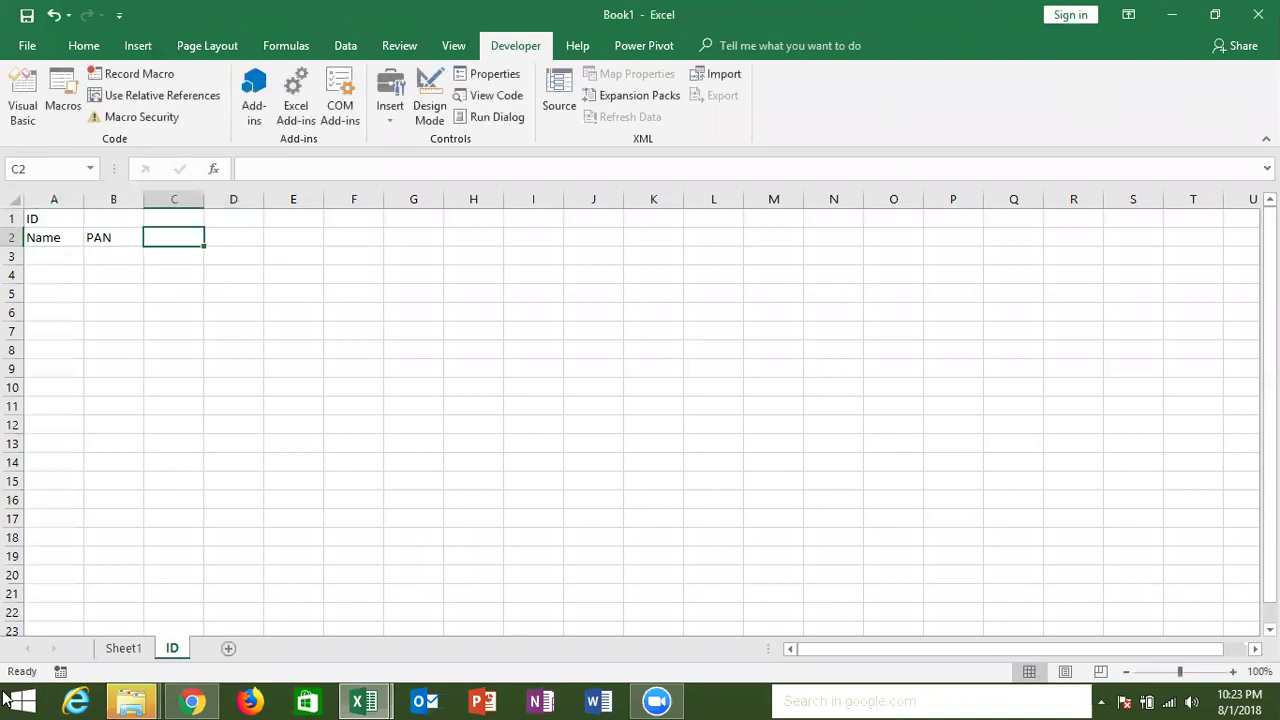
text(DL)
key(Left)
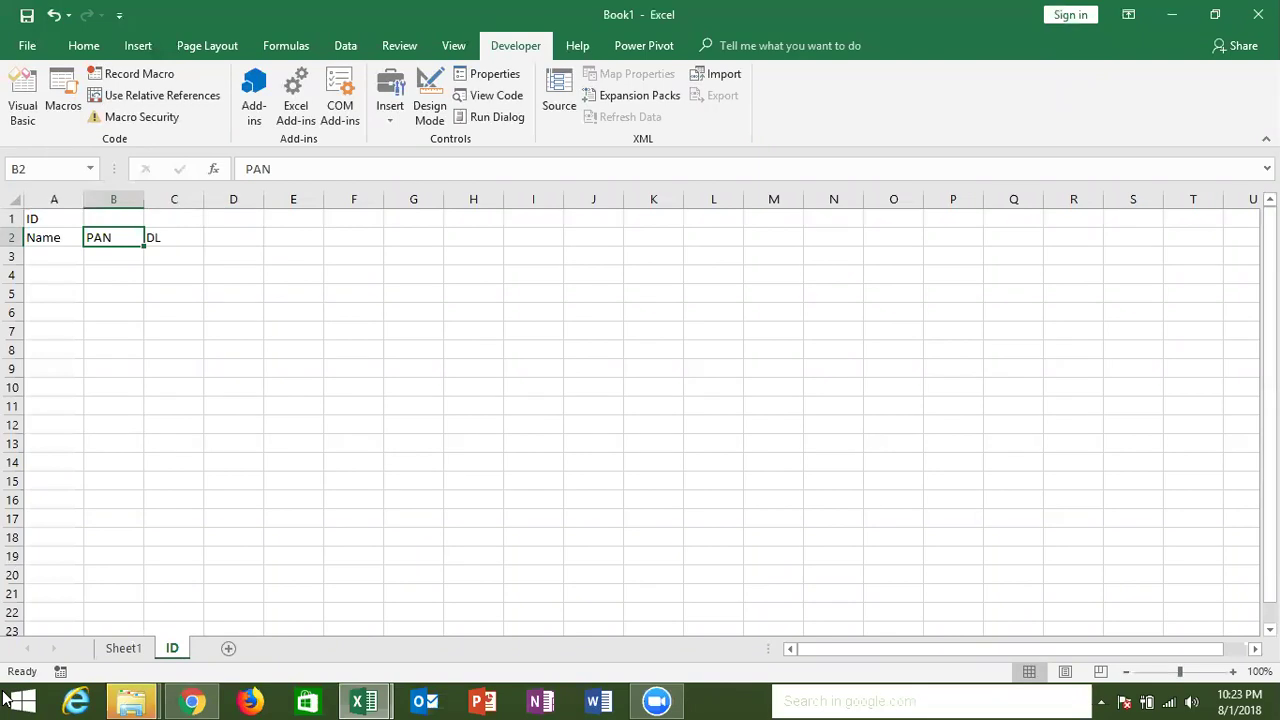
key(Right)
- Add the remaining headings Pass, Voter and Status
key(Right)
text(Pass)
key(Right)
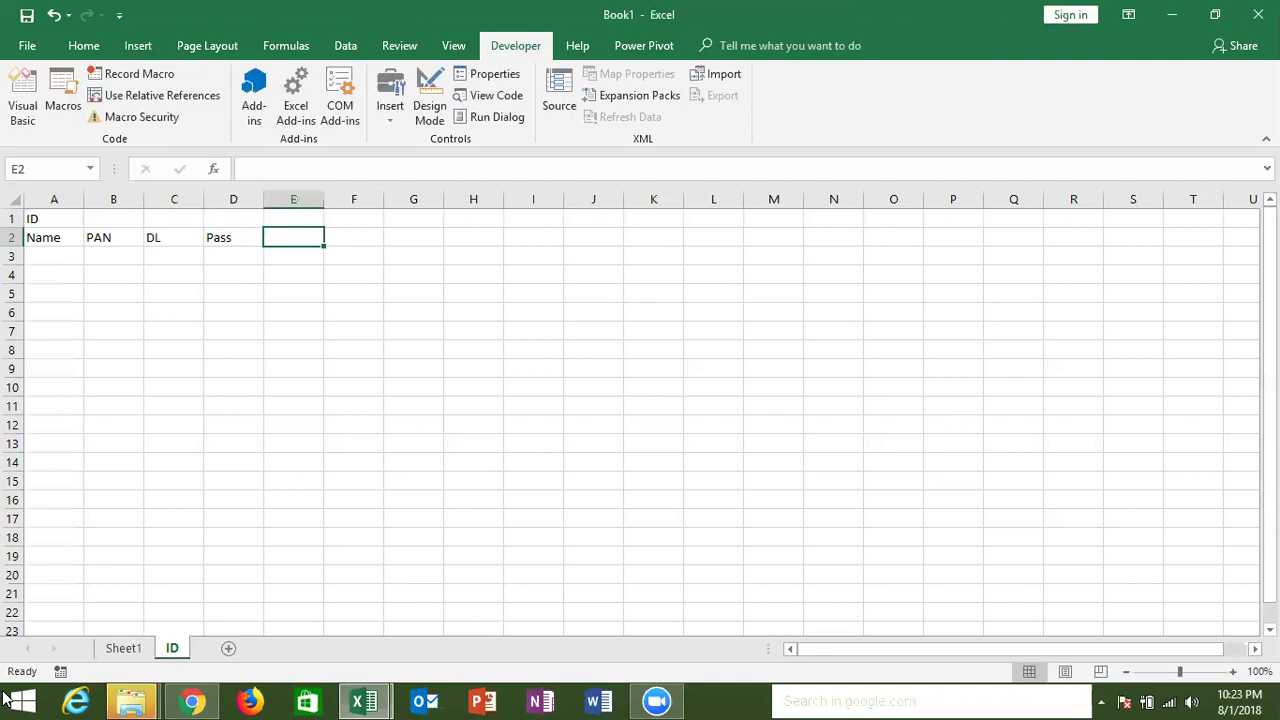
text(Voter)
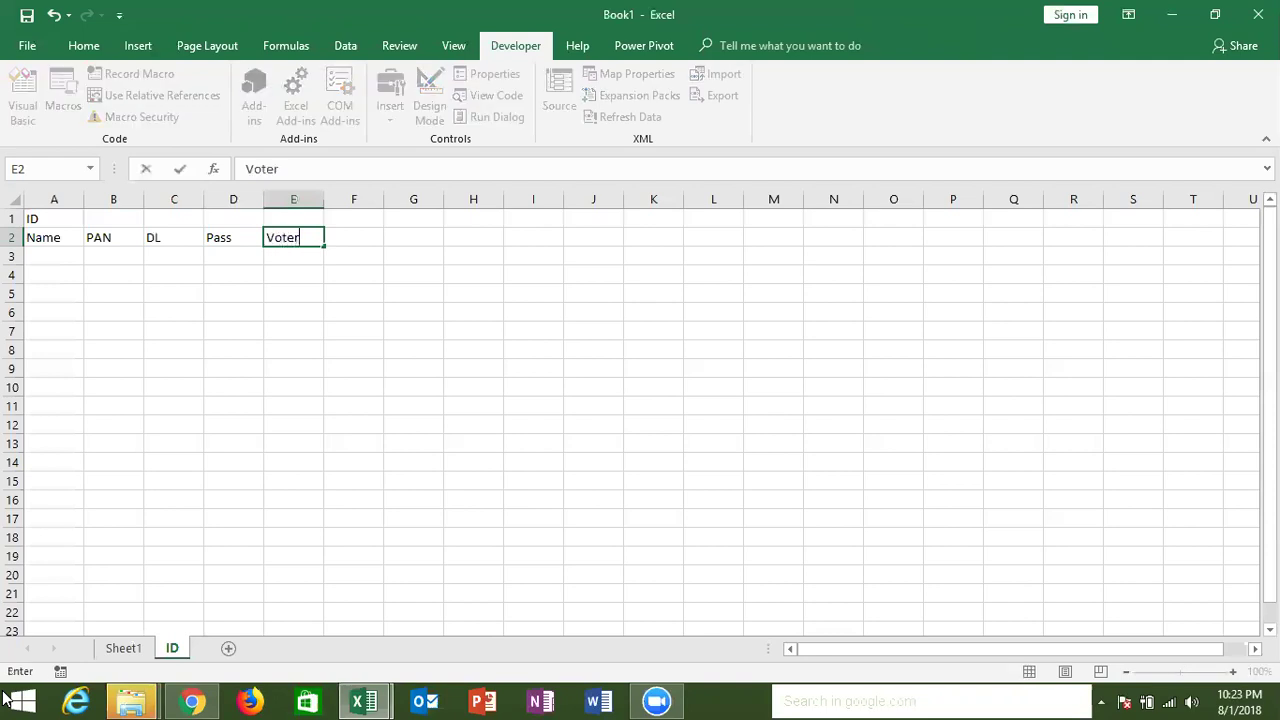
key(Return)
key(Right)
key(Right)
key(Up)
text(S)
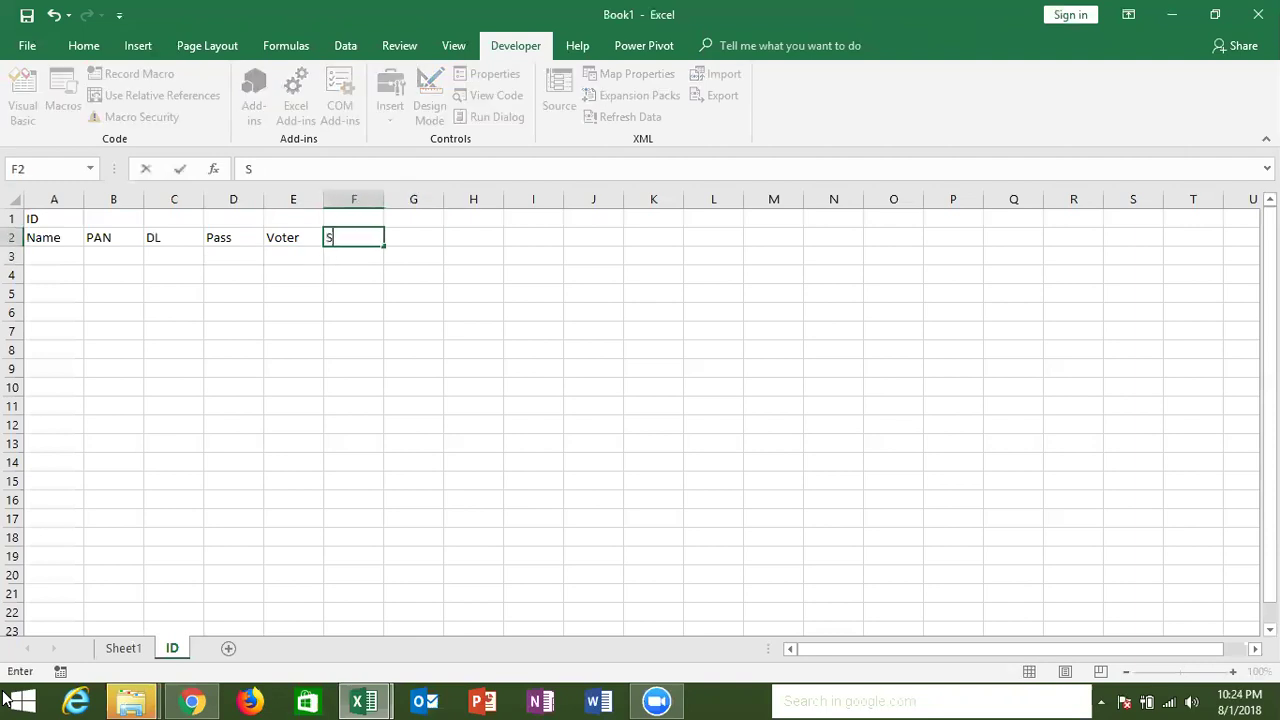
text(tatus)
click(183, 284)
- Enter Y in C3 under DL and return to the VBA editor
click(185, 256)
text(Y)
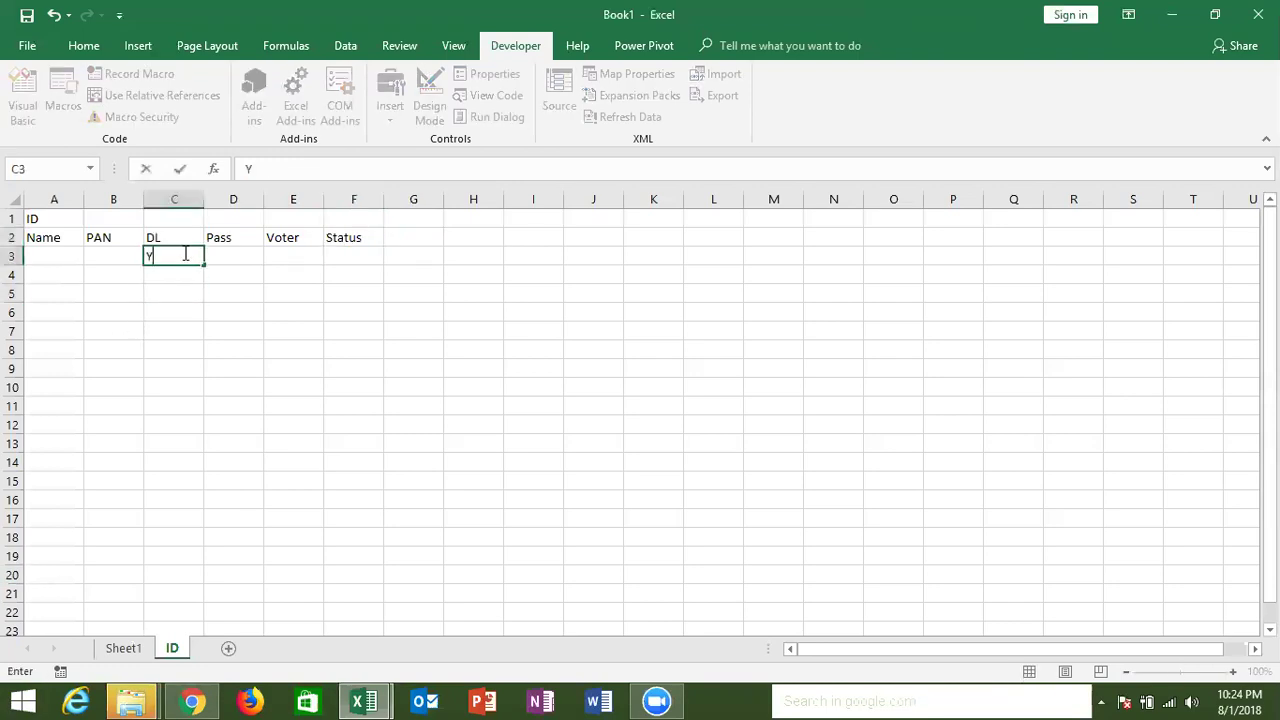
click(194, 315)
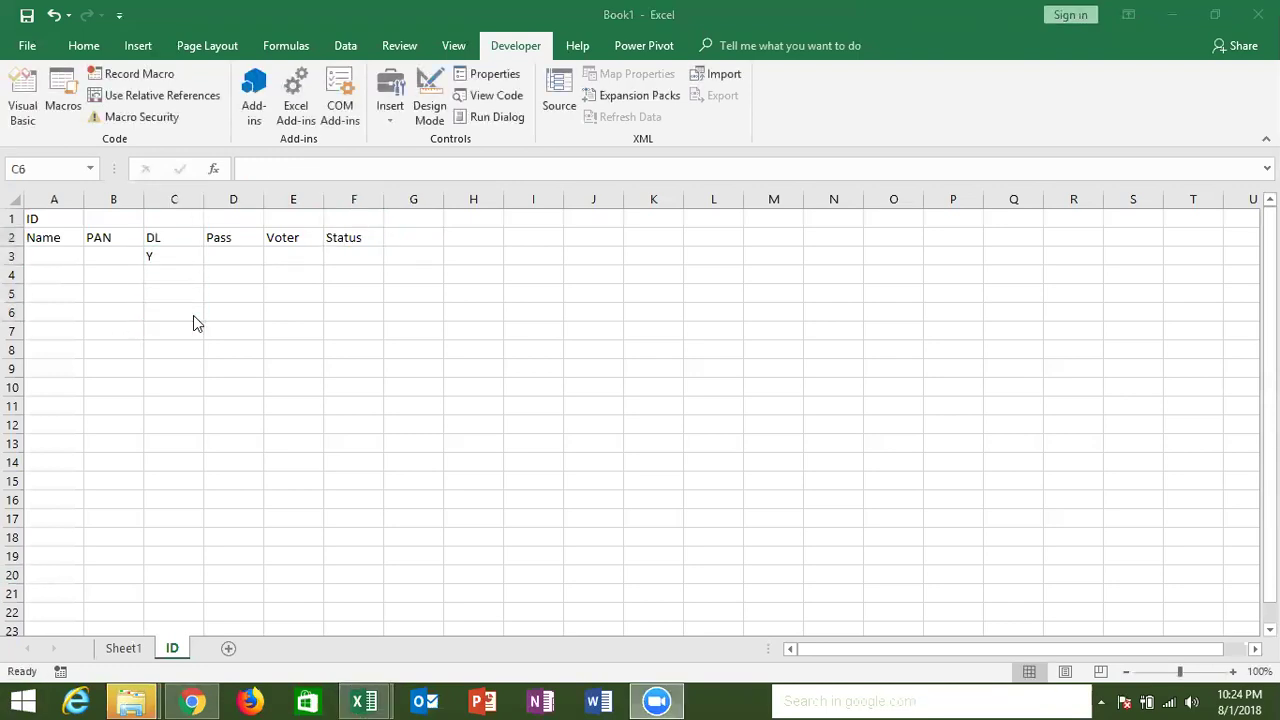
key(alt+Tab)
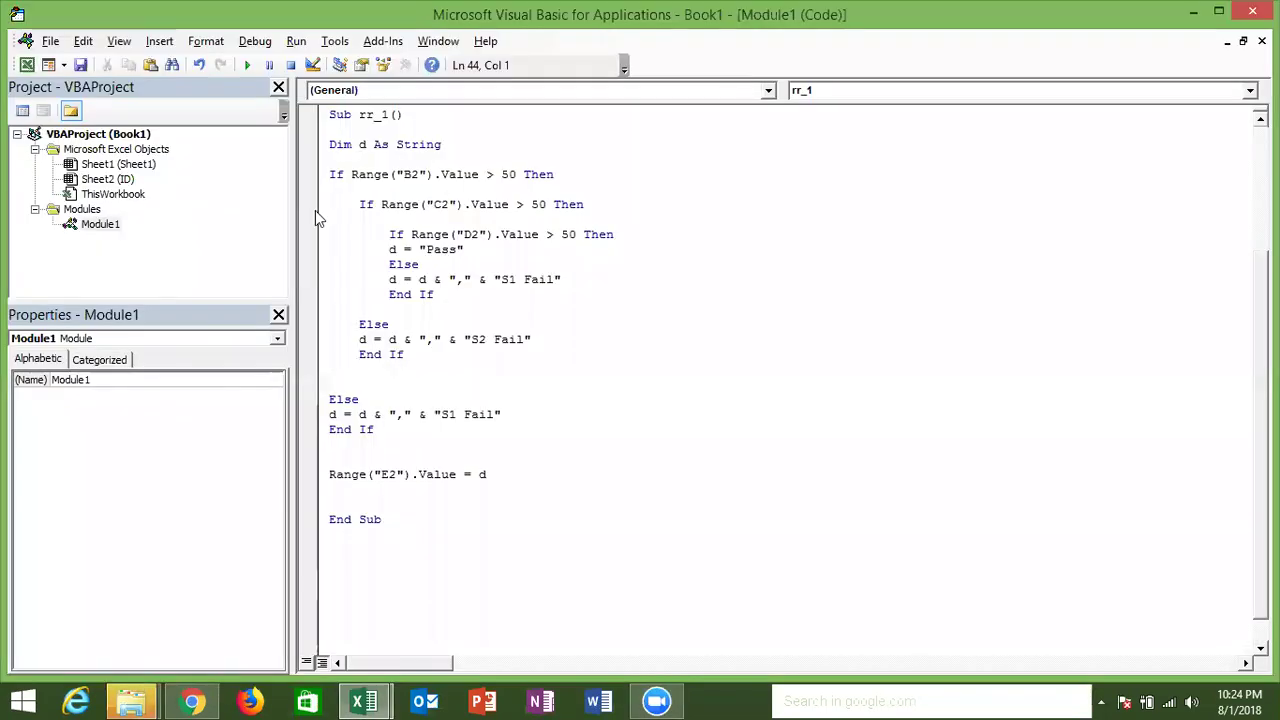
- Below rr_1, declare a new macro Sub rr_3()
click(344, 187)
click(405, 207)
click(394, 581)
key(Return)
key(Return)
key(Return)
key(Return)
key(Return)
key(Return)
key(Return)
key(Return)
key(Return)
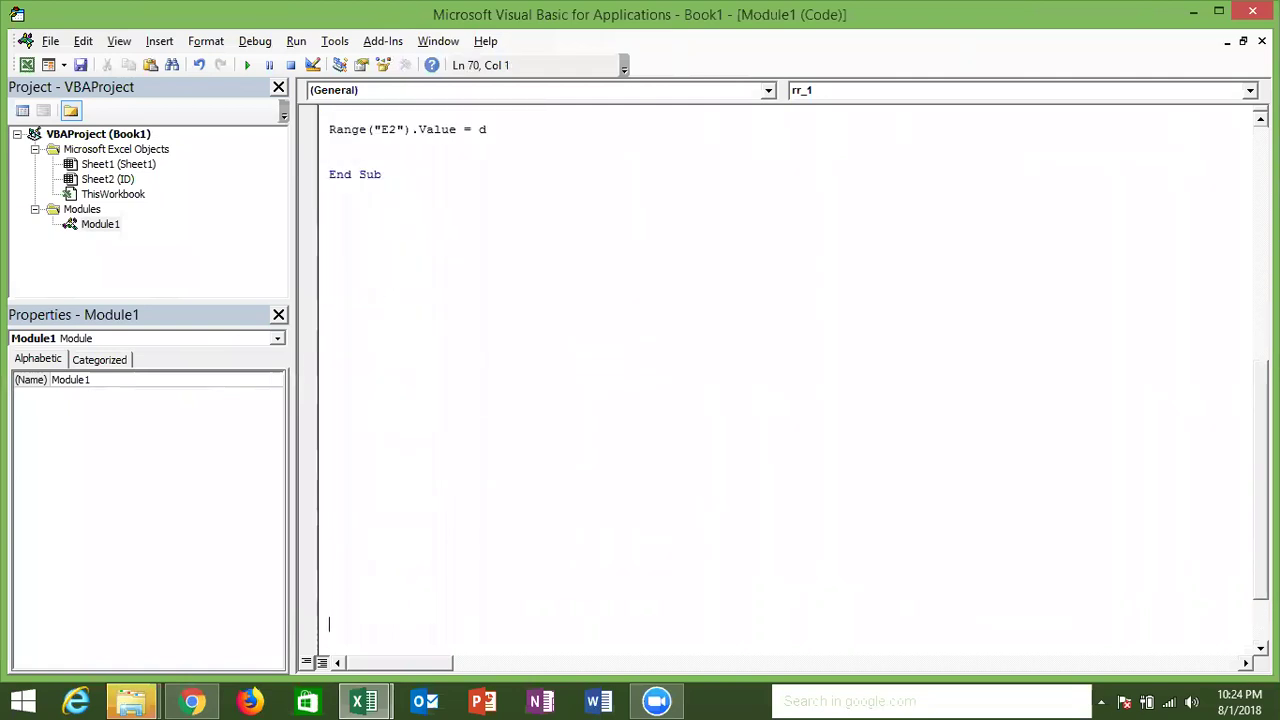
key(BackSpace)
key(BackSpace)
key(BackSpace)
text(sub rr_3)
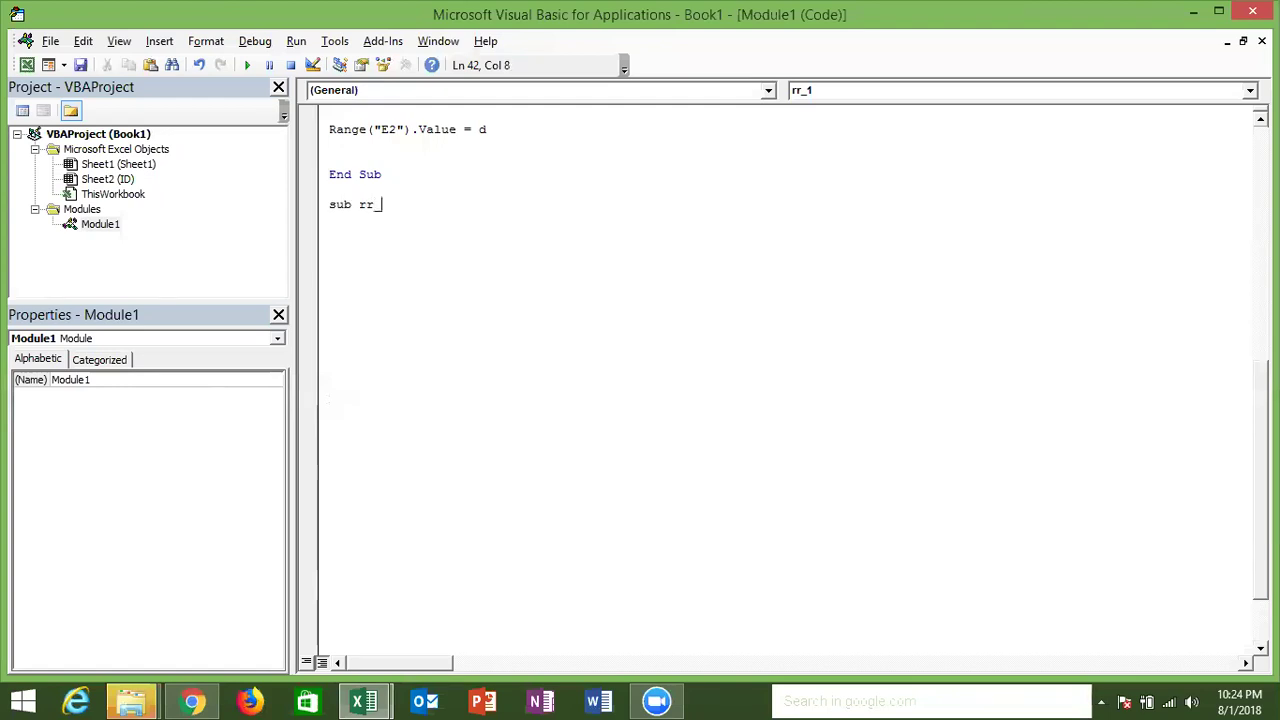
text(())
key(Return)
key(Return)
key(Return)
key(Return)
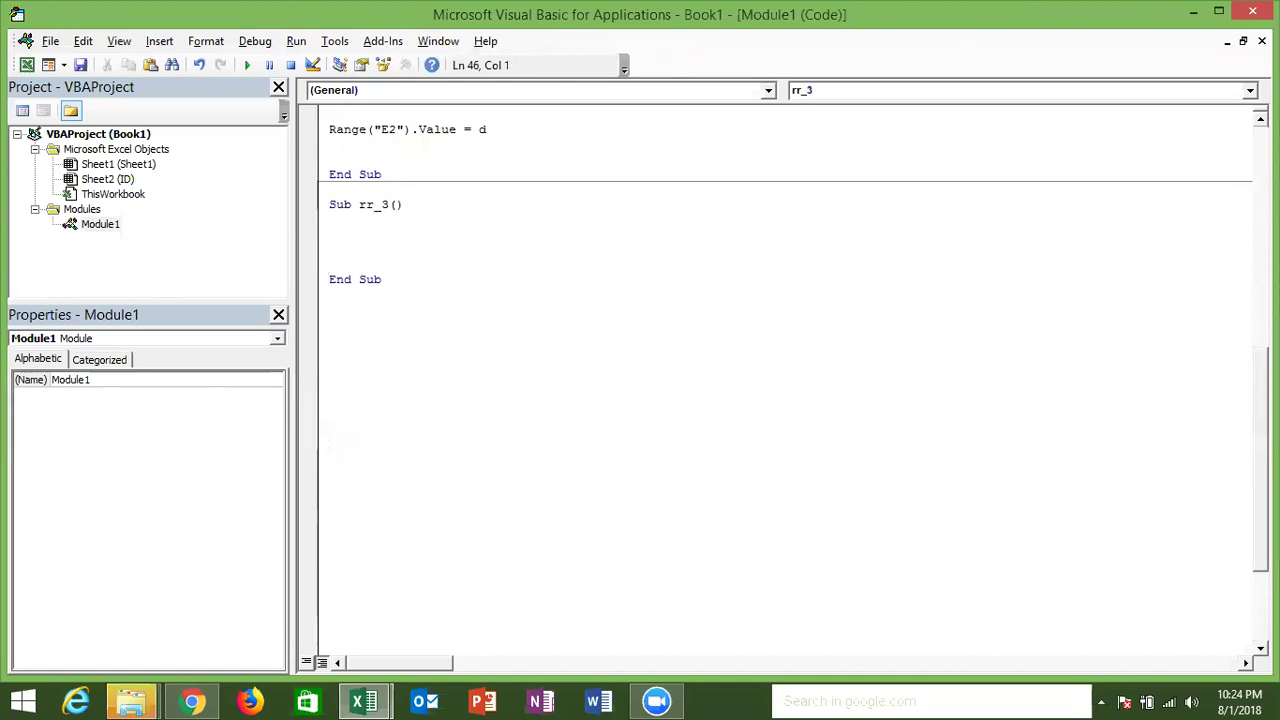
key(Return)
- Write If Range("B2").Value = "Y" Then r = "OK" in rr_3
text(if range)
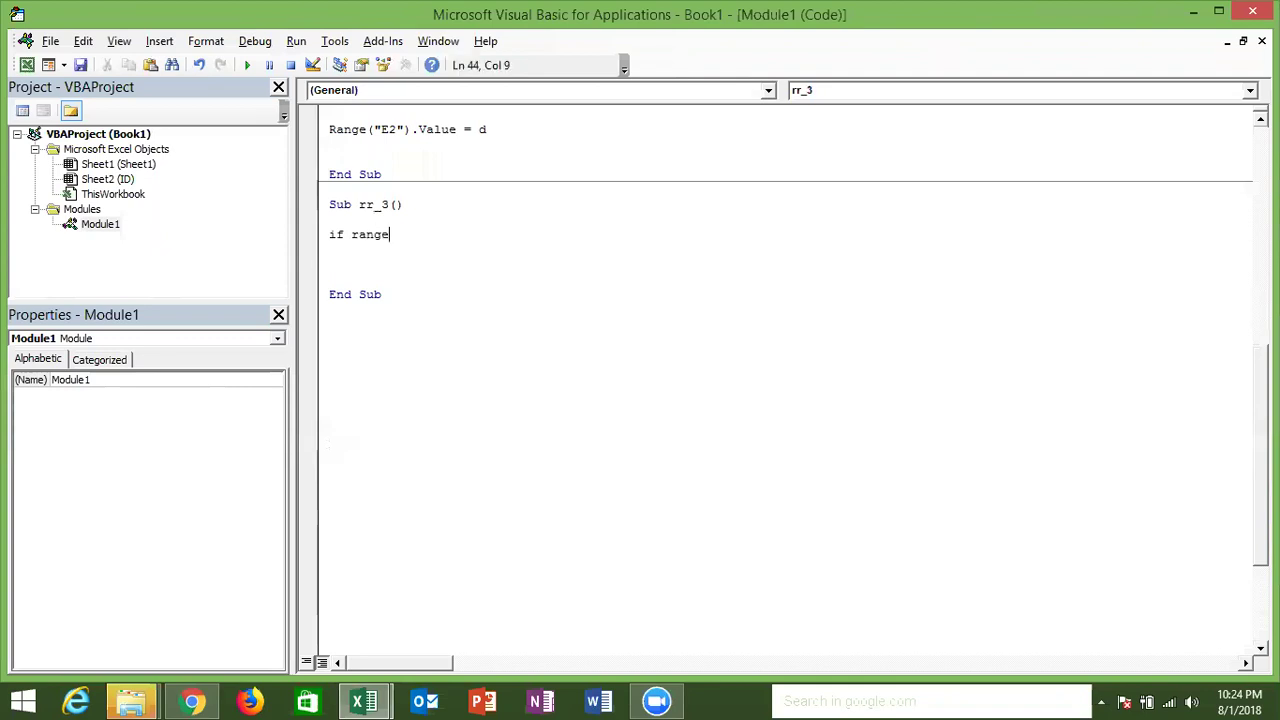
text((B)
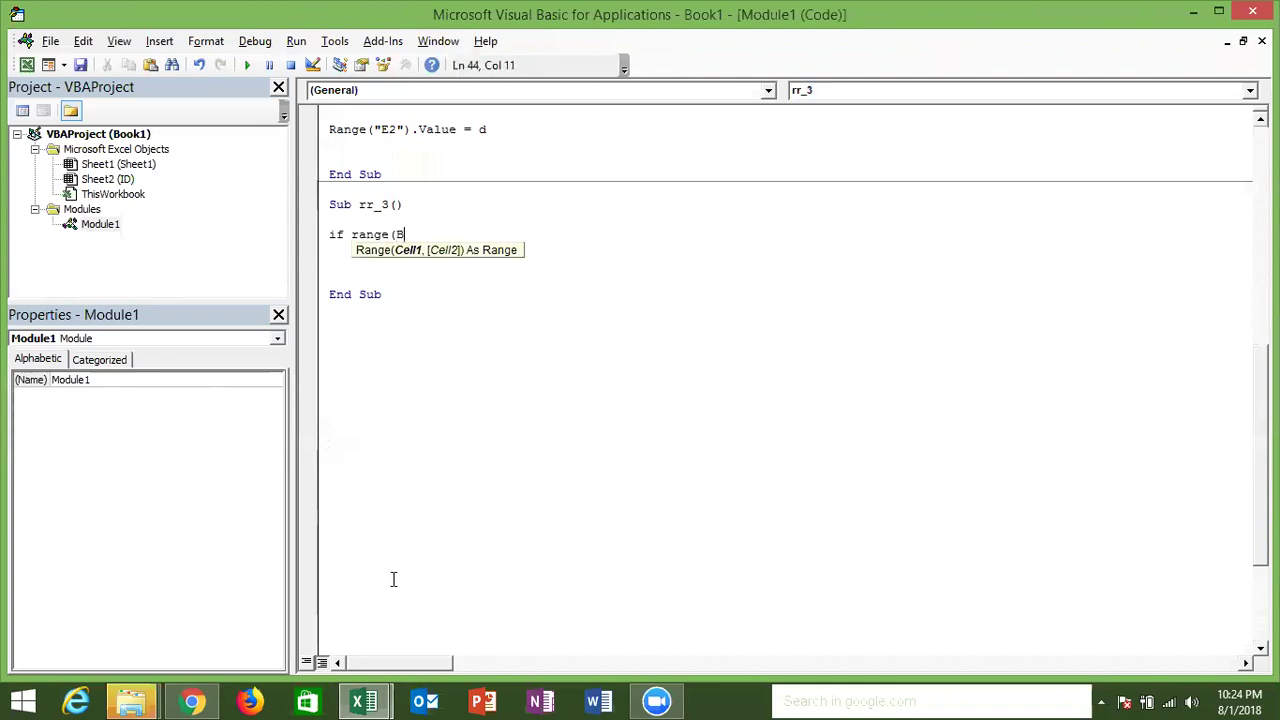
key(BackSpace)
text("B2)
text(").v)
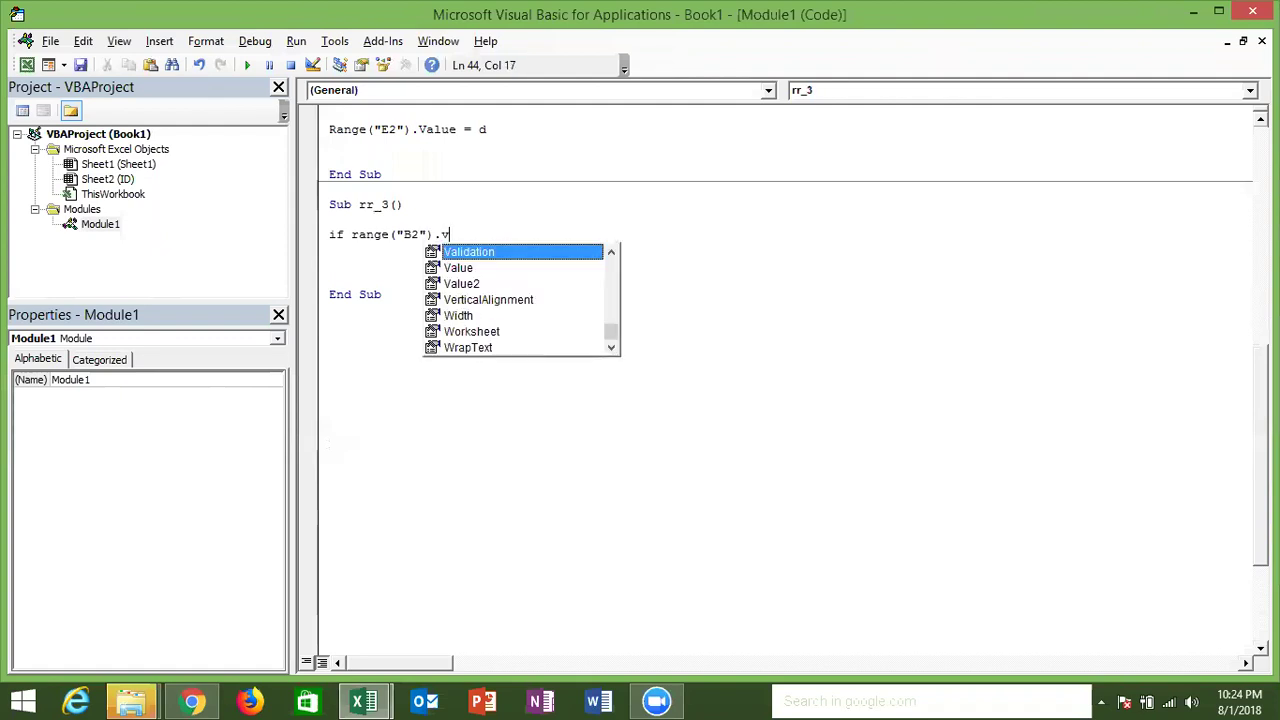
key(Down)
key(Tab)
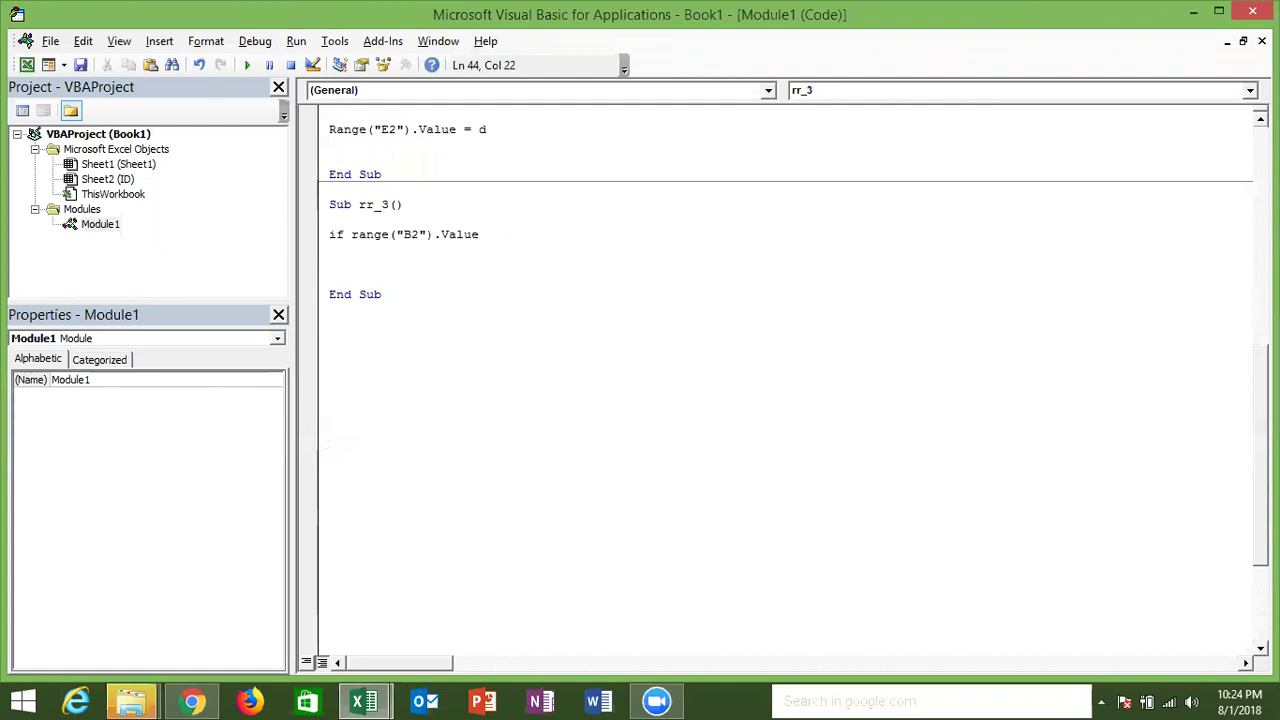
text(=)
key(BackSpace)
key(BackSpace)
text(")
text(Ythen)
key(Return)
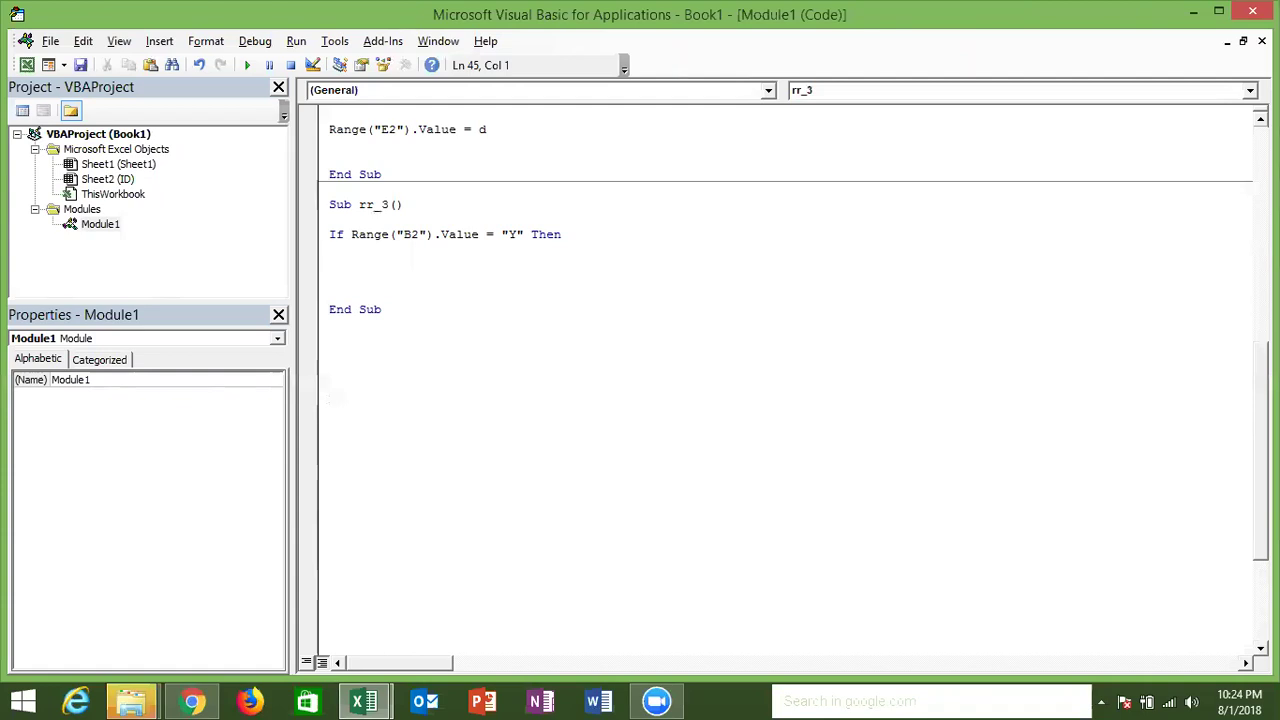
text(r)
text(a)
key(BackSpace)
key(BackSpace)
text(r=)
text("OK")
key(Return)
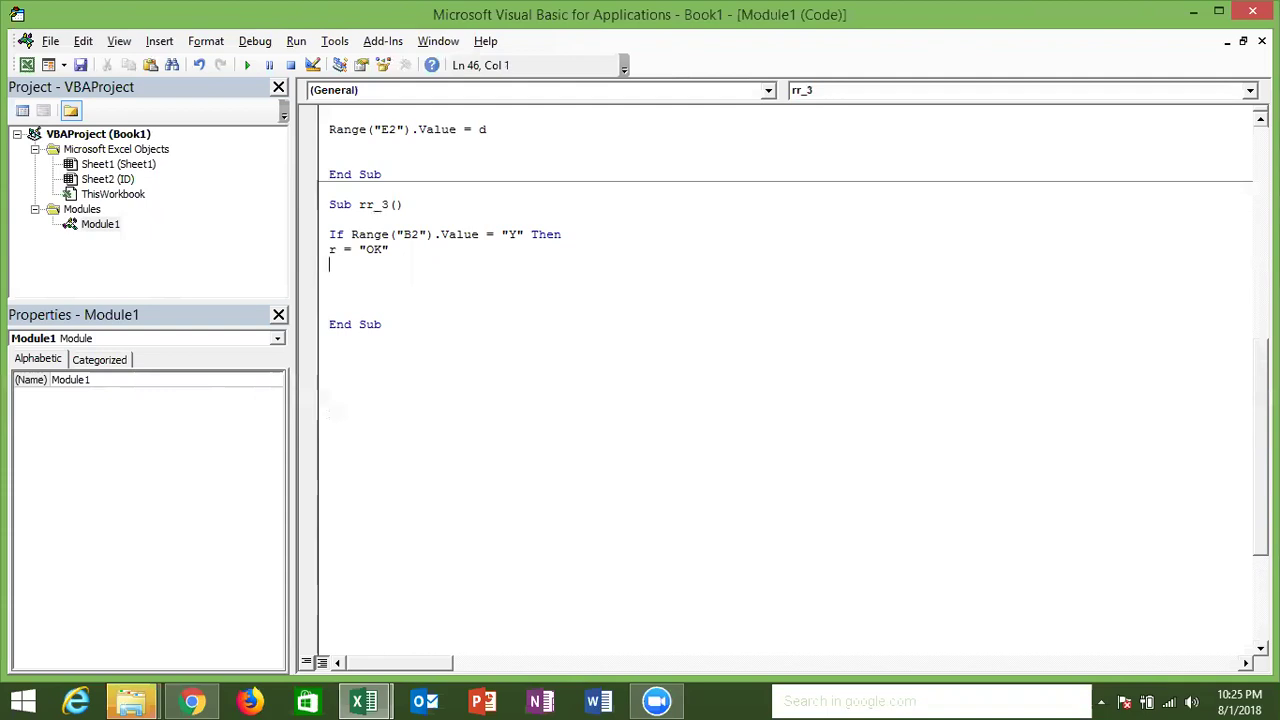
- Add an ElseIf for C2 setting r = "OK", and duplicate the ElseIf pair
text(else)
text(if )
text(range)
text((")
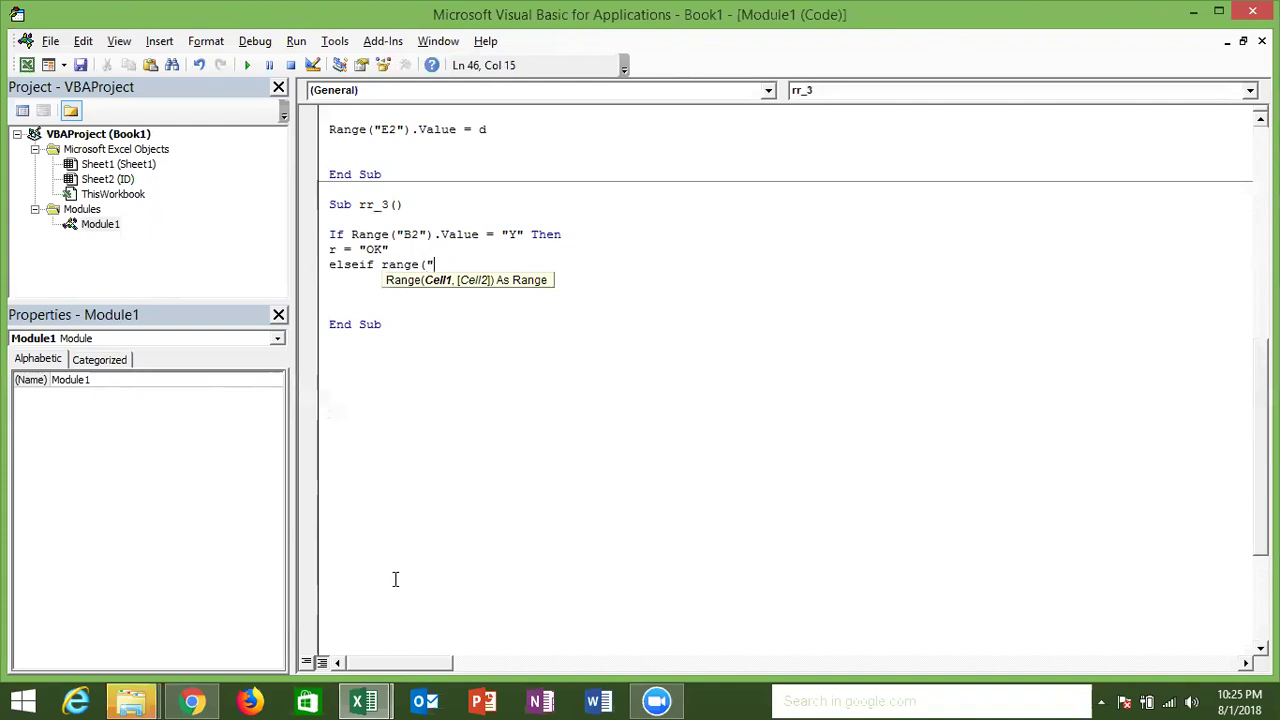
text(C)
text(2").v)
key(Tab)
text(=")
text(Y" then)
key(Return)
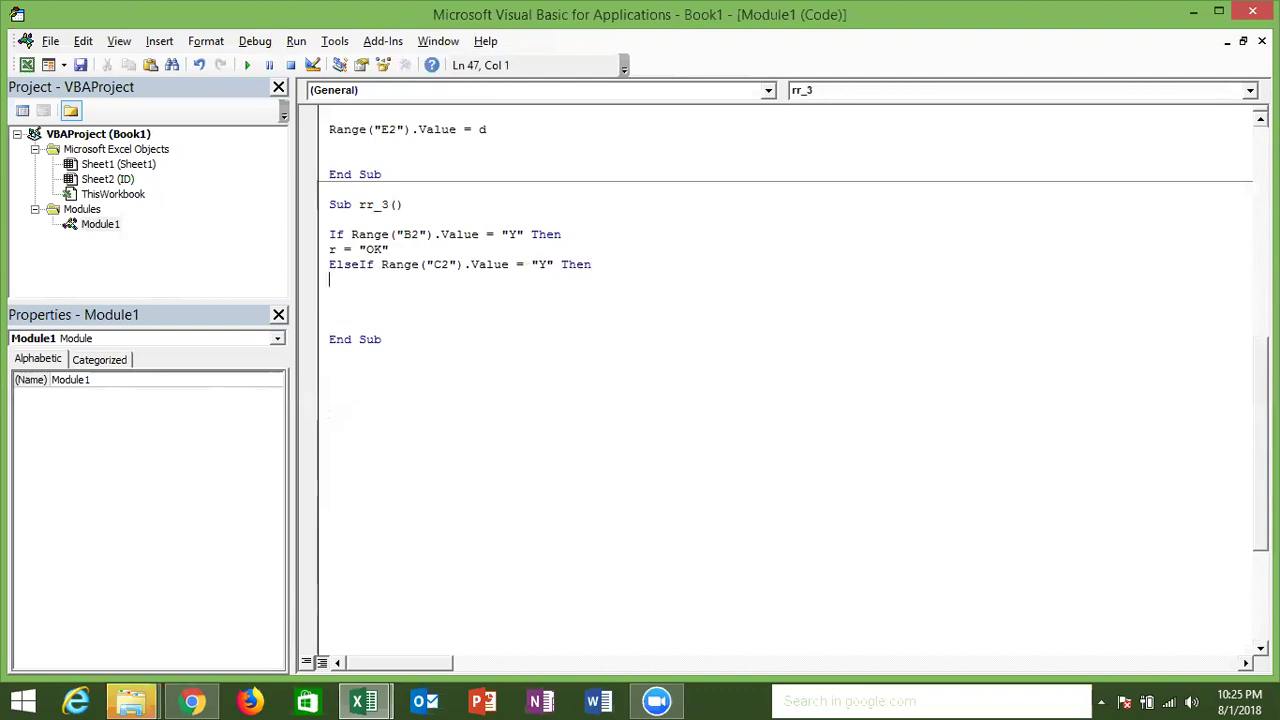
key(Up)
key(shift+Up)
key(ctrl+c)
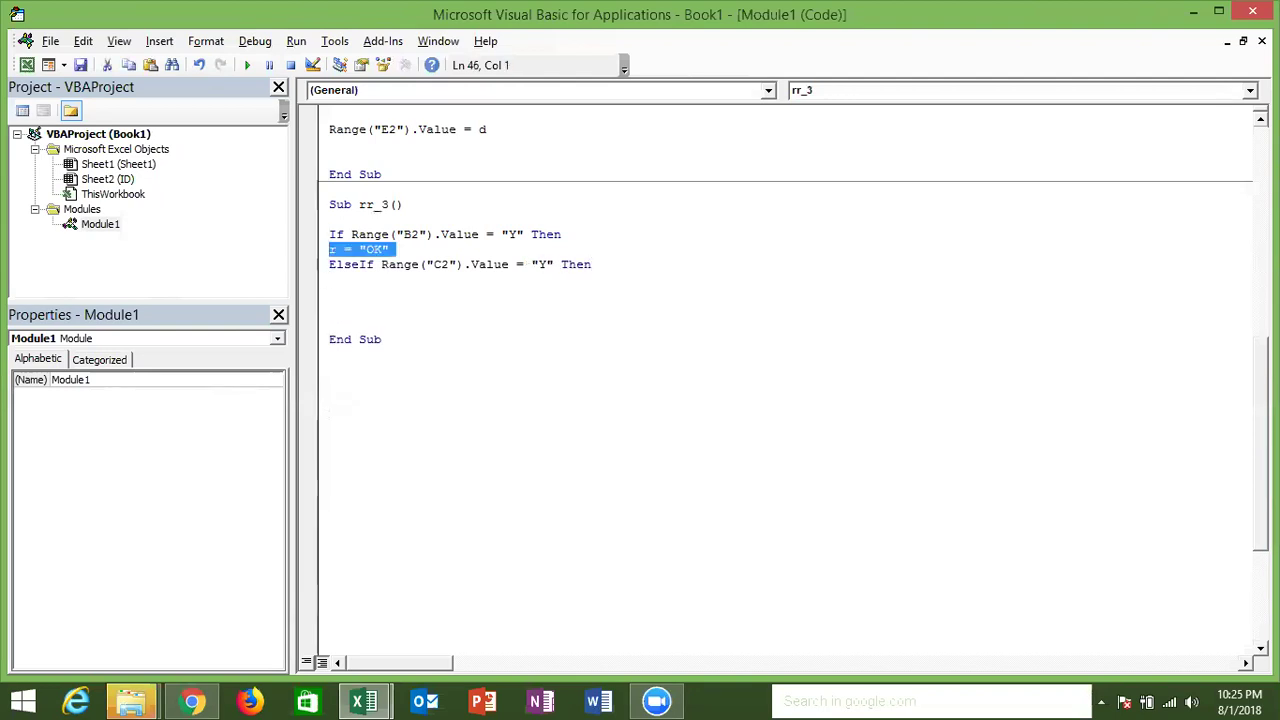
key(Down)
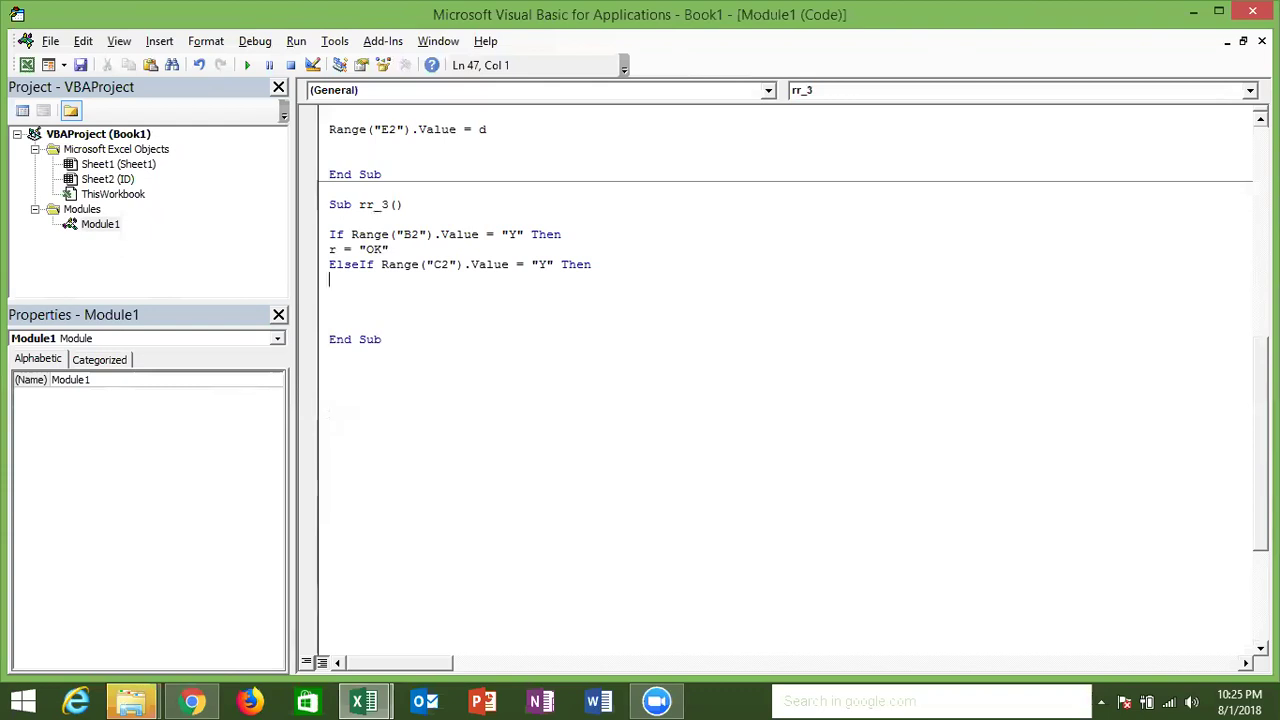
key(ctrl+v)
key(shift+Down)
key(shift+Down)
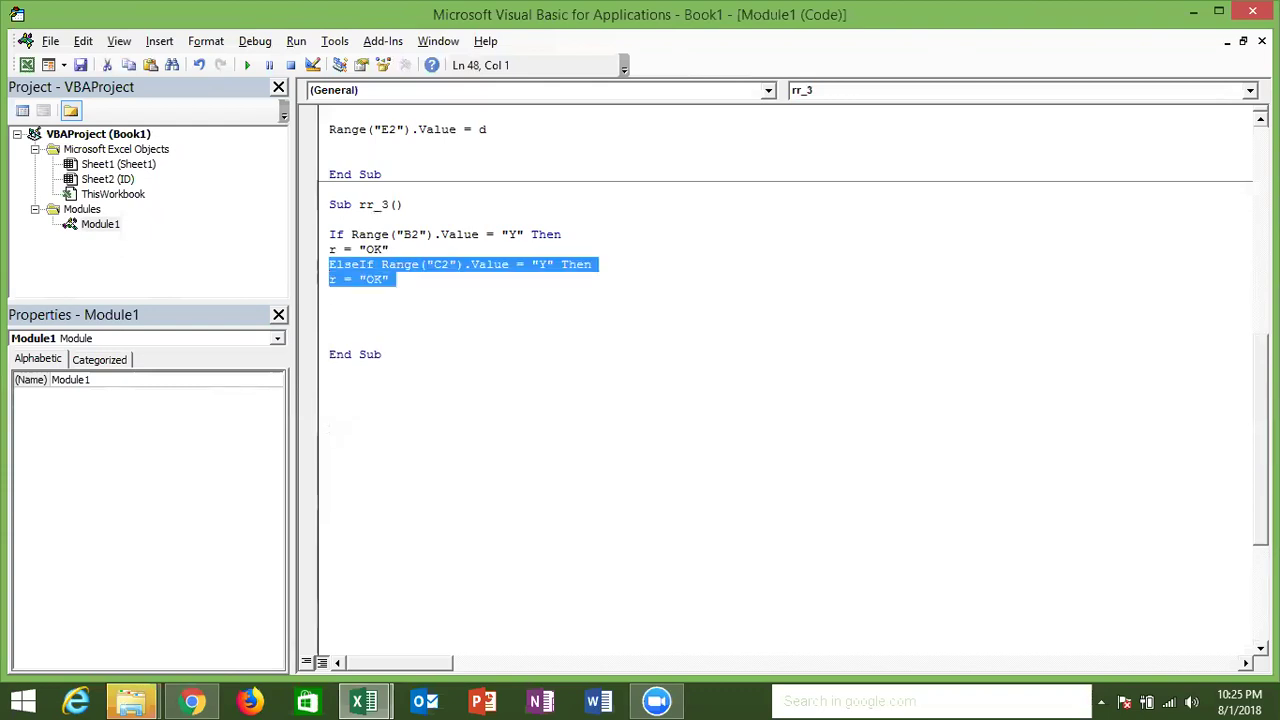
key(Right)
key(ctrl+v)
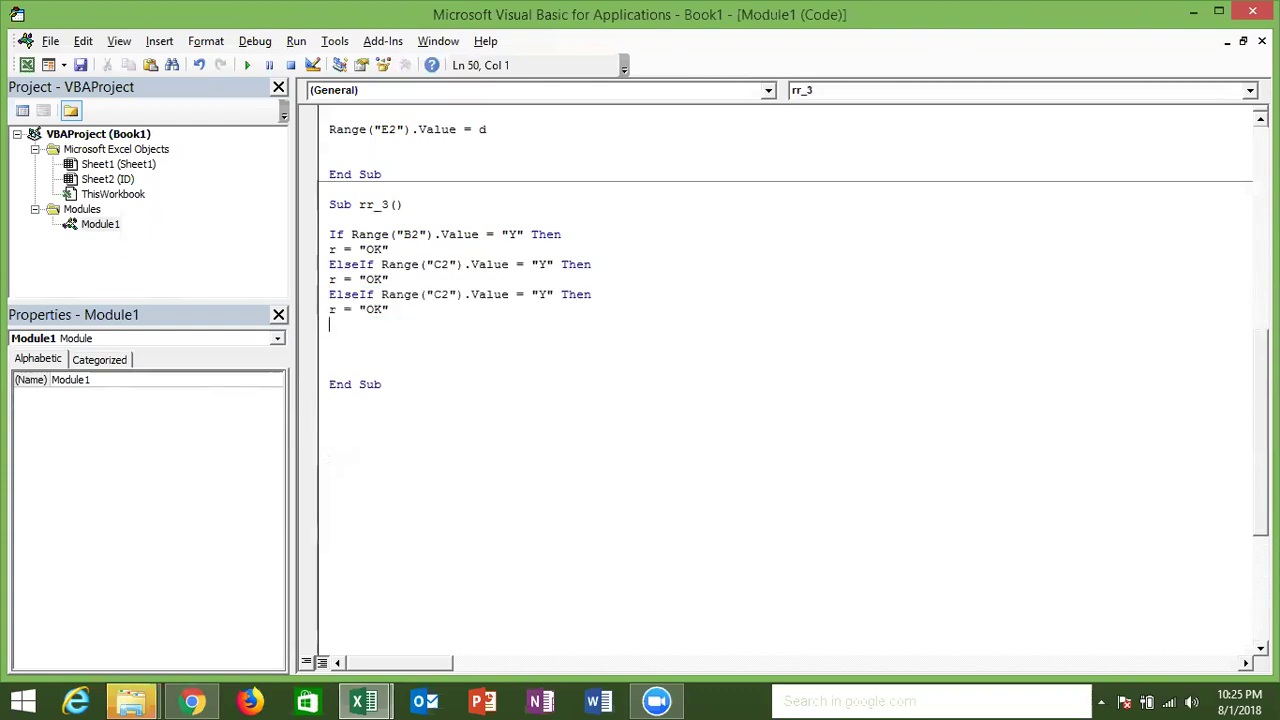
key(ctrl+v)
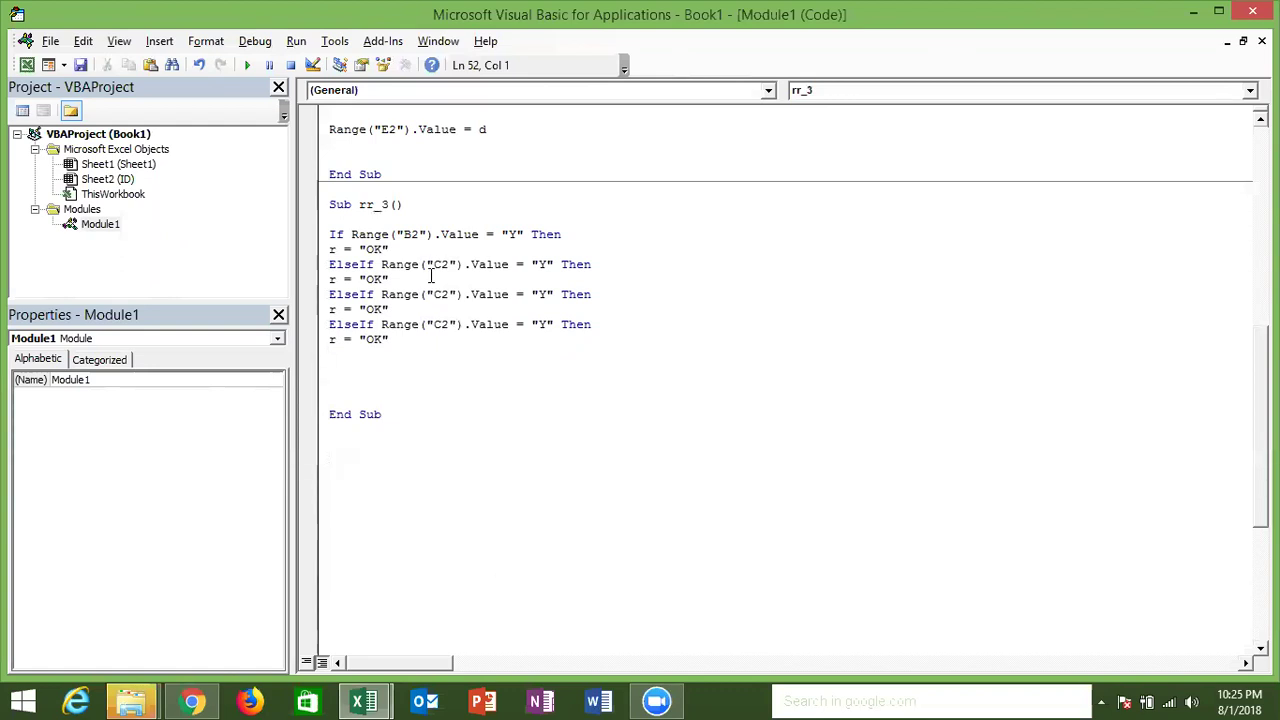
- Change the copied ElseIf to check D2 and replace the surplus block with End If
click(441, 294)
key(BackSpace)
text(D)
drag(390, 340, 315, 328)
text(end if)
key(Return)
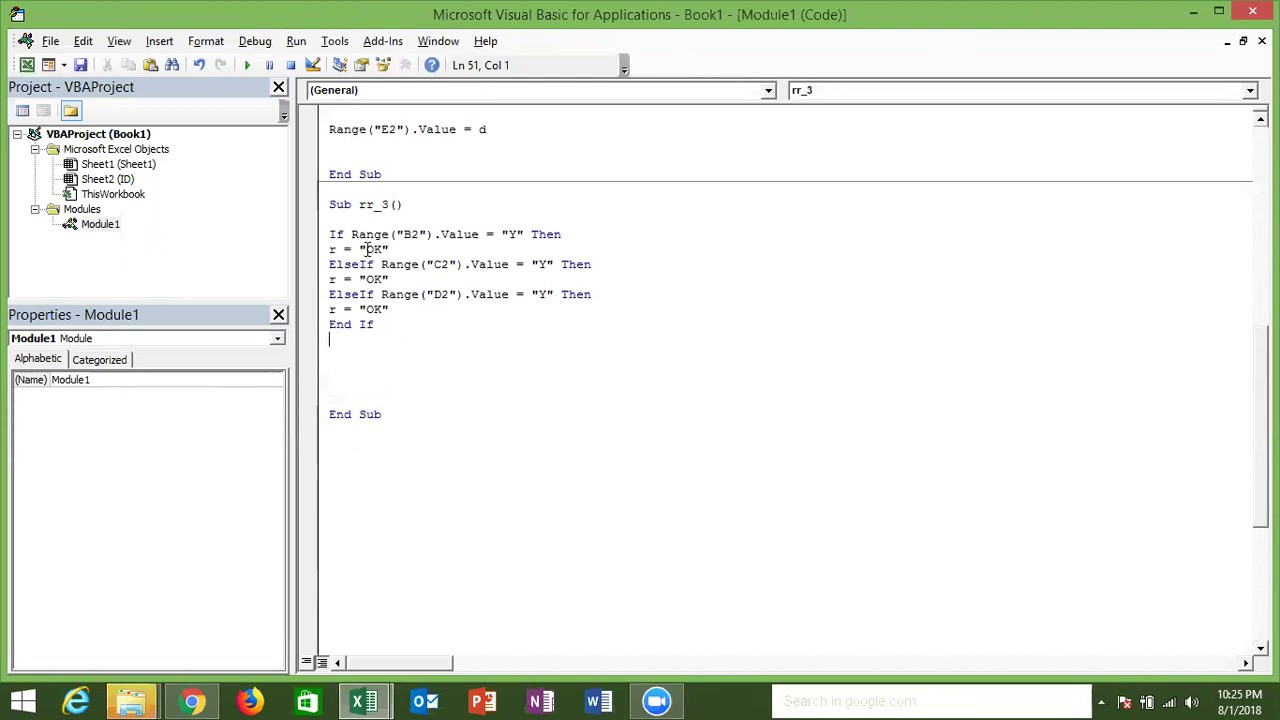
- Walk through the rr_3 If/ElseIf lines, assignments and End If
double_click(368, 236)
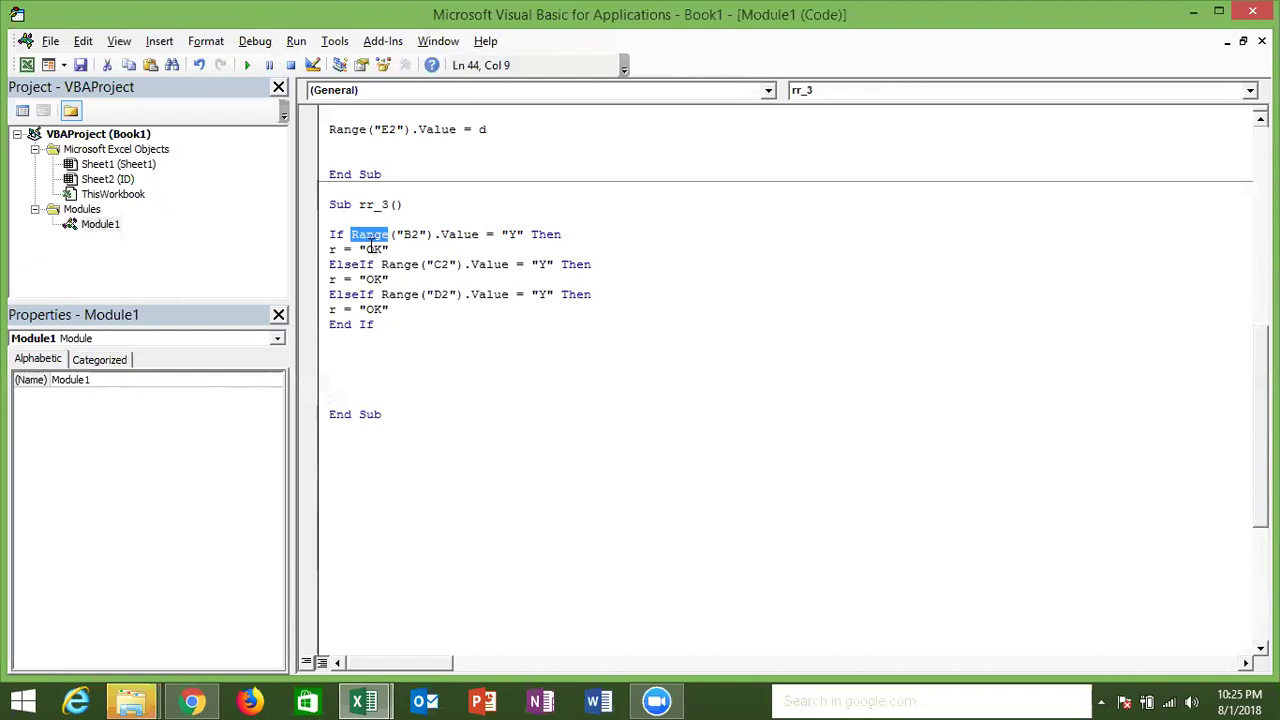
click(367, 249)
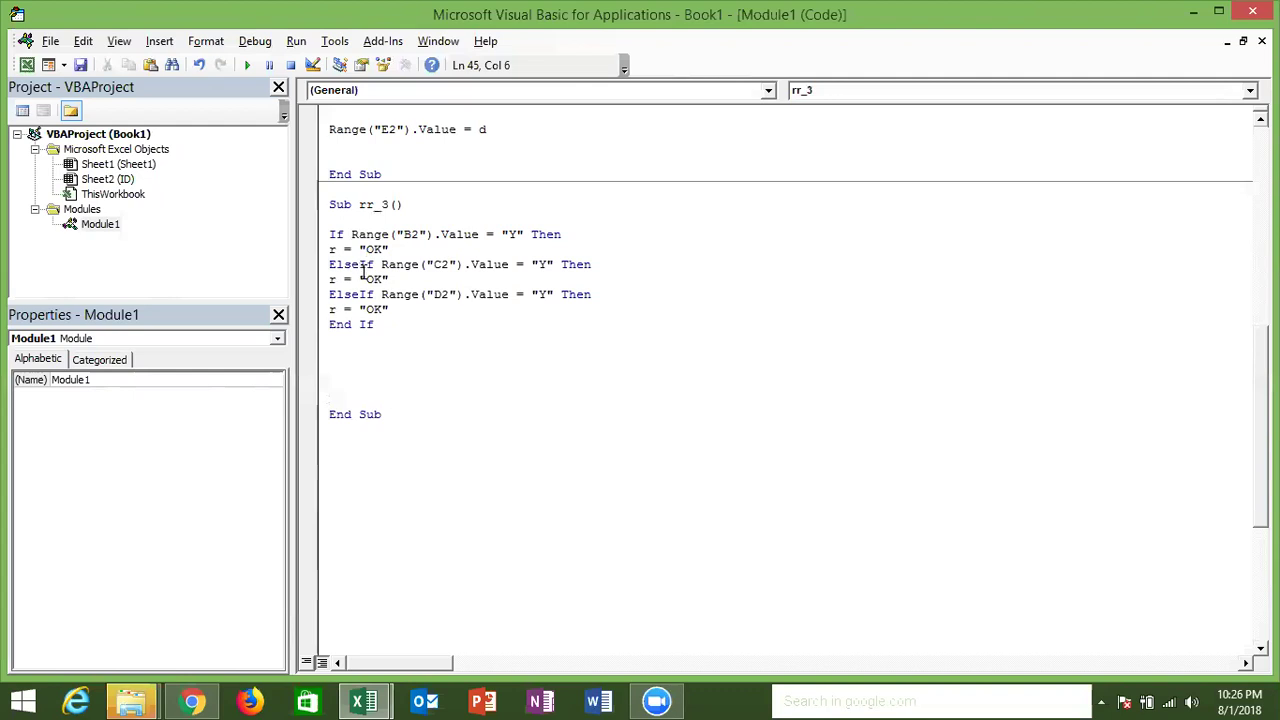
double_click(365, 267)
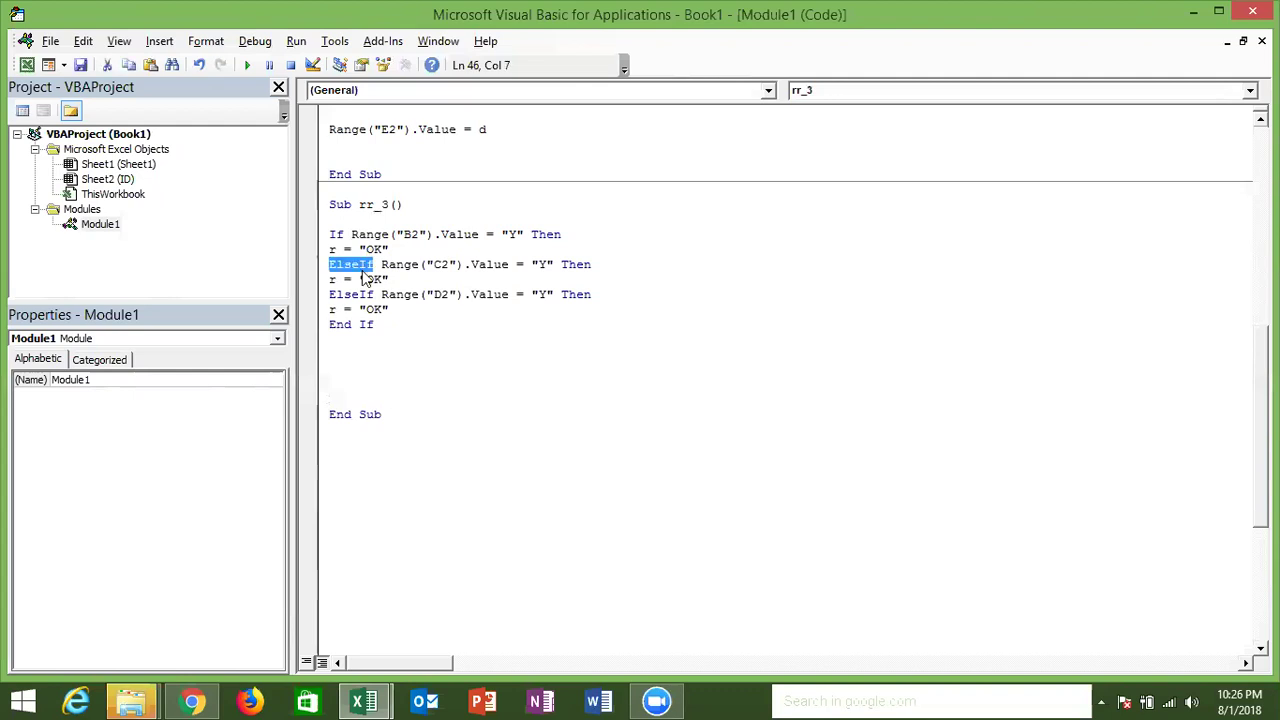
double_click(402, 265)
click(404, 266)
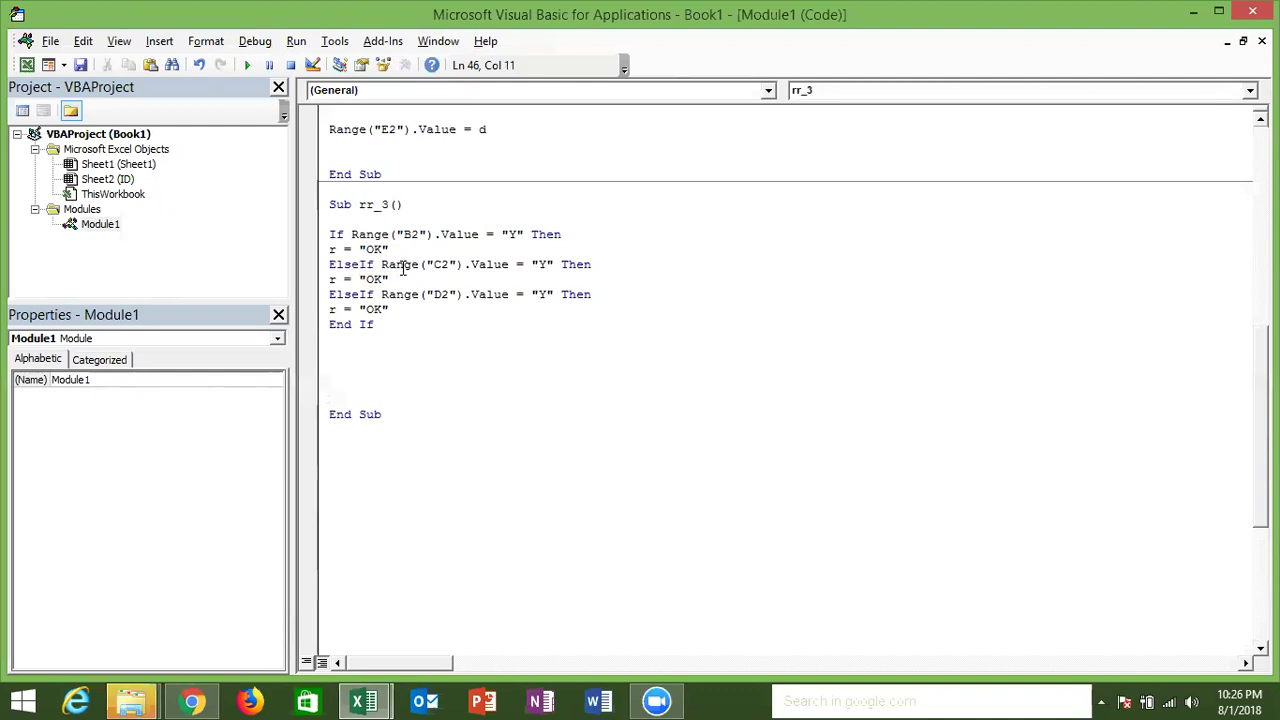
click(389, 281)
click(373, 309)
click(373, 328)
- In Excel, add a Sales header in I1 with 85 in I2, and INC in J1
key(alt+Tab)
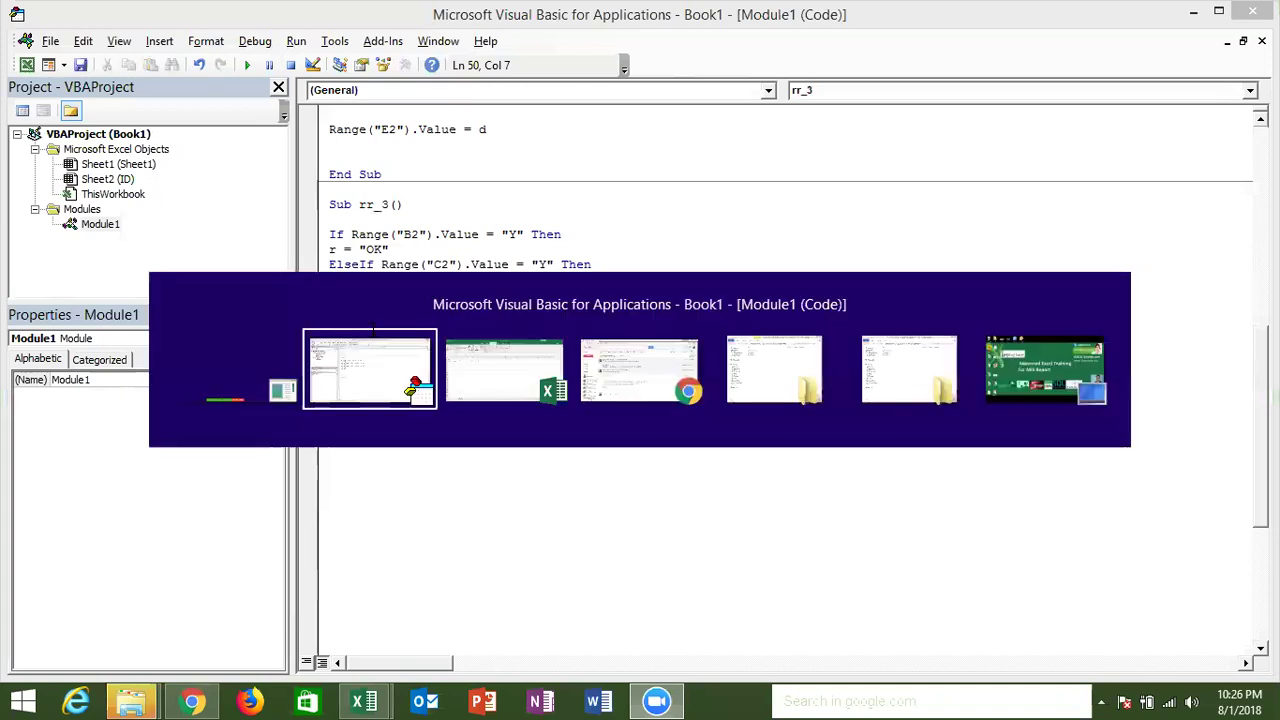
key(alt+Tab)
key(alt+Tab)
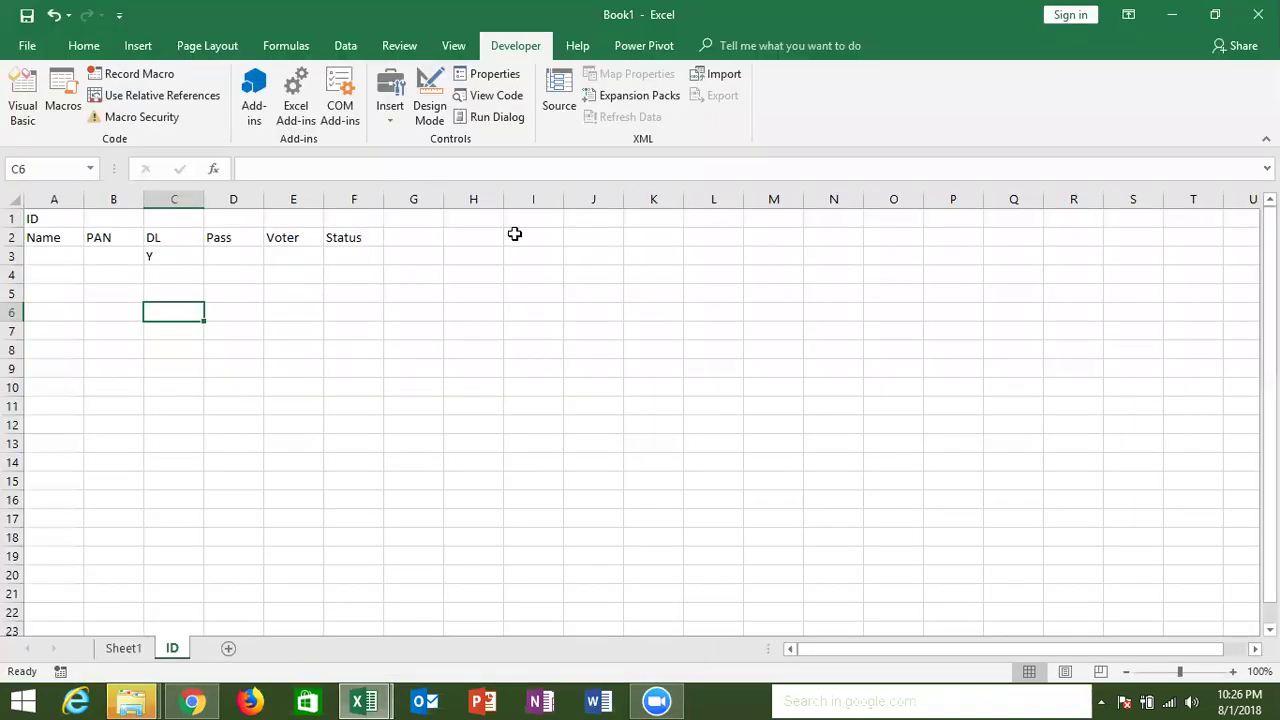
click(548, 222)
text(Sales)
key(Return)
text(85)
key(Return)
click(605, 220)
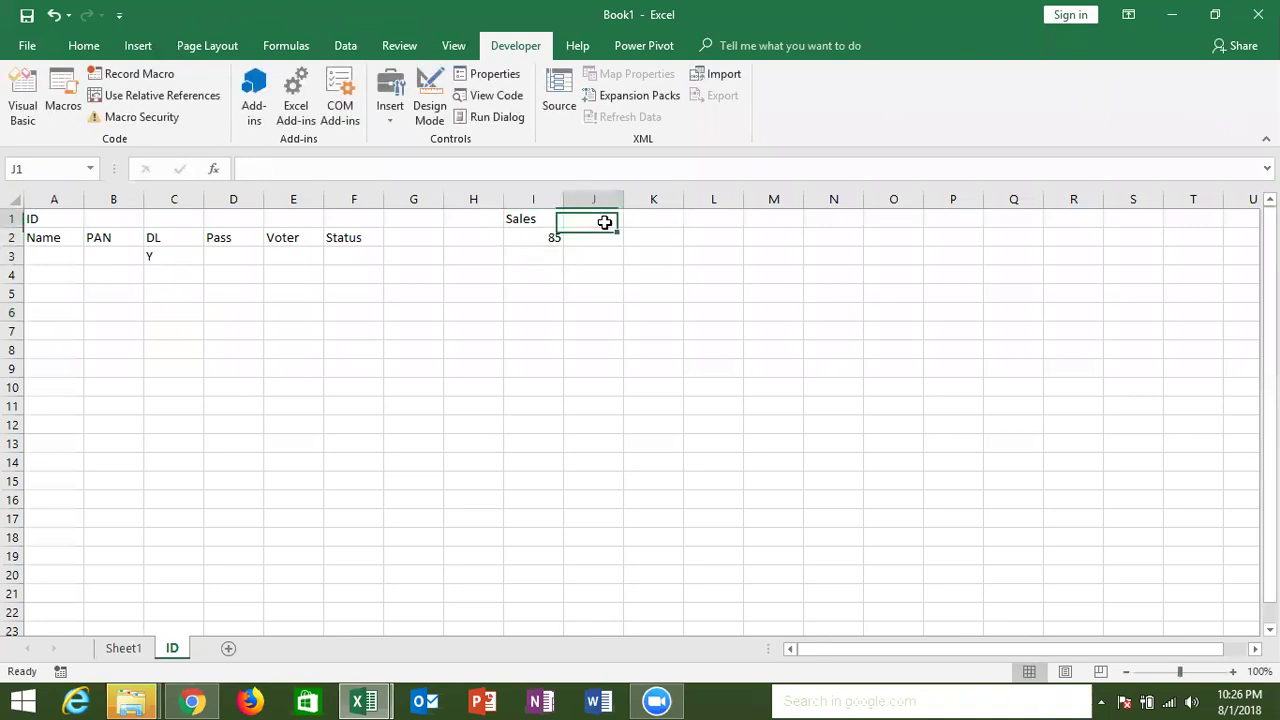
text(IN)
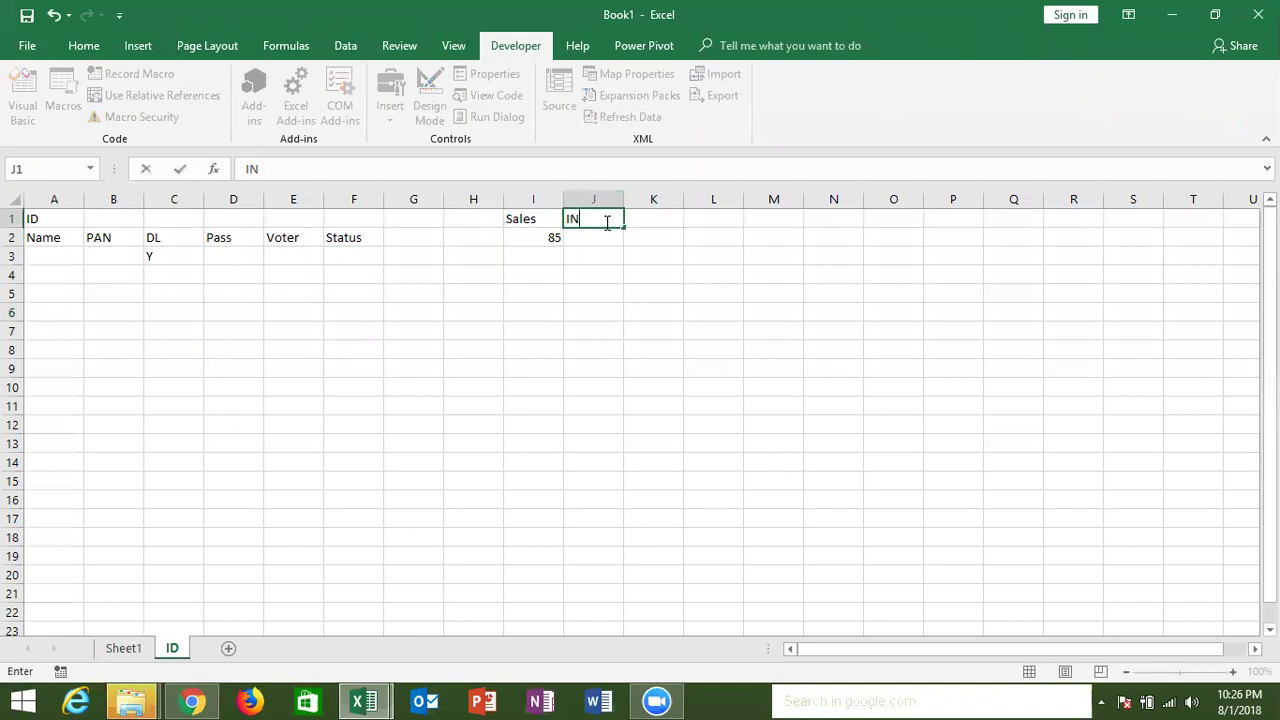
text(C)
key(Tab)
- Start the slab table at L3: 0-40 → 500 and 41-80 → 1000
click(730, 253)
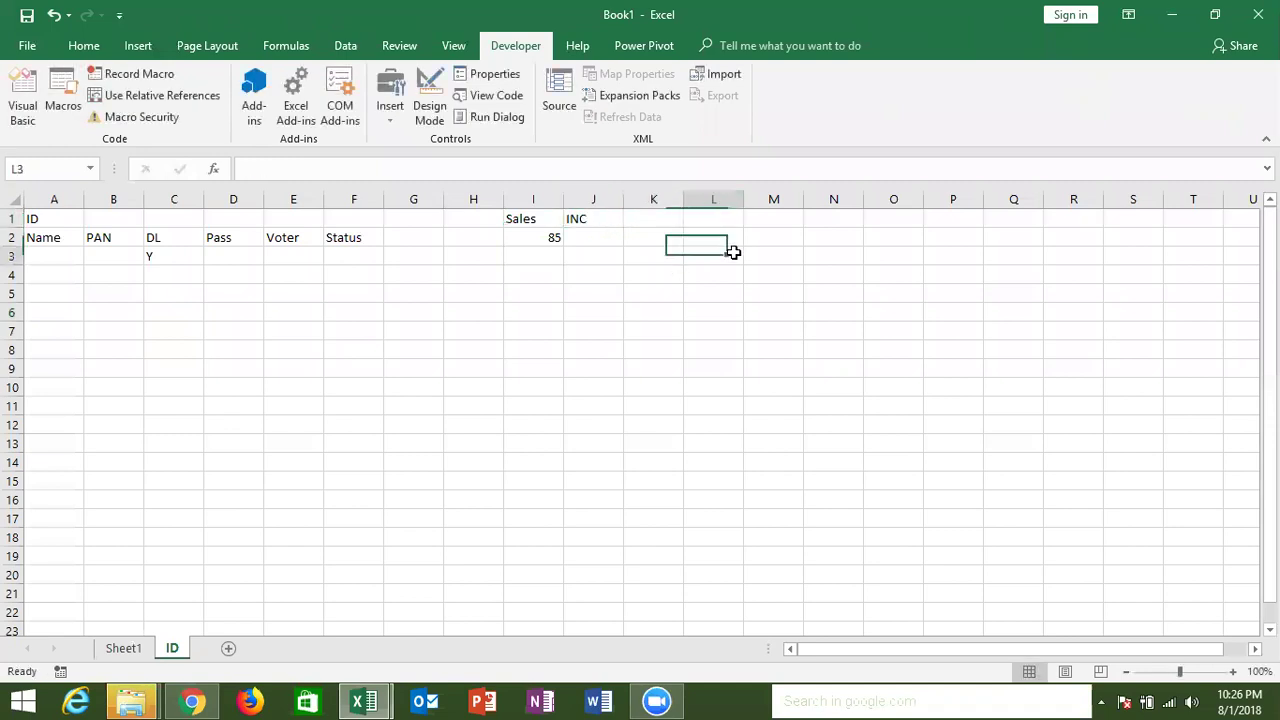
text(0-40)
key(Tab)
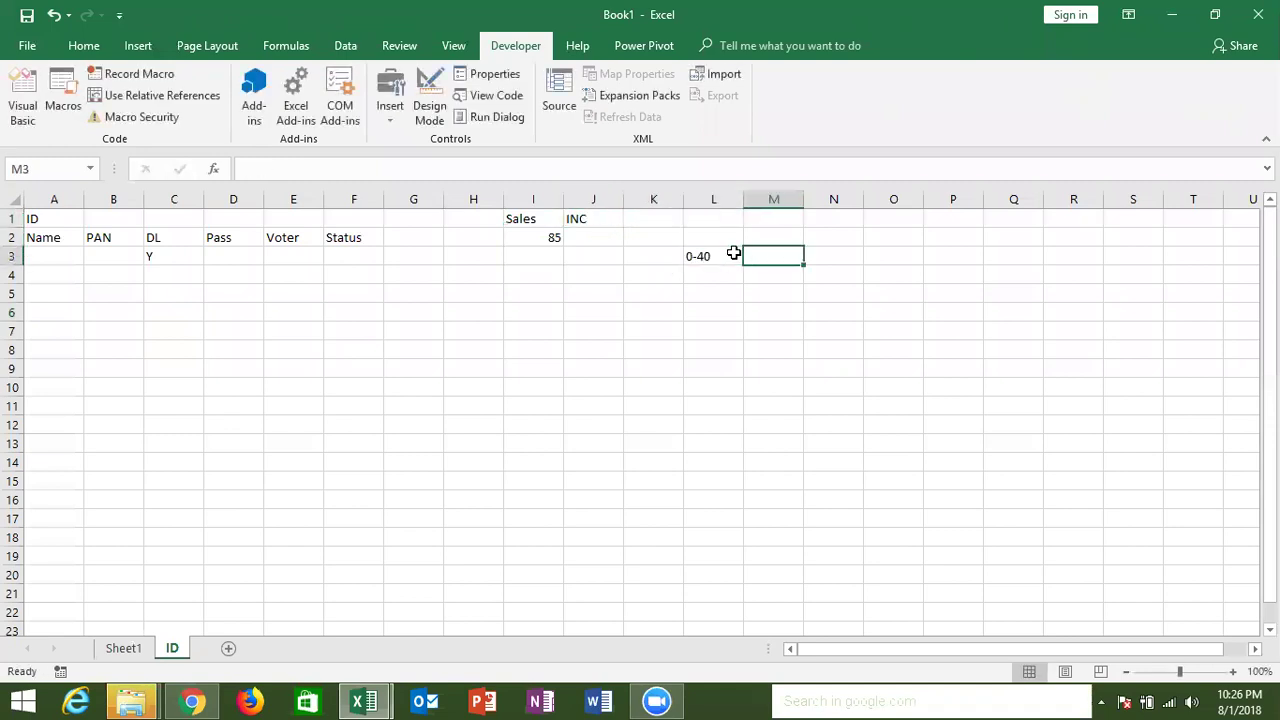
text(5000)
key(BackSpace)
key(Return)
text(41-)
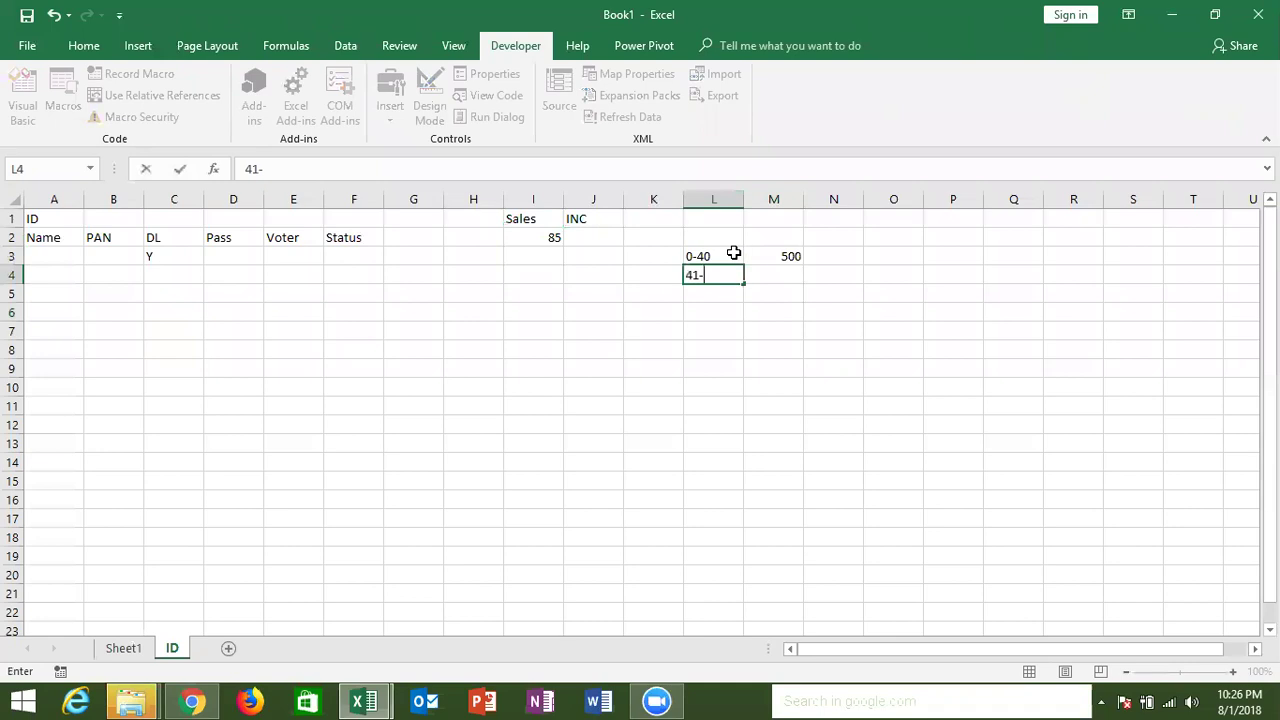
text(80)
key(Tab)
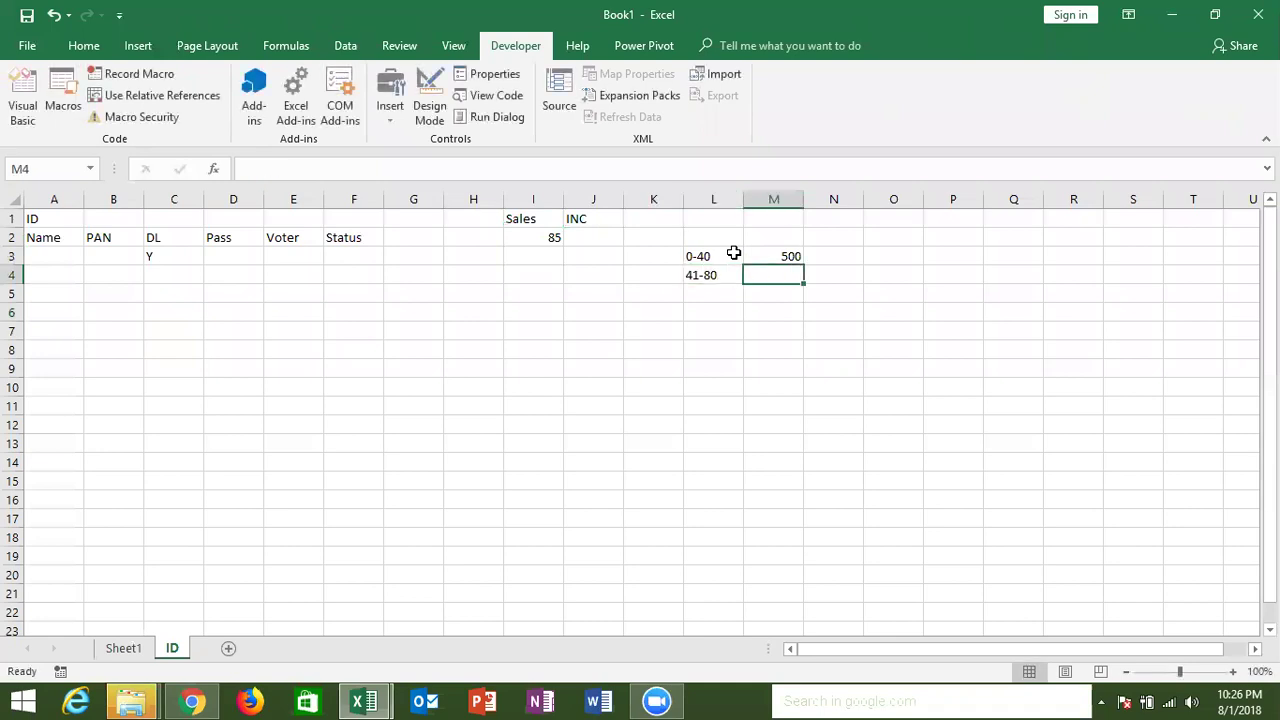
text(1000)
key(Return)
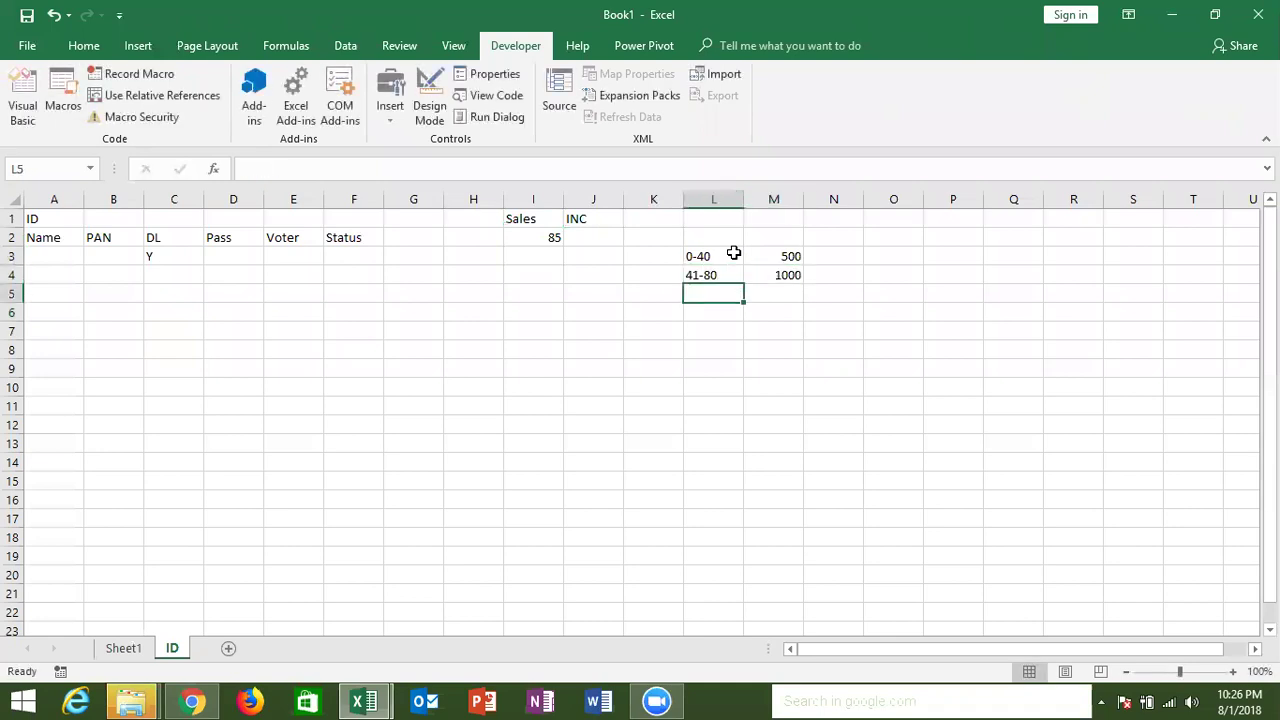
- Finish the table with 81-100 → 2000 and >100 → 5000
text(81-100)
key(Tab)
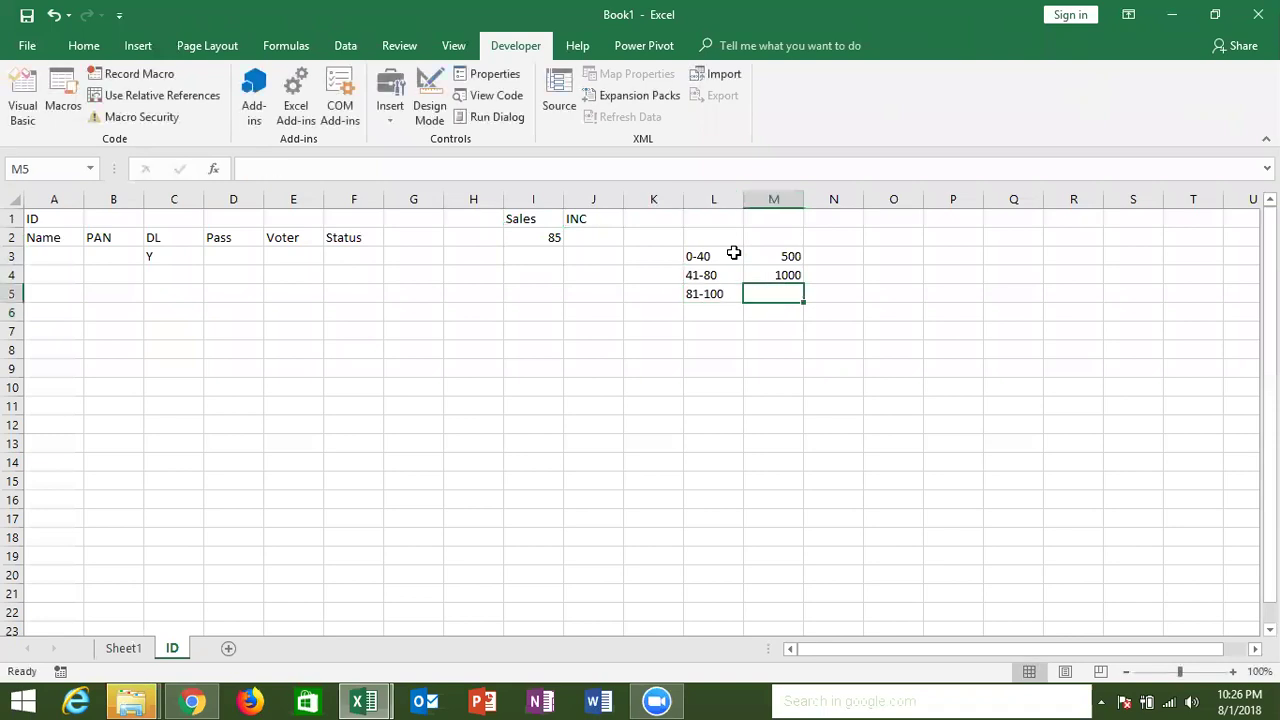
text(2000)
key(Return)
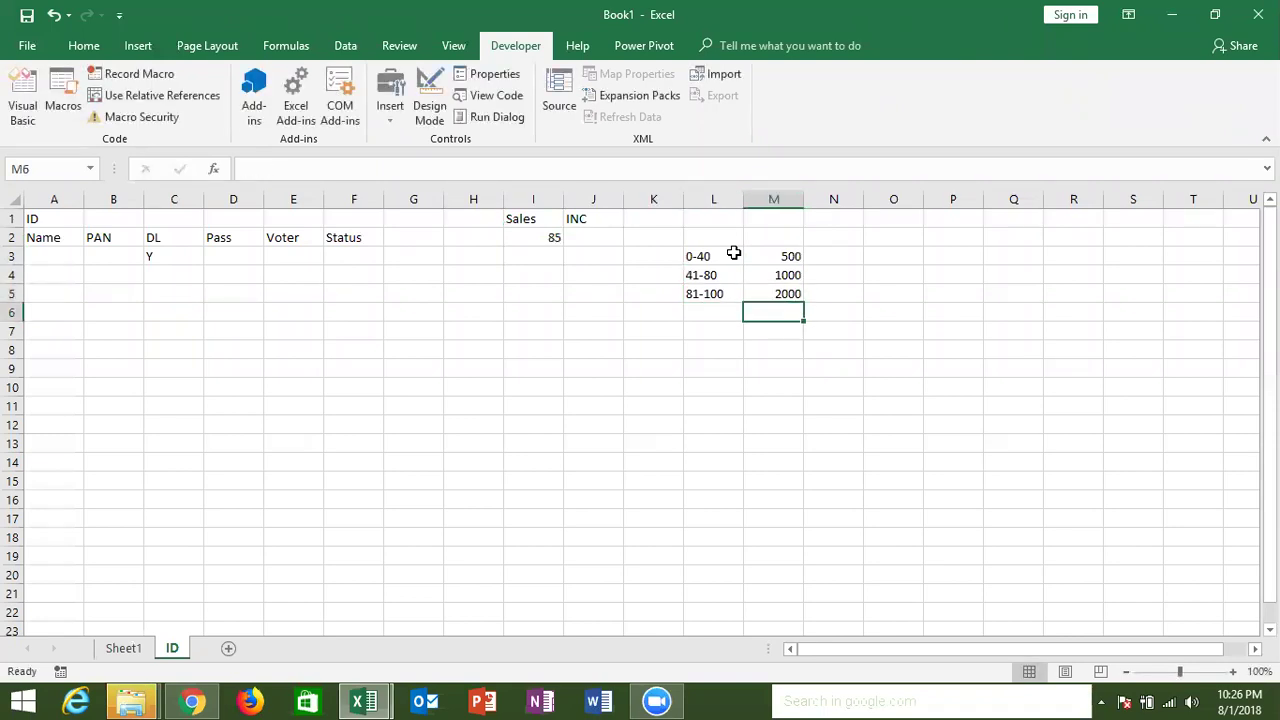
text(>100)
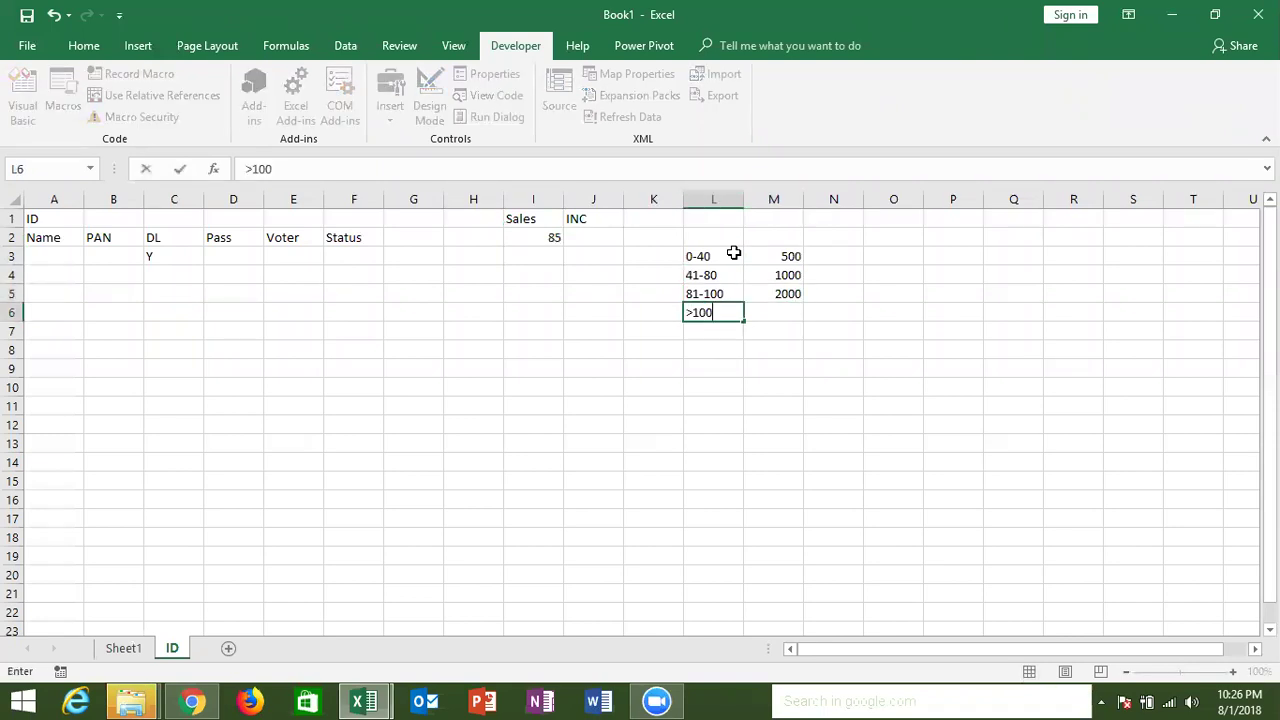
key(Tab)
text(5000)
key(Return)
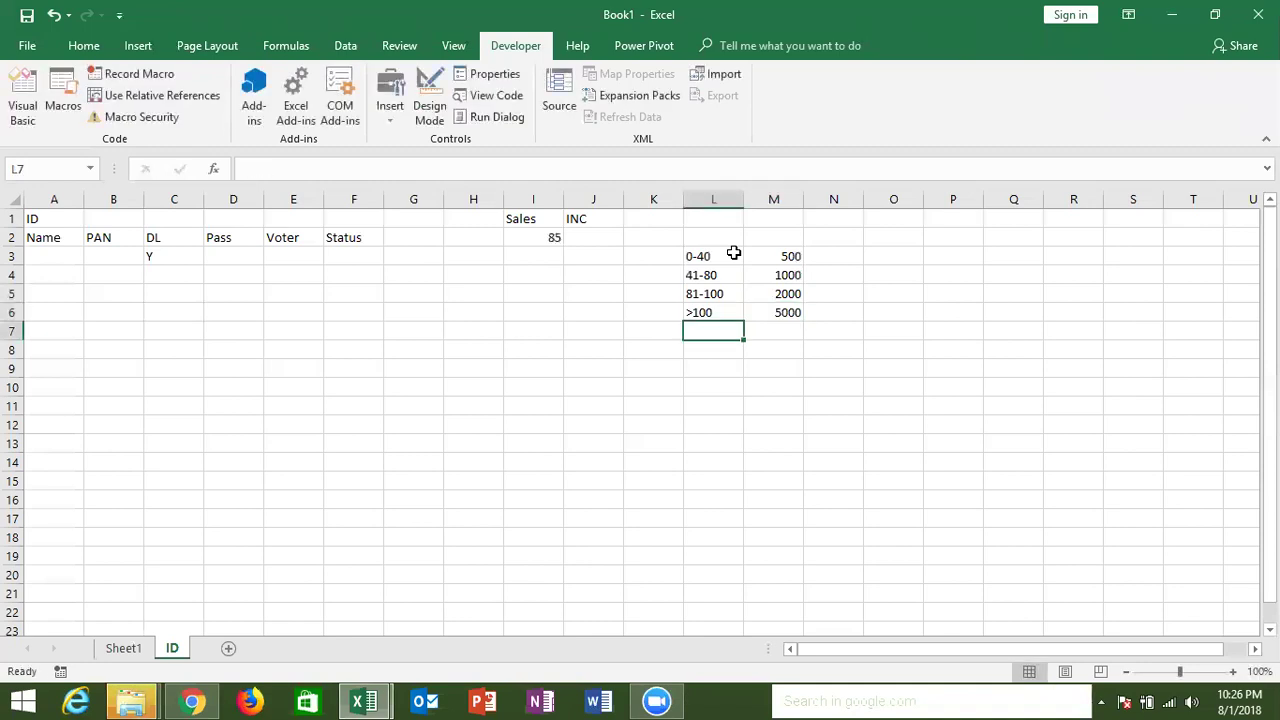
key(alt+F11)
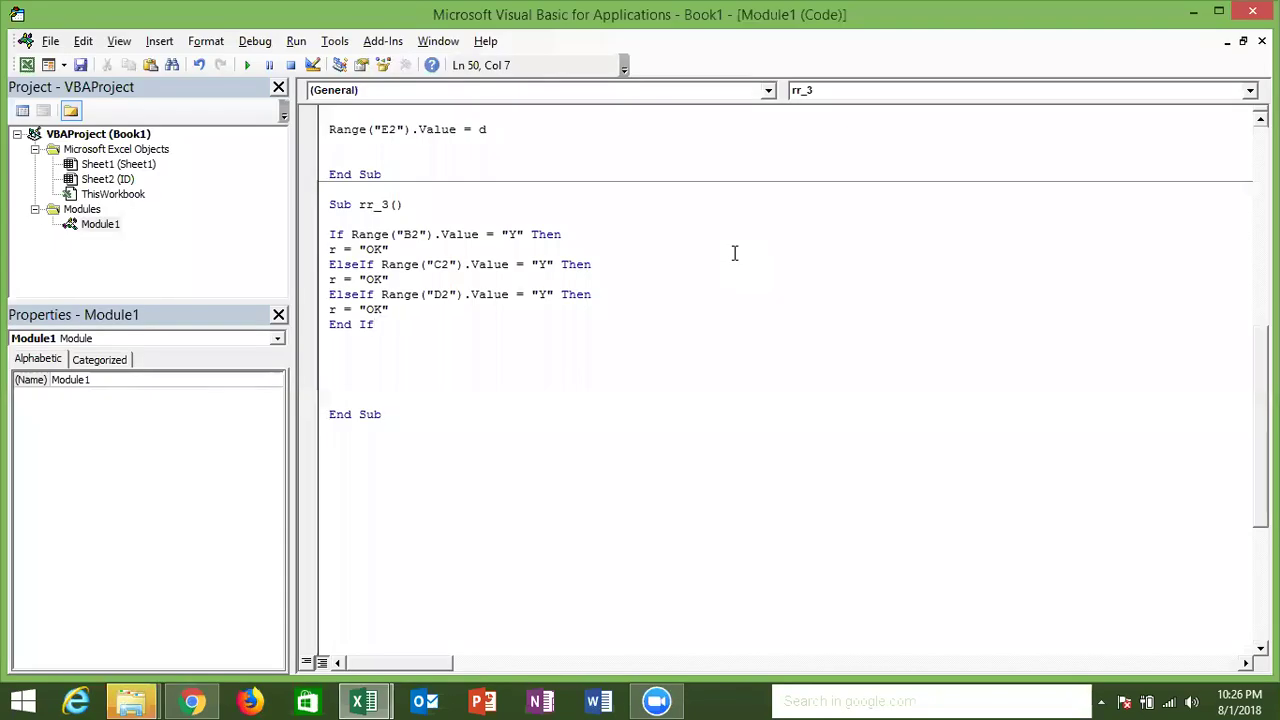
- Below rr_3, create Sub rr_4() declaring Dim r, d As Long
key(Down)
key(Down)
key(Down)
key(Down)
key(Up)
text(sub rr_)
text(4())
key(Return)
text(dim )
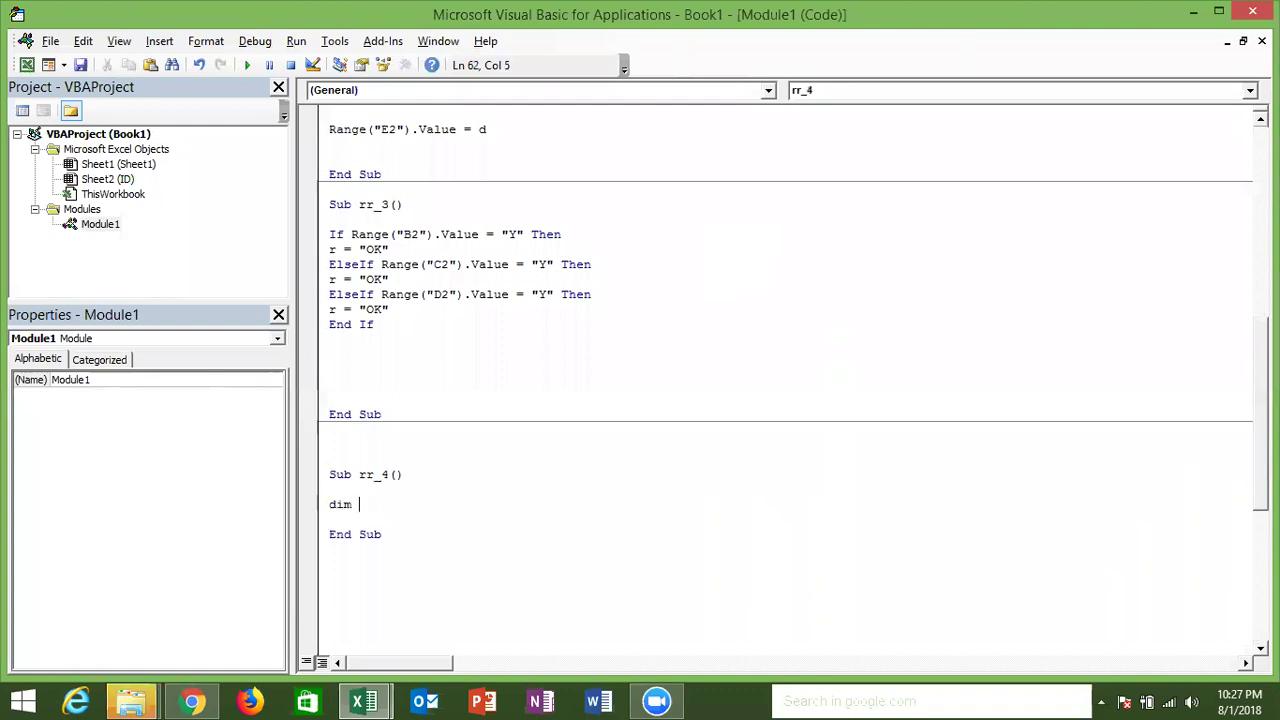
text(r)
text(,d as )
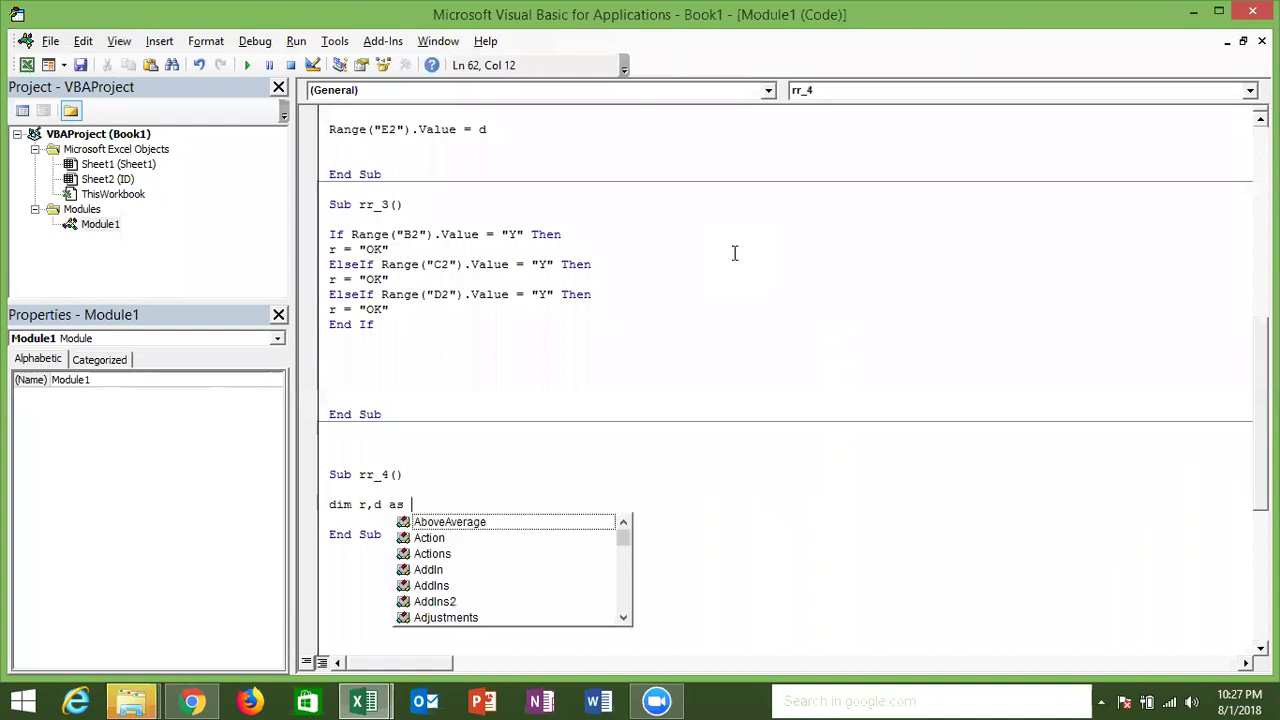
text(long)
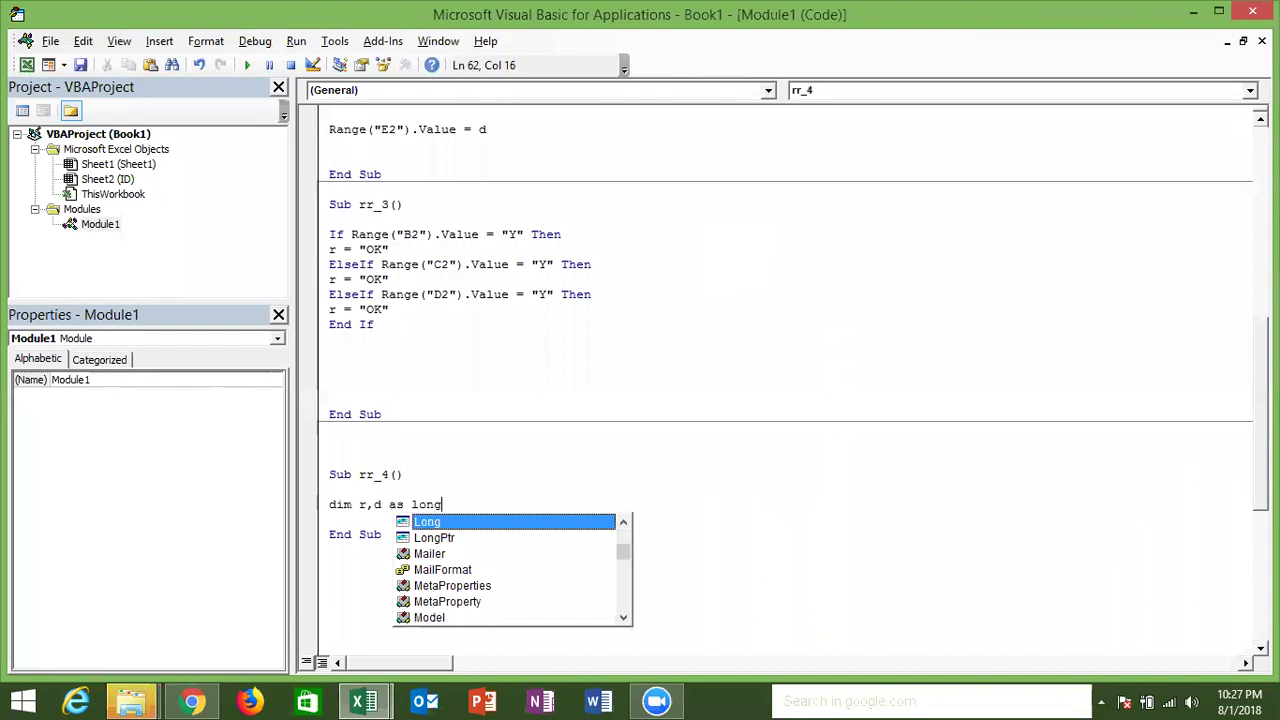
key(Tab)
key(Return)
key(Return)
- Add r = Range("i2").Value and begin If r <= 40 Then
text(r=range()
key(alt+F11)
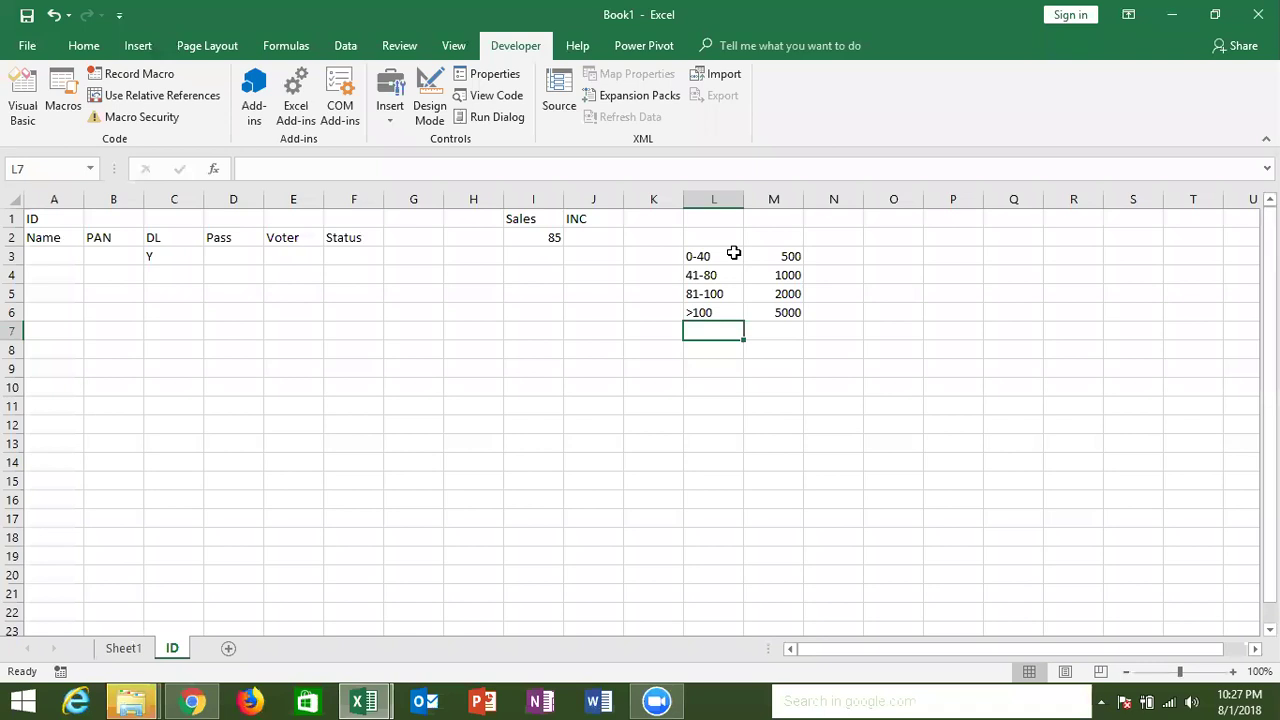
key(alt+F11)
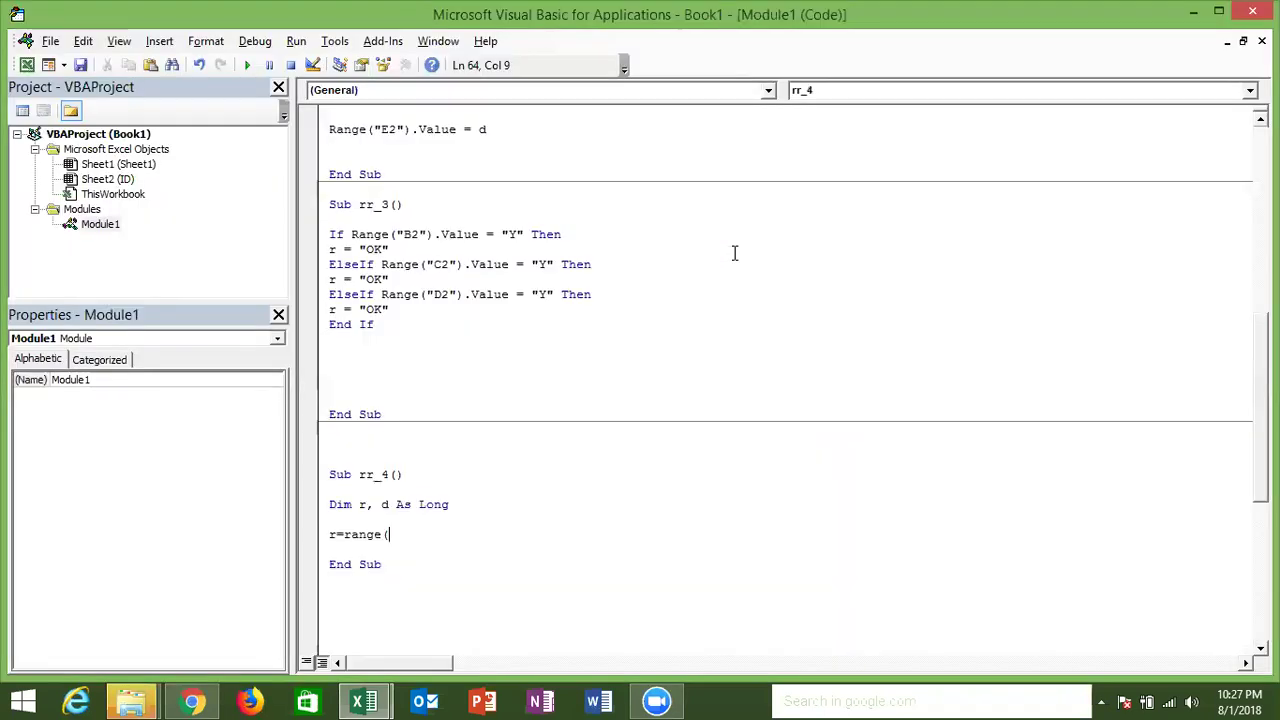
text("i2"),v)
key(BackSpace)
key(BackSpace)
text(.v)
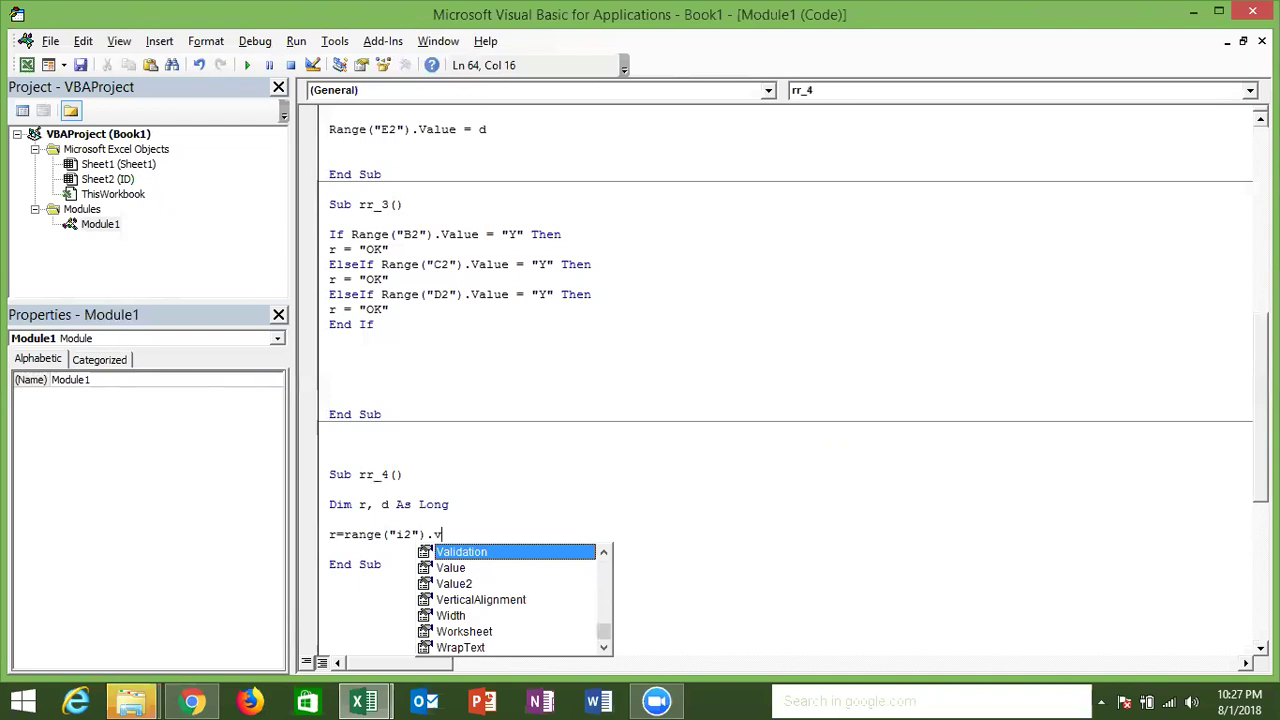
key(Down)
key(Tab)
key(Return)
key(Return)
key(Return)
key(Return)
key(Up)
text(if )
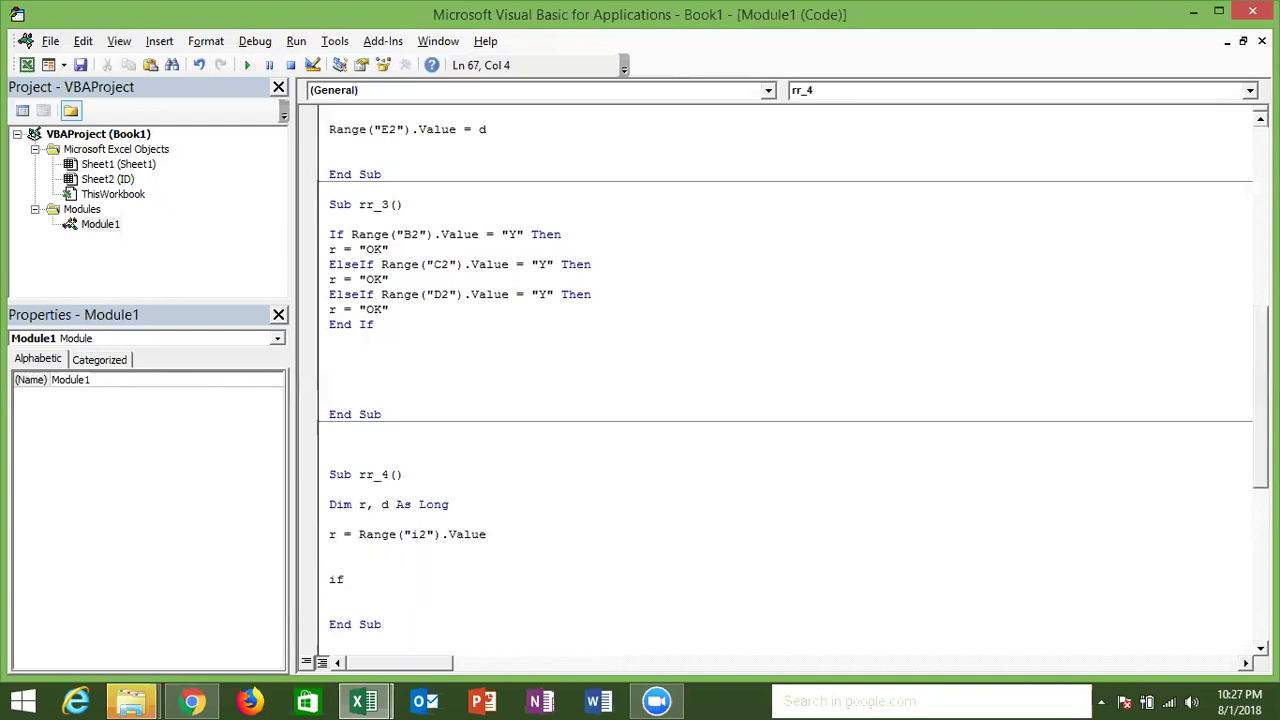
text(r )
text(<= 40 then)
- Under If r <= 40 Then, set d = 500
key(Return)
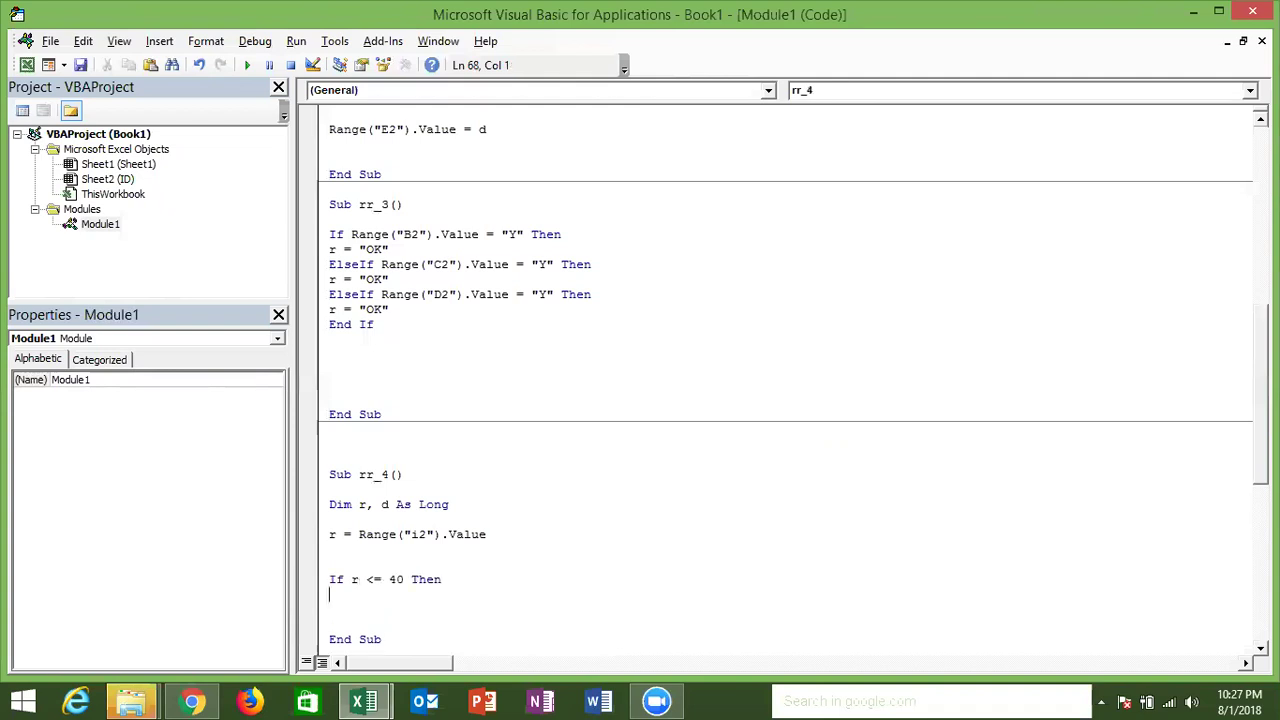
scroll(785, 380, down, 1)
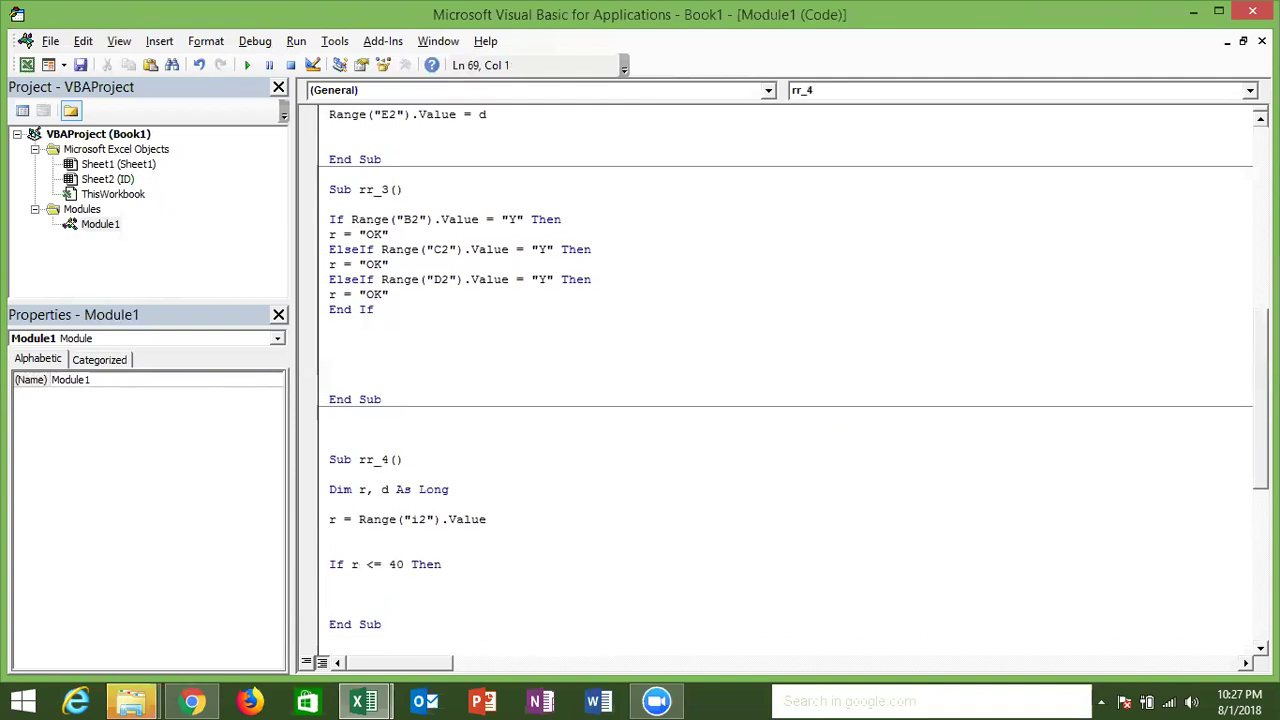
text(f=)
key(BackSpace)
key(BackSpace)
text(d = 500)
key(Return)
- Add ElseIf r <= 80 Then with d = 1000, fixing the misspelled Then
text(else)
key(Return)
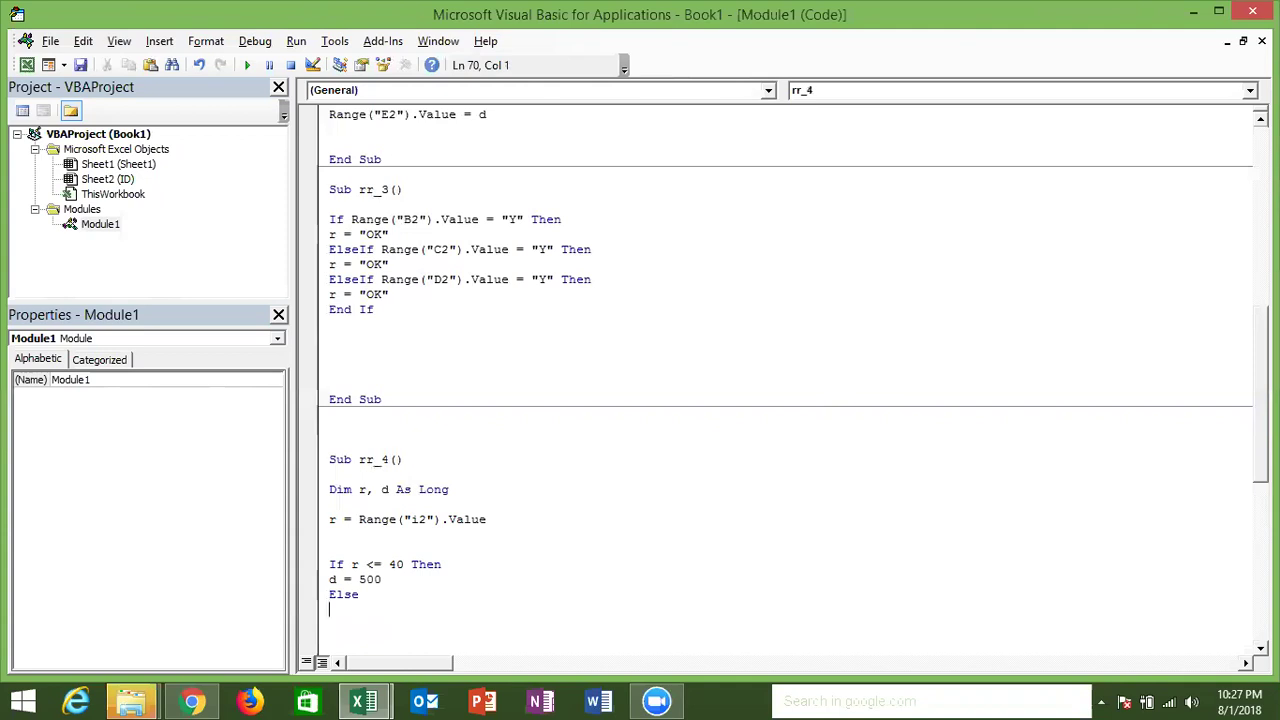
key(BackSpace)
text(if )
text(r<=)
text(80)
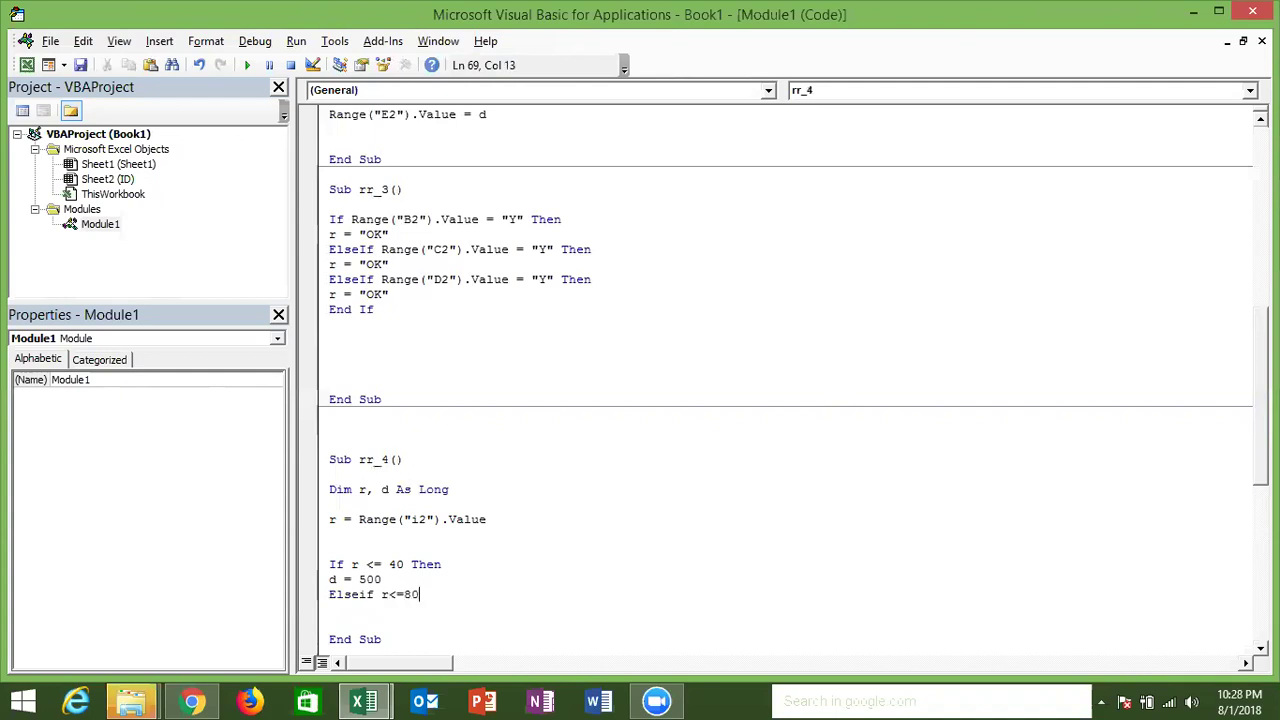
text( thne)
click(733, 253)
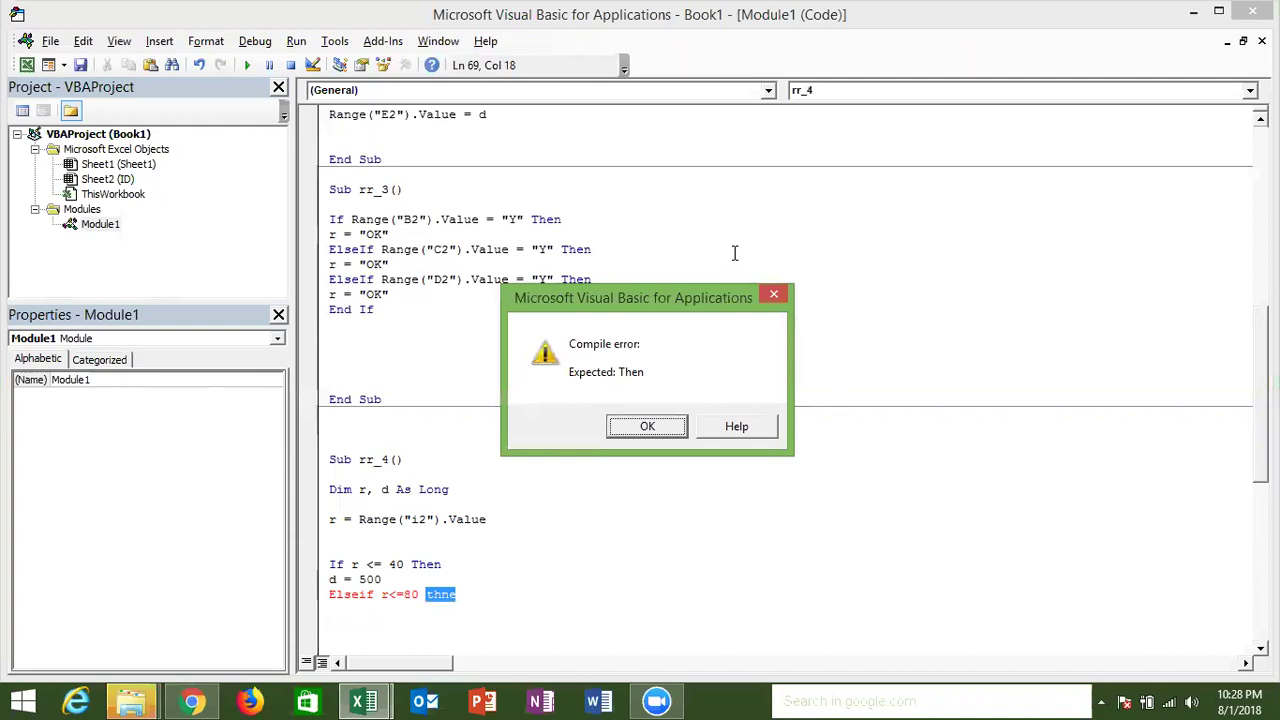
key(Return)
key(BackSpace)
text(Then)
key(Return)
text(d=)
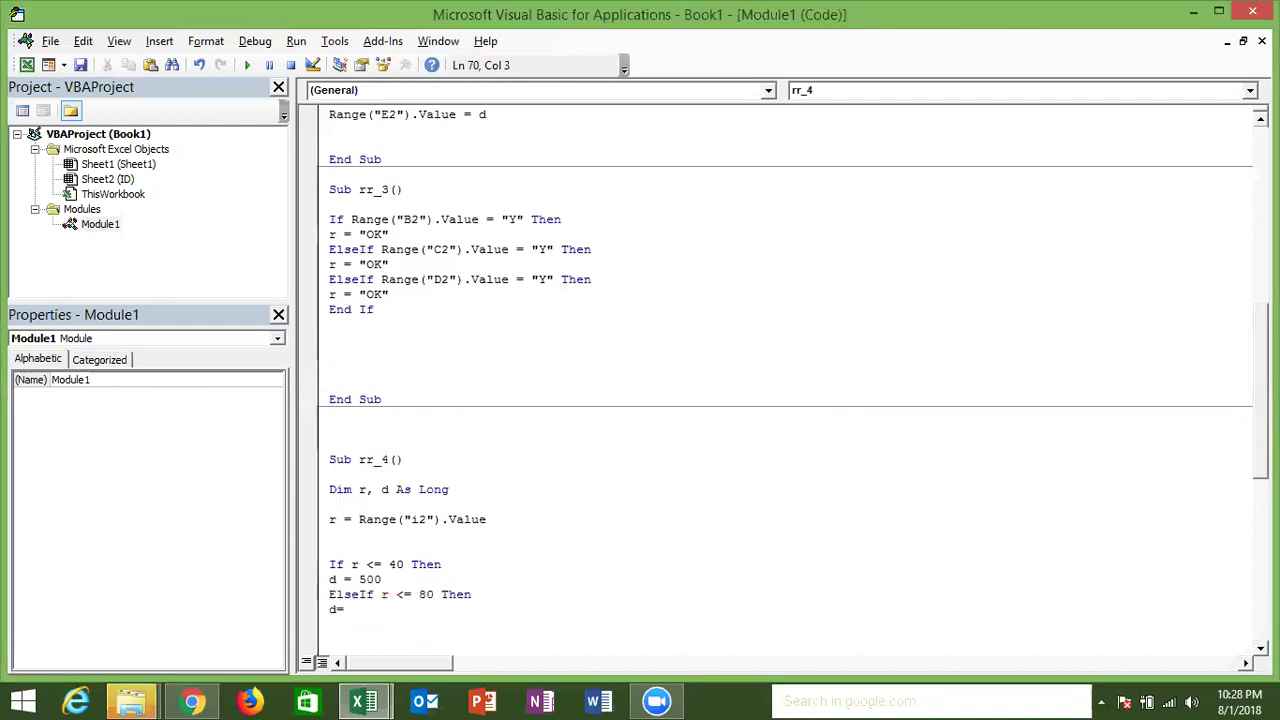
text(10)
key(BackSpace)
key(BackSpace)
text(1000)
key(Return)
- Add ElseIf r <= 100 Then with d = 2000
text(es)
key(BackSpace)
text(lseif r)
text(<=)
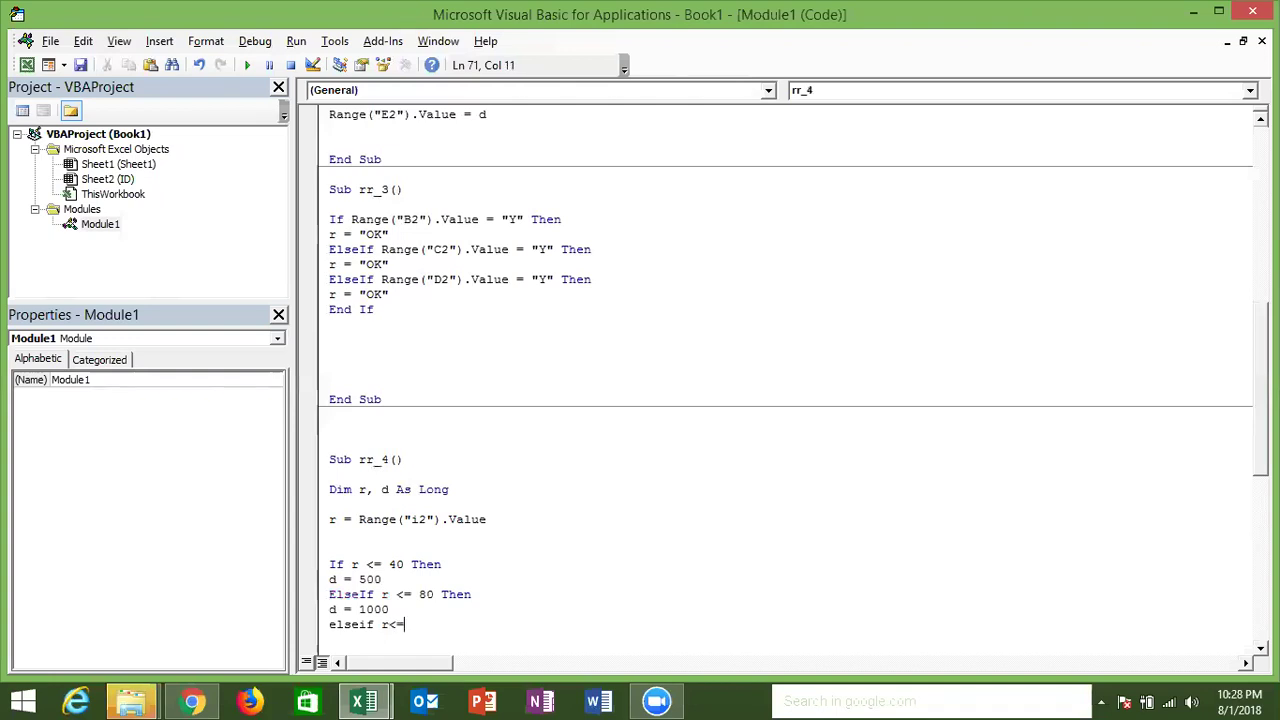
text(8)
text(00 then)
key(Return)
text(d = )
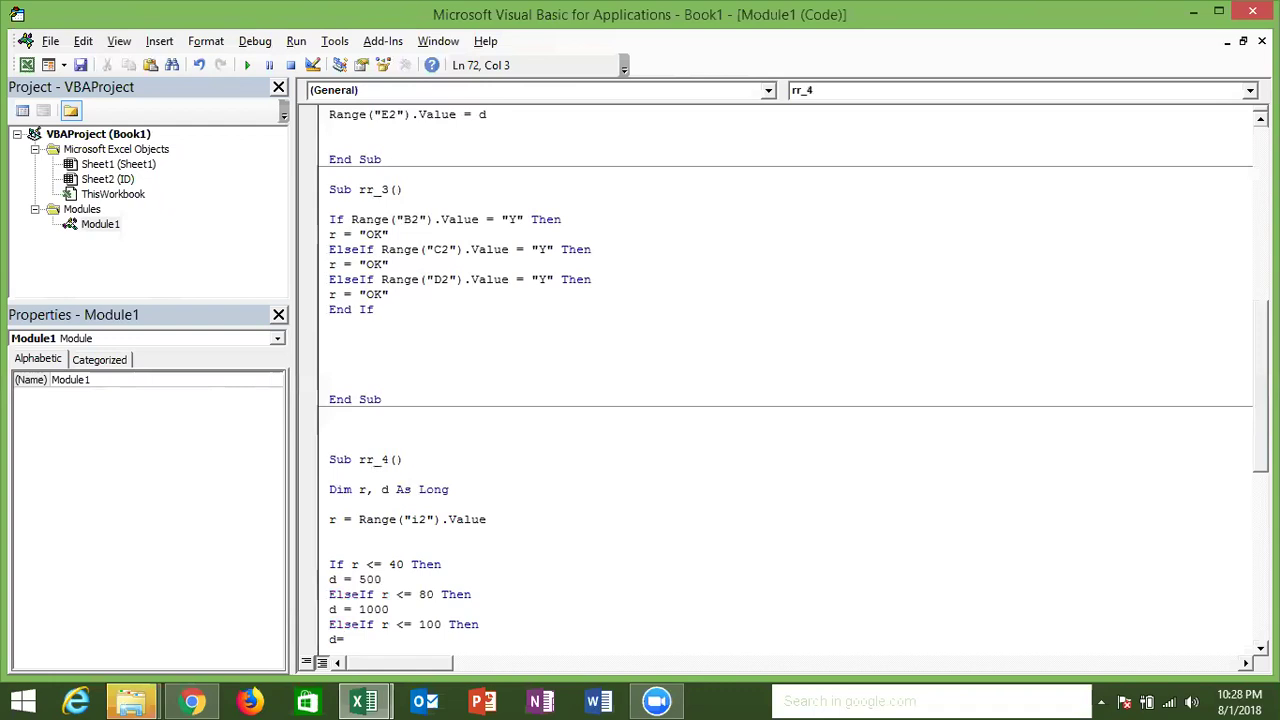
text(2000)
key(Return)
- Add the Else branch setting d = 5000, correcting the misspelled Else
text(esle)
key(Return)
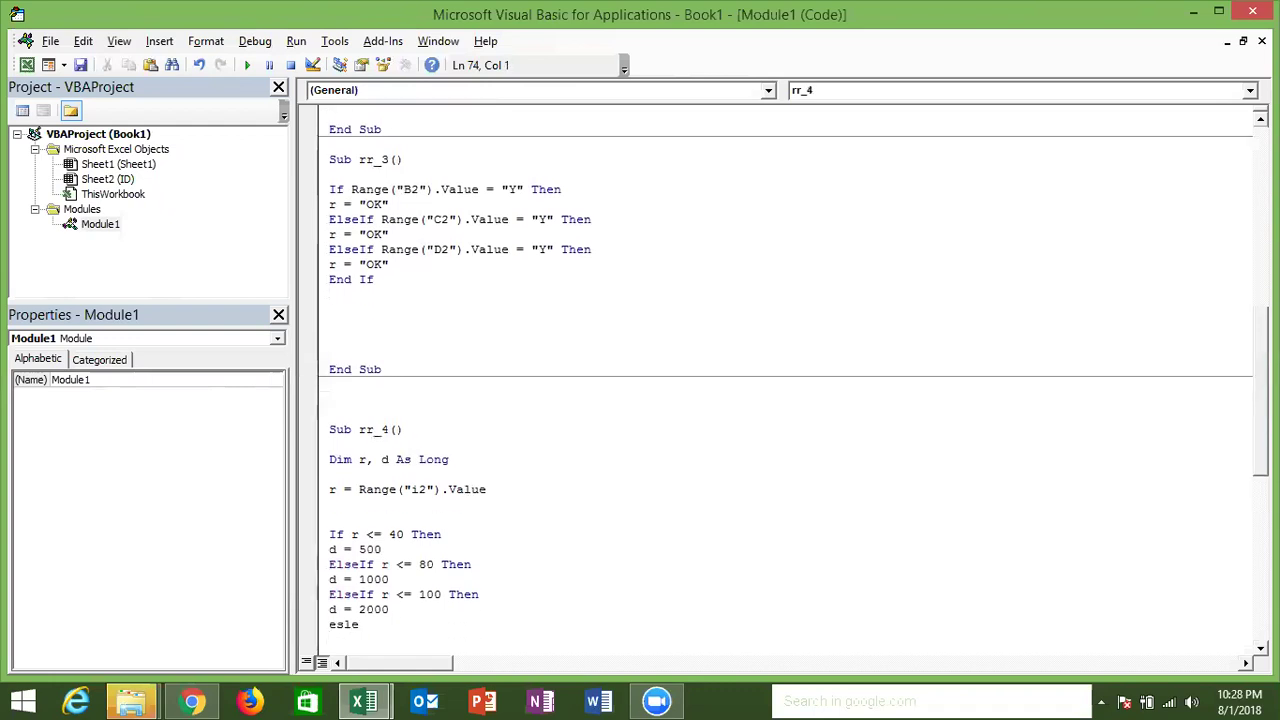
key(BackSpace)
key(BackSpace)
key(BackSpace)
key(BackSpace)
text(lse)
key(Return)
text(d=5000)
key(Return)
- Close the incentive If block with End If, followed by blank lines
text(End If)
key(Return)
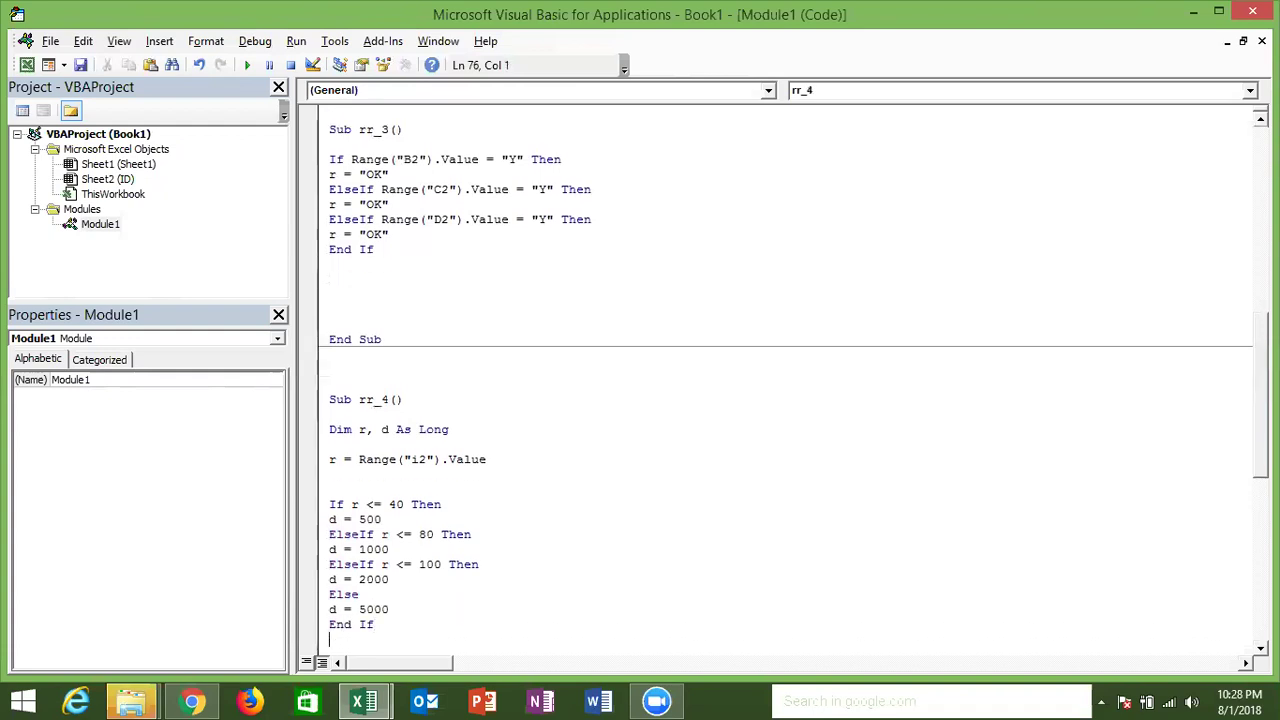
key(Return)
key(Return)
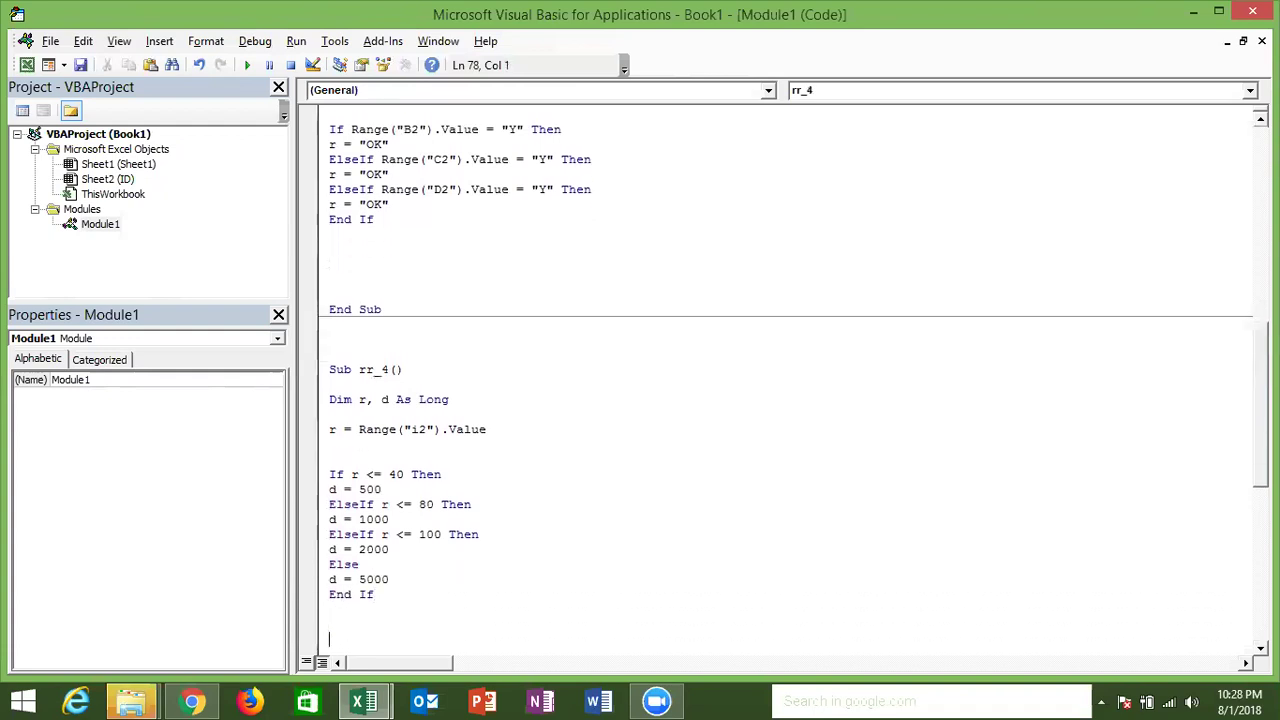
- Write Range("J2").Value = d so the incentive lands in J2 before End Sub
text(range)
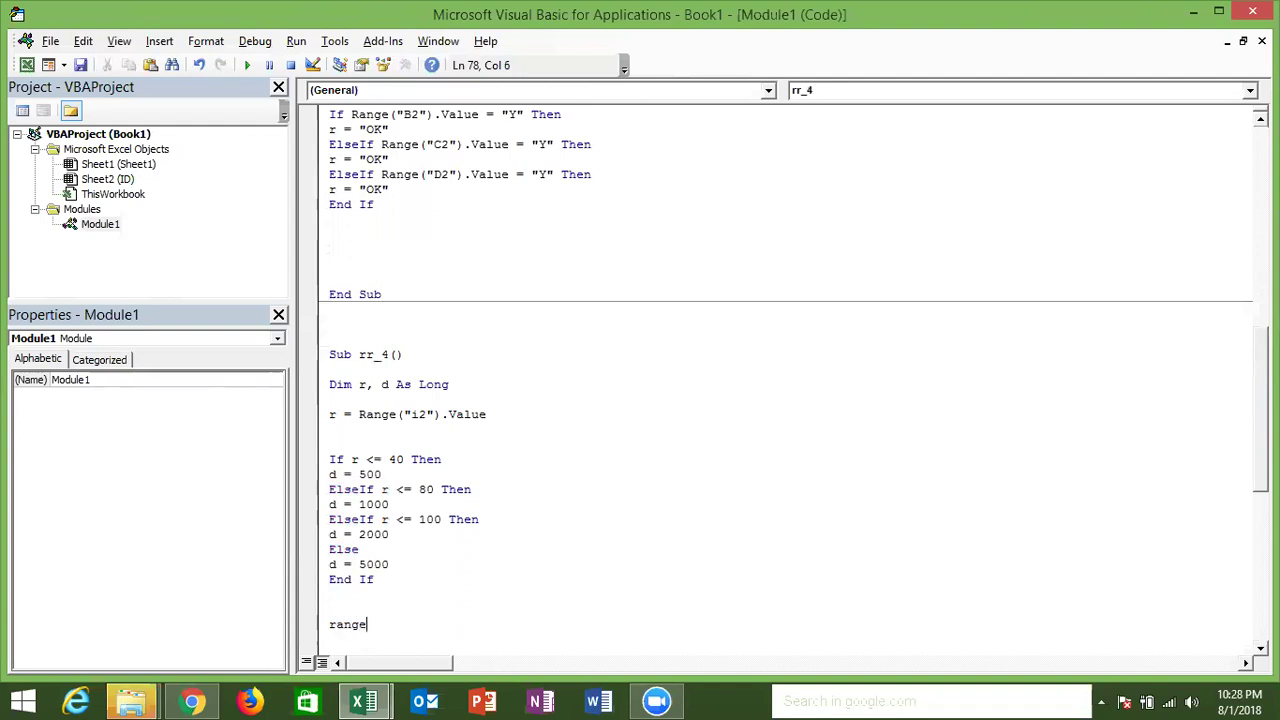
text(()
text(")
text(J)
text(2)
key(BackSpace)
text(2)
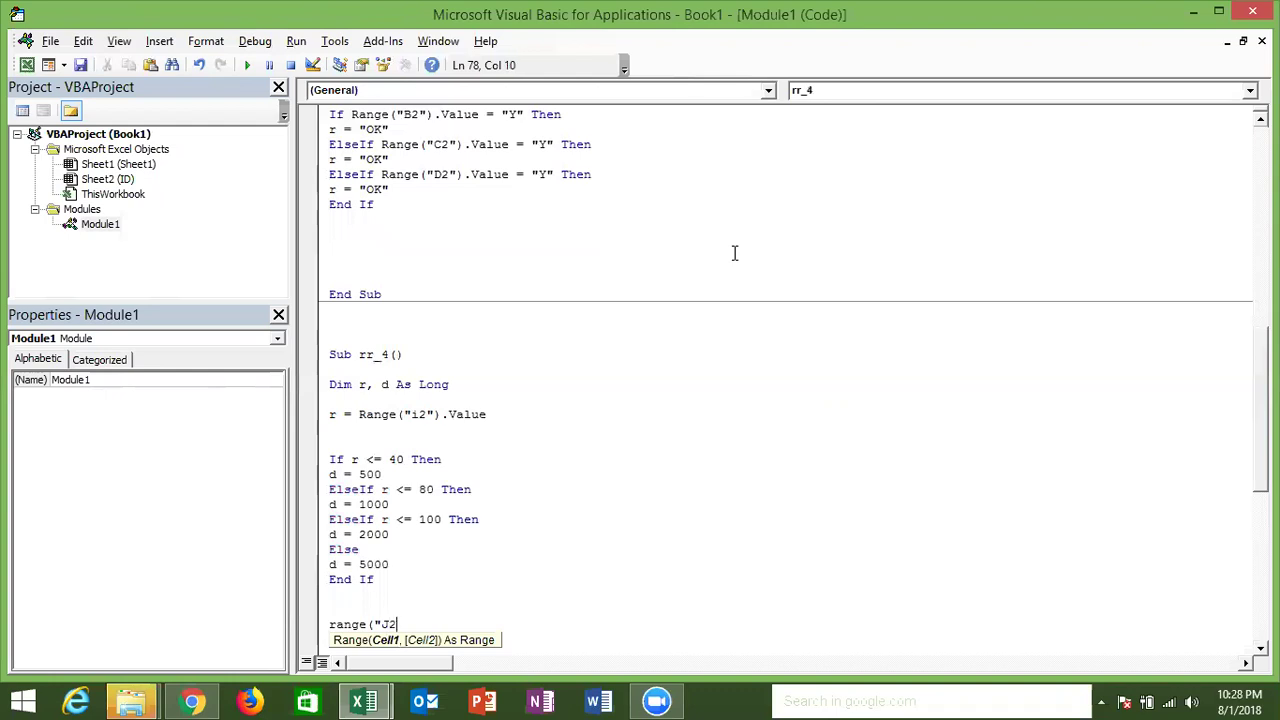
text().)
key(Left)
key(Left)
key(Right)
key(Right)
key(Right)
key(BackSpace)
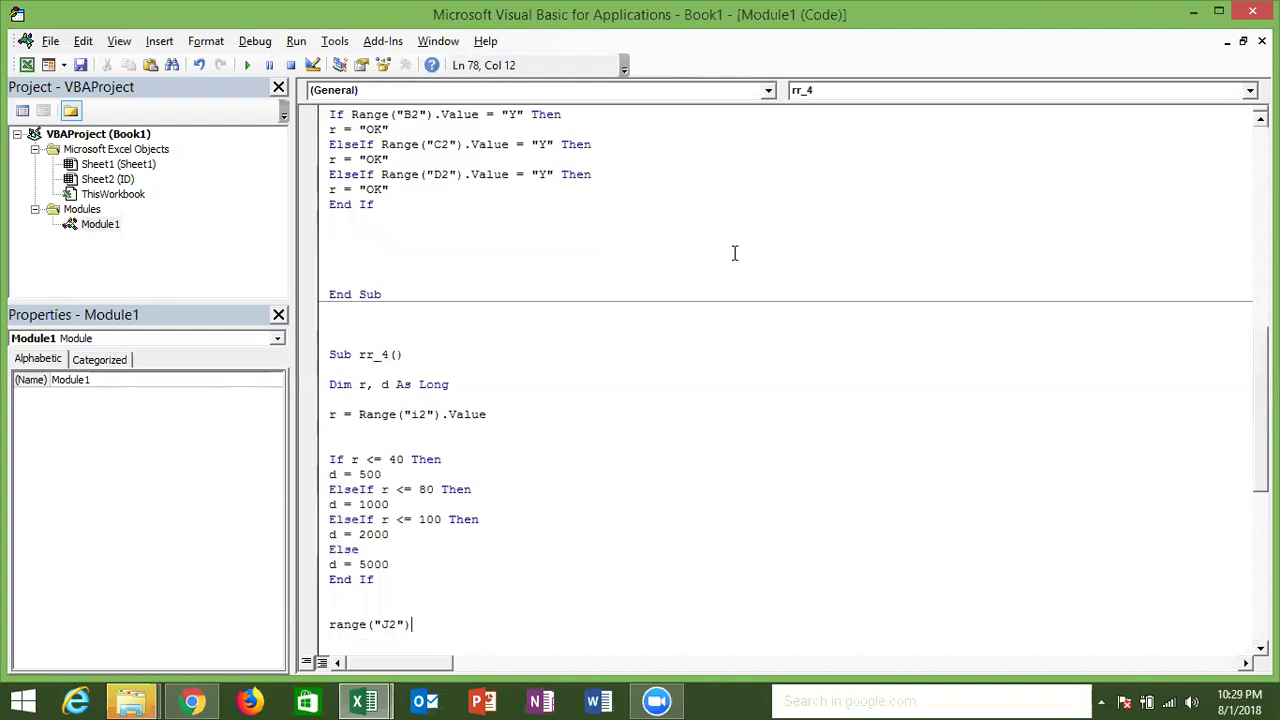
text(.v)
key(Tab)
text(=)
text(52)
key(BackSpace)
key(BackSpace)
text(d)
key(Return)
key(Down)
key(Down)
key(Down)
key(Down)
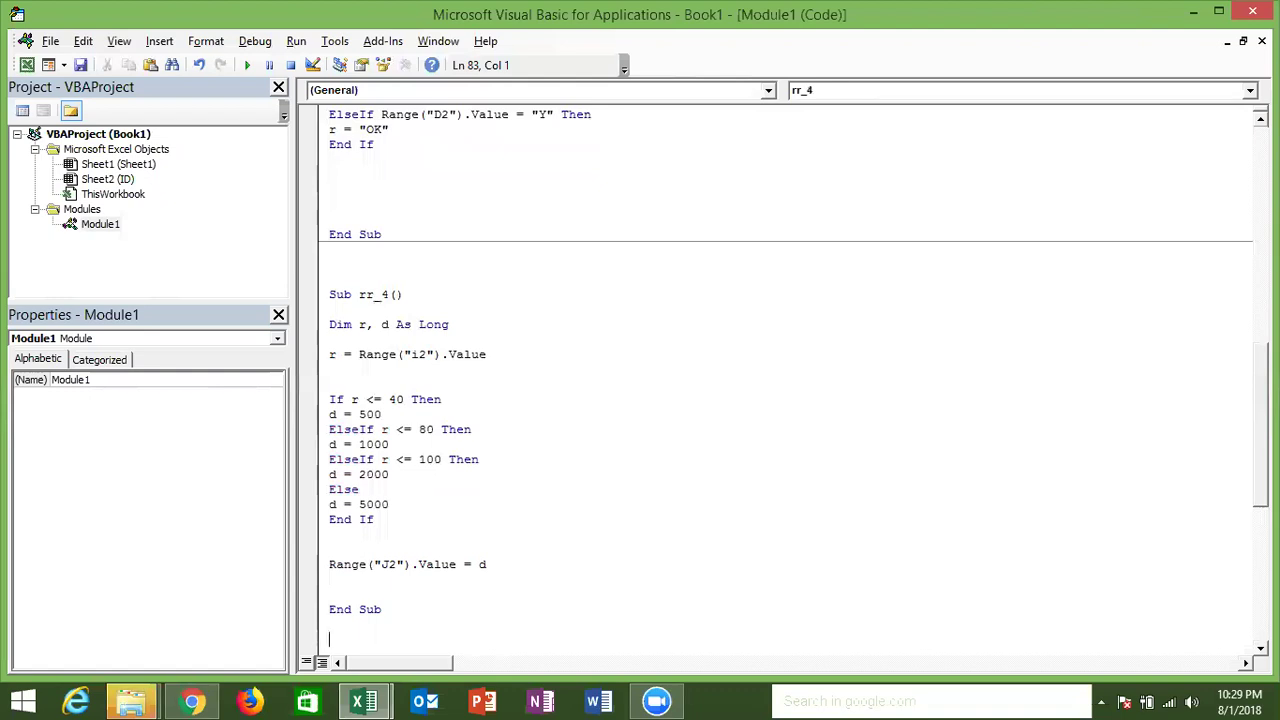
- Review rr_4's Dim and i2 lines, then move to the empty line at the module's end
click(482, 354)
click(343, 354)
click(498, 589)
key(ctrl+Up)
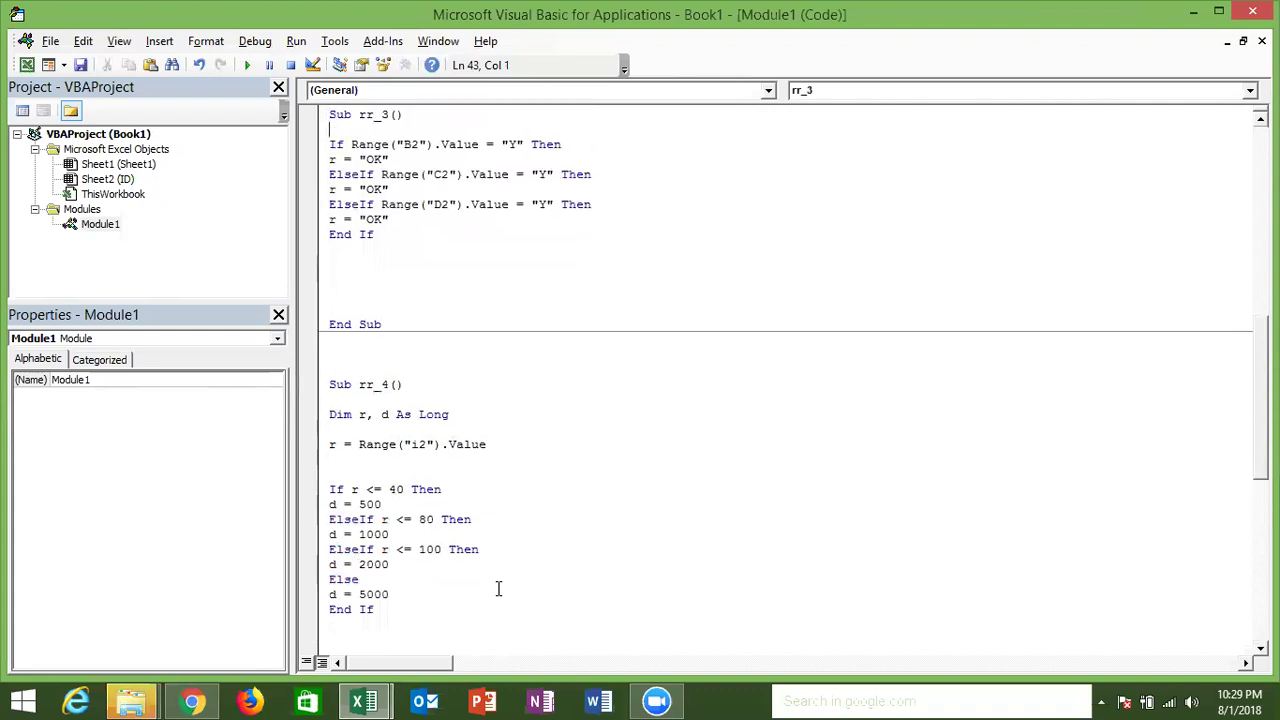
key(ctrl+Down)
key(Down)
key(Down)
key(Down)
key(Down)
key(Down)
key(Down)
key(Down)
key(Down)
key(shift+Down)
key(shift+Down)
key(shift+Down)
key(shift+Down)
key(shift+Down)
key(Down)
key(ctrl+End)
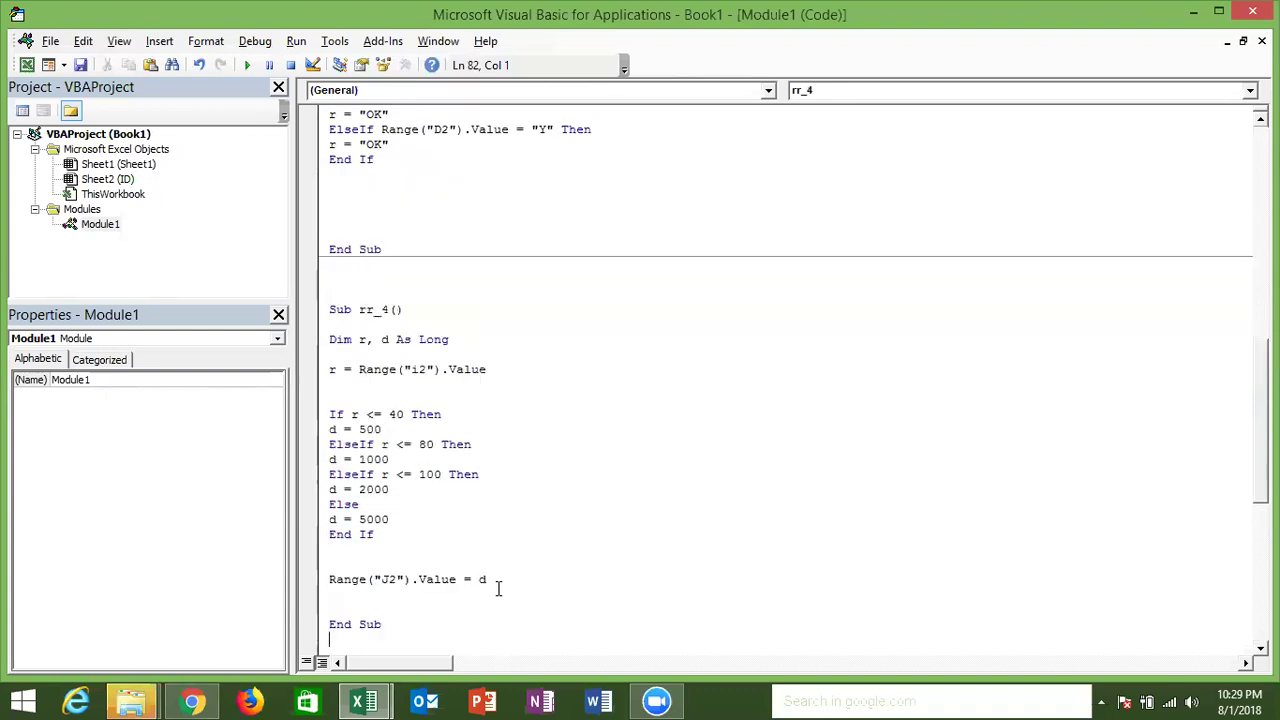
key(Up)
key(Up)
key(Up)
key(Up)
key(Up)
key(Up)
key(Up)
key(Up)
- Create a new rr_5() macro below rr_4
key(Up)
key(Up)
text(s)
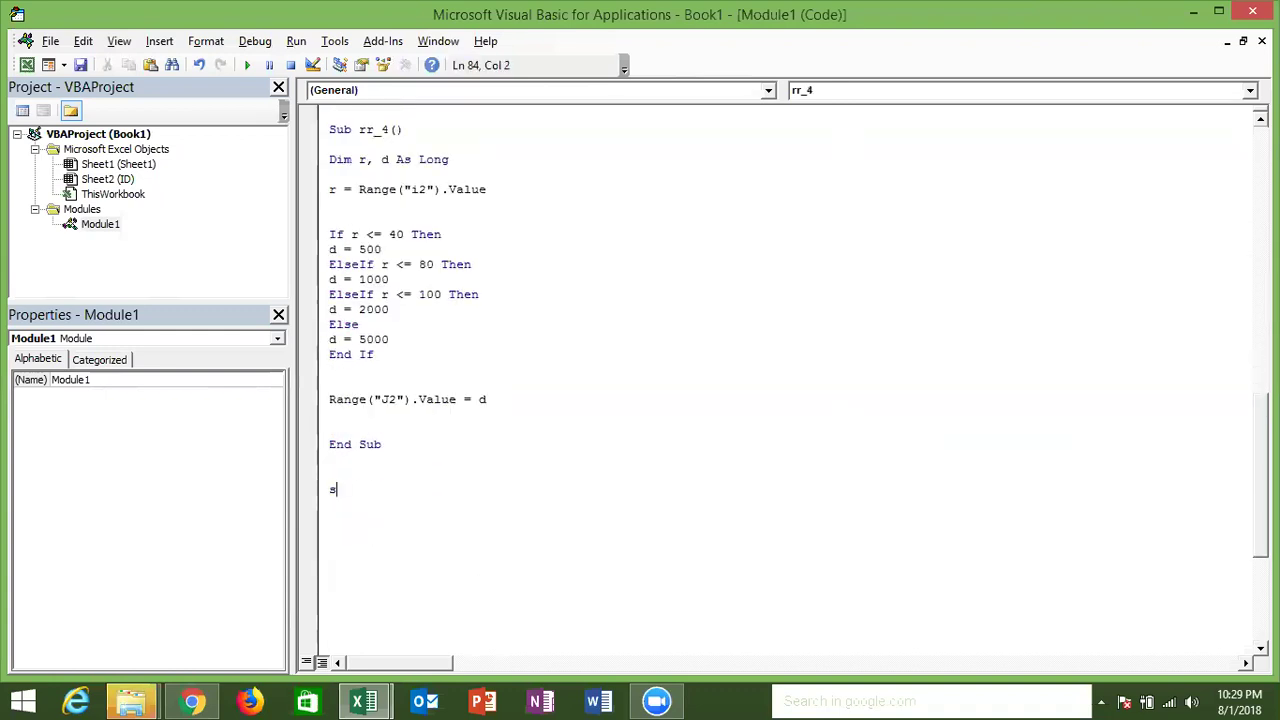
text(u)
text(b )
text(rr)
key(BackSpace)
key(BackSpace)
text(rr_)
text(5())
key(Return)
key(Return)
key(Return)
key(Up)
key(Up)
- Copy rr_4's Dim and Range("i2") lines into rr_5 and add Select Case r
click(330, 264)
key(Down)
key(Down)
key(shift+Down)
key(shift+Down)
key(shift+Down)
key(ctrl+c)
key(Right)
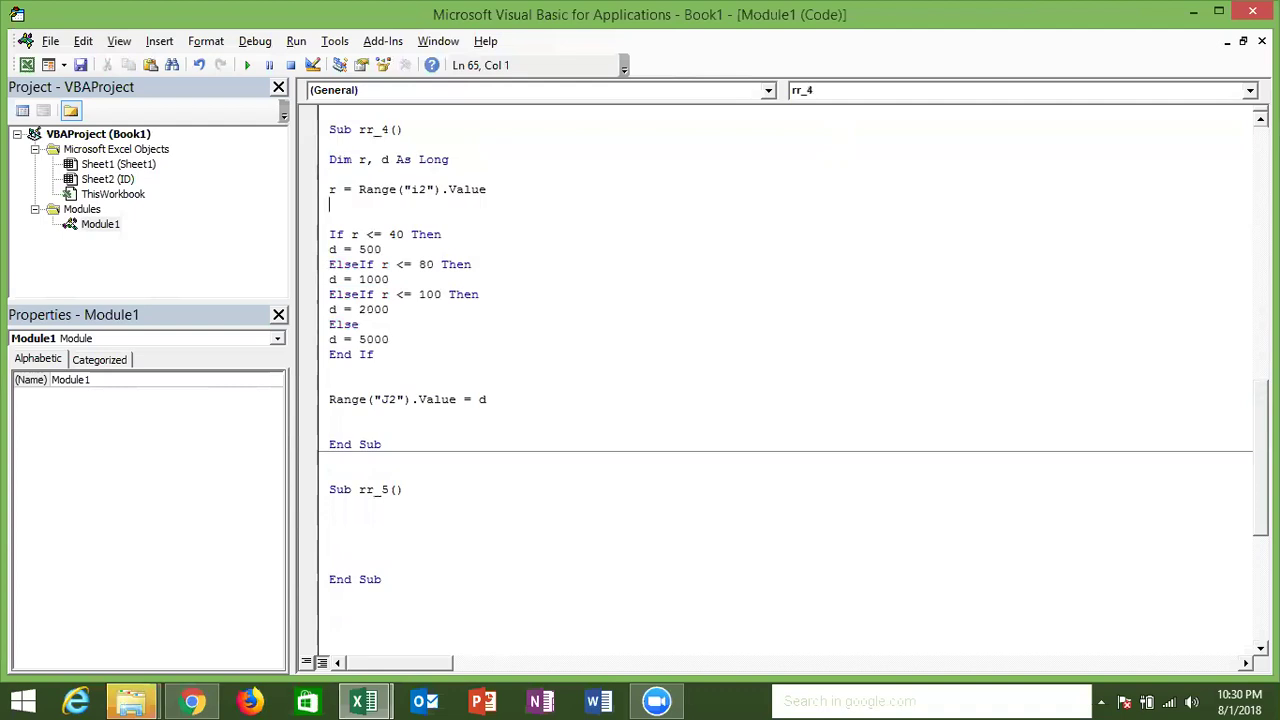
key(Down)
key(Down)
key(Down)
key(Down)
key(Down)
key(Down)
key(Down)
key(Down)
key(Down)
key(ctrl+v)
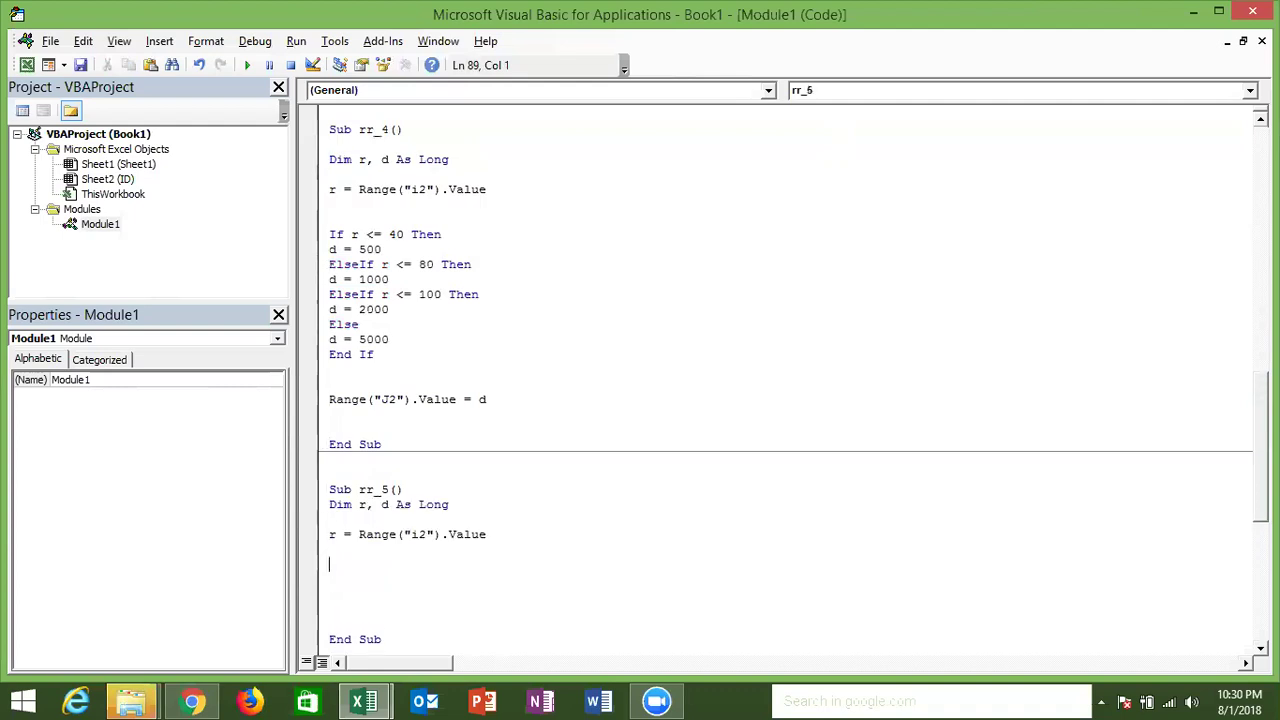
text(se)
text(le)
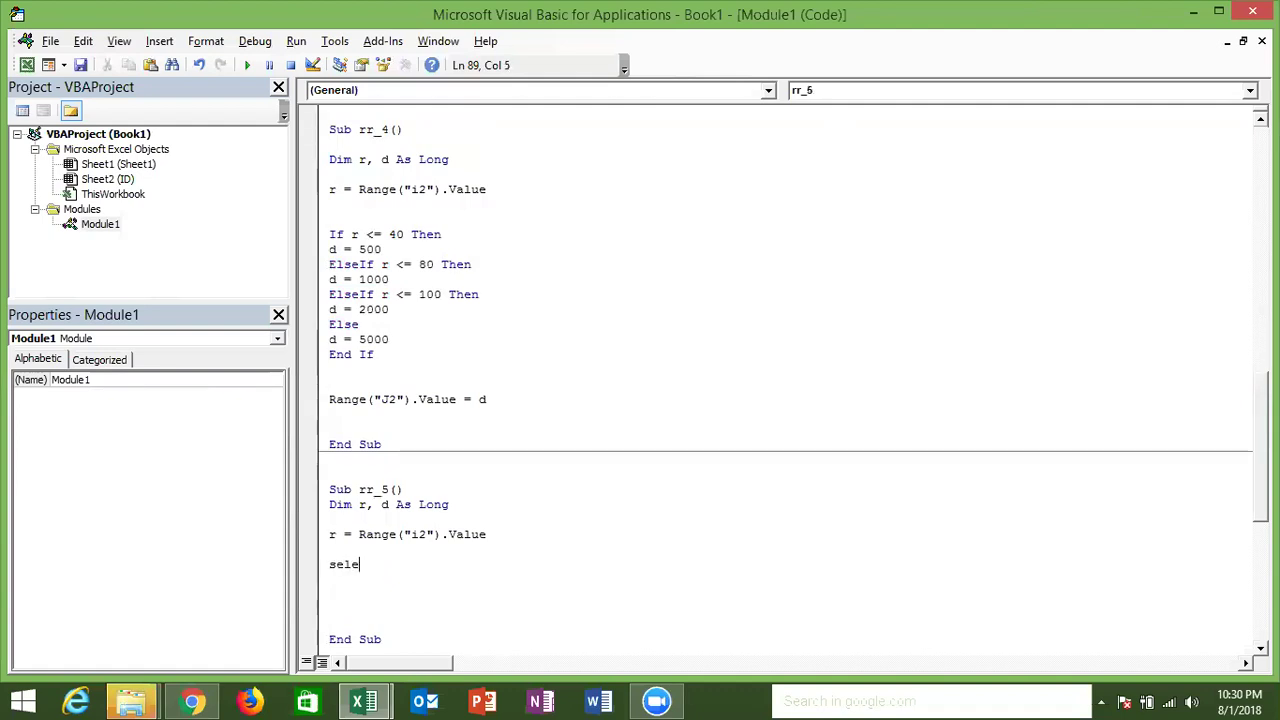
text(ct )
text(case r)
key(Return)
key(Return)
key(Return)
- Add Case 0 To 40 with d = 500 and Case 41 To 80 with d = 1000
text(1)
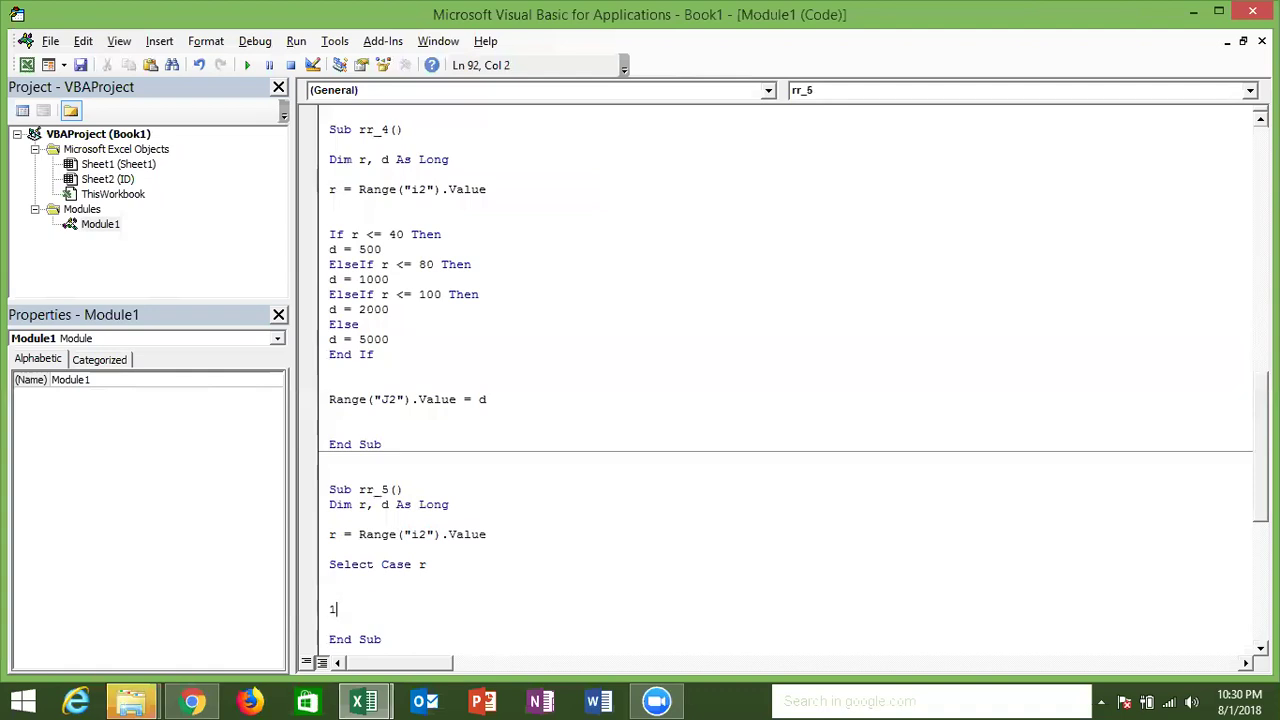
key(BackSpace)
key(Up)
text(case)
text(0 to )
text(40)
key(Return)
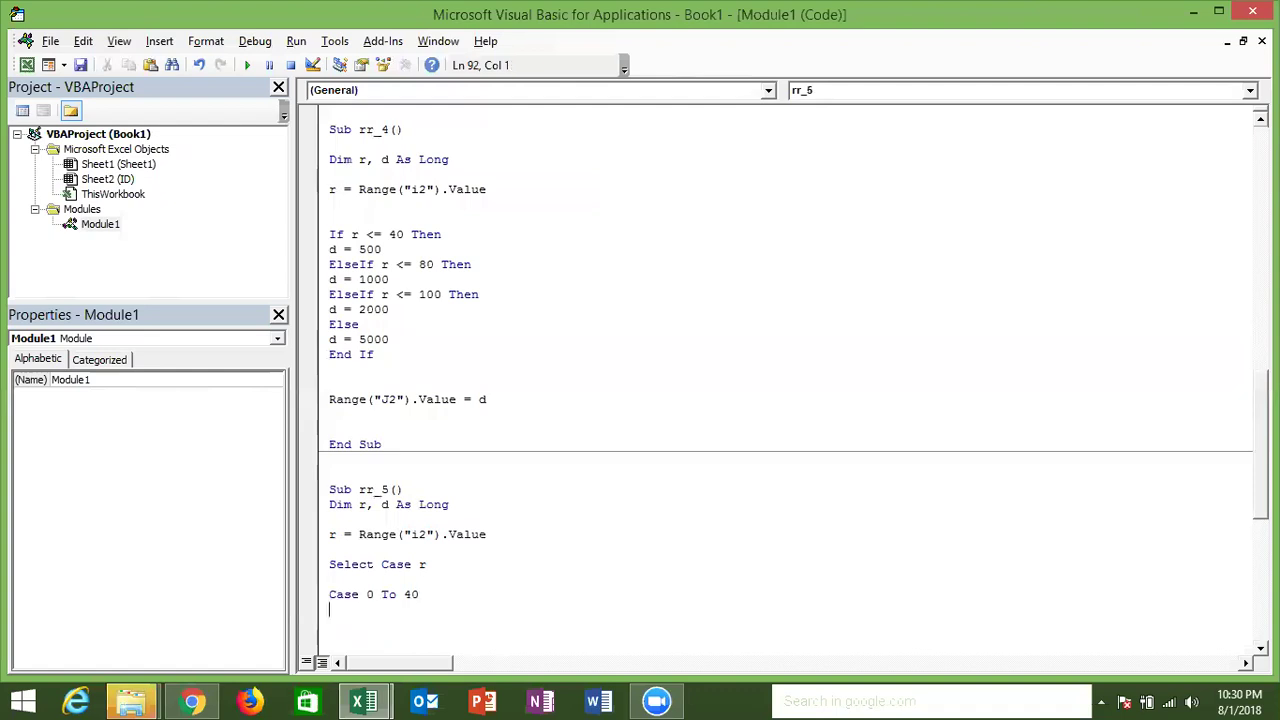
text(d=)
text(5000)
key(BackSpace)
key(Return)
text(case )
text(41 to 80)
key(Return)
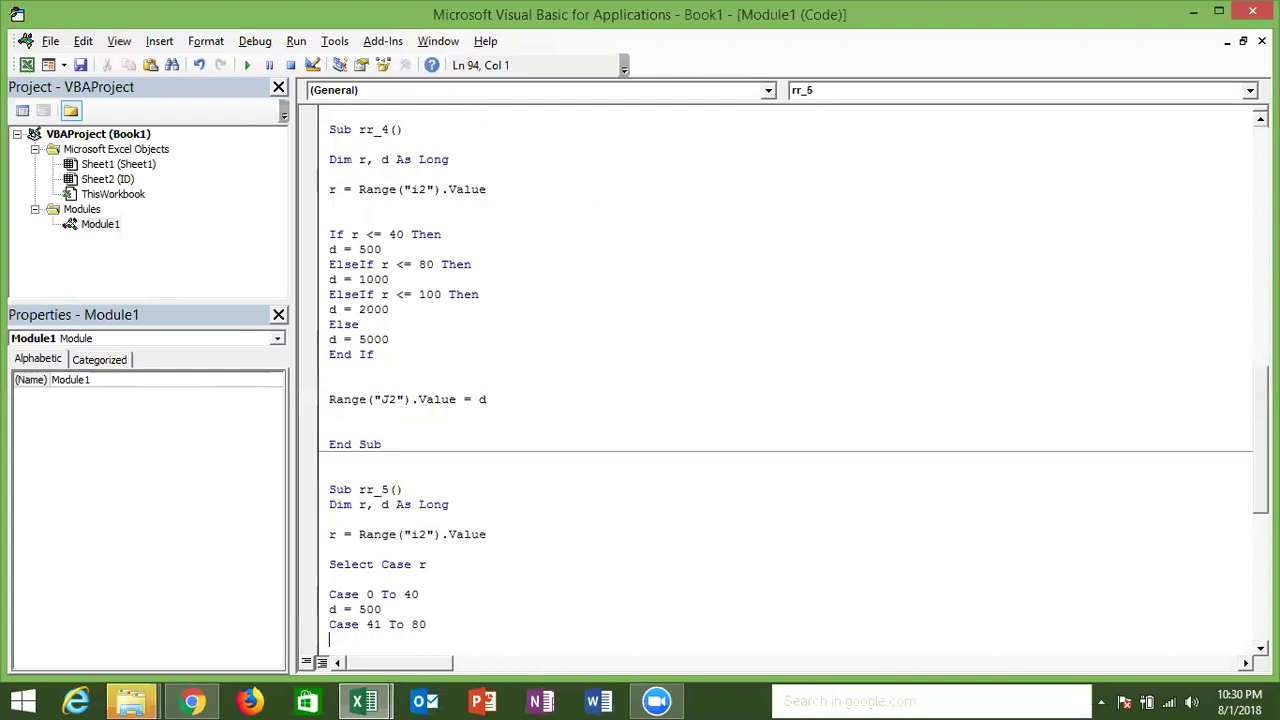
scroll(785, 380, down, 1)
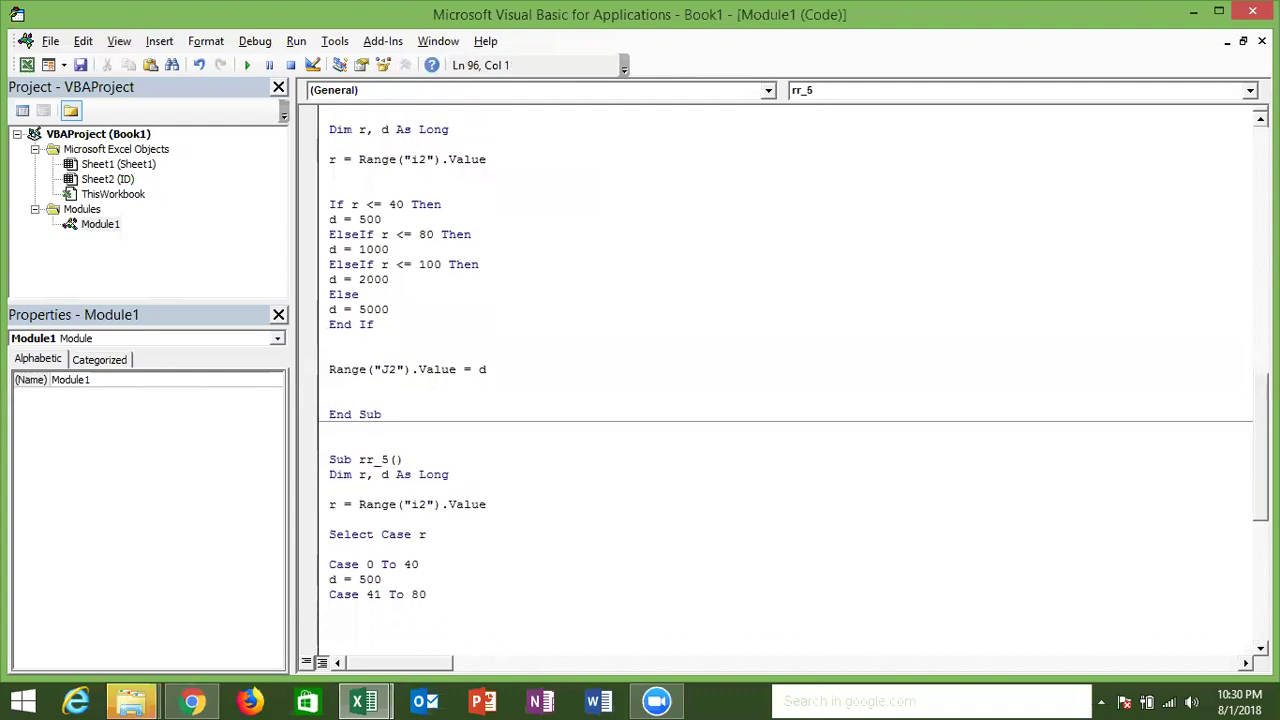
text(d)
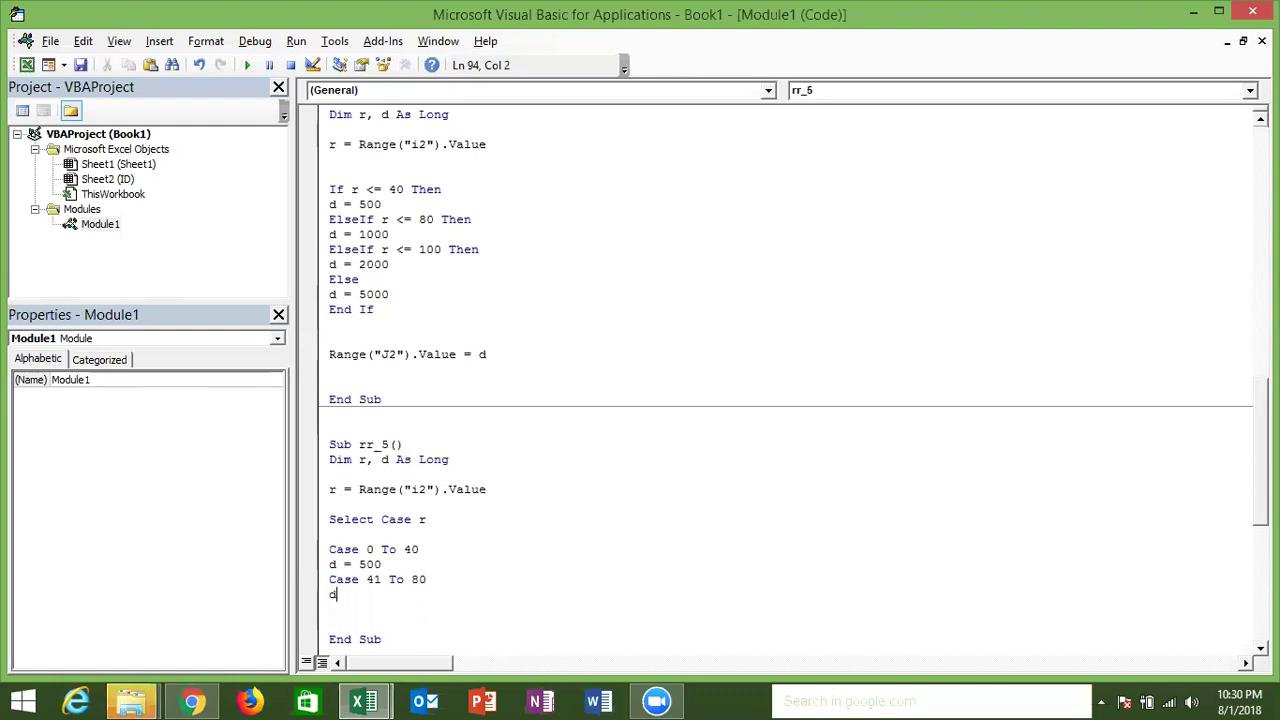
text( = 1000)
key(Return)
- Add Case 81 To 100 with d = 2000, Case Is > 100 with d = 5000, and End Select
text(case )
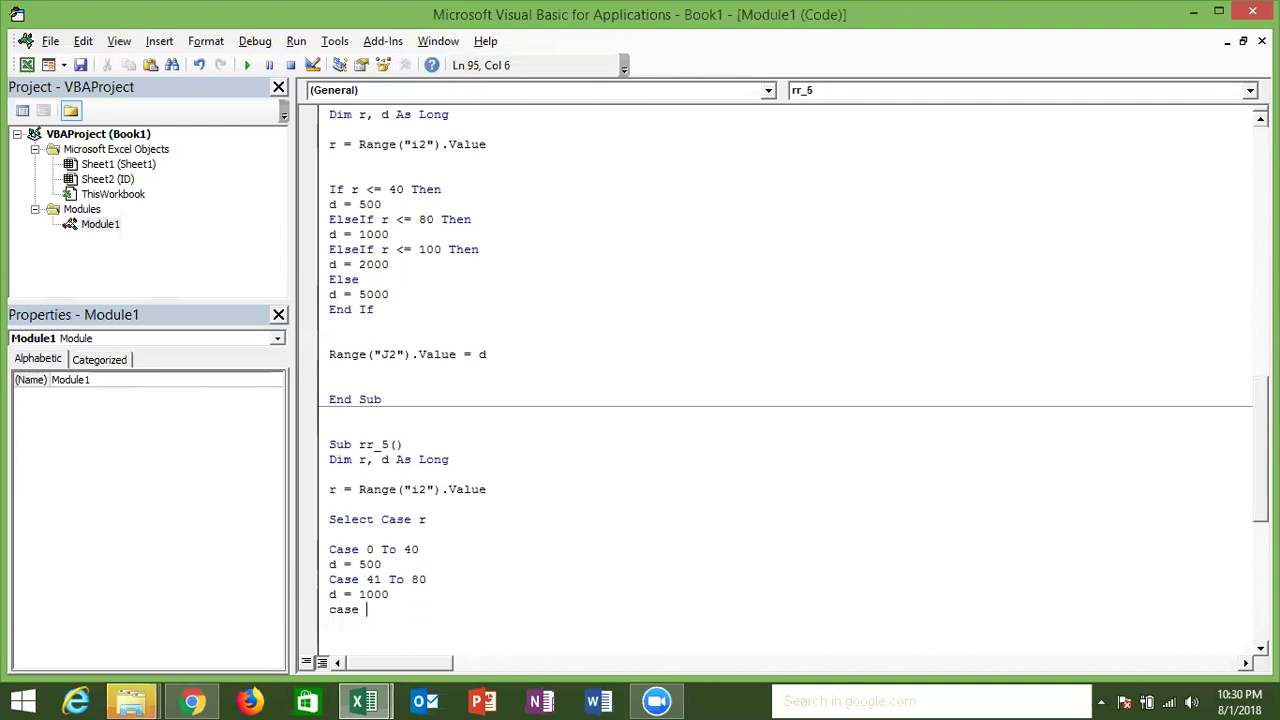
text(8)
text(1 to 100)
key(Return)
text(d = )
text(2000)
key(Return)
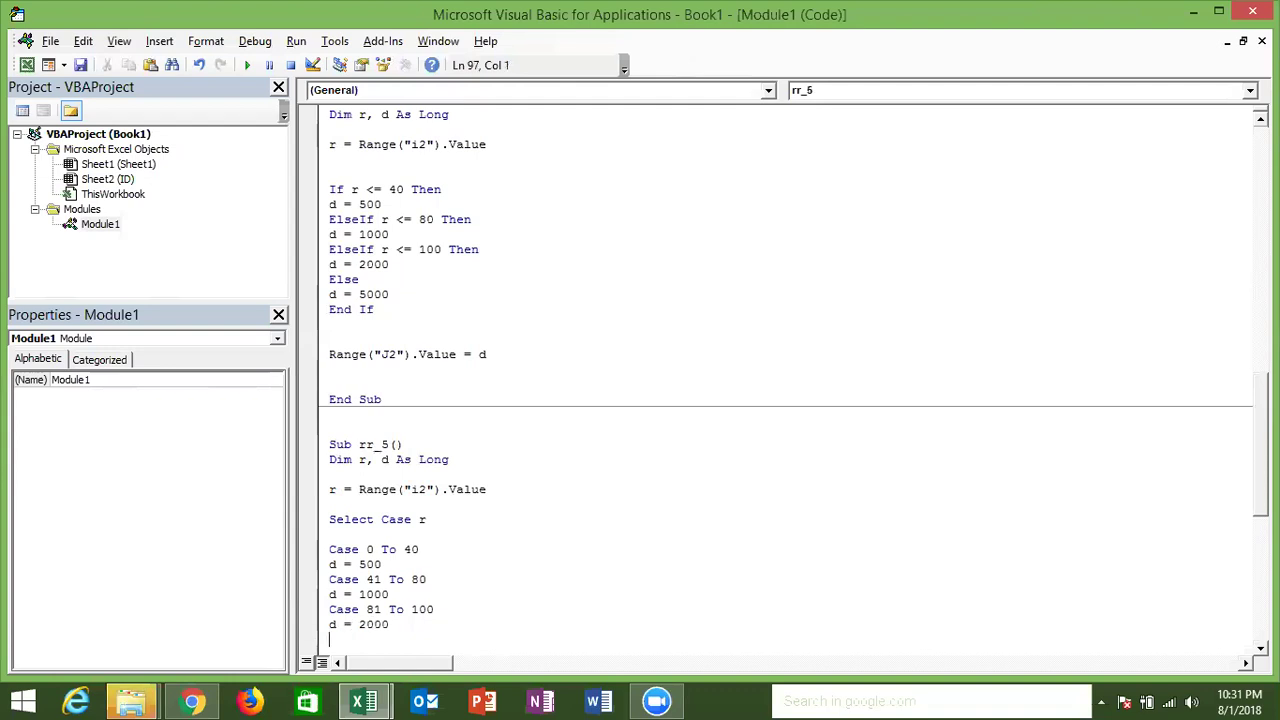
text(case )
text(>)
text(100)
key(Return)
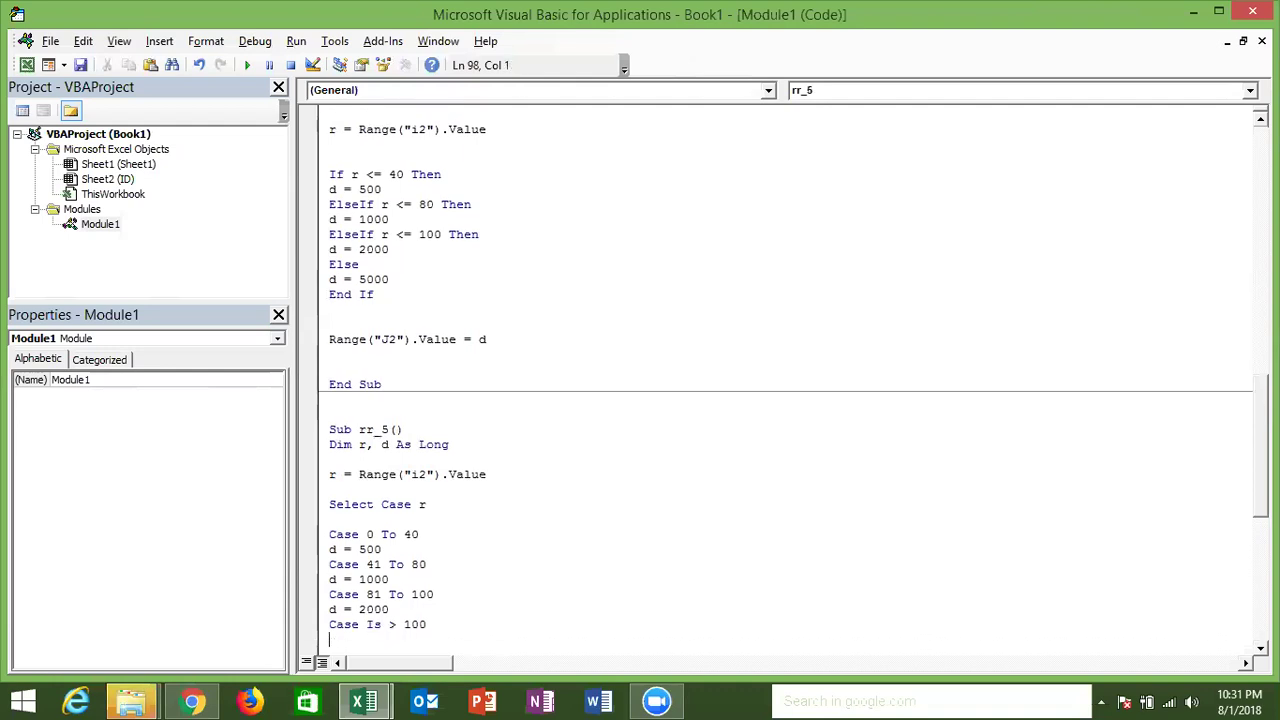
text(d = )
text(5000)
key(Return)
text(end select)
key(Return)
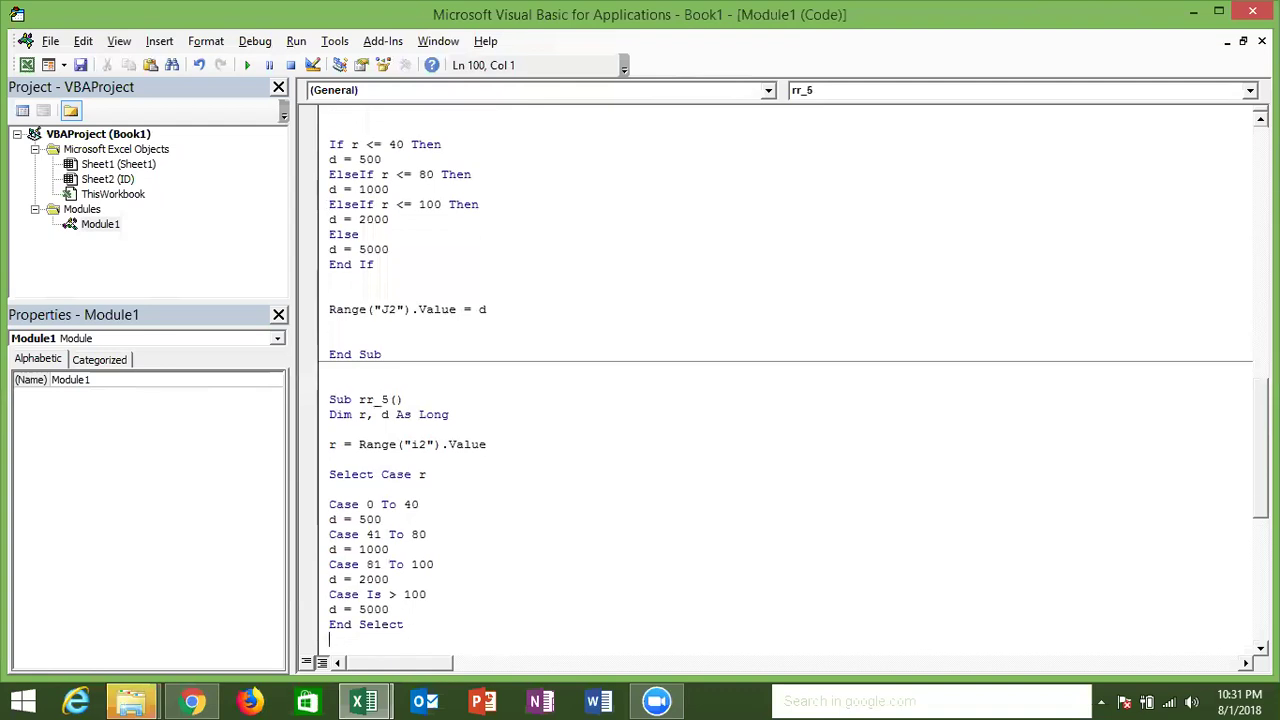
- Insert a line after d = 5000, try an invalid case entry, and dismiss the compile error
click(405, 618)
click(405, 609)
key(Return)
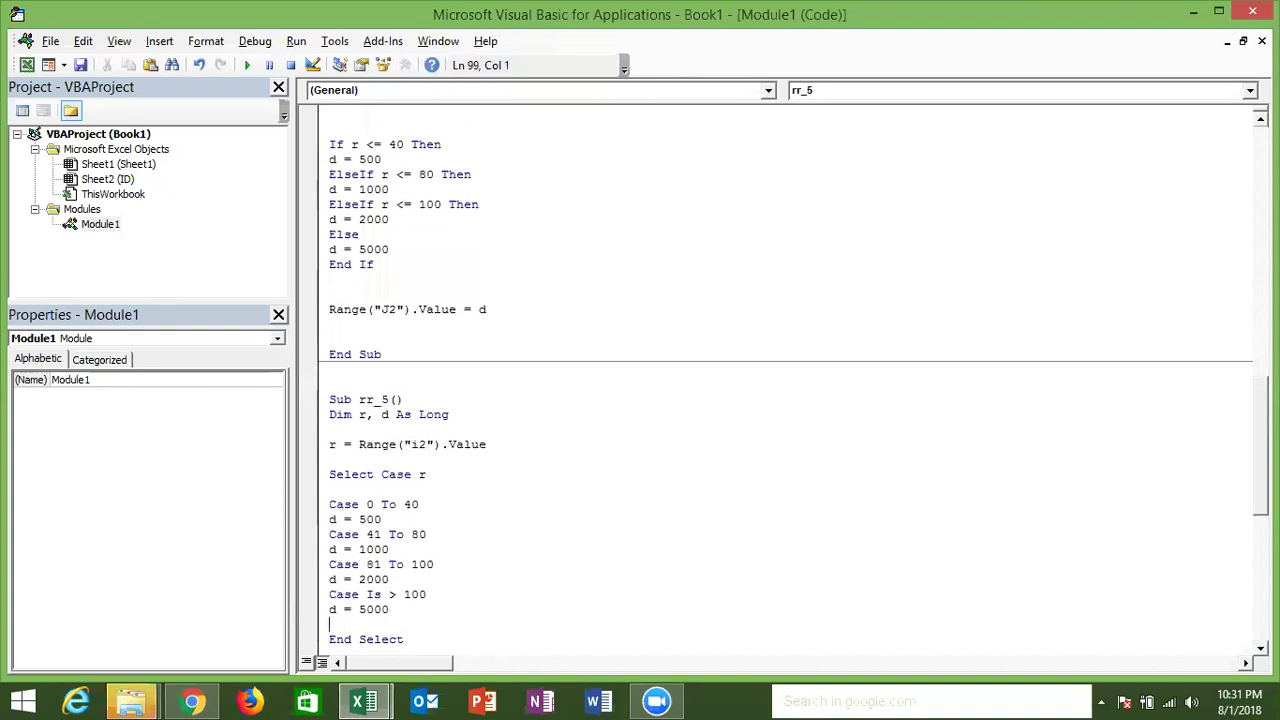
text(ca)
text(e)
key(BackSpace)
key(BackSpace)
text(se ,)
key(BackSpace)
text(,)
key(BackSpace)
text(//*)
click(405, 615)
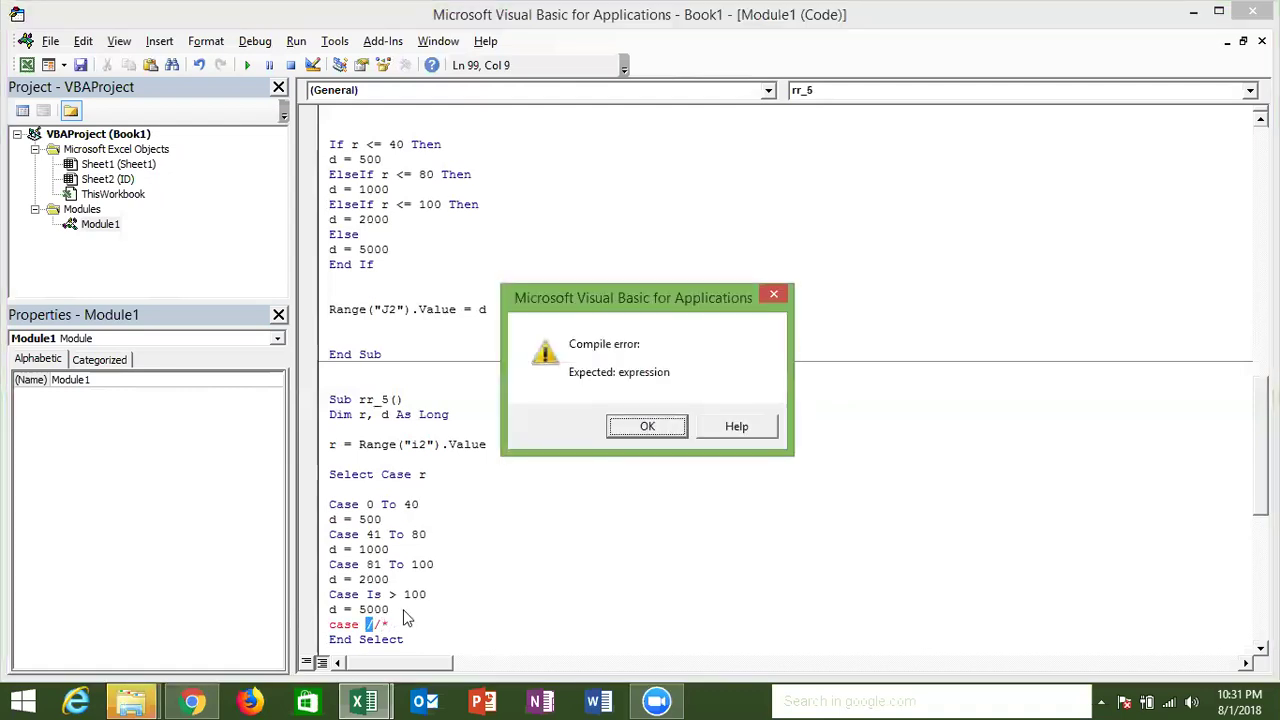
key(Return)
- Correct the faulty line to read Case -40, -30, -20
key(Left)
key(BackSpace)
key(BackSpace)
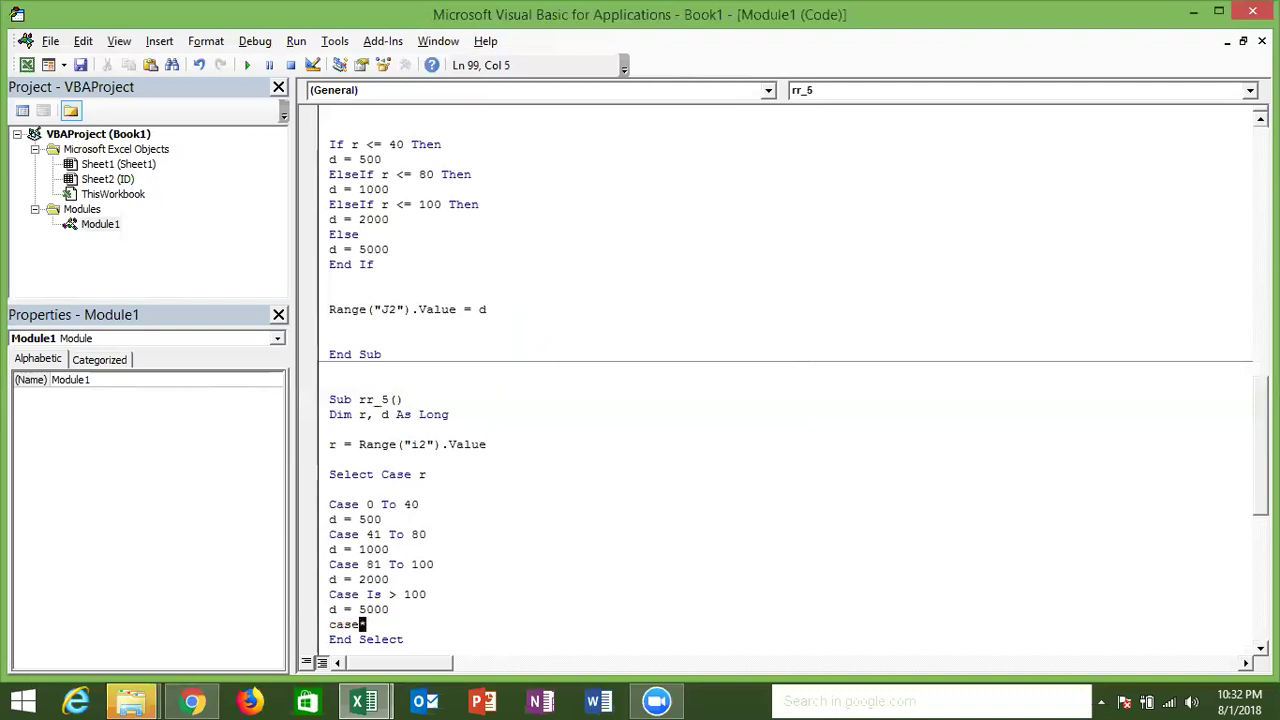
key(shift+Right)
key(BackSpace)
text(-)
text(40,-30.)
key(BackSpace)
text(,20)
key(BackSpace)
key(BackSpace)
text(-20)
key(Return)
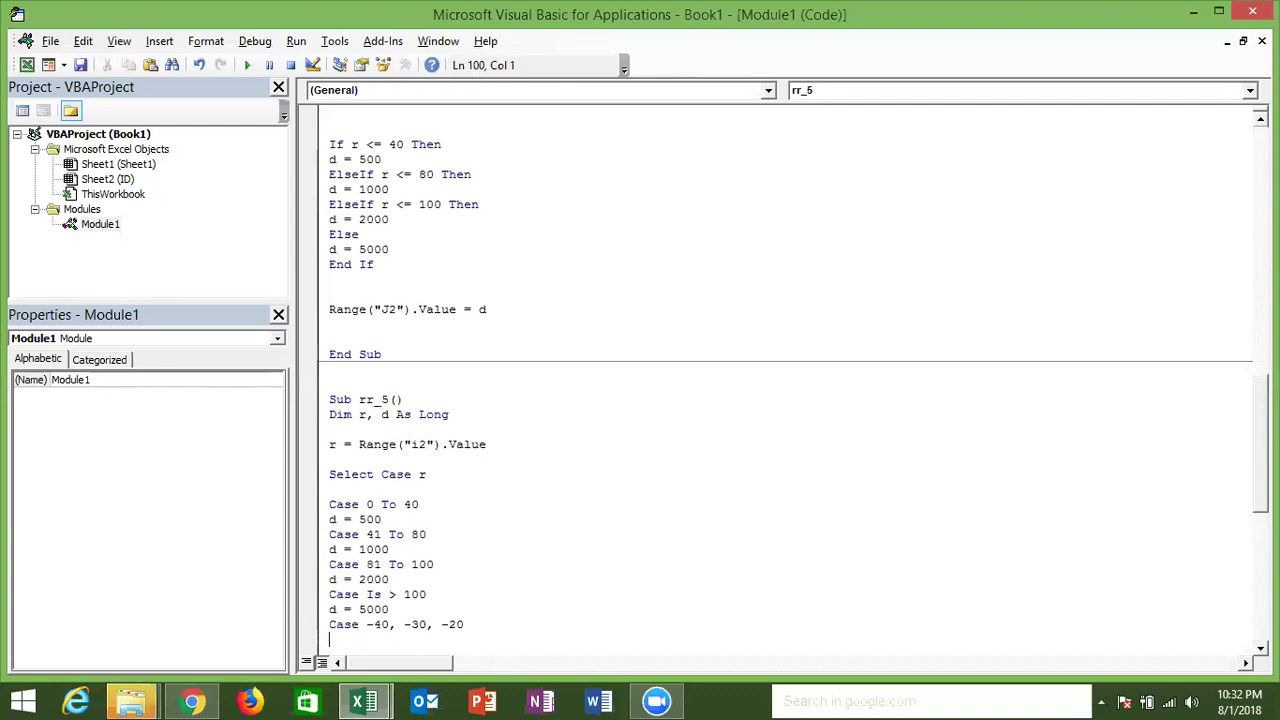
key(Down)
key(Down)
key(Up)
key(Up)
key(Up)
key(Up)
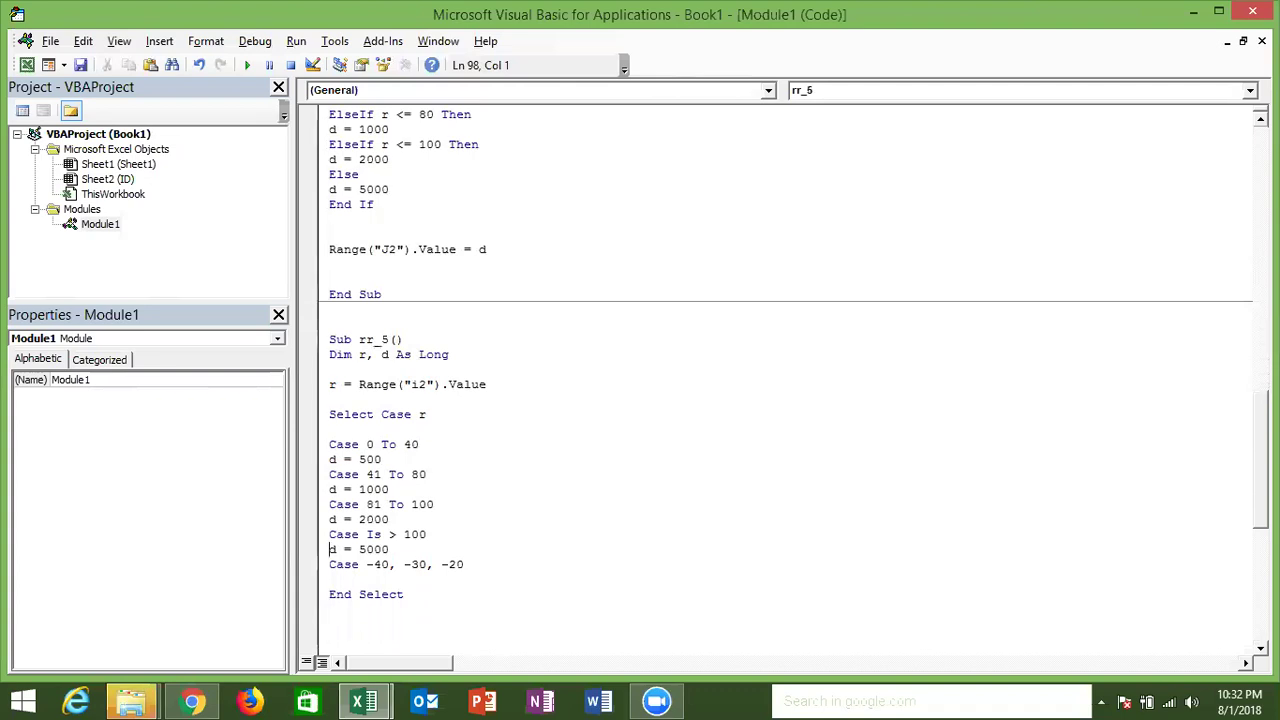
- Copy the module's macro code and paste it into cell H8 of Excel's ID sheet
key(ctrl+shift+End)
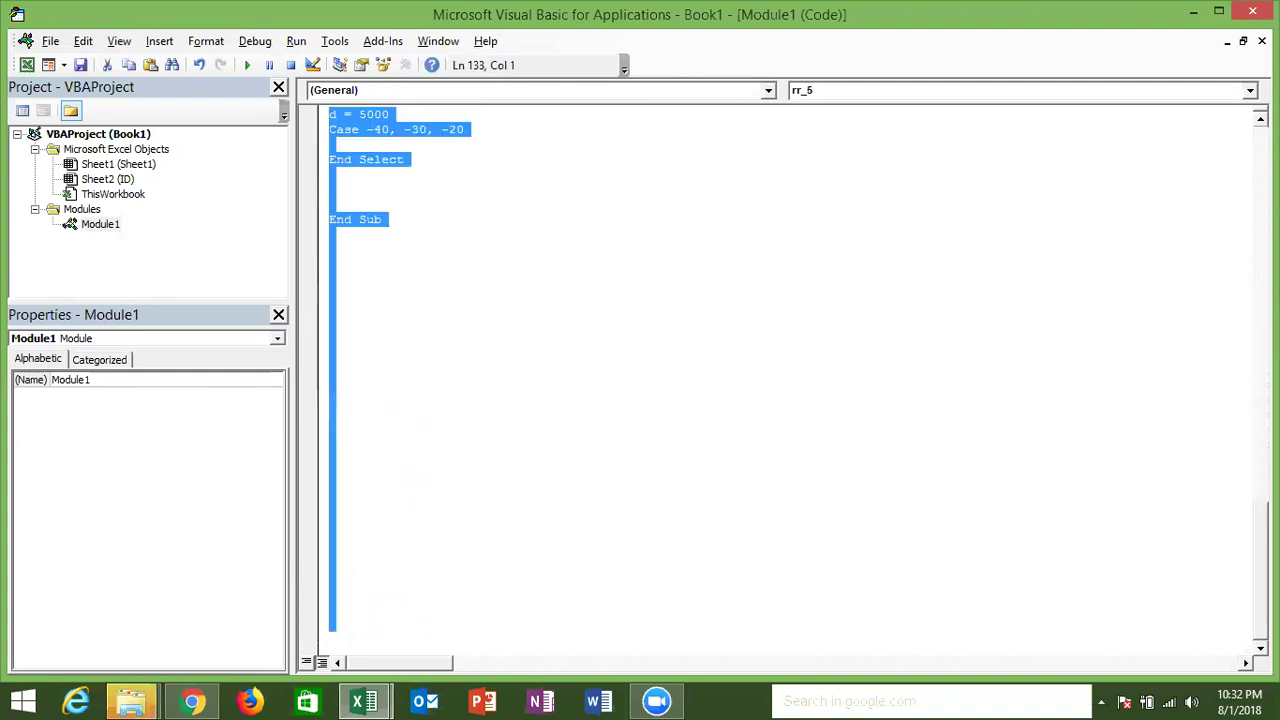
key(ctrl+Home)
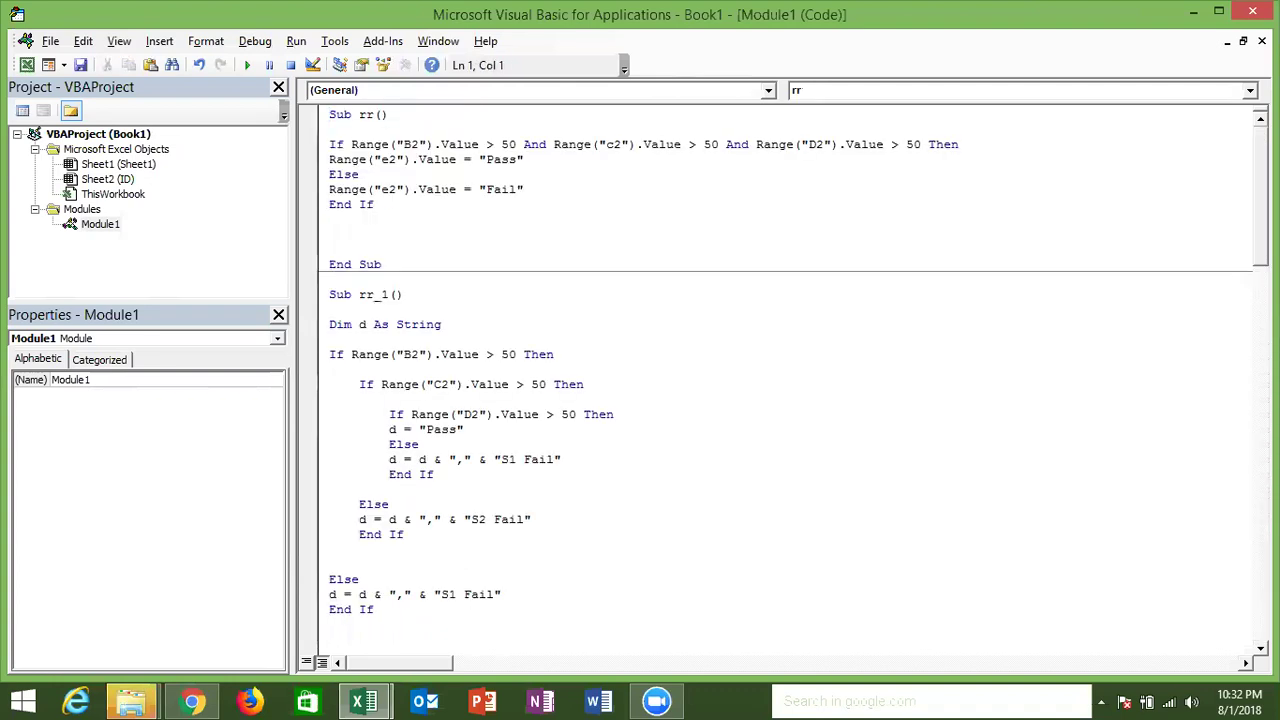
key(alt+F11)
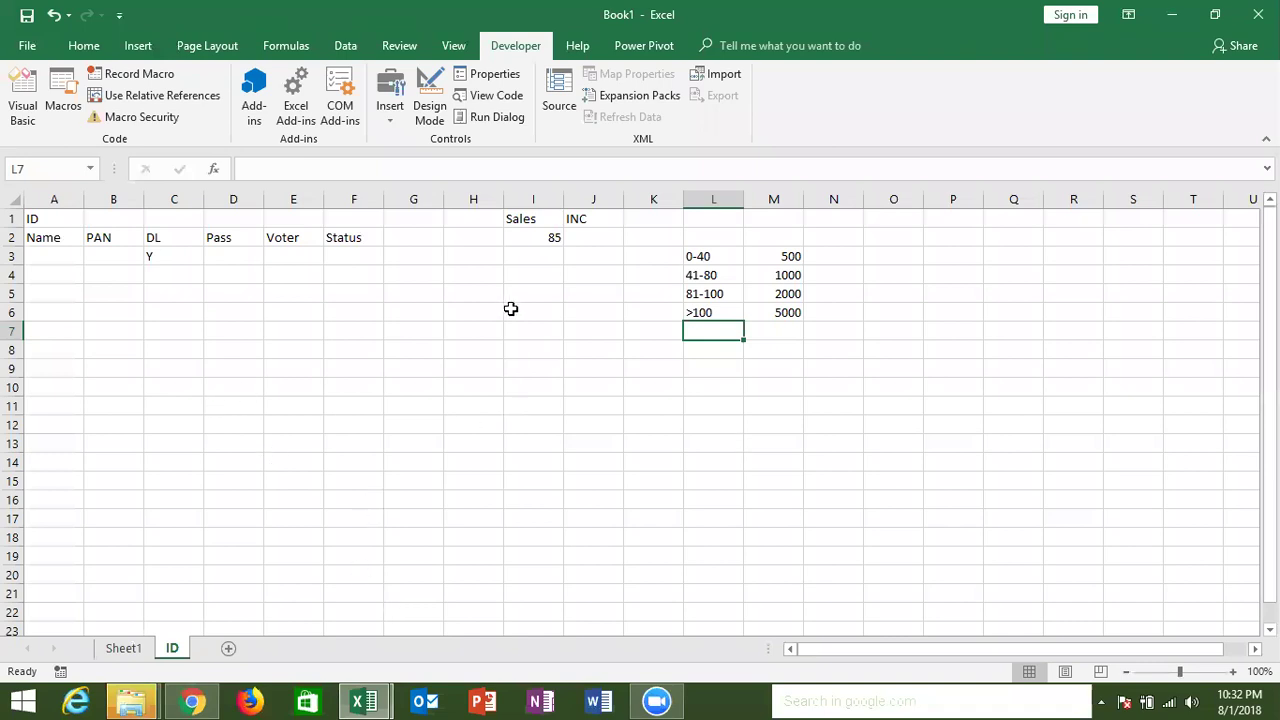
click(450, 358)
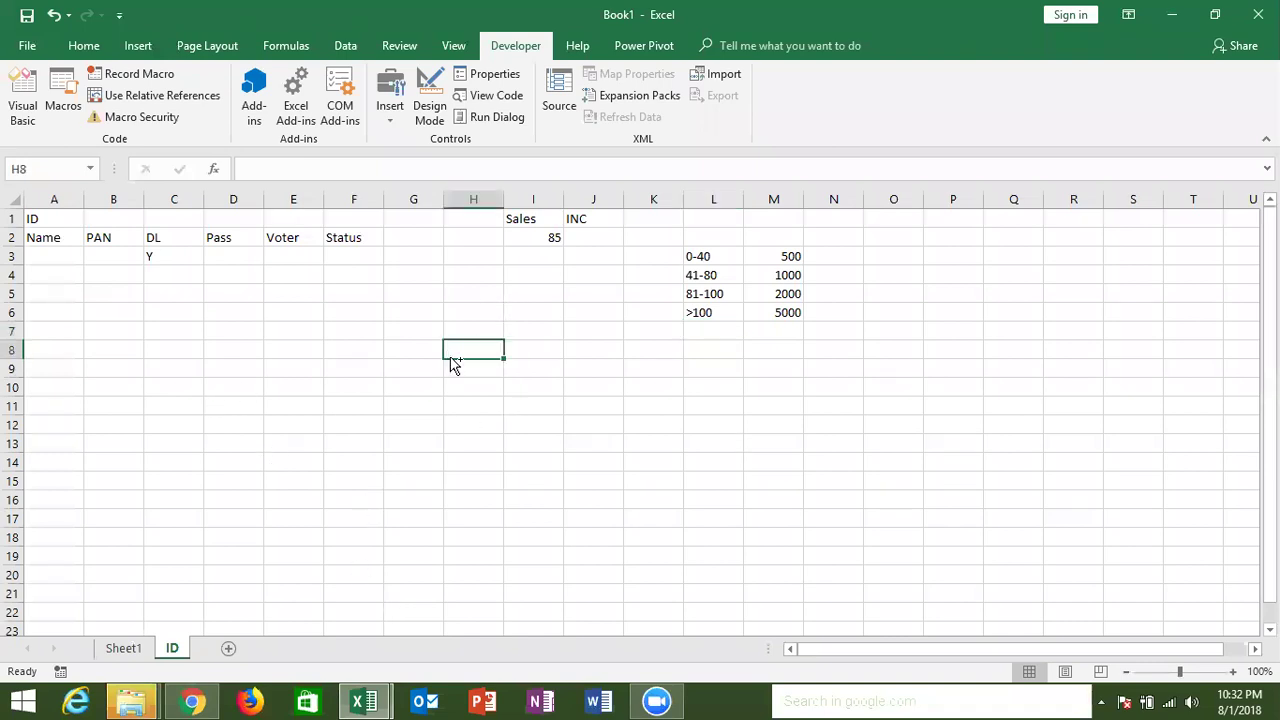
key(ctrl+v)
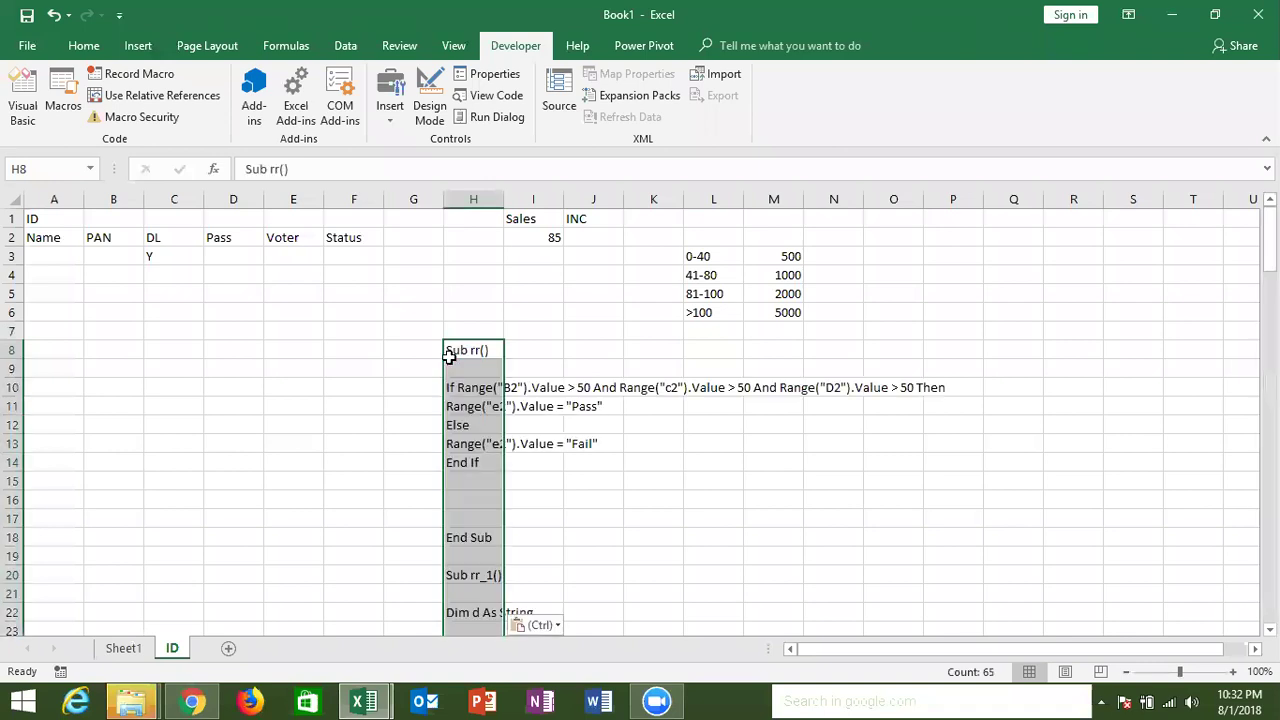
key(alt+F11)
- Save the workbook as the macro-enabled file 'if cond-2' in D:\DVD\VBA
click(450, 358)
key(alt+F11)
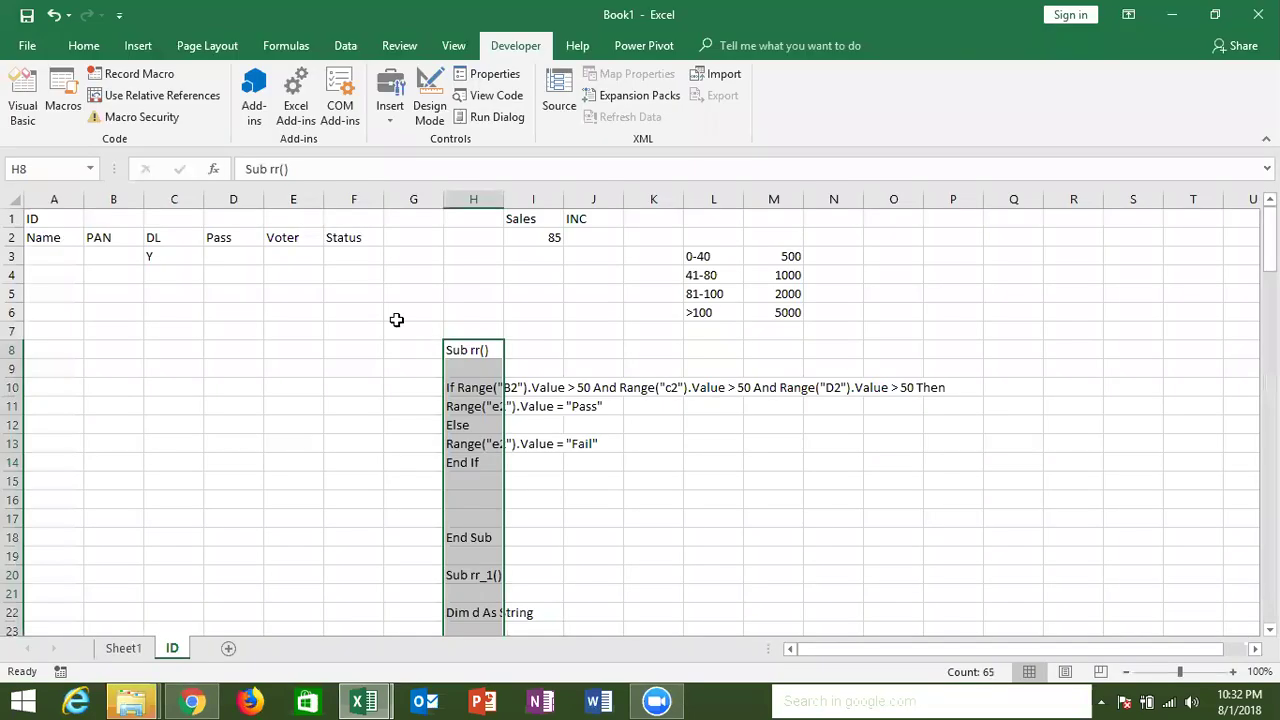
click(26, 16)
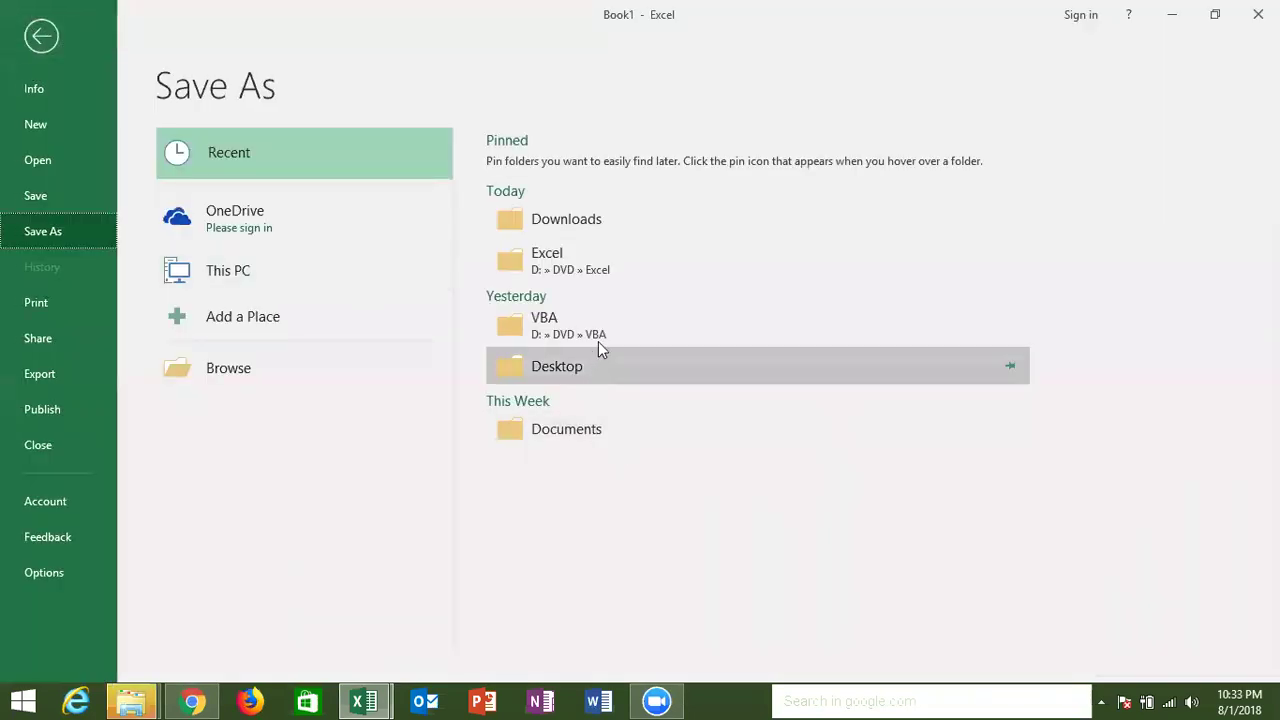
click(600, 345)
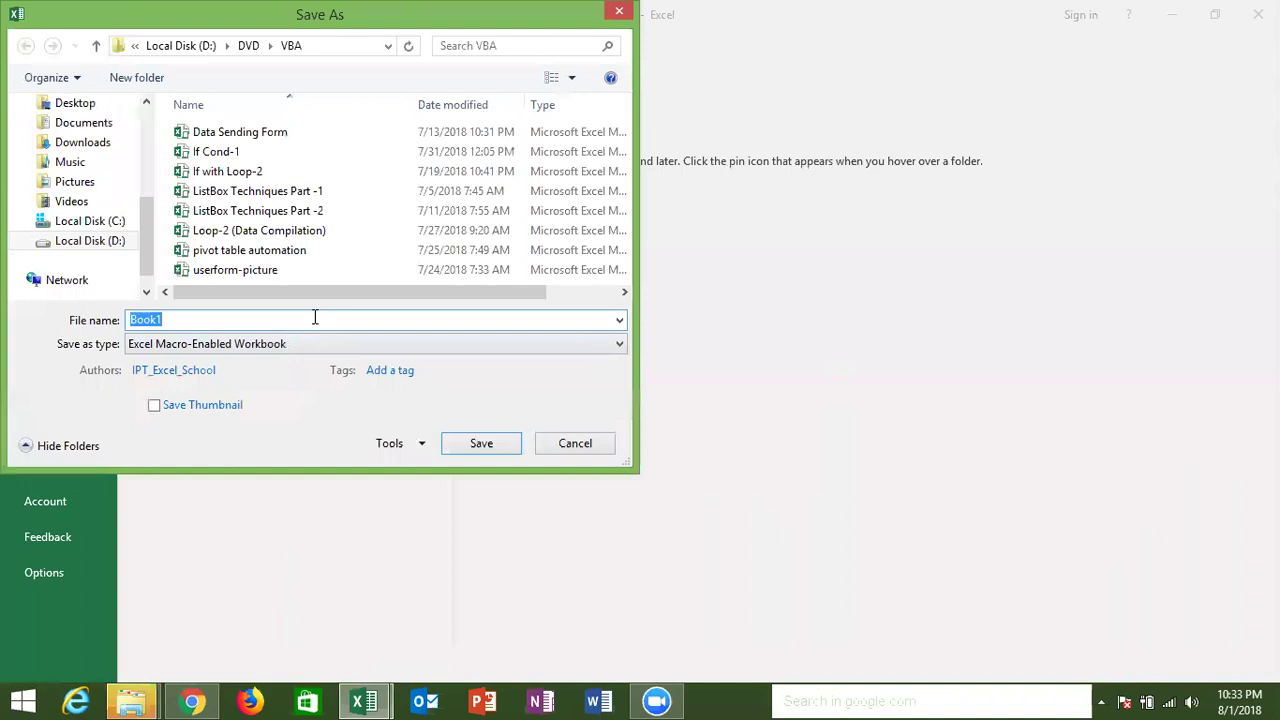
text(if )
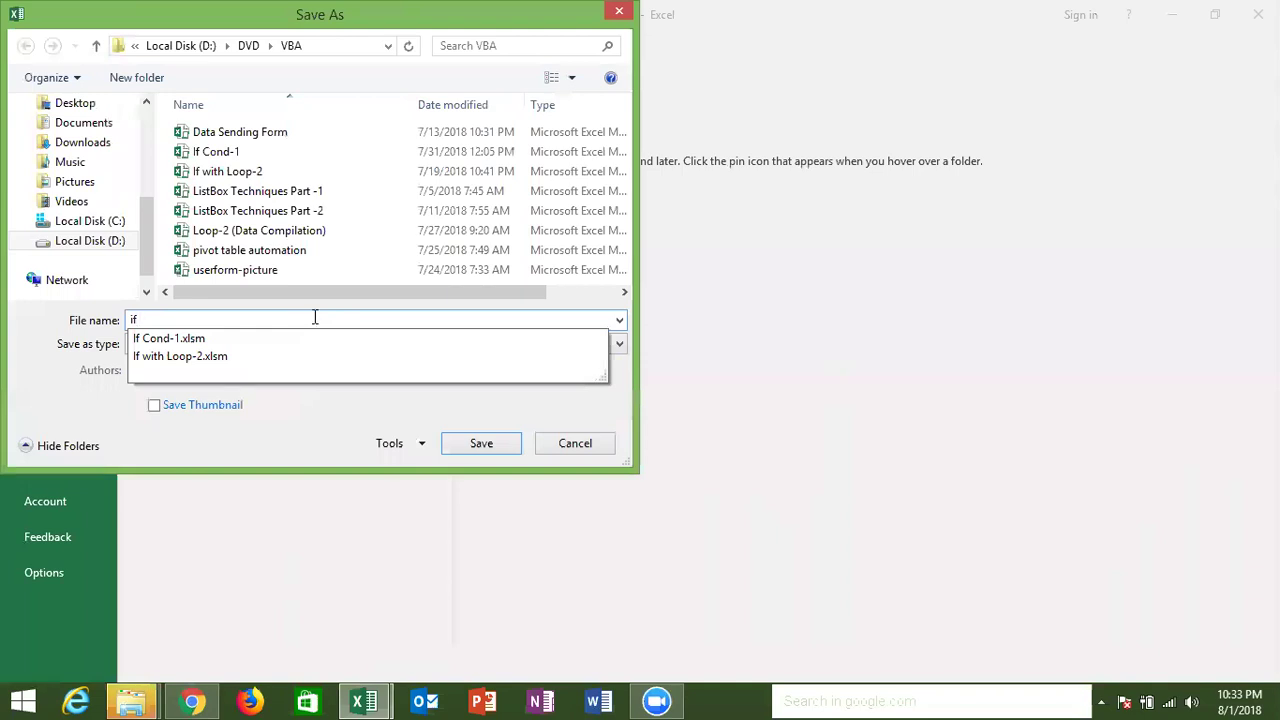
text(cond-)
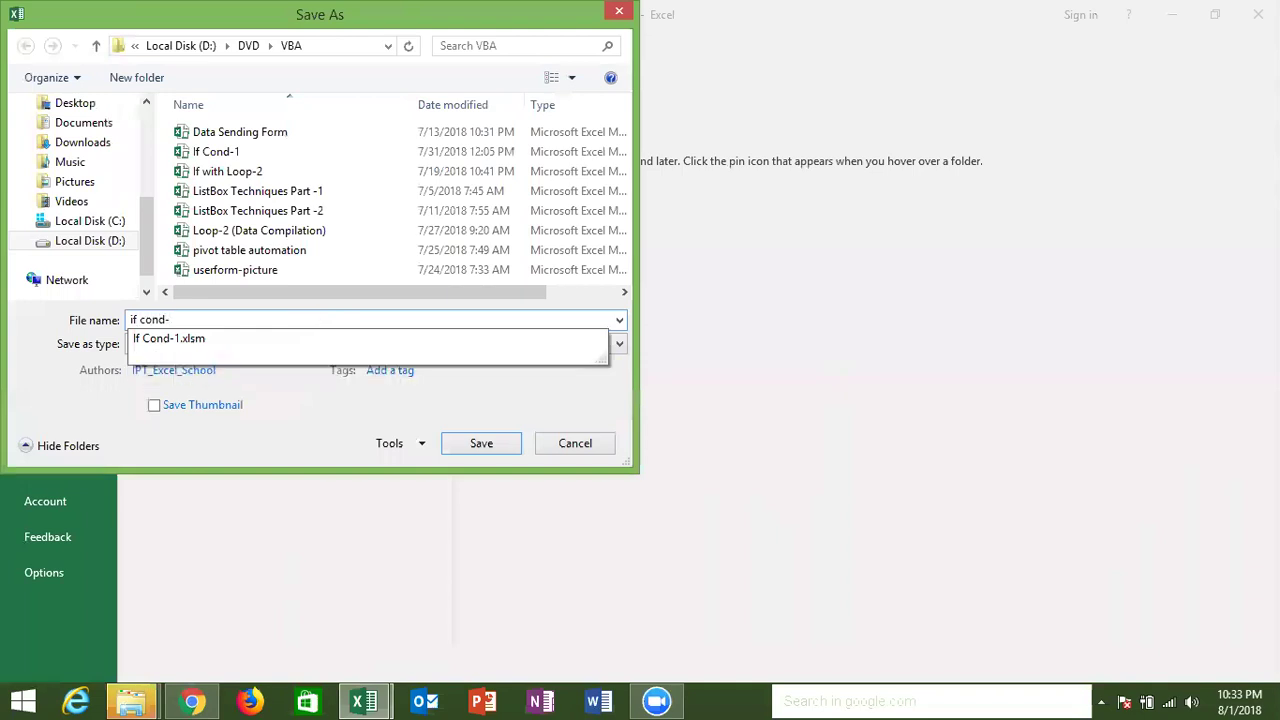
text(2)
click(458, 443)
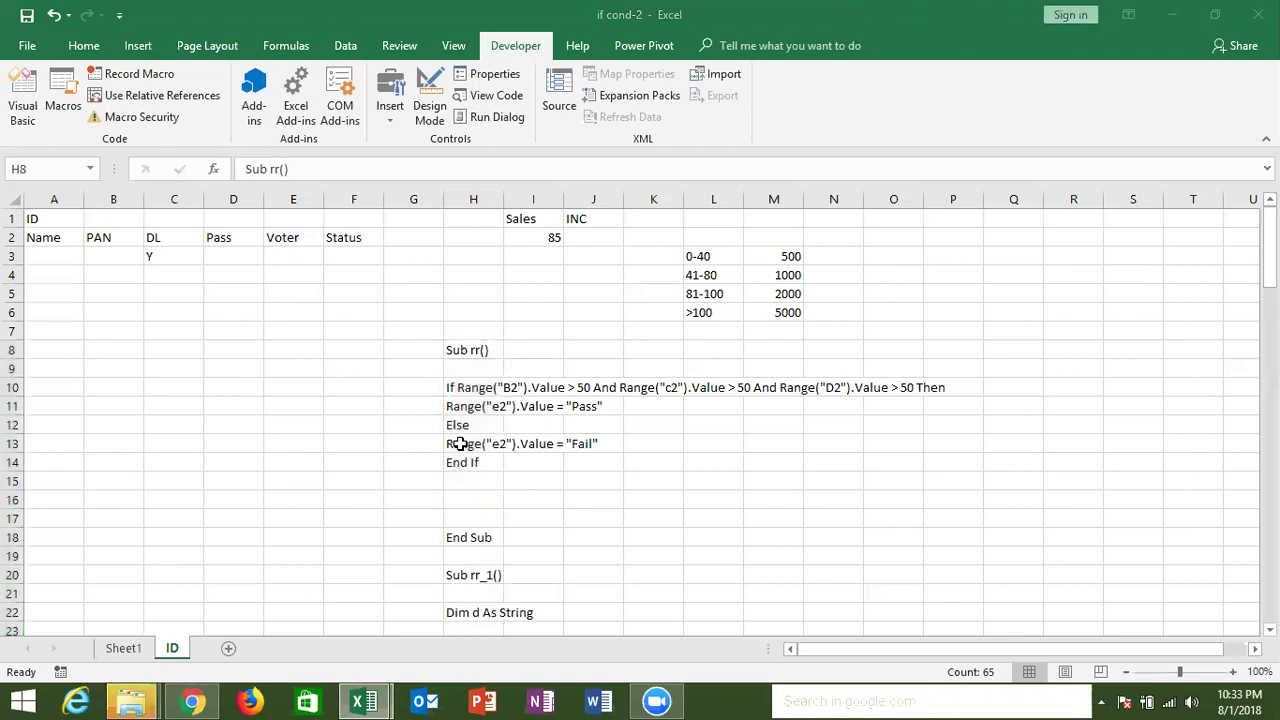
- Reopen the VBA editor to review rr_1's Else keyword, close it, and switch to Gmail
key(alt+F11)
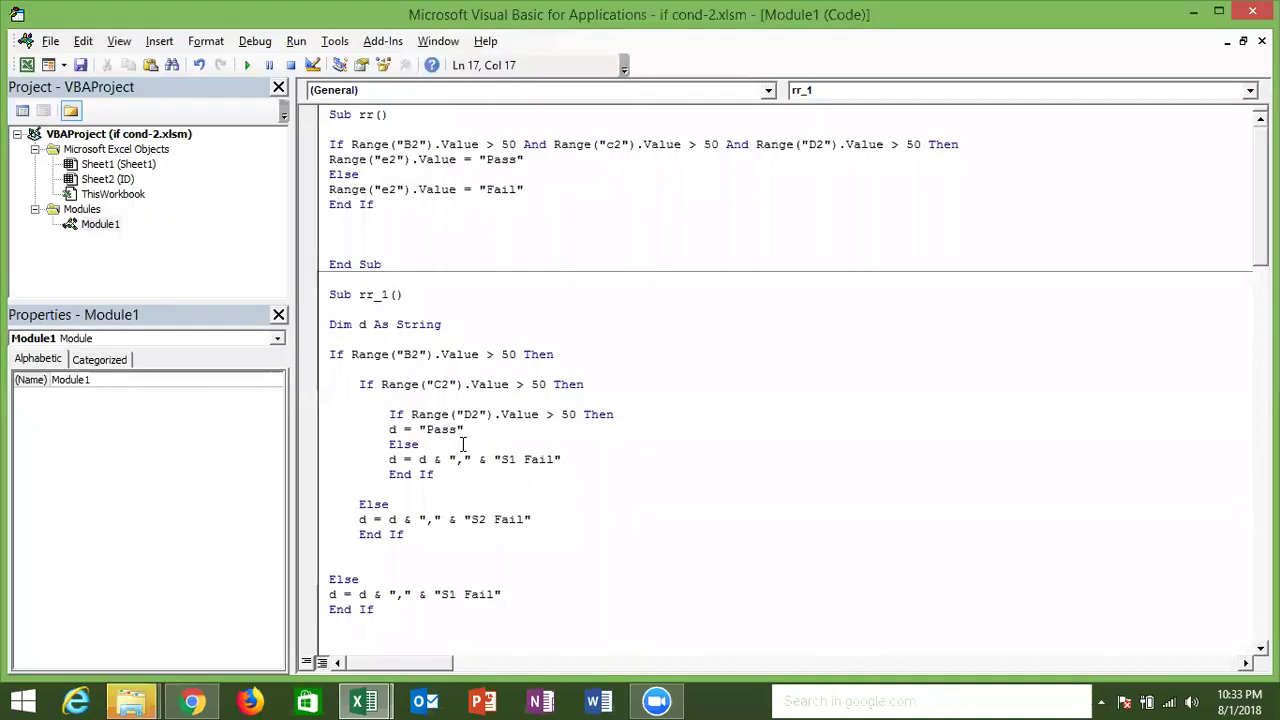
double_click(463, 444)
click(494, 417)
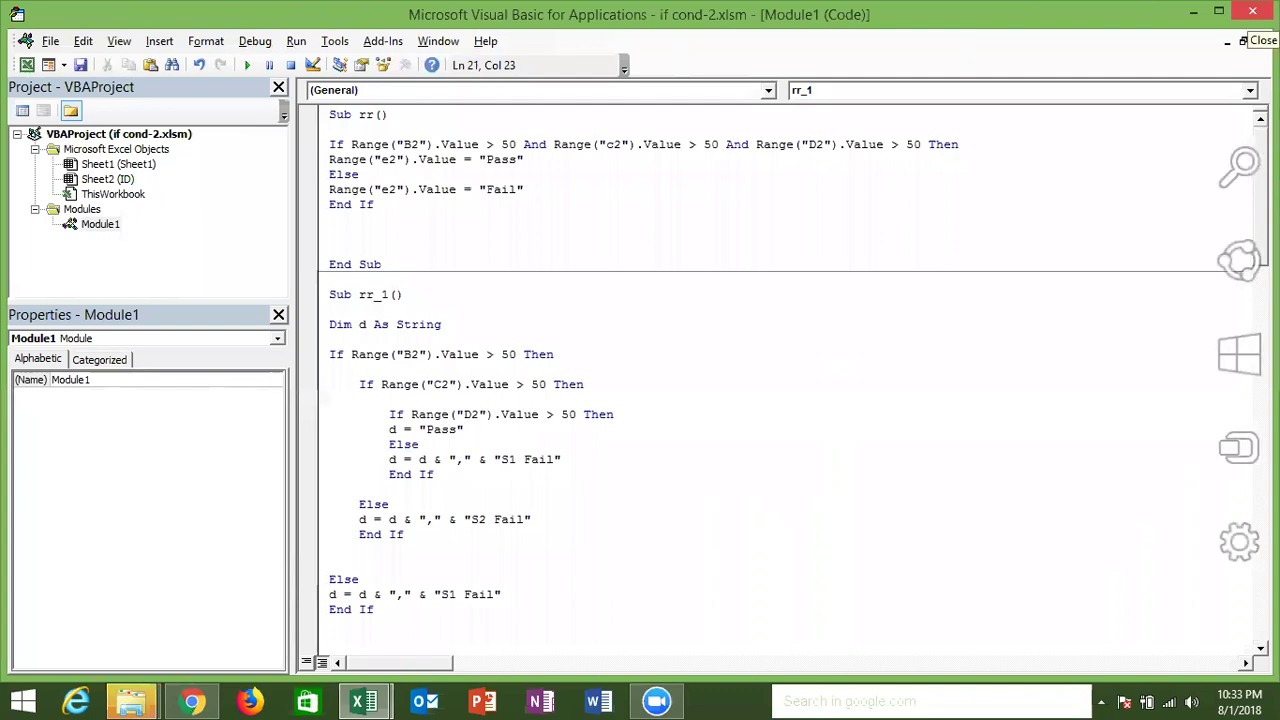
click(1252, 12)
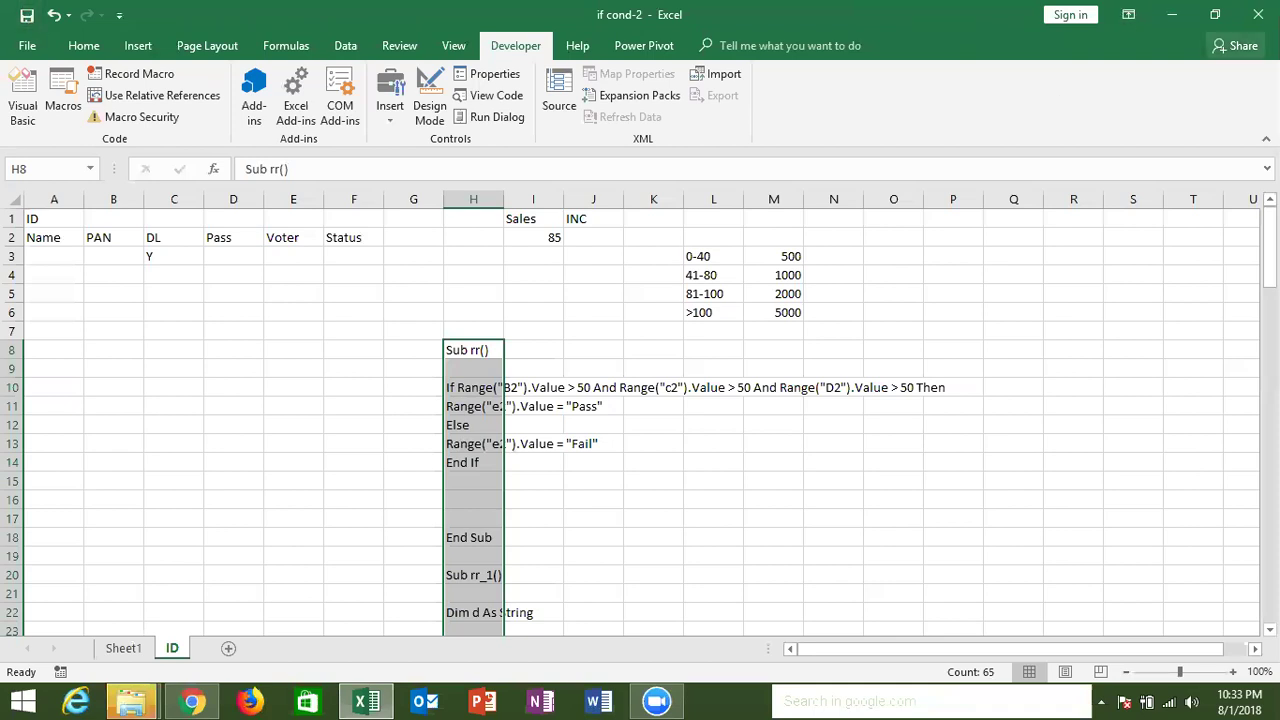
key(alt+Tab)
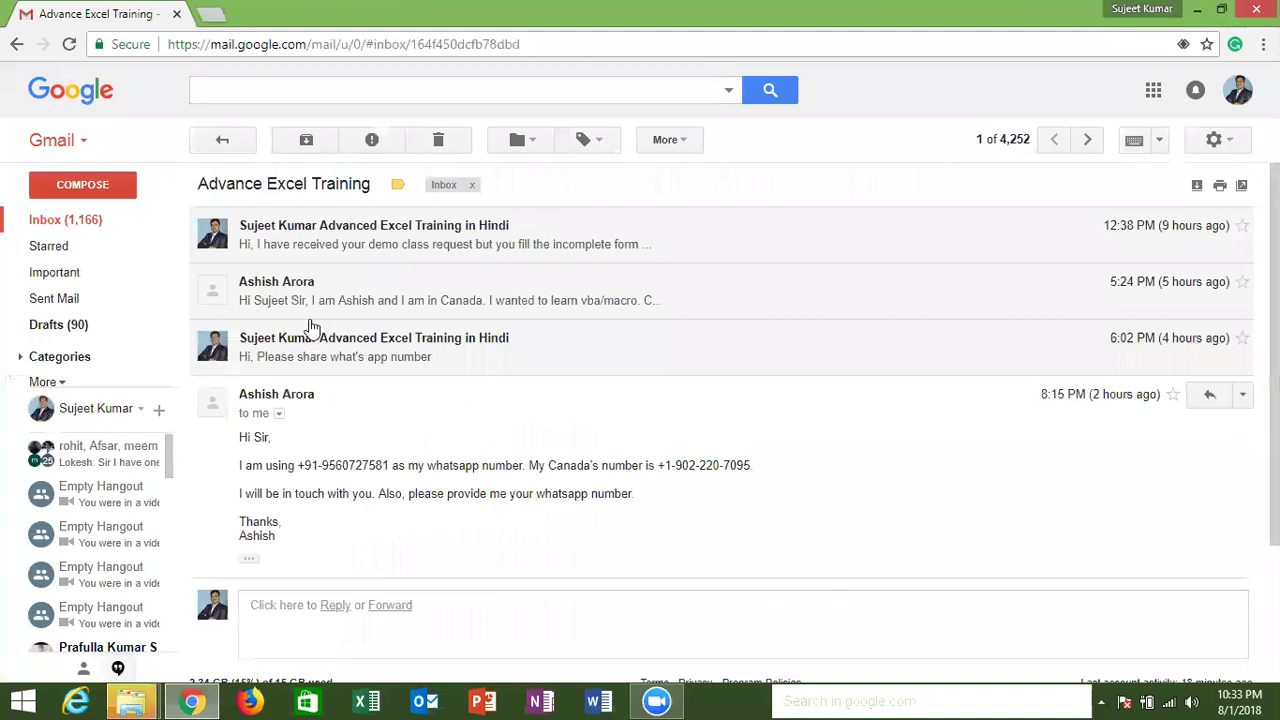
- Open the Join Link - Advanced Excel Class thread from Sent Mail and start a reply
click(78, 304)
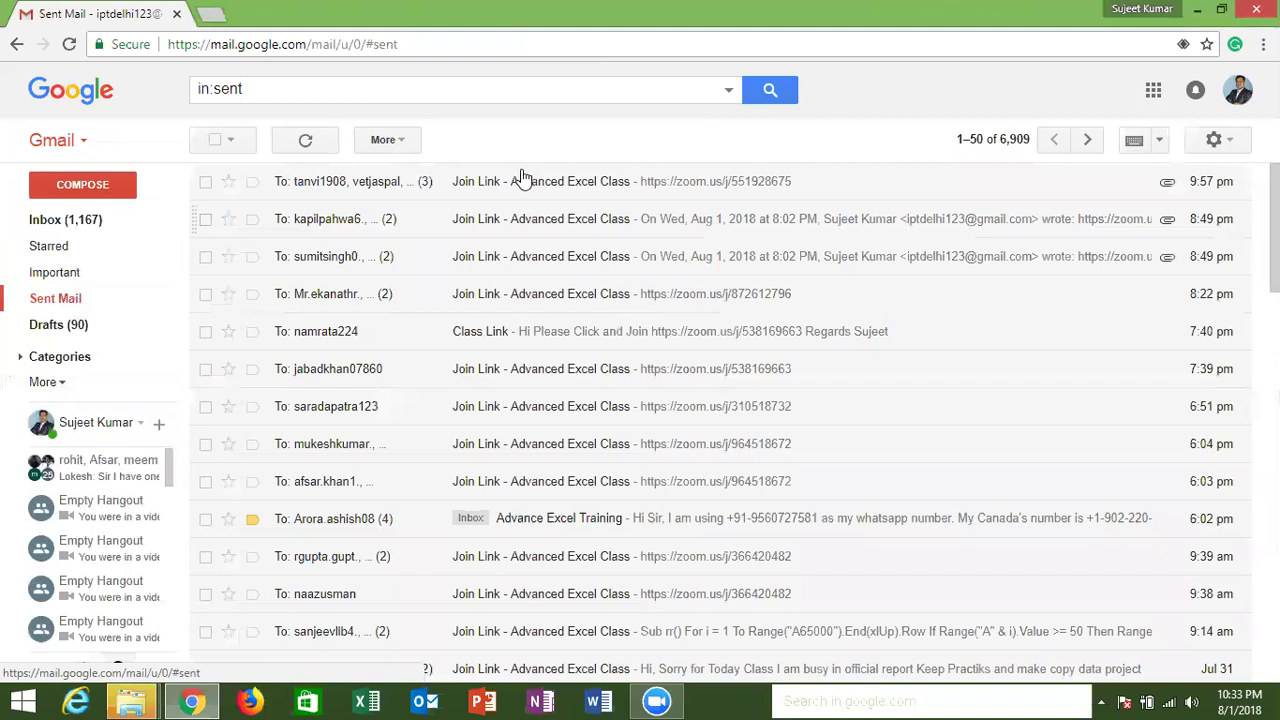
click(519, 195)
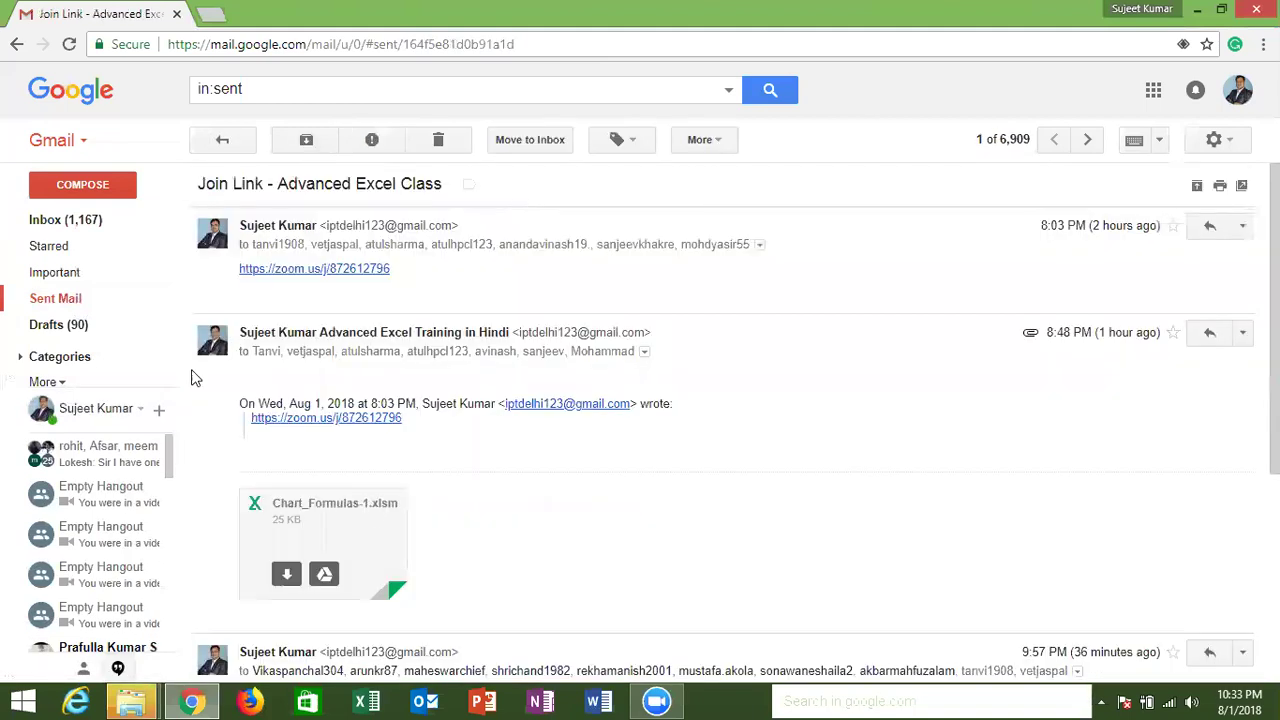
click(57, 298)
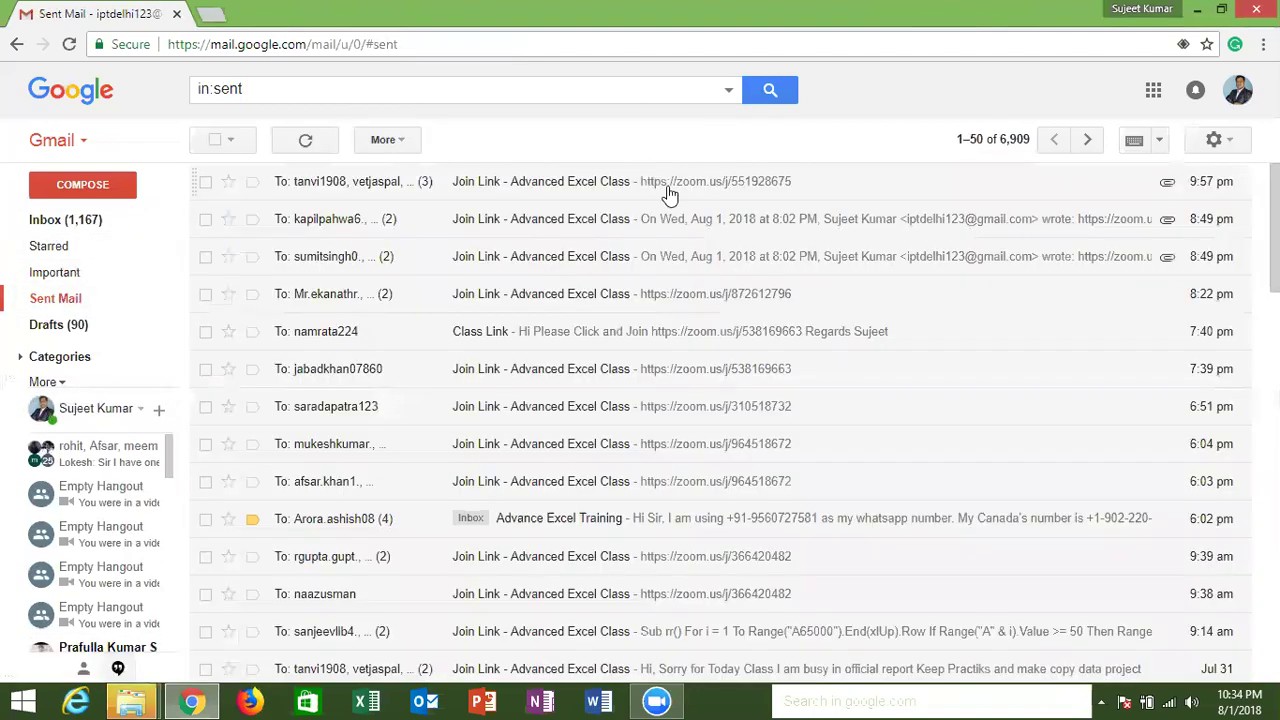
click(668, 192)
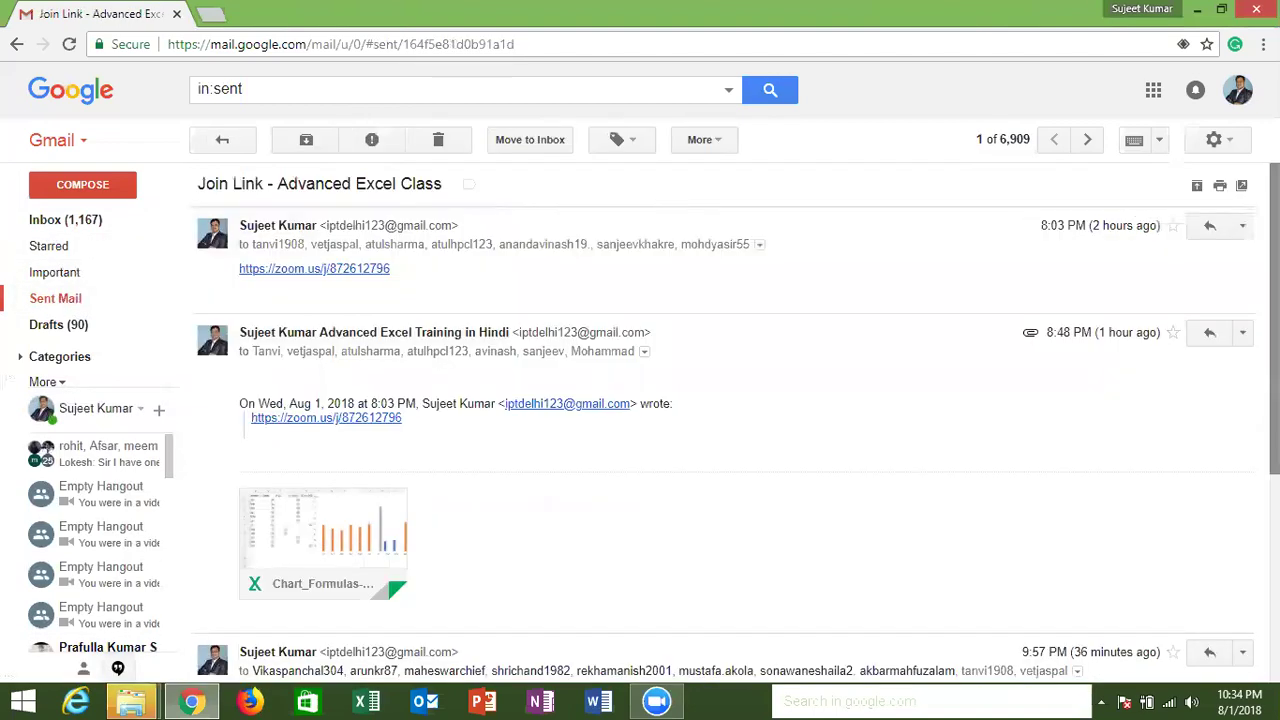
scroll(212, 580, down, 2)
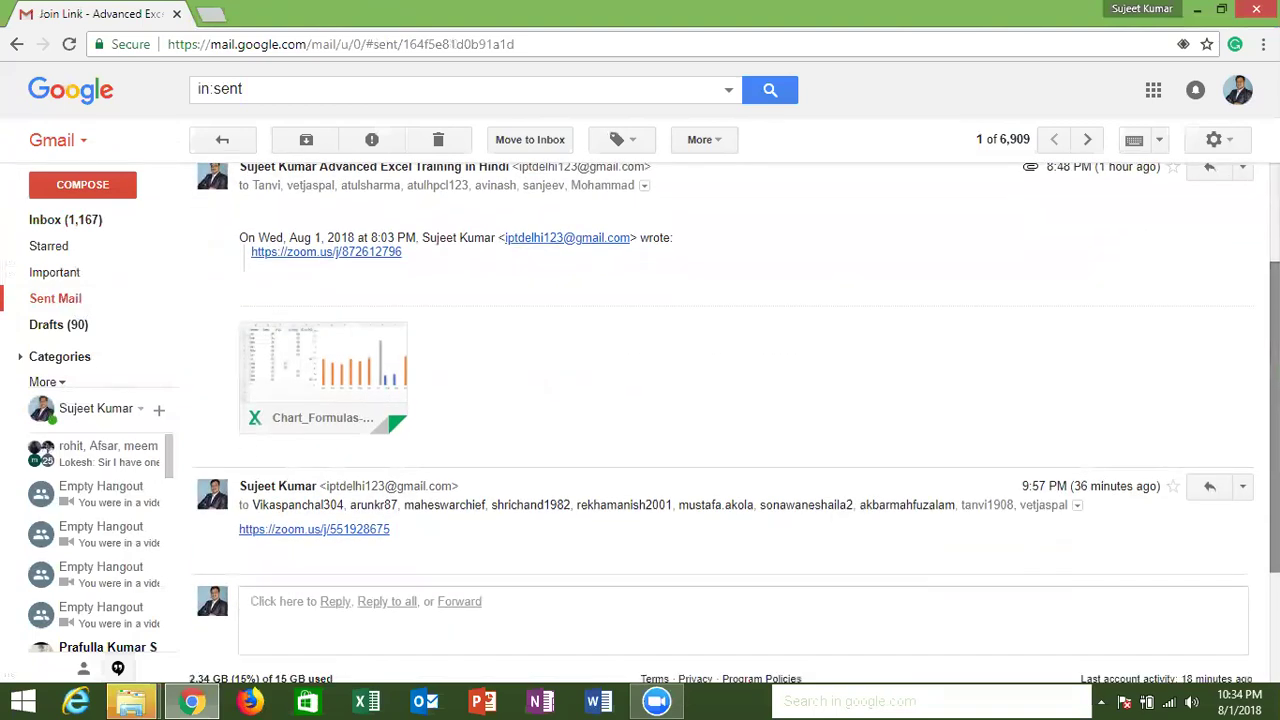
scroll(212, 580, down, 1)
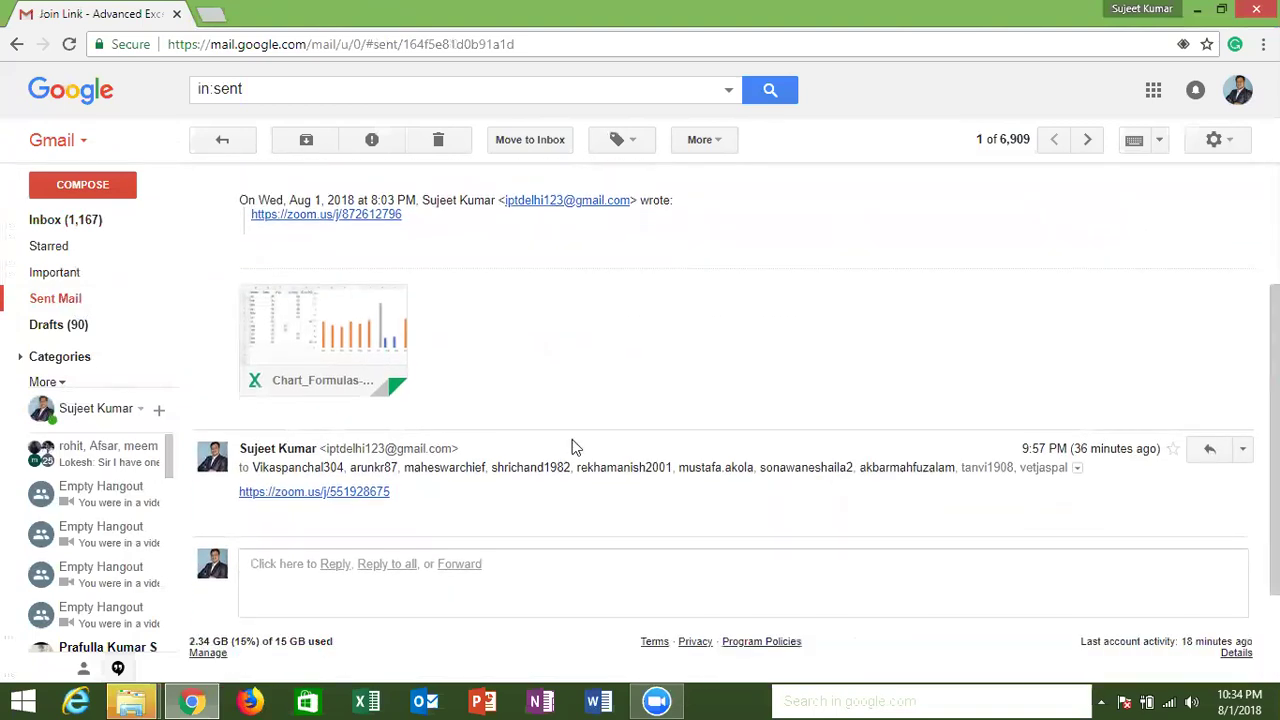
click(397, 563)
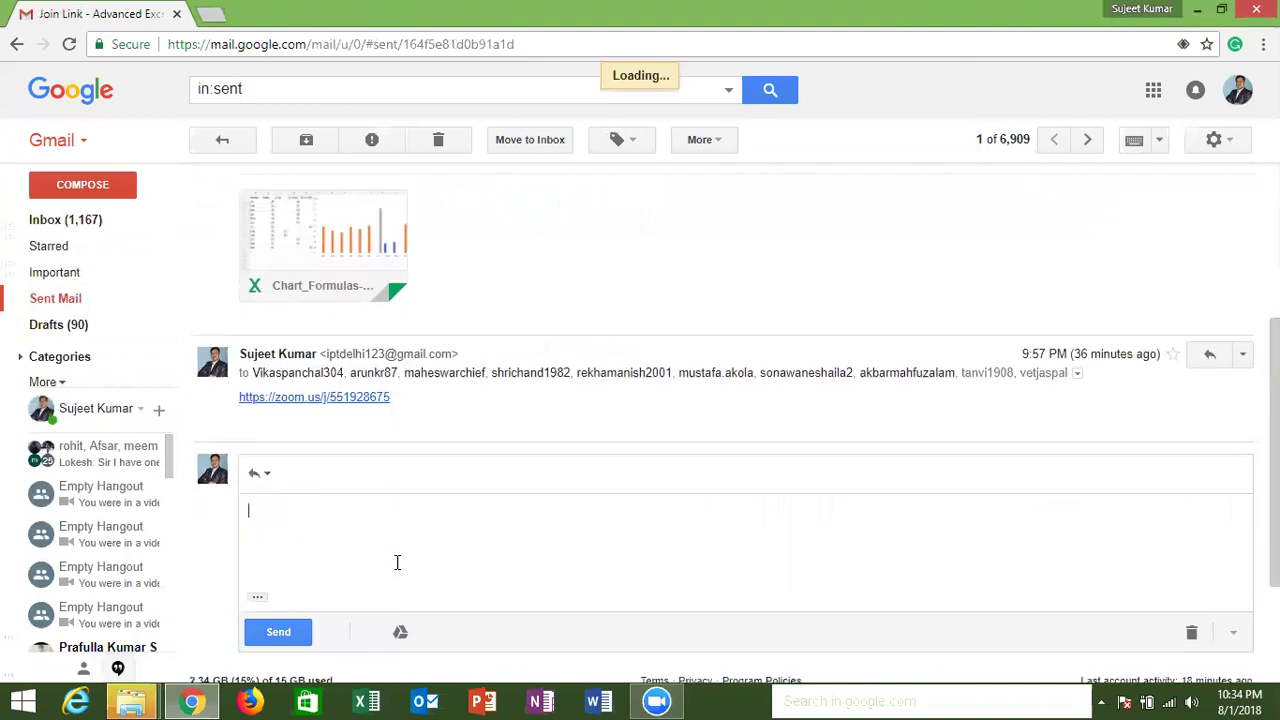
- Attach if cond-2.xlsm from D:\DVD\VBA, send the reply, and show the desktop
click(369, 629)
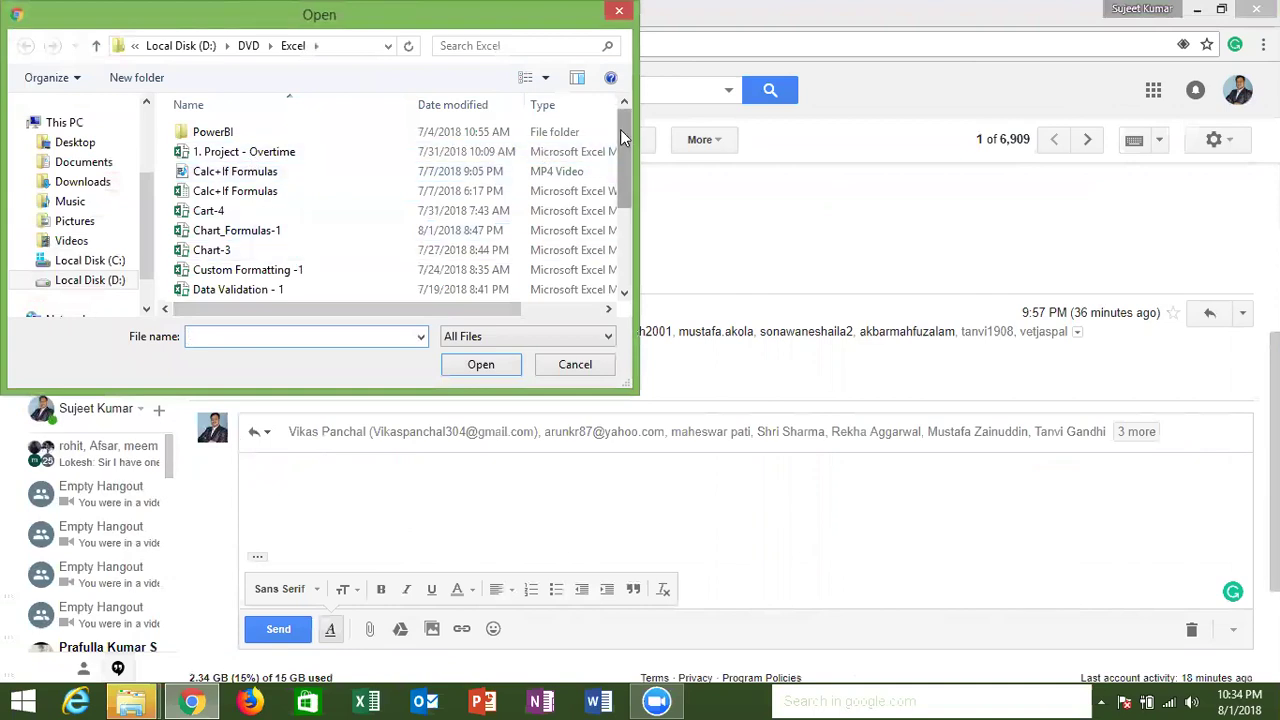
mouse_move(624, 137)
mouse_down()
mouse_move(643, 197)
mouse_move(637, 145)
mouse_up()
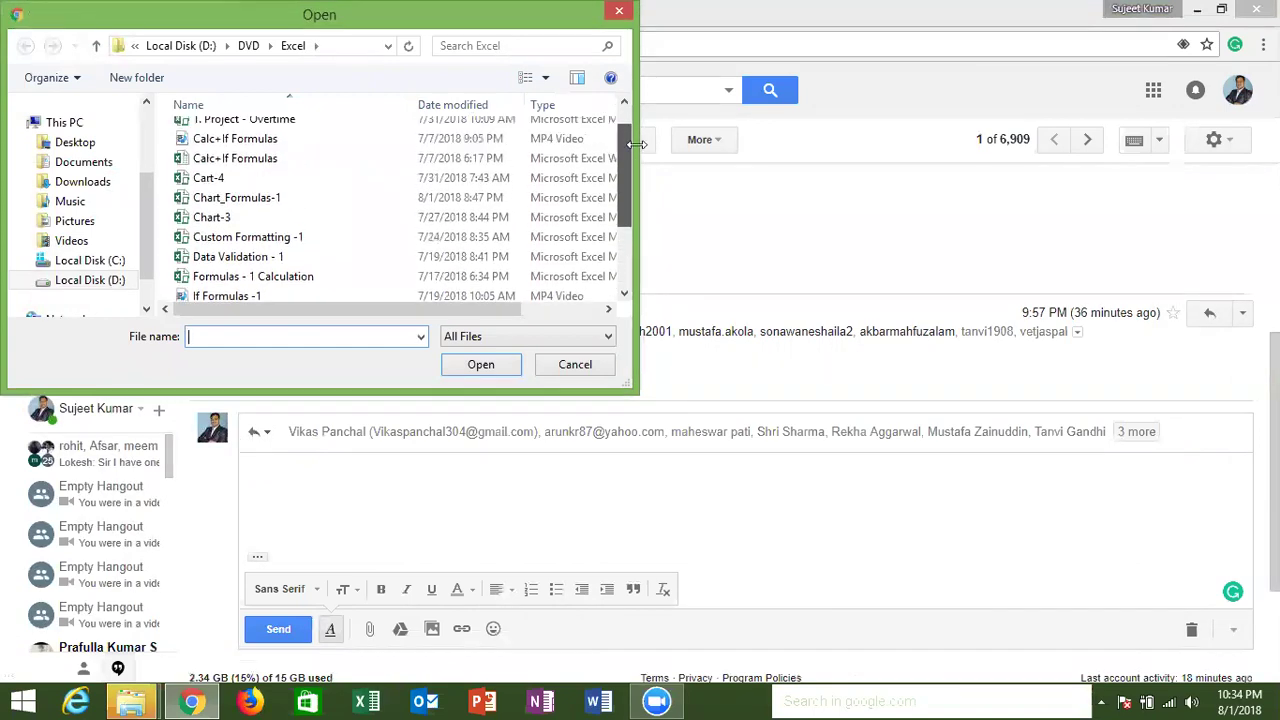
click(248, 45)
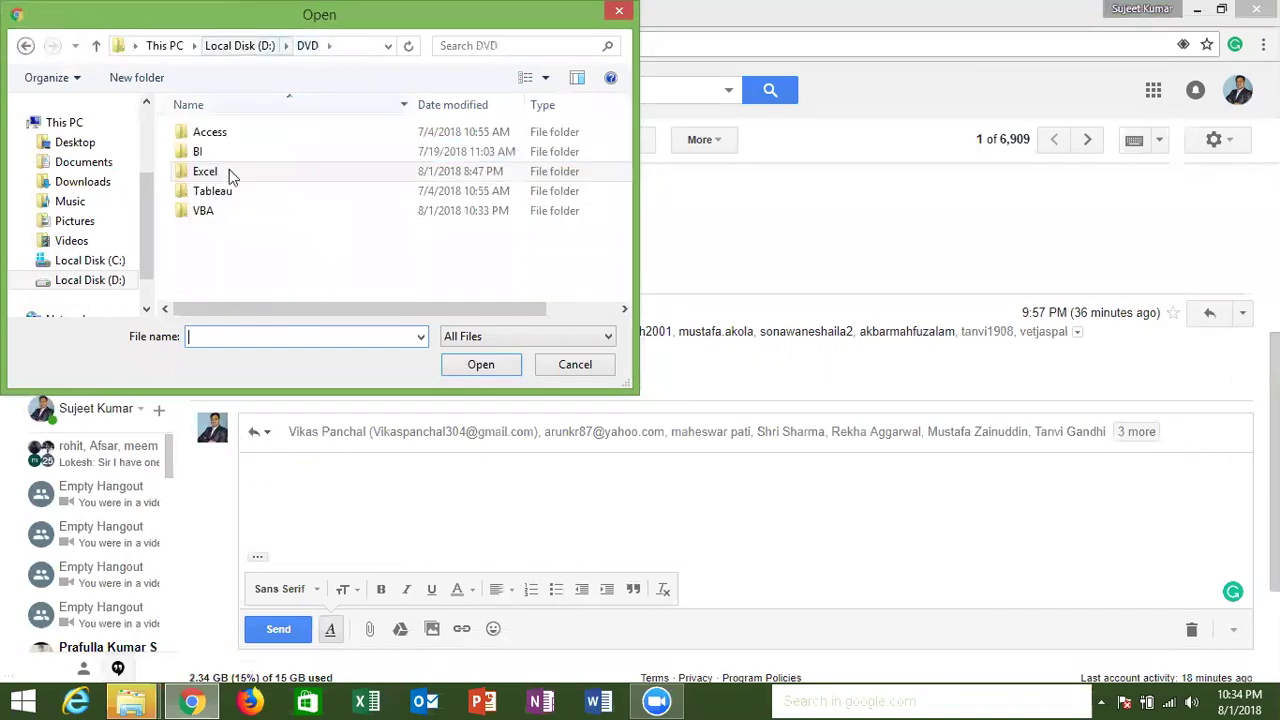
double_click(224, 210)
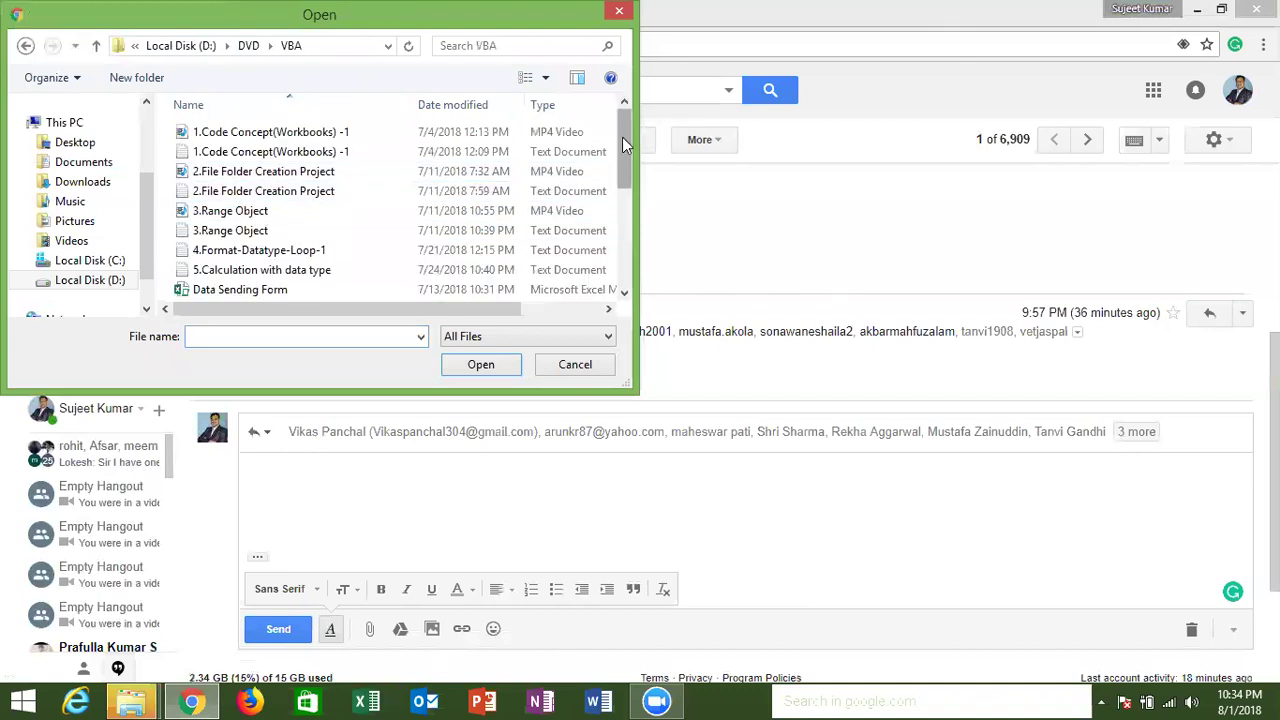
drag(622, 140, 630, 173)
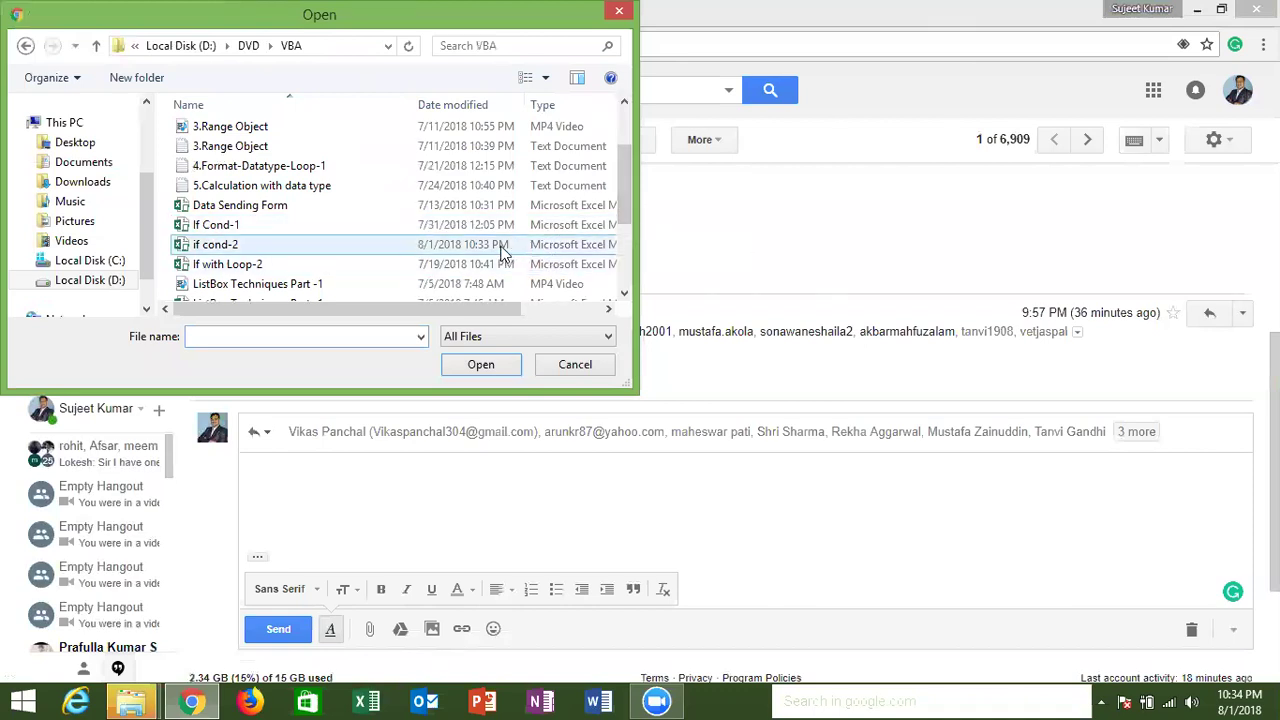
double_click(503, 253)
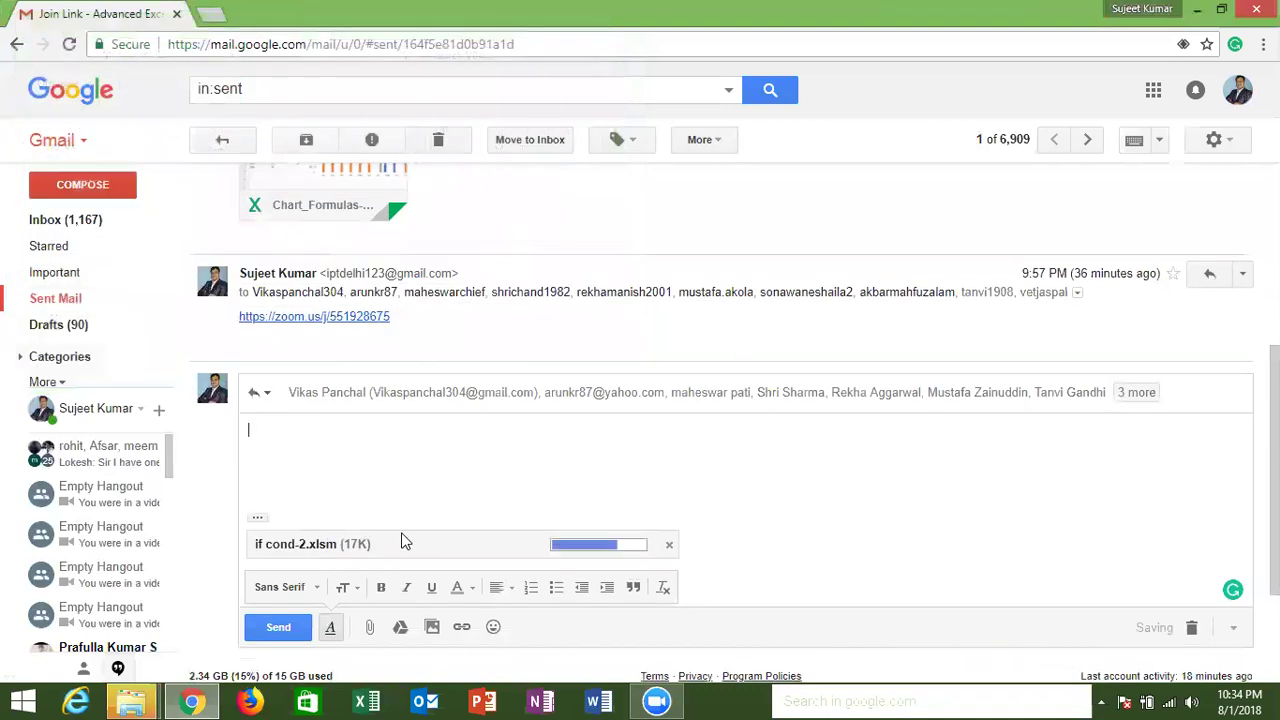
click(293, 627)
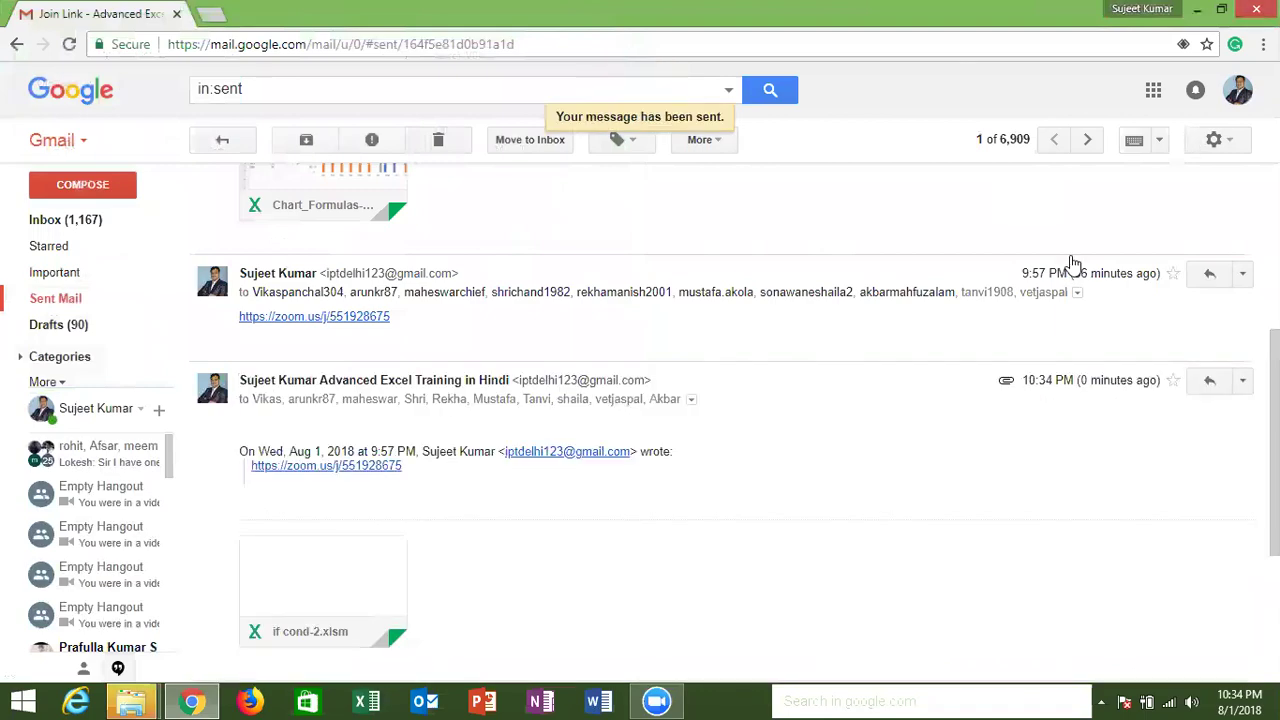
key(super+d)
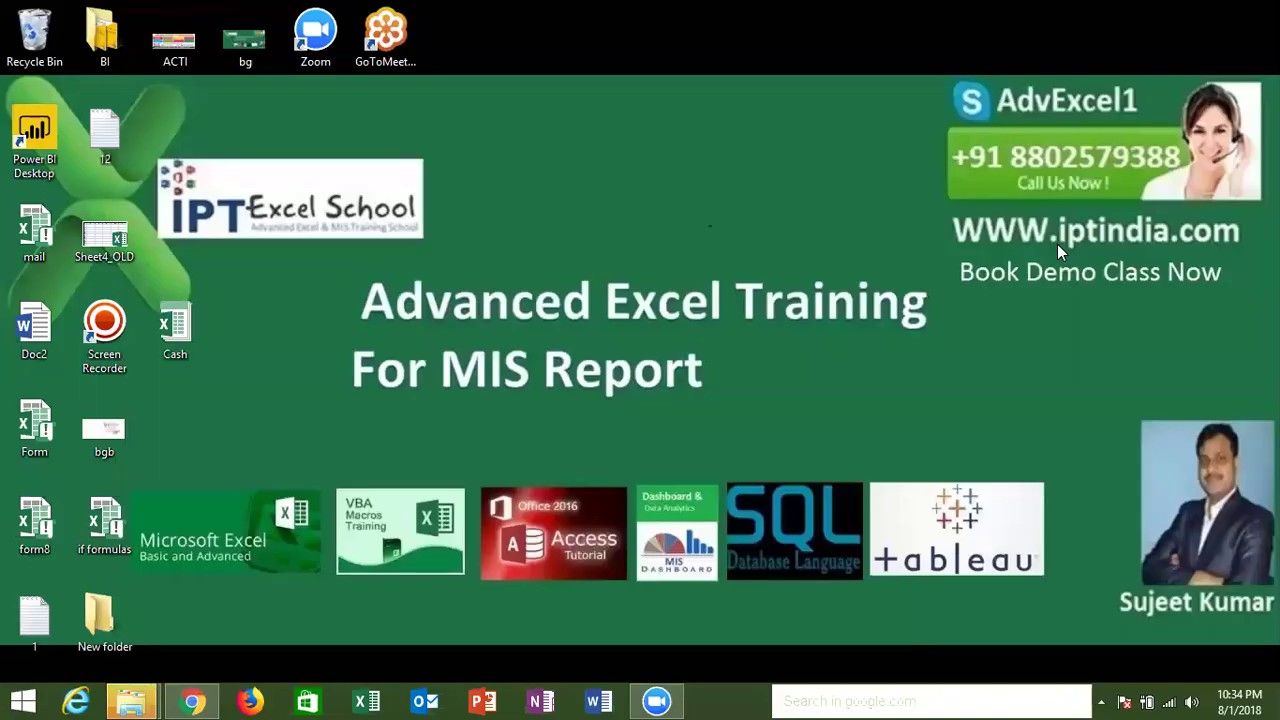